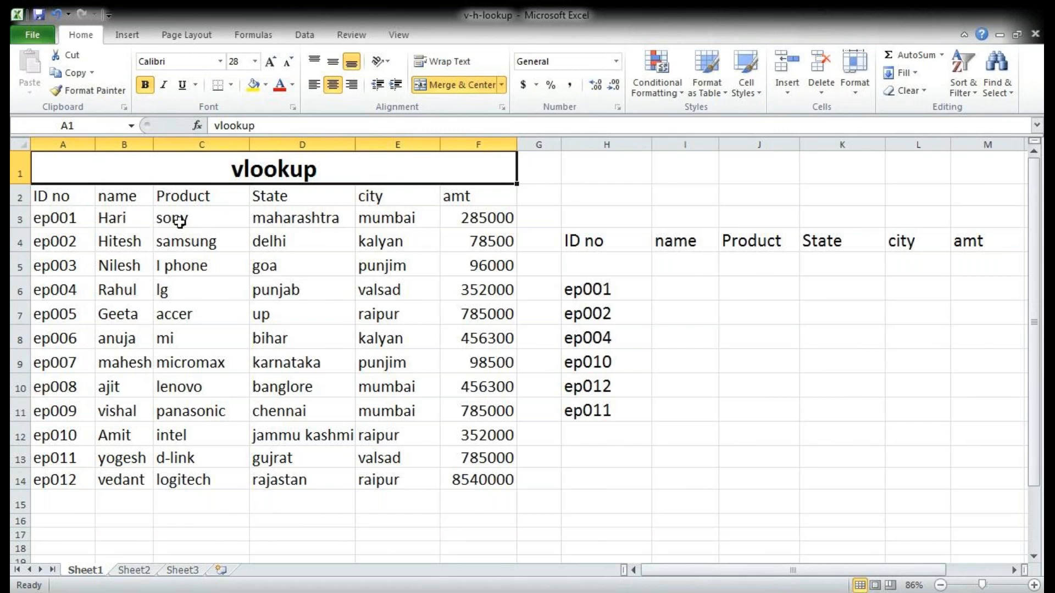
Step: Examine the source table's columns and the ep001 record, and compare them with the IDs in the lookup list
{"action": "left_click_drag", "start_coordinate": [78, 195], "coordinate": [79, 481]}
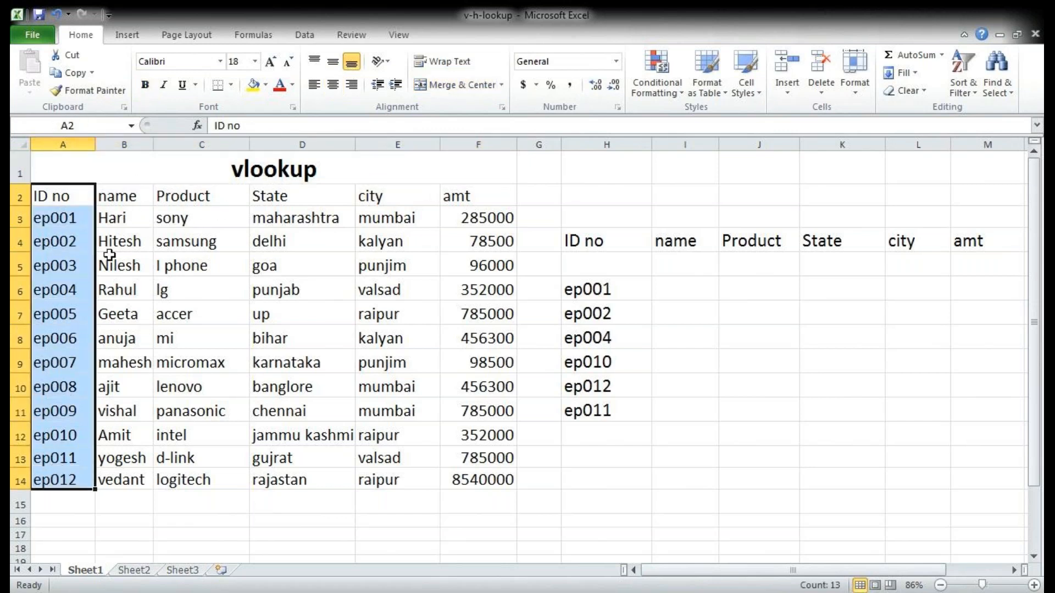
{"action": "left_click_drag", "start_coordinate": [135, 192], "coordinate": [141, 484]}
{"action": "left_click_drag", "start_coordinate": [216, 196], "coordinate": [207, 483]}
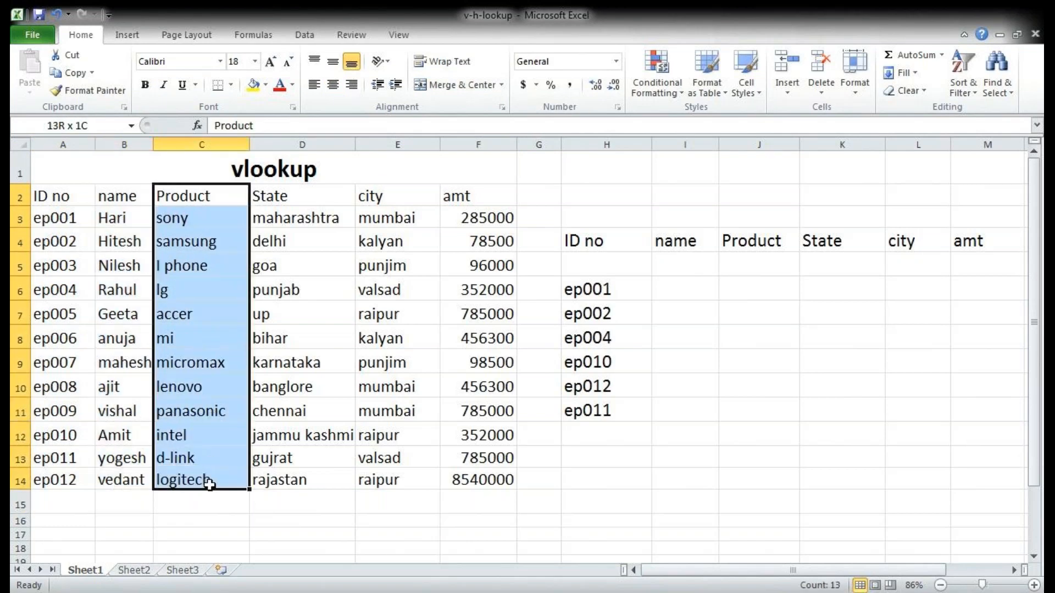
{"action": "left_click_drag", "start_coordinate": [295, 217], "coordinate": [297, 457]}
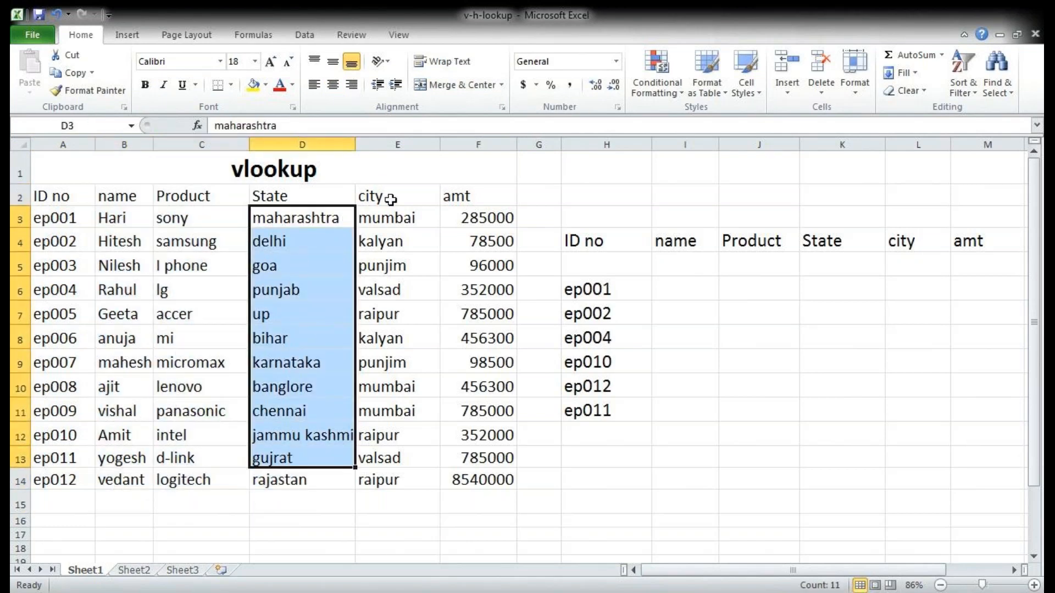
{"action": "left_click_drag", "start_coordinate": [391, 197], "coordinate": [397, 458]}
{"action": "left_click_drag", "start_coordinate": [478, 197], "coordinate": [479, 458]}
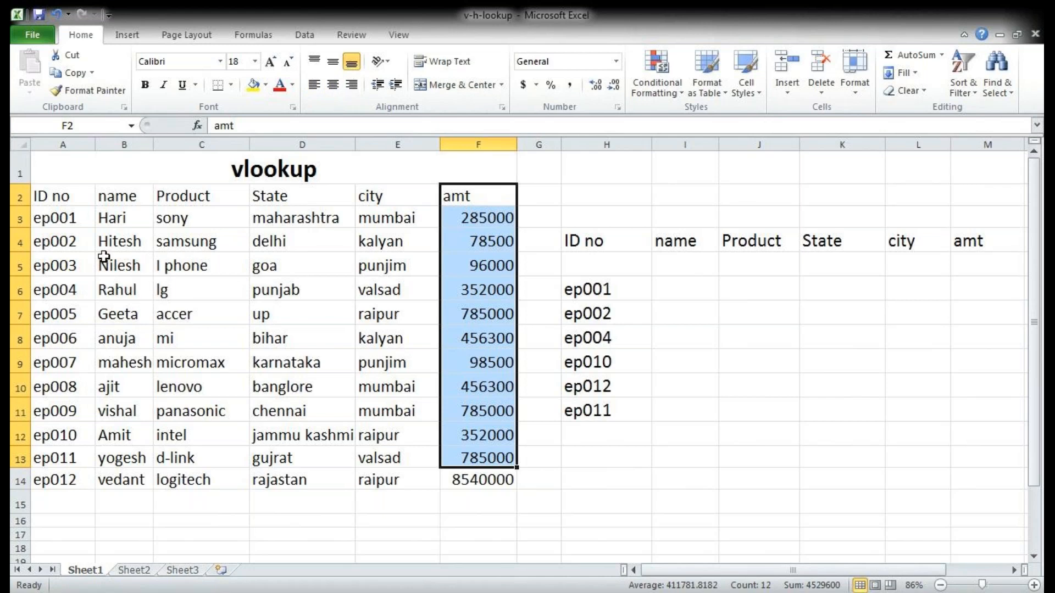
{"action": "left_click", "coordinate": [602, 294]}
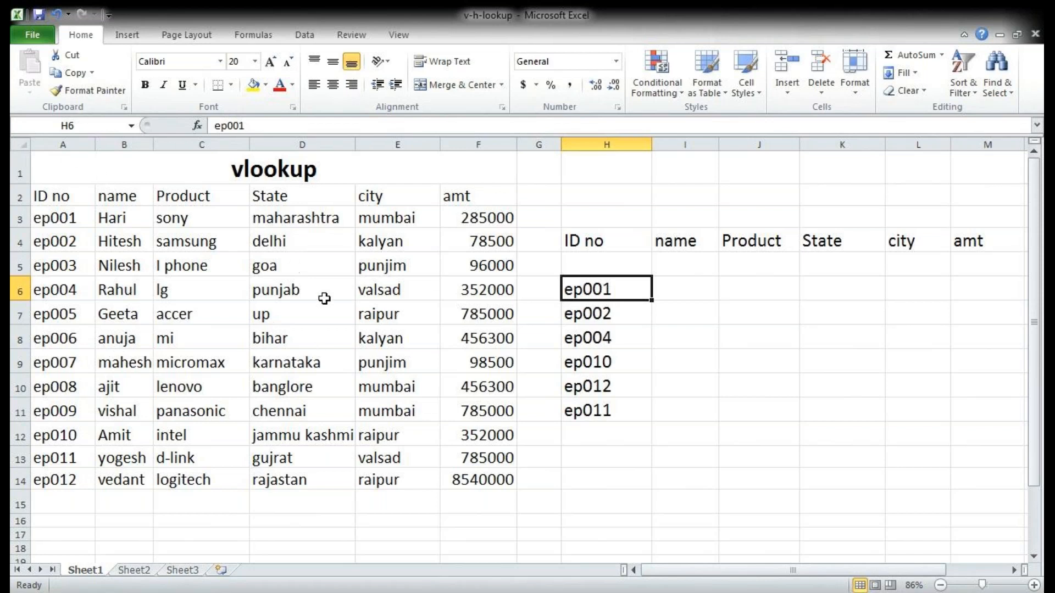
{"action": "left_click_drag", "start_coordinate": [46, 220], "coordinate": [458, 225]}
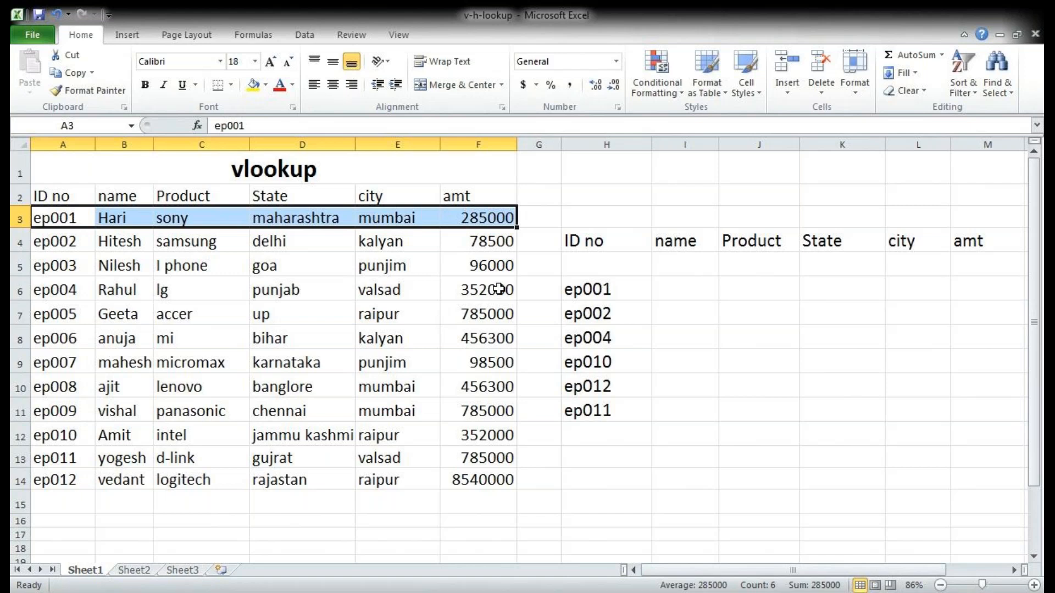
{"action": "left_click", "coordinate": [775, 298]}
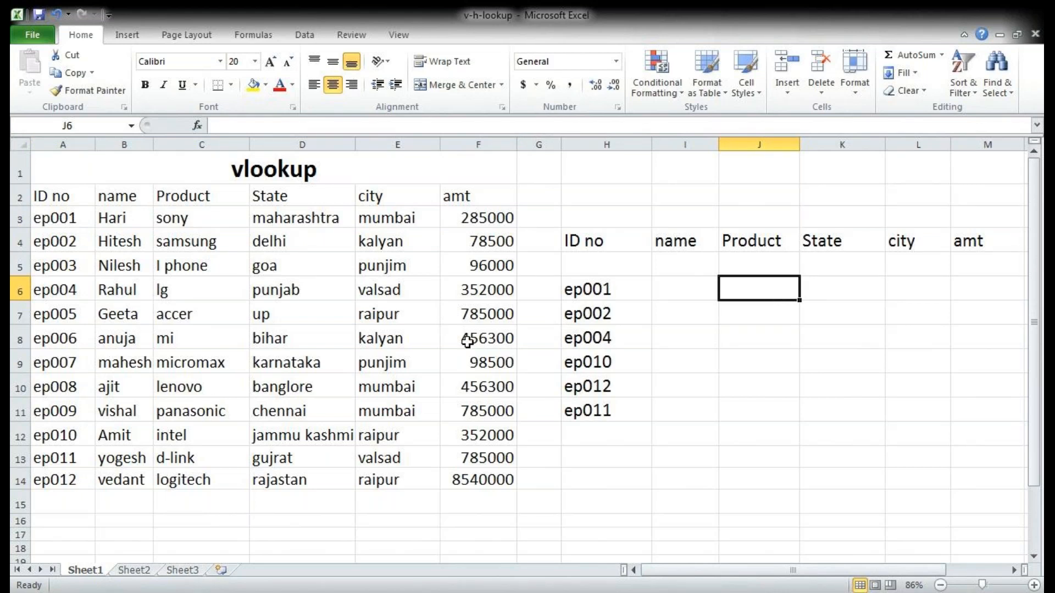
{"action": "left_click", "coordinate": [597, 292]}
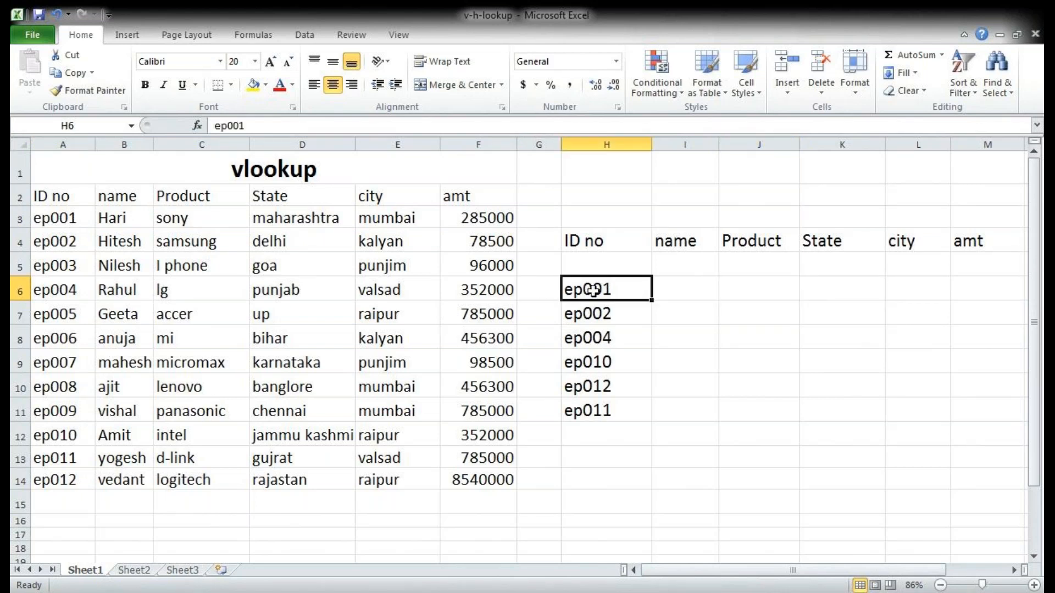
{"action": "left_click", "coordinate": [603, 344]}
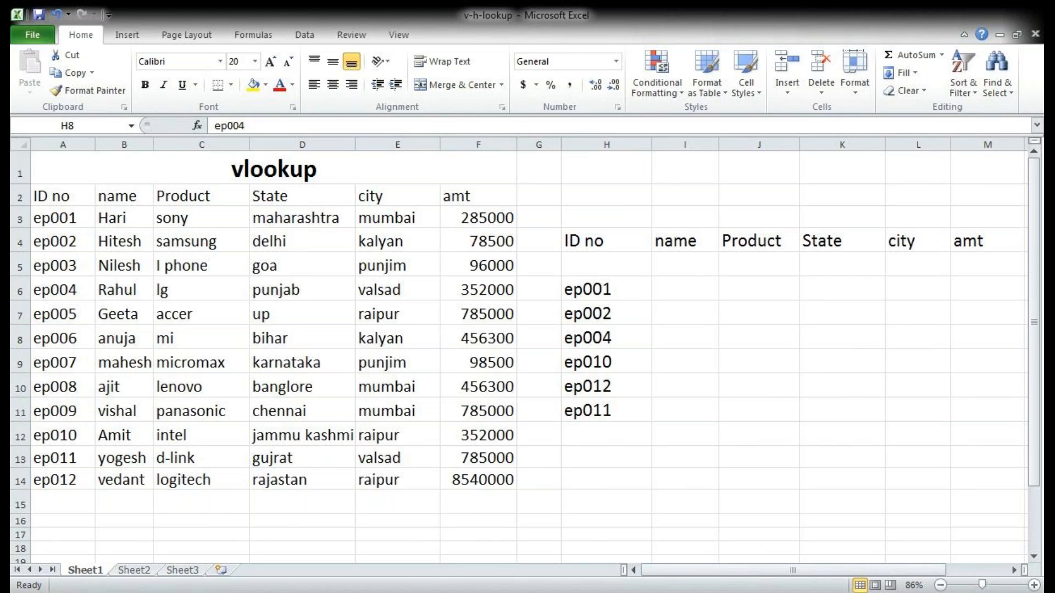
{"action": "left_click", "coordinate": [699, 293]}
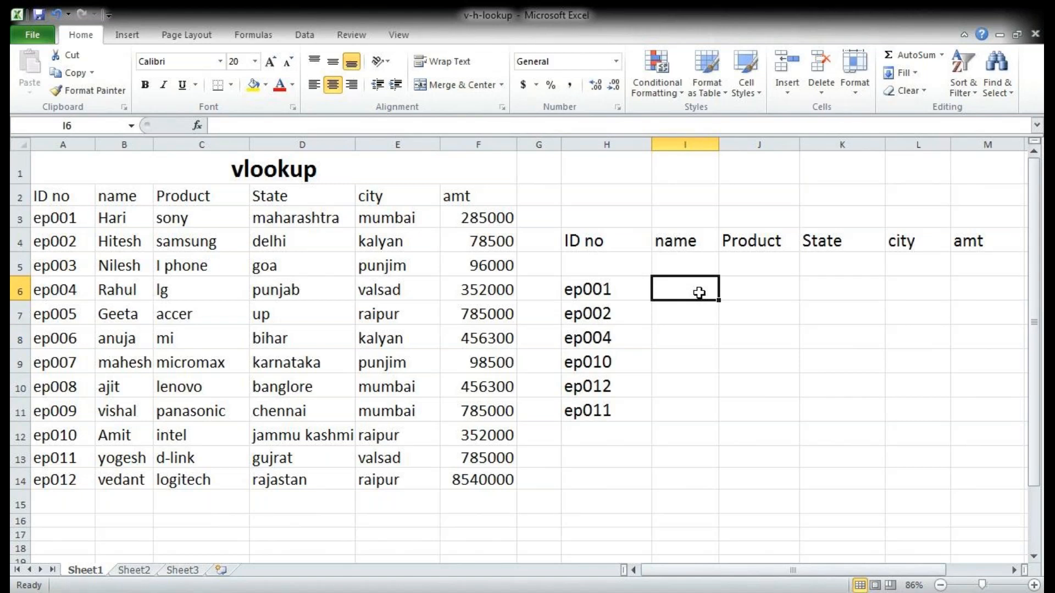
{"action": "type", "text": "="}
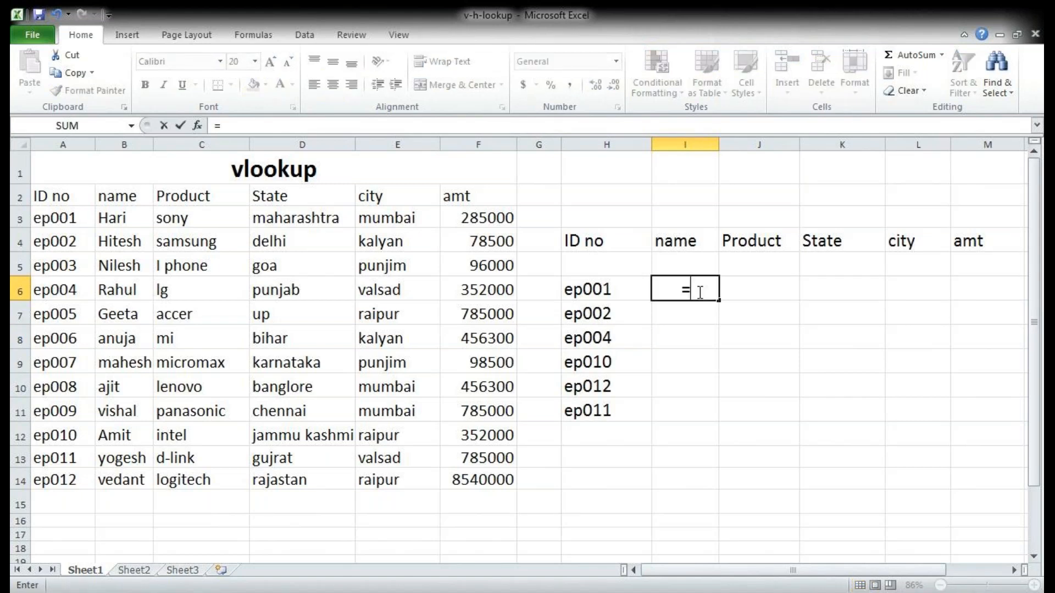
{"action": "type", "text": "vl"}
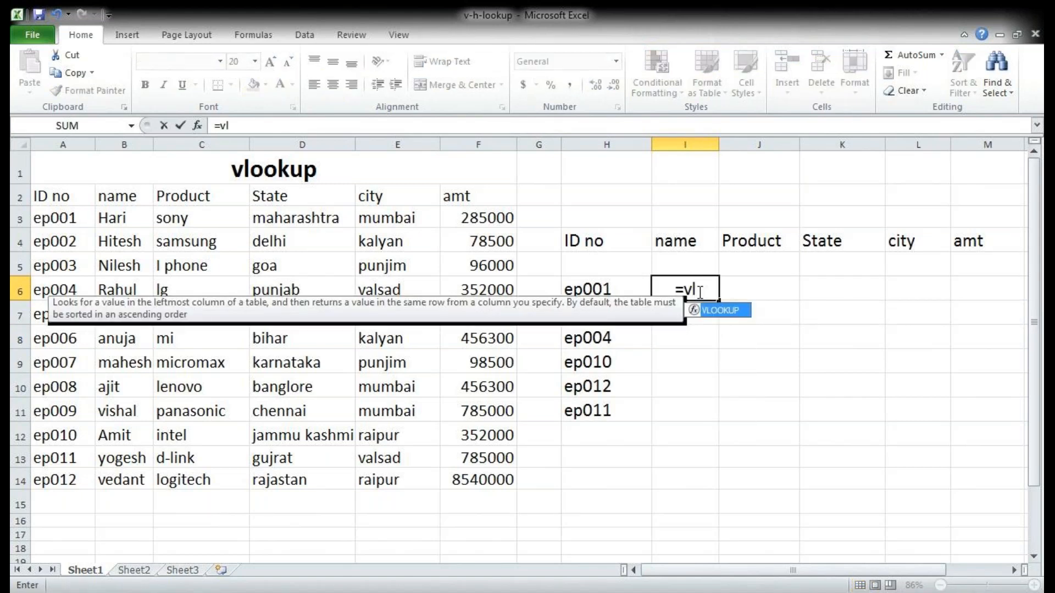
{"action": "key", "text": "Tab"}
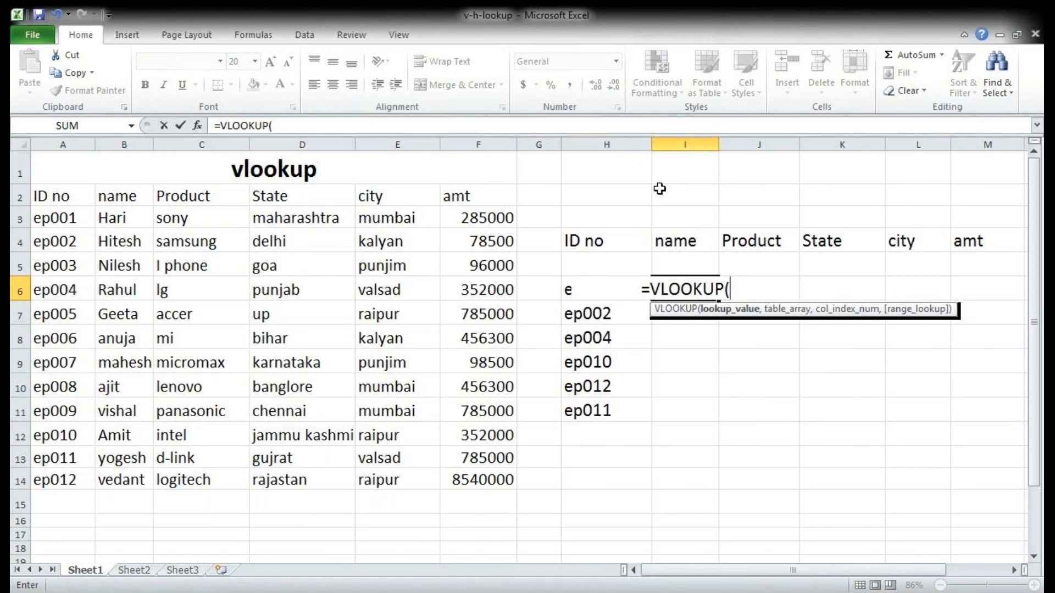
{"action": "key", "text": "BackSpace"}
{"action": "key", "text": "Escape"}
Step: Widen column H and start a VLOOKUP formula in cell I6 with H6 as the lookup value
{"action": "left_click", "coordinate": [650, 144]}
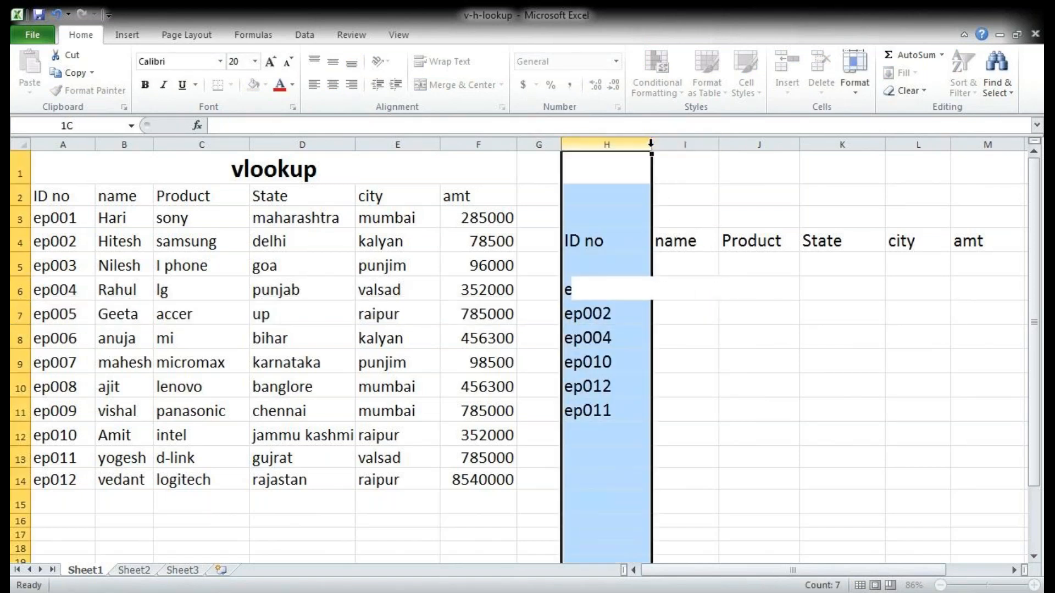
{"action": "left_click_drag", "start_coordinate": [651, 144], "coordinate": [695, 147]}
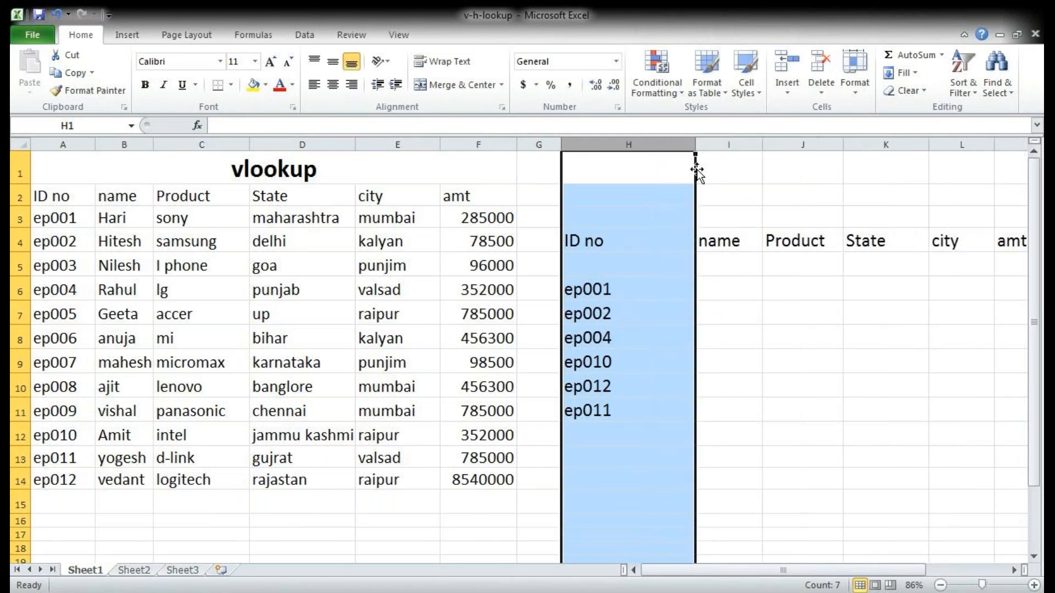
{"action": "left_click", "coordinate": [751, 290]}
{"action": "type", "text": "=vl"}
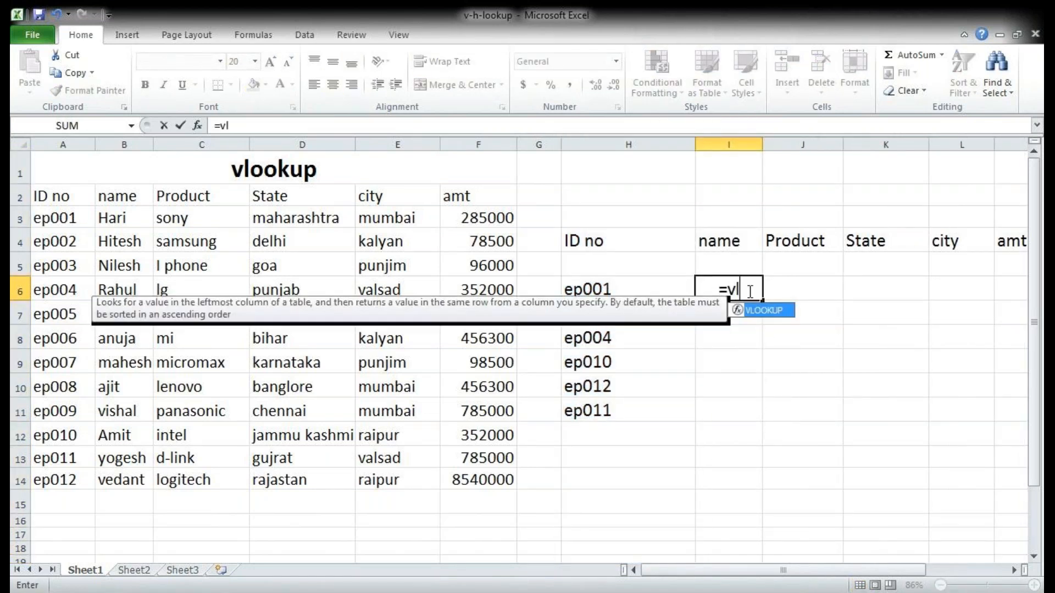
{"action": "key", "text": "Tab"}
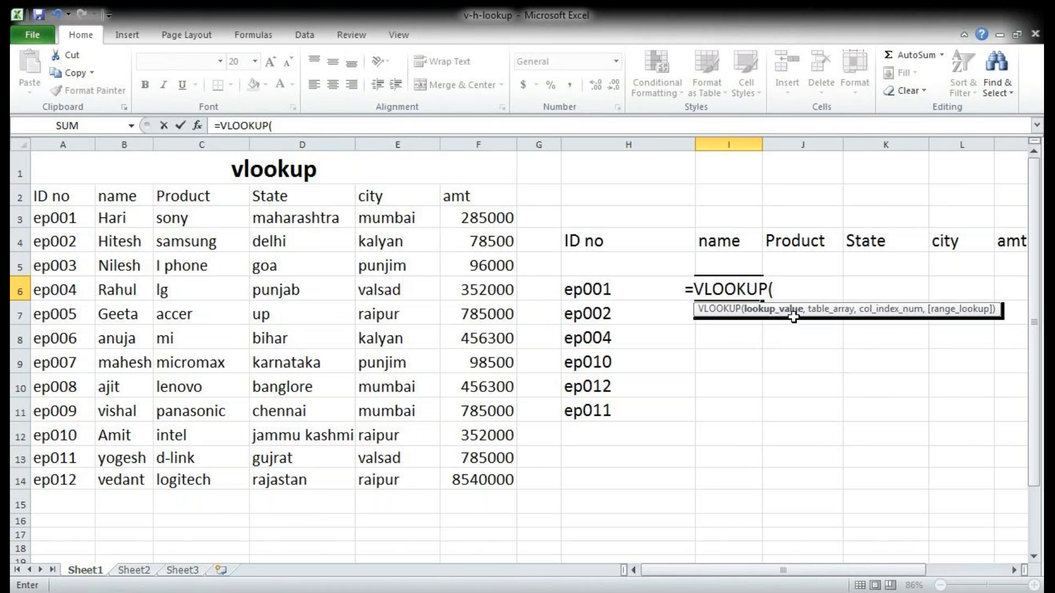
{"action": "left_click", "coordinate": [598, 290]}
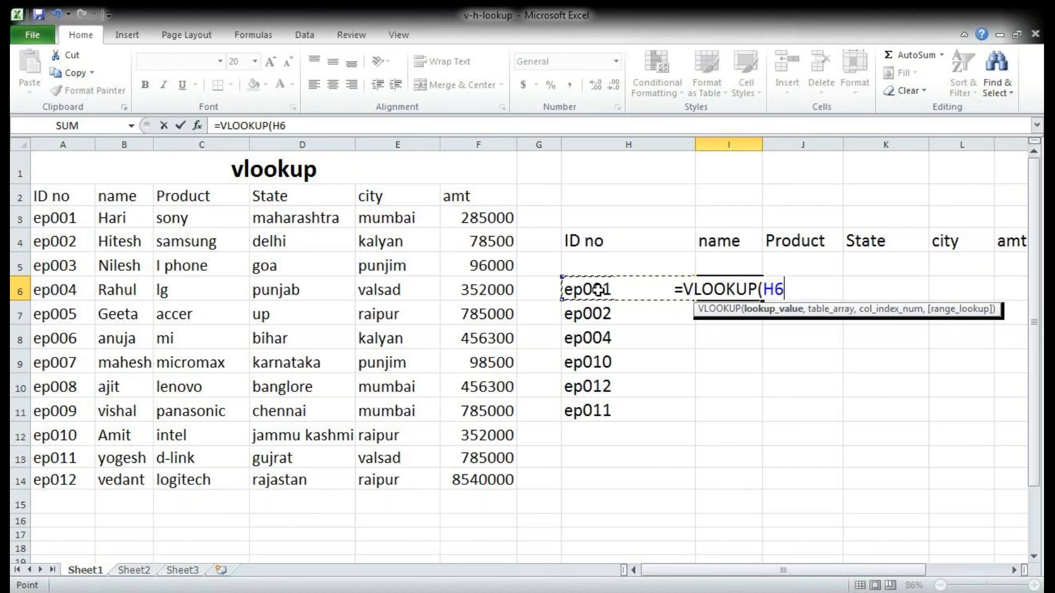
{"action": "type", "text": ","}
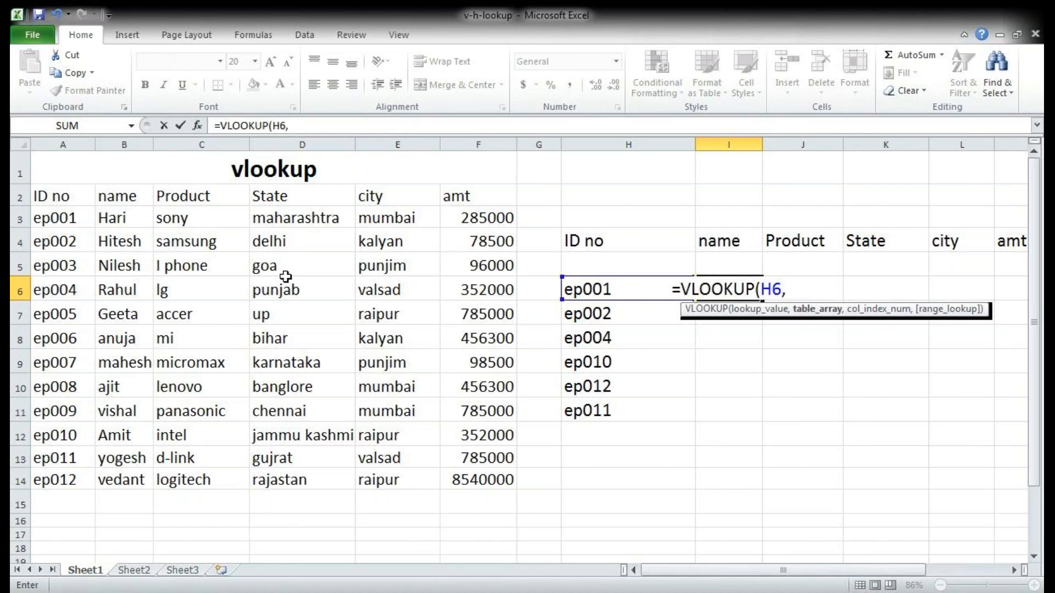
{"action": "left_click_drag", "start_coordinate": [49, 197], "coordinate": [462, 480]}
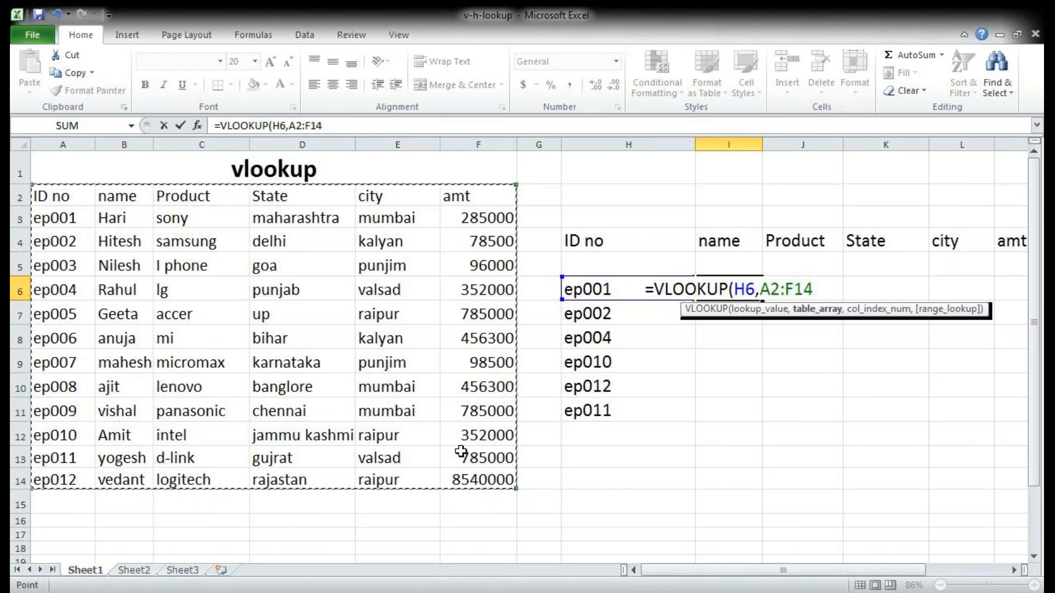
{"action": "type", "text": ","}
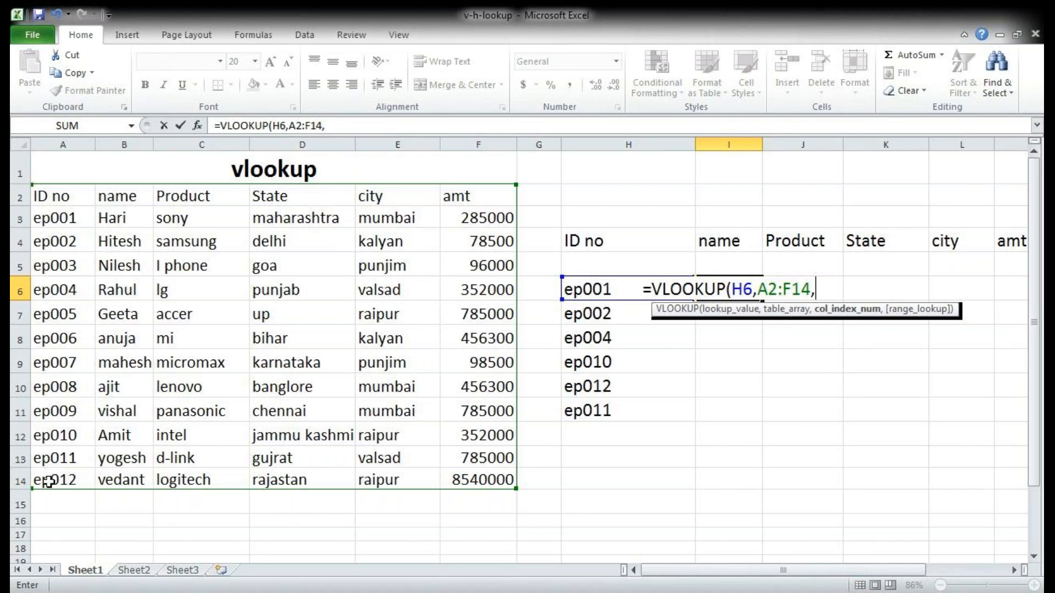
{"action": "left_click_drag", "start_coordinate": [115, 196], "coordinate": [478, 479]}
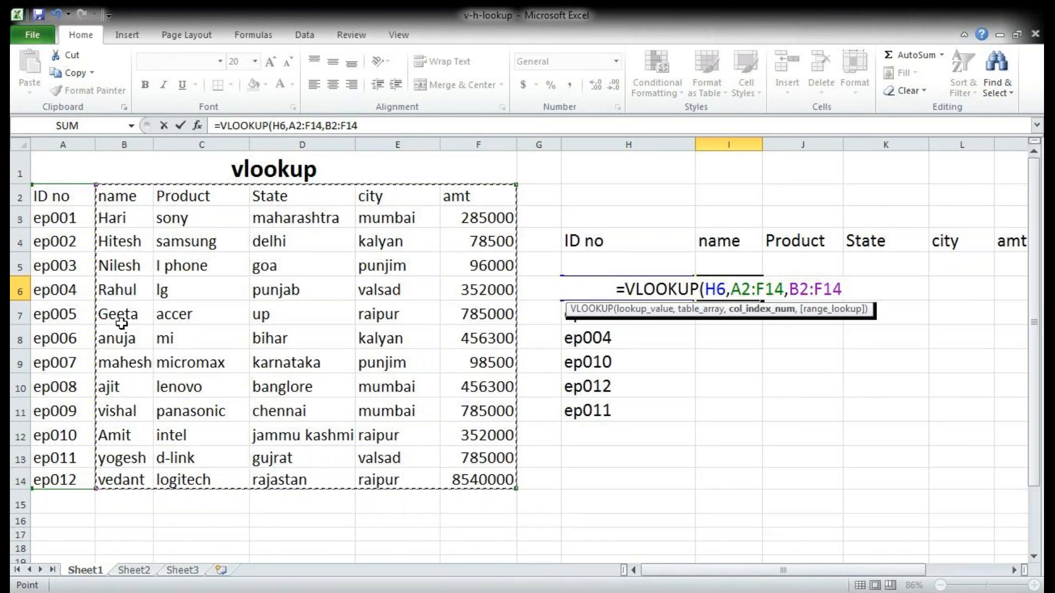
{"action": "left_click_drag", "start_coordinate": [178, 197], "coordinate": [473, 474]}
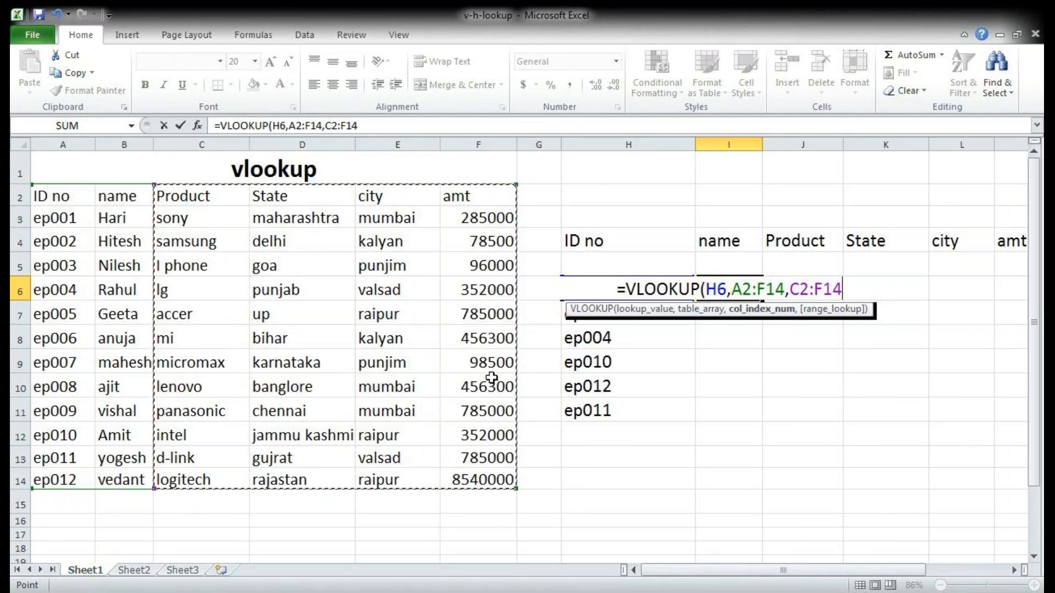
{"action": "key", "text": "BackSpace"}
{"action": "key", "text": "BackSpace"}
{"action": "key", "text": "BackSpace"}
{"action": "key", "text": "BackSpace"}
{"action": "key", "text": "BackSpace"}
{"action": "key", "text": "BackSpace"}
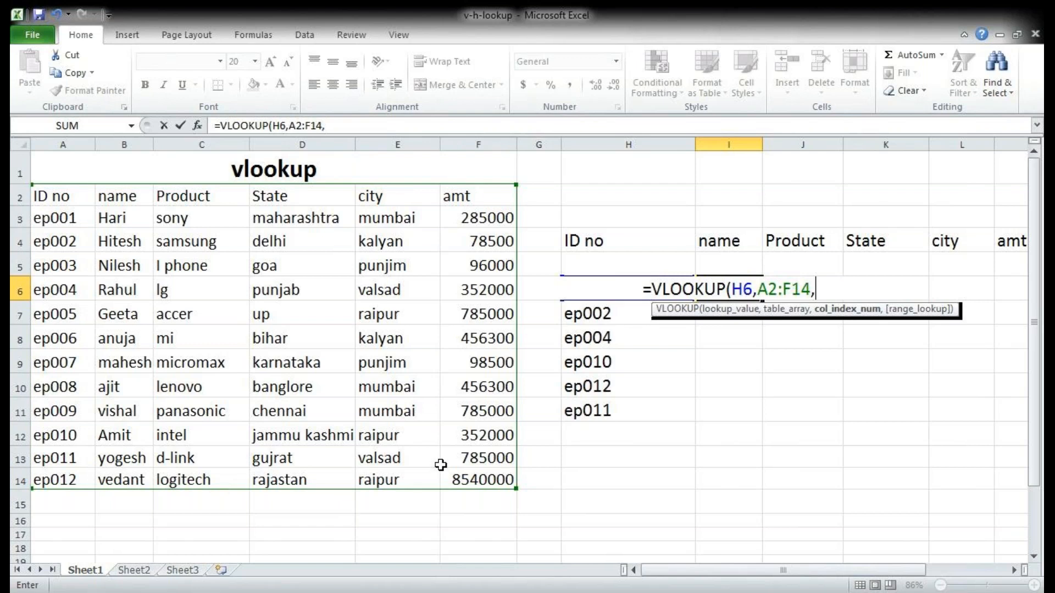
{"action": "key", "text": "BackSpace"}
{"action": "key", "text": "BackSpace"}
{"action": "key", "text": "BackSpace"}
{"action": "key", "text": "BackSpace"}
{"action": "key", "text": "BackSpace"}
{"action": "key", "text": "BackSpace"}
{"action": "key", "text": "BackSpace"}
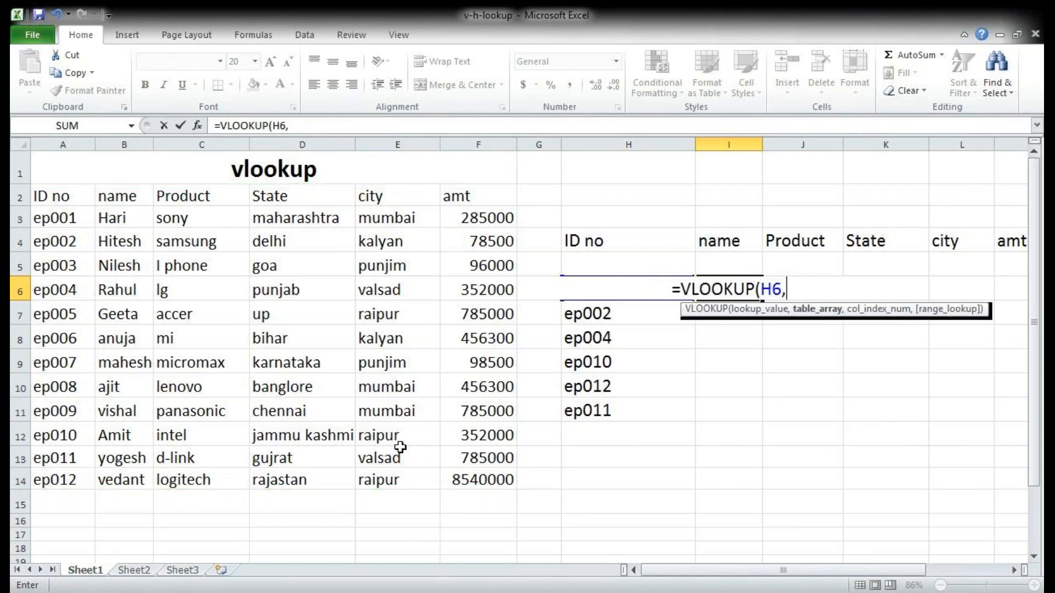
Step: Complete the VLOOKUP in I6 with table array A2:F14, column index 2 and range lookup 0, and compare its result with the source name
{"action": "left_click_drag", "start_coordinate": [42, 195], "coordinate": [455, 474]}
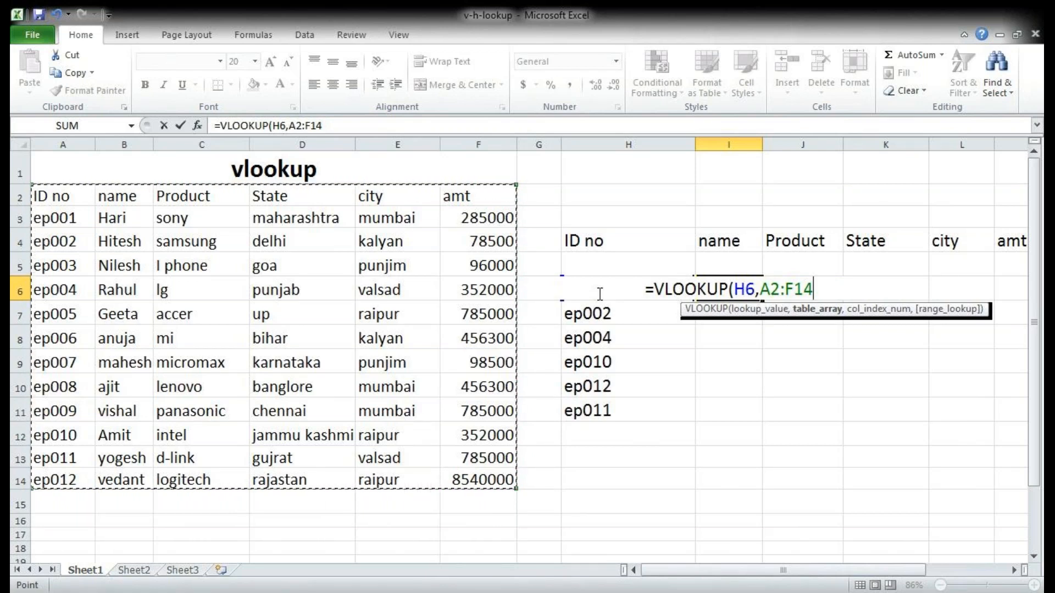
{"action": "type", "text": ","}
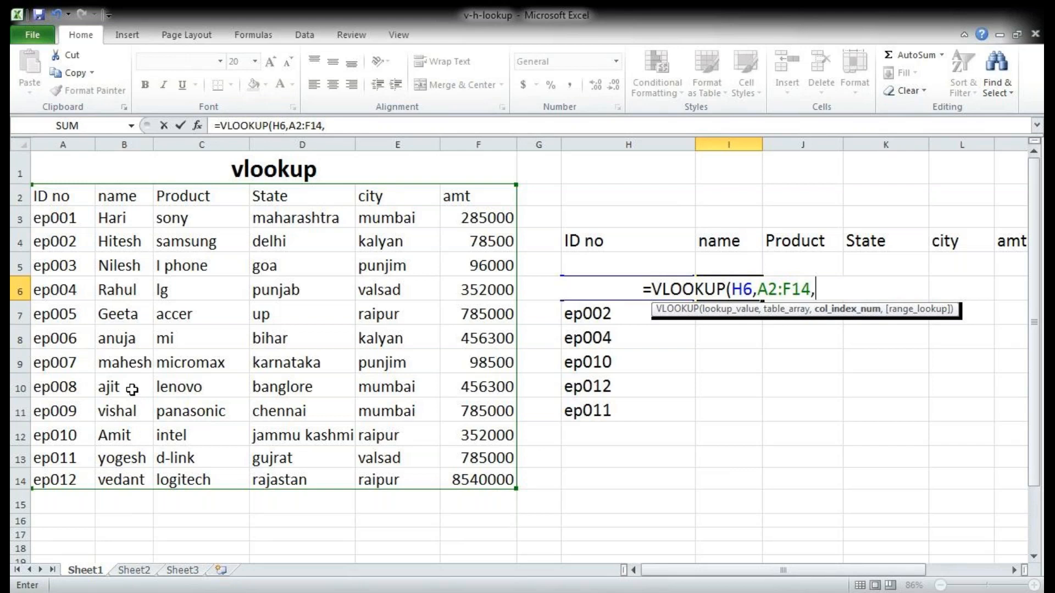
{"action": "type", "text": "2,"}
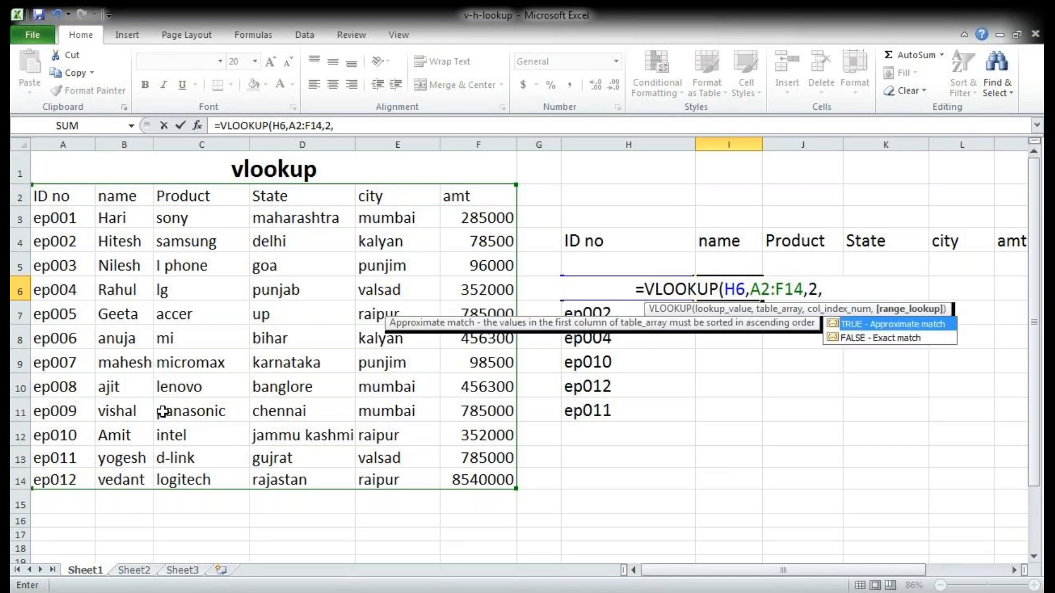
{"action": "type", "text": "0"}
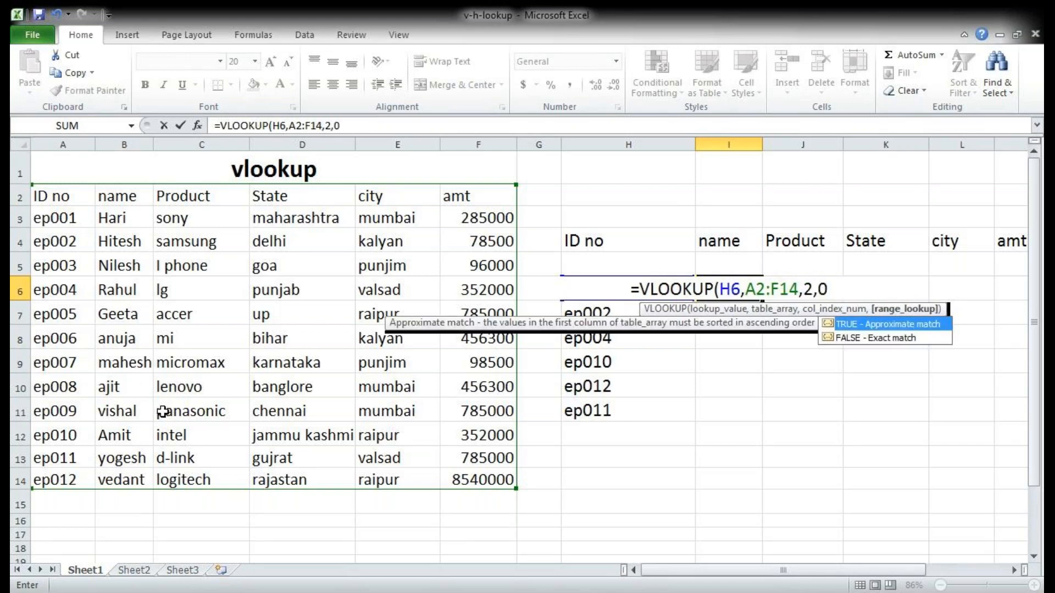
{"action": "type", "text": ")"}
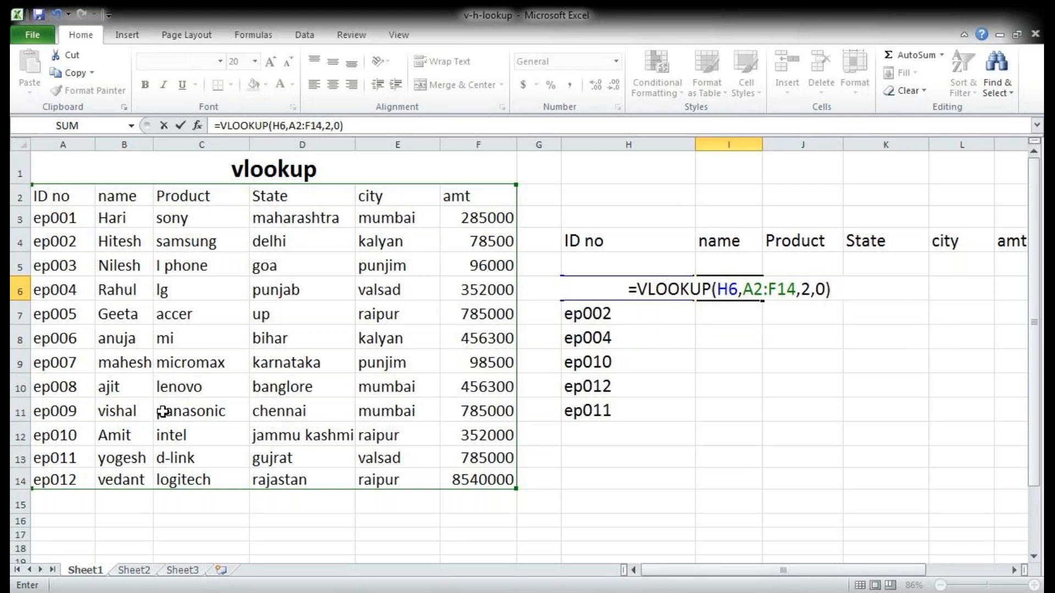
{"action": "key", "text": "Return"}
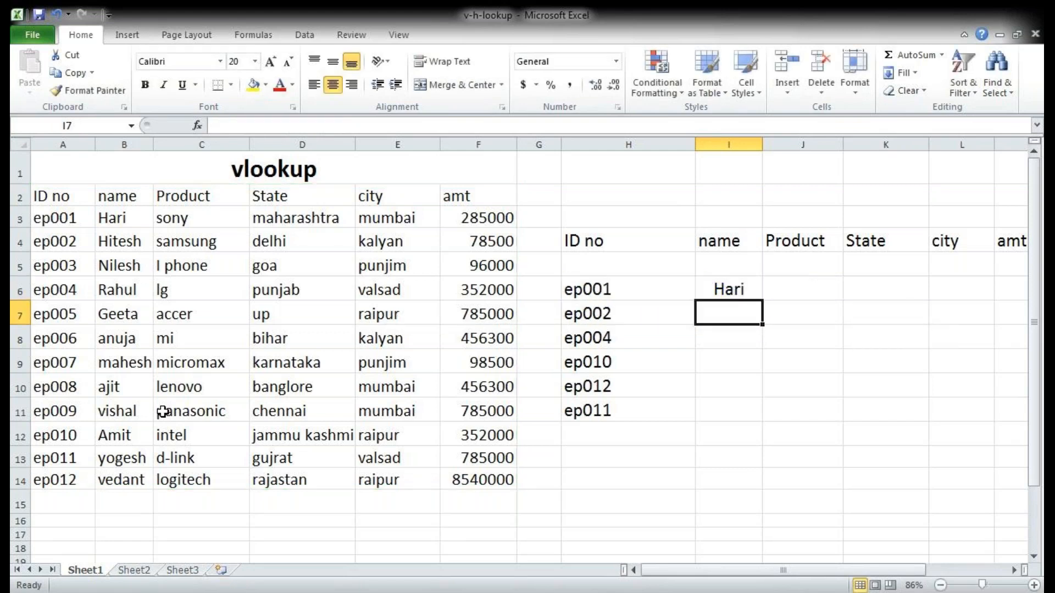
{"action": "left_click", "coordinate": [727, 290]}
{"action": "left_click", "coordinate": [131, 222]}
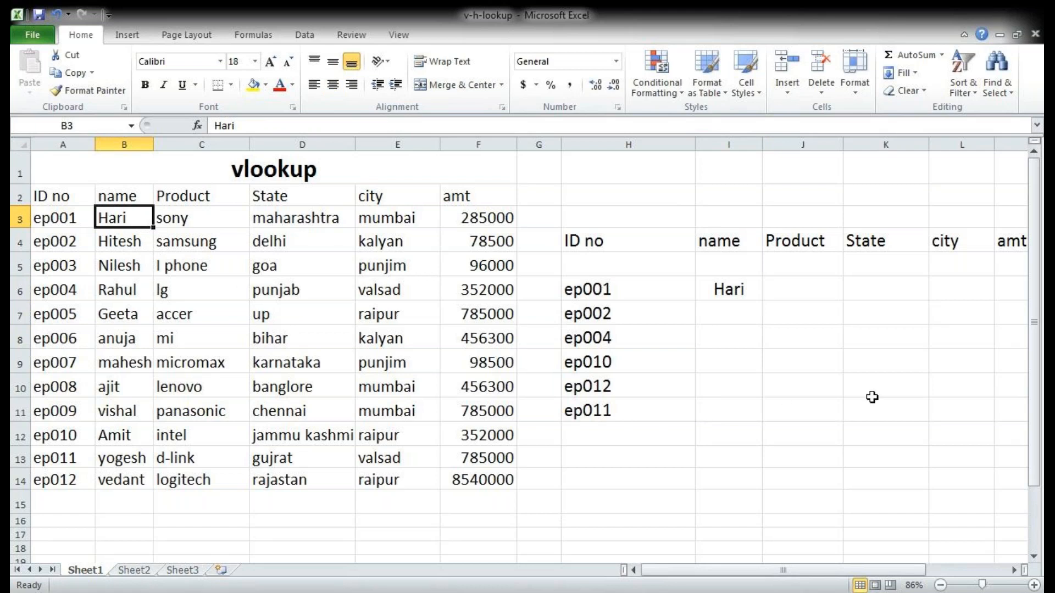
Step: Enter a VLOOKUP in K9 that finds the state for the ID in H9, using table A2:F14, column index 4 and range lookup 0
{"action": "left_click", "coordinate": [881, 365]}
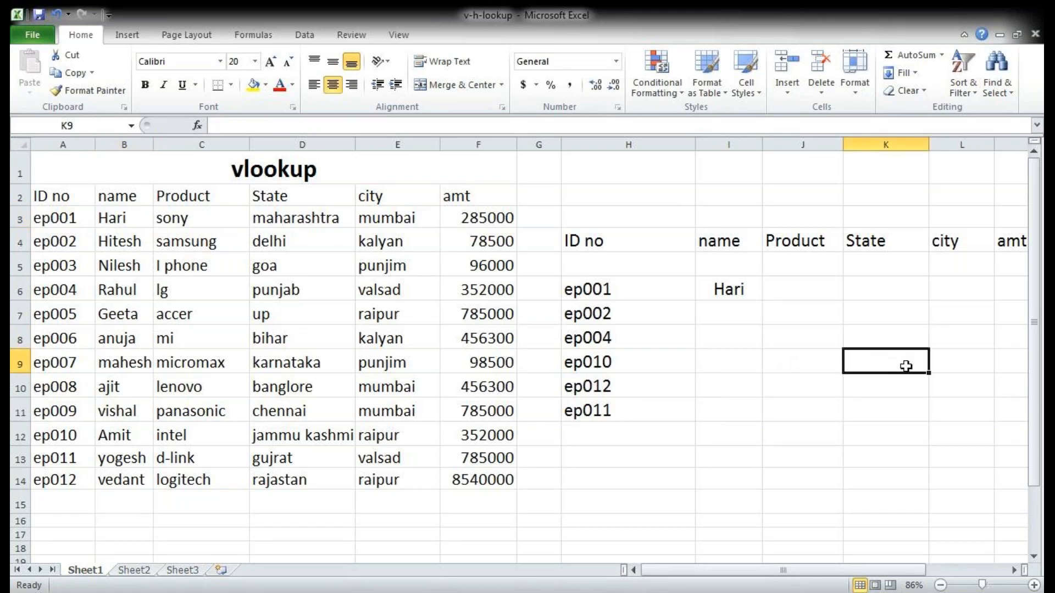
{"action": "type", "text": "="}
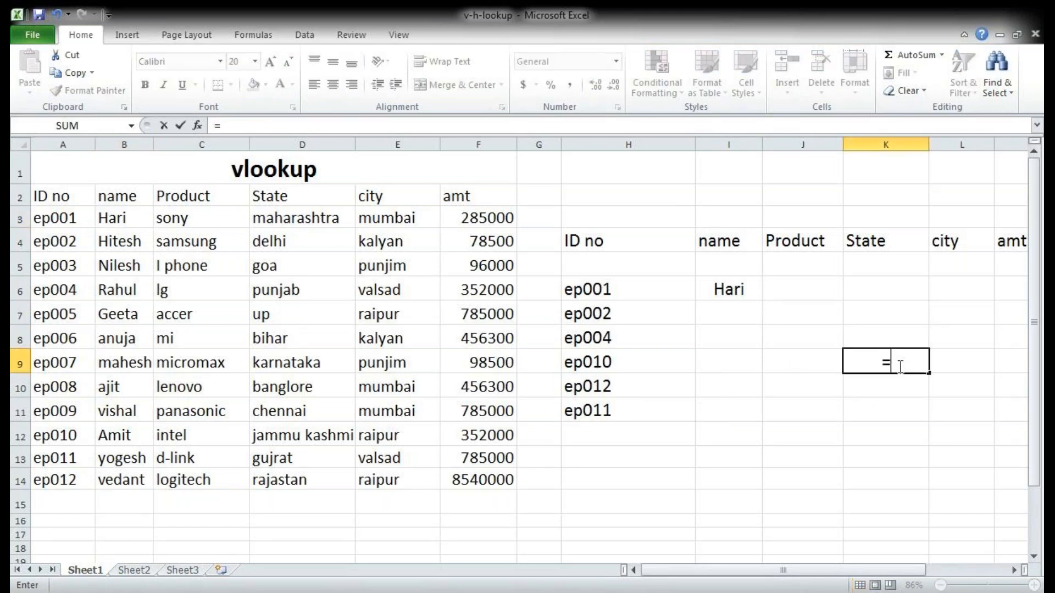
{"action": "type", "text": "vl"}
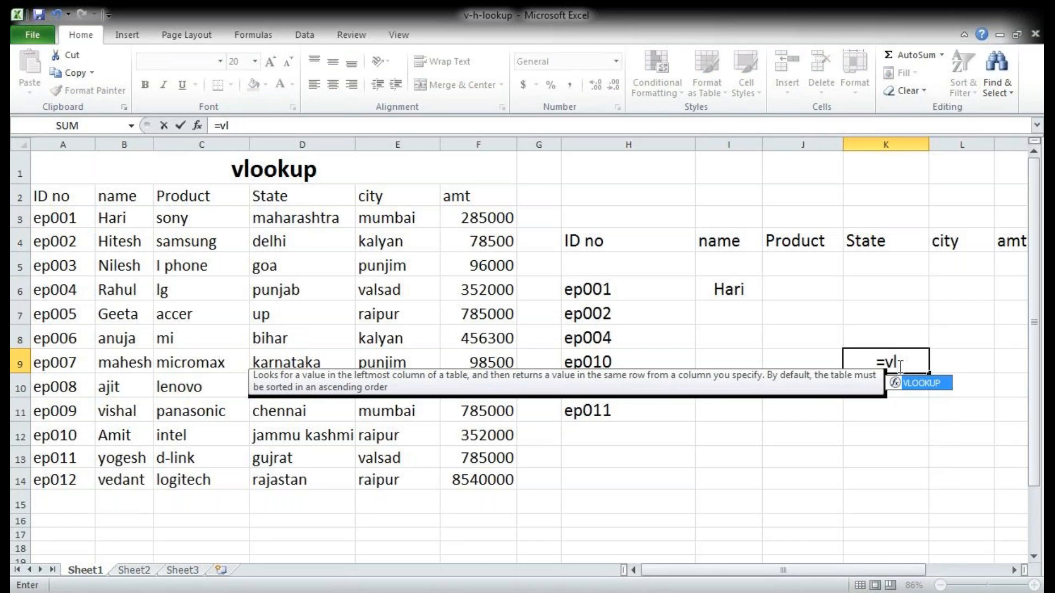
{"action": "key", "text": "Tab"}
{"action": "left_click", "coordinate": [635, 361]}
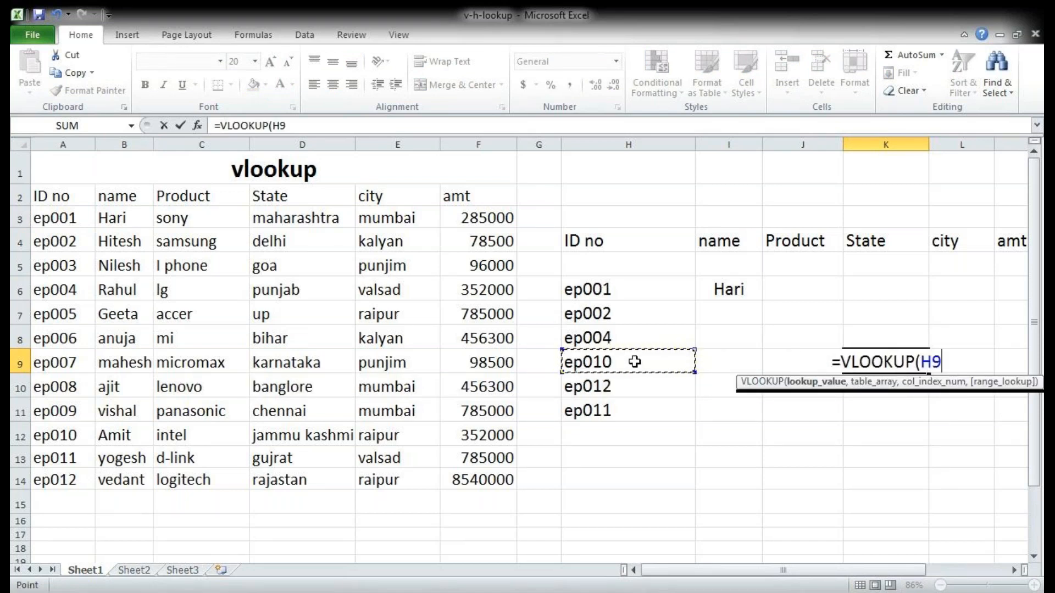
{"action": "type", "text": ","}
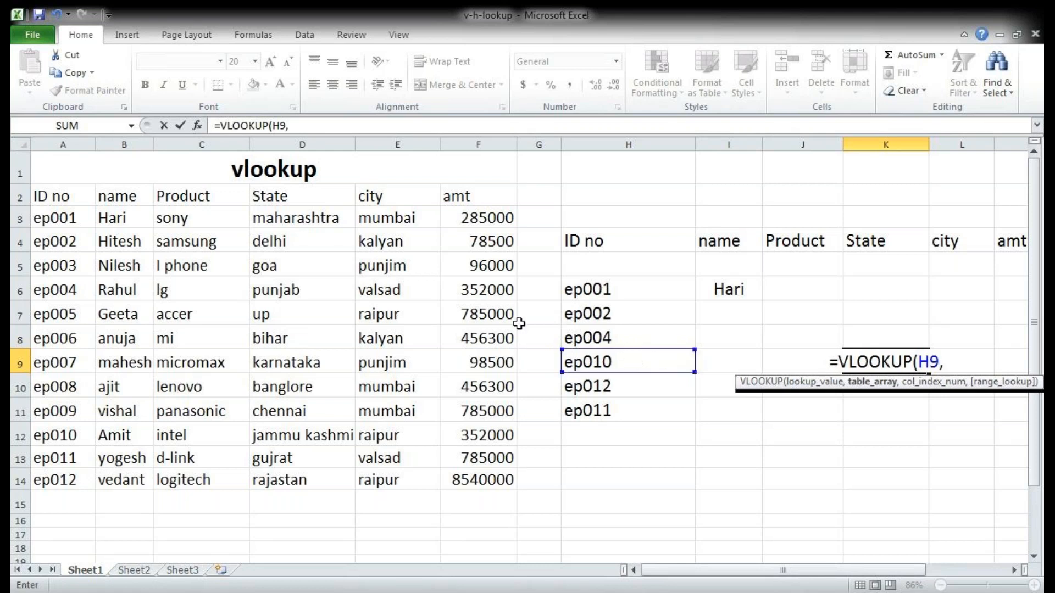
{"action": "left_click_drag", "start_coordinate": [69, 197], "coordinate": [71, 213]}
{"action": "left_click_drag", "start_coordinate": [276, 477], "coordinate": [471, 480]}
{"action": "type", "text": ","}
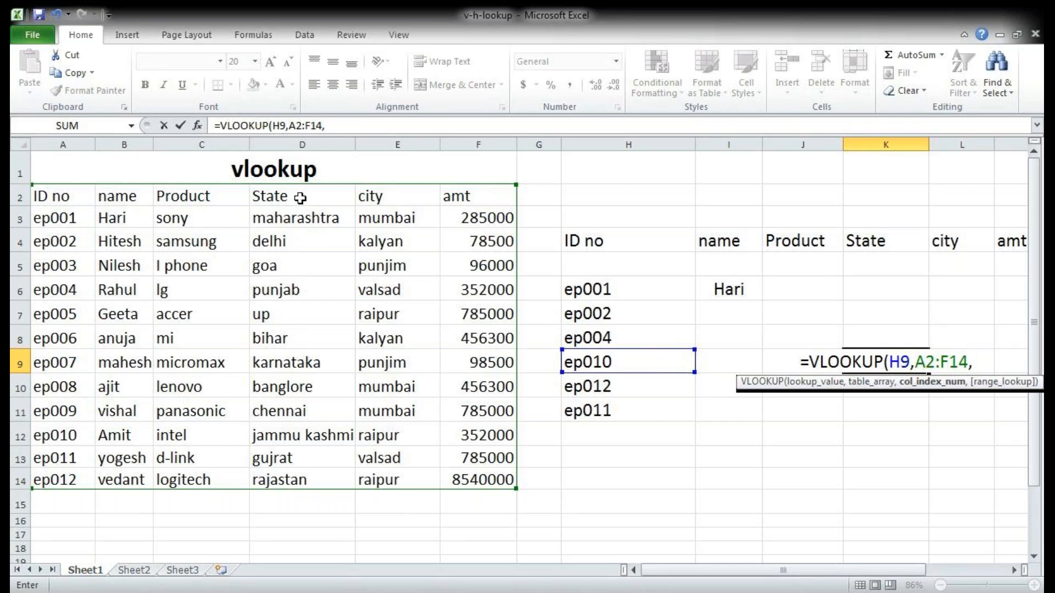
{"action": "type", "text": "4"}
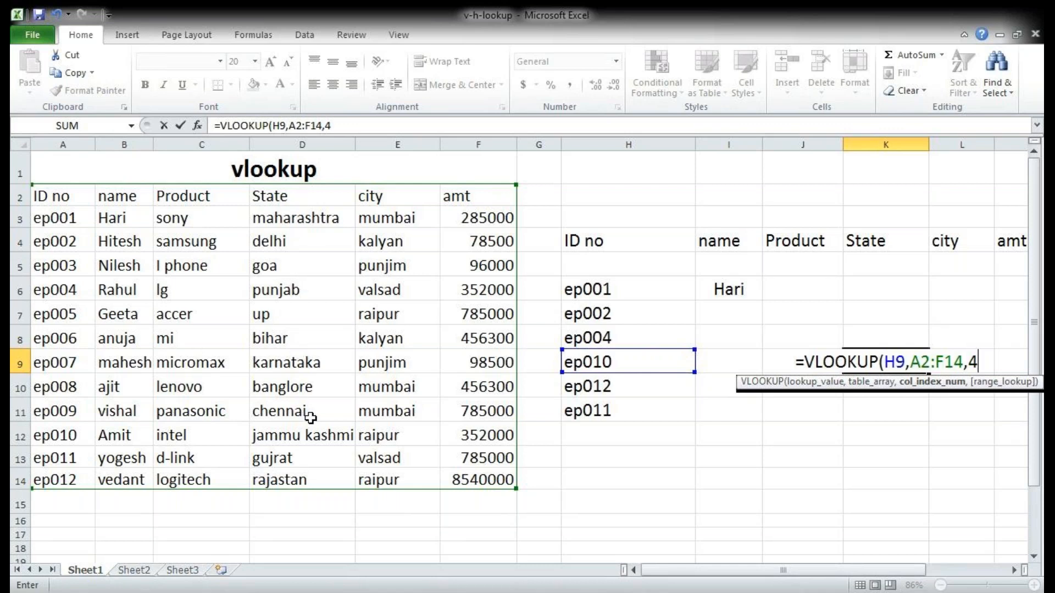
{"action": "type", "text": ",0"}
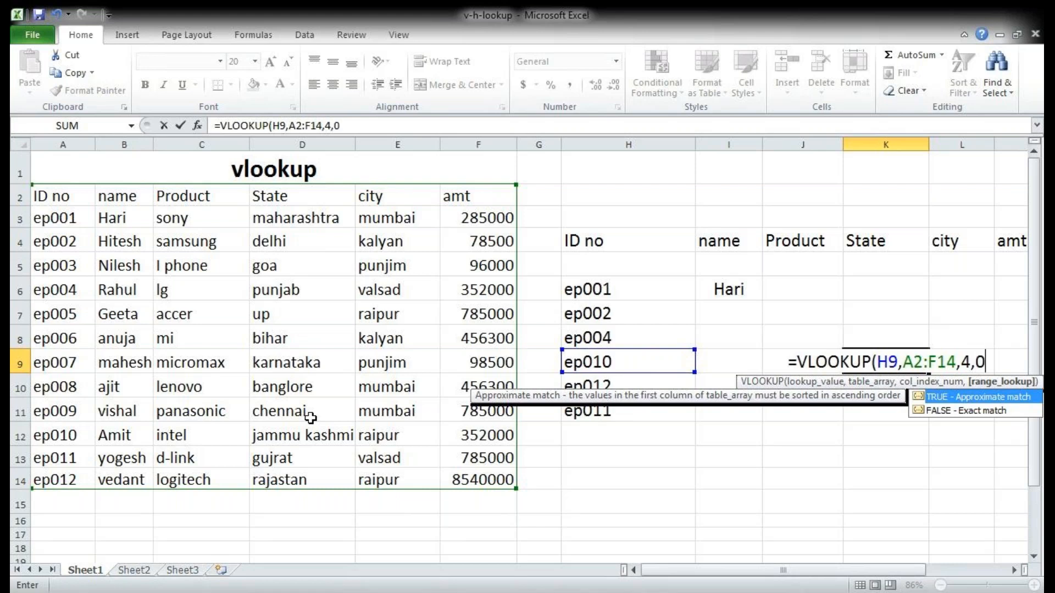
{"action": "type", "text": ")"}
{"action": "key", "text": "Return"}
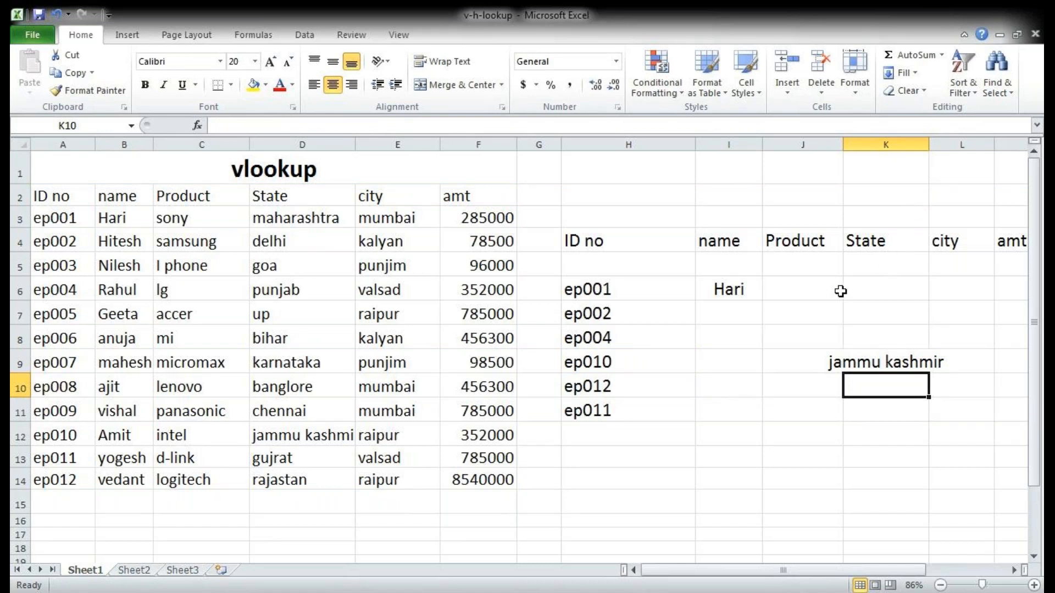
Step: Enter a VLOOKUP in J7 that finds the product for the ID in H7, using table A2:F14, column index 3 and range lookup 0
{"action": "left_click", "coordinate": [795, 319]}
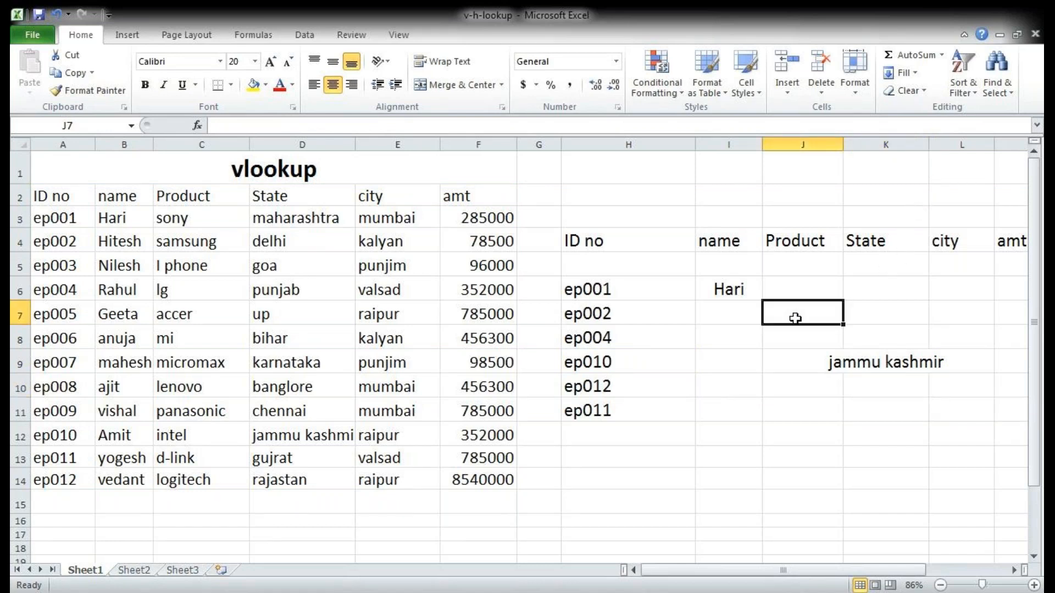
{"action": "type", "text": "=vl"}
{"action": "key", "text": "Tab"}
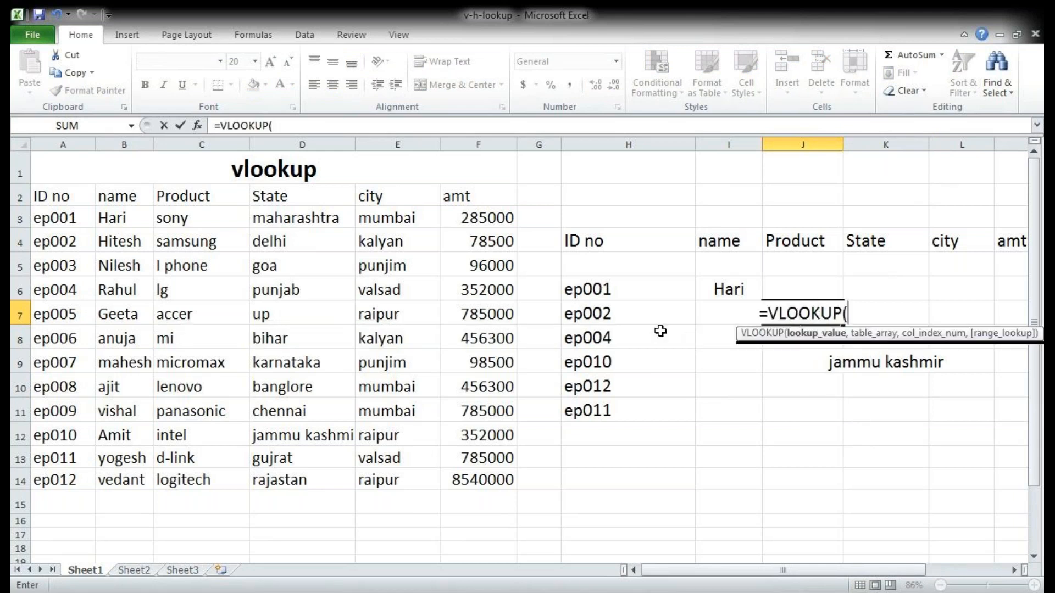
{"action": "left_click", "coordinate": [621, 317]}
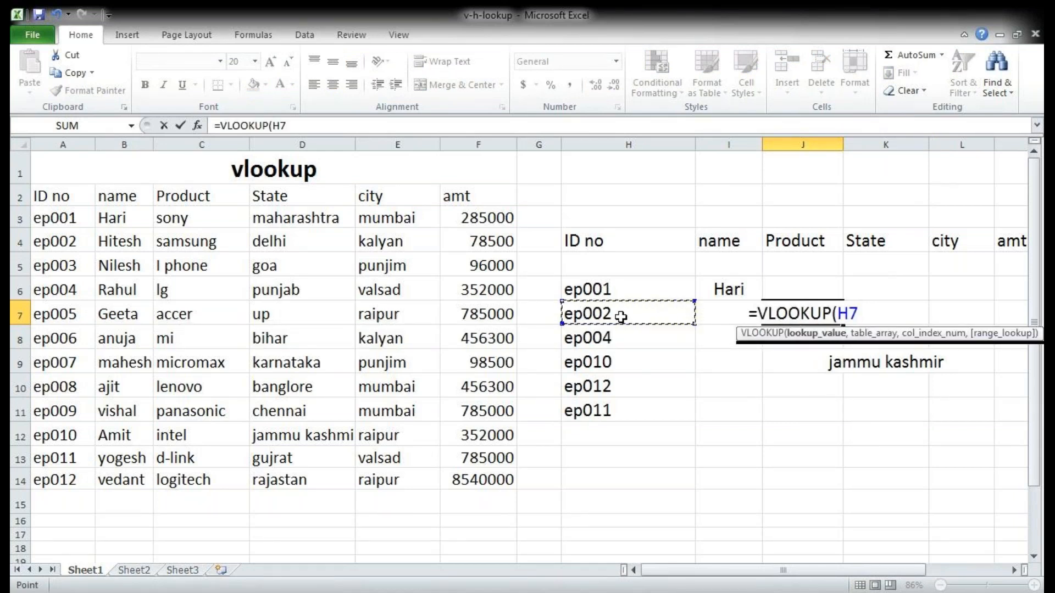
{"action": "type", "text": ","}
{"action": "left_click_drag", "start_coordinate": [54, 198], "coordinate": [465, 475]}
{"action": "type", "text": ","}
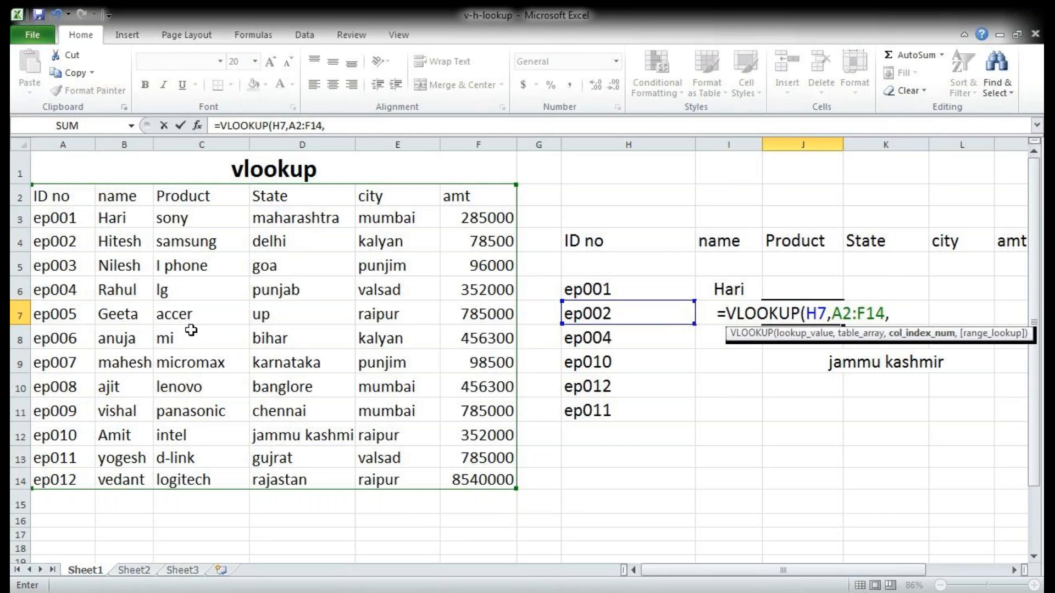
{"action": "type", "text": "3"}
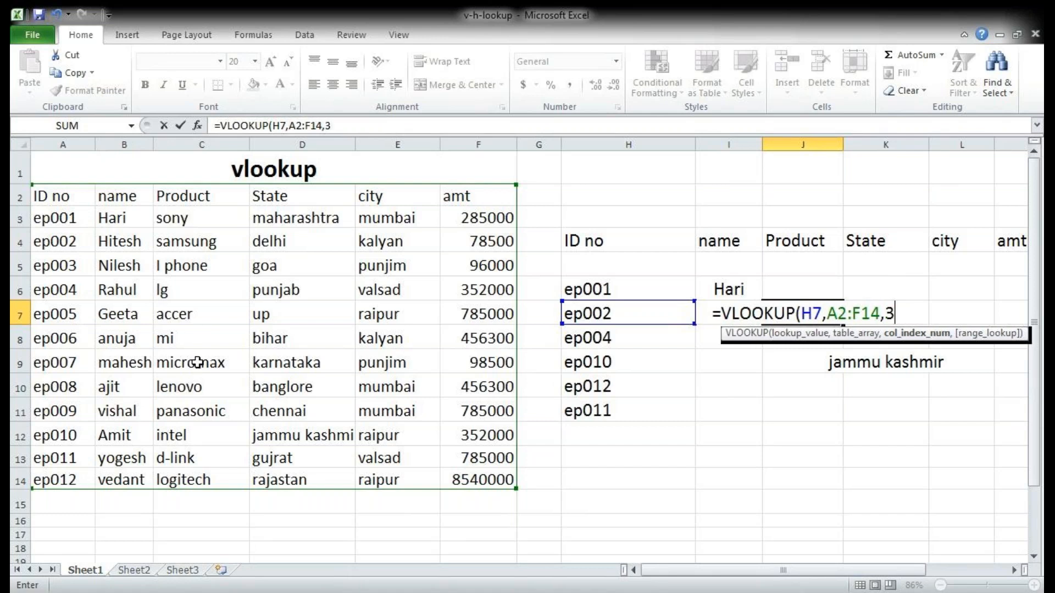
{"action": "type", "text": ",0"}
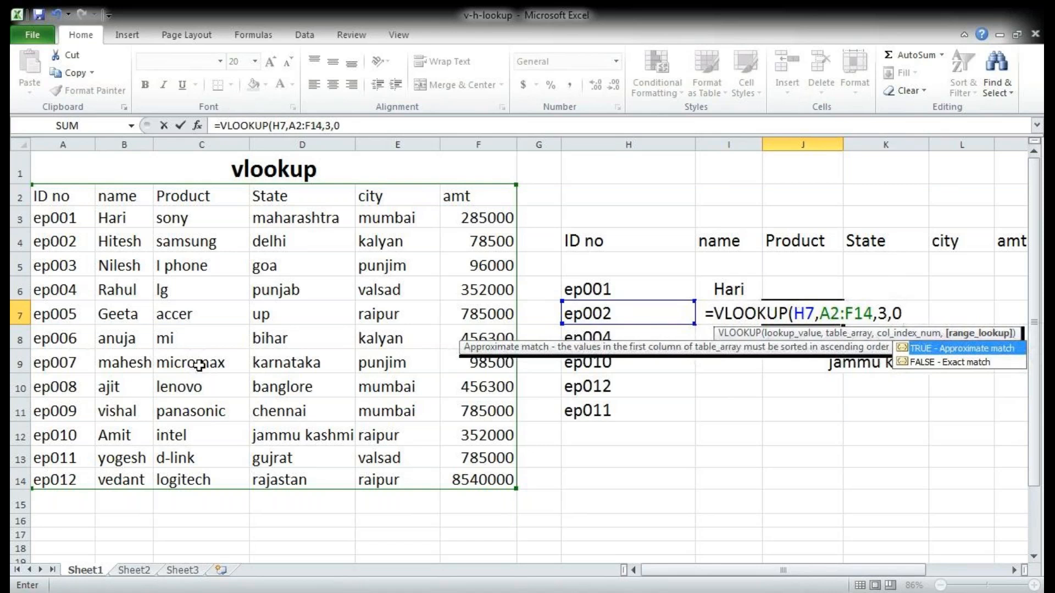
{"action": "type", "text": ")"}
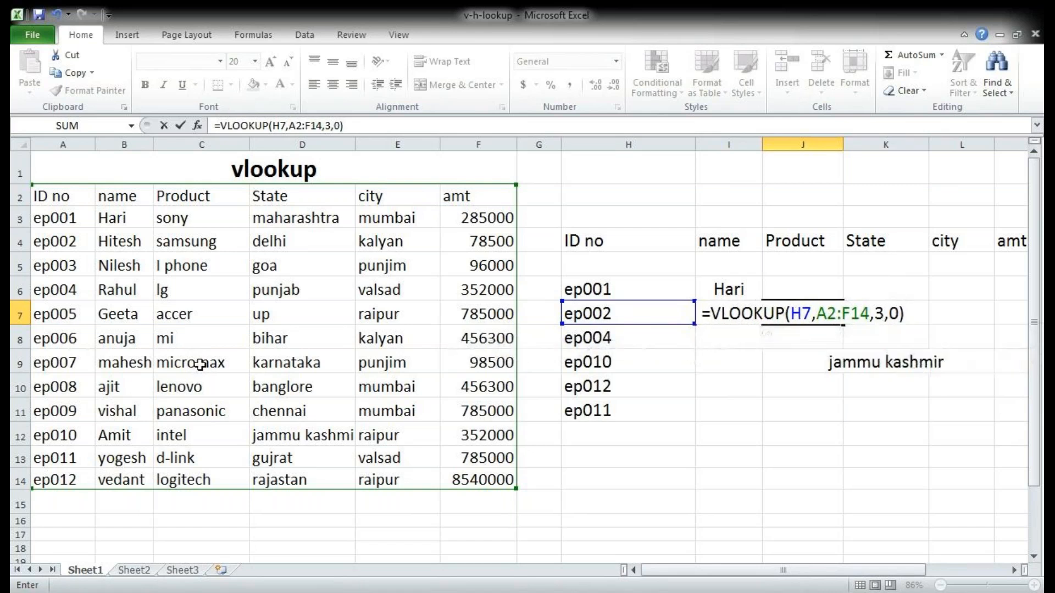
{"action": "key", "text": "Return"}
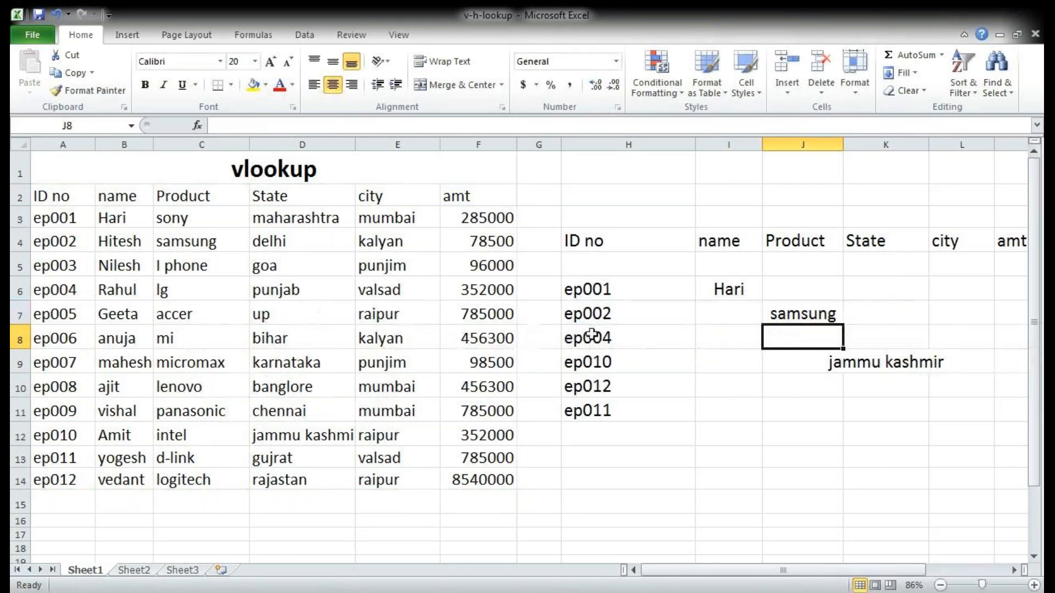
Step: Compare the lookup results in J7, I6 and K9 with the matching product, name and state entries in the source table
{"action": "left_click", "coordinate": [810, 305]}
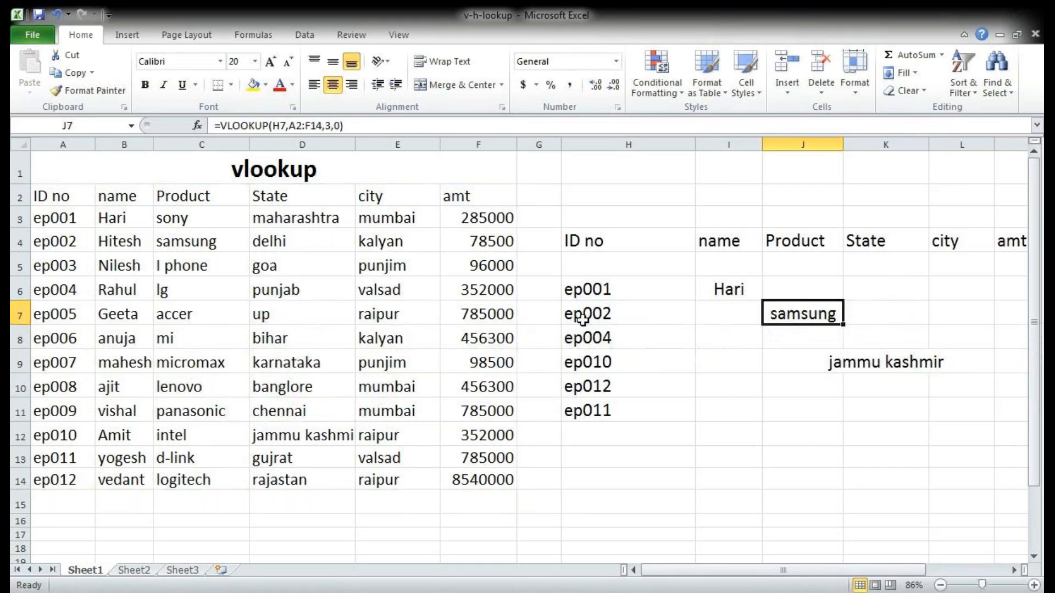
{"action": "left_click", "coordinate": [208, 245]}
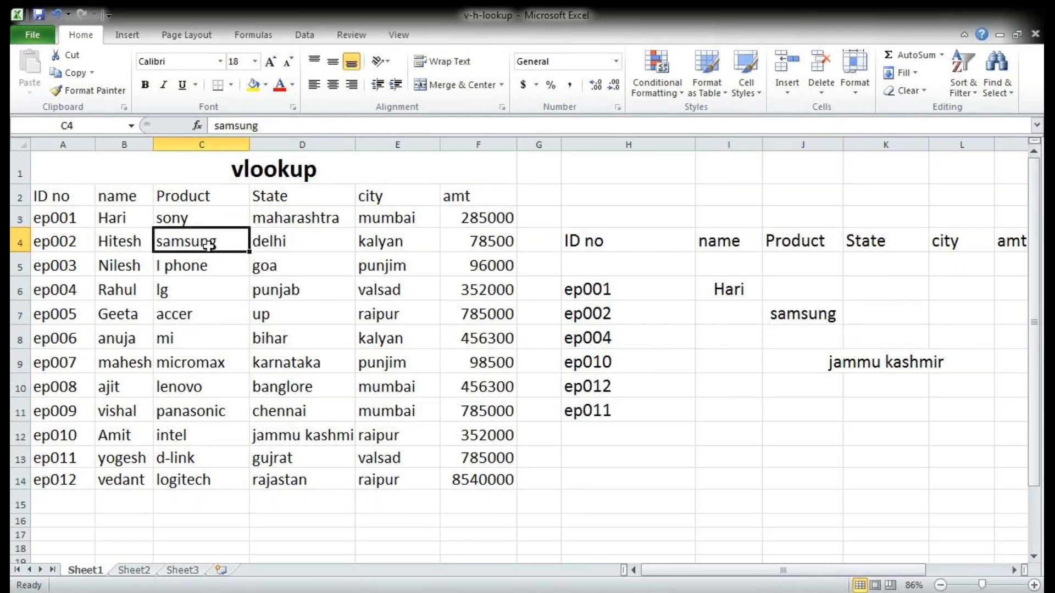
{"action": "left_click", "coordinate": [736, 291]}
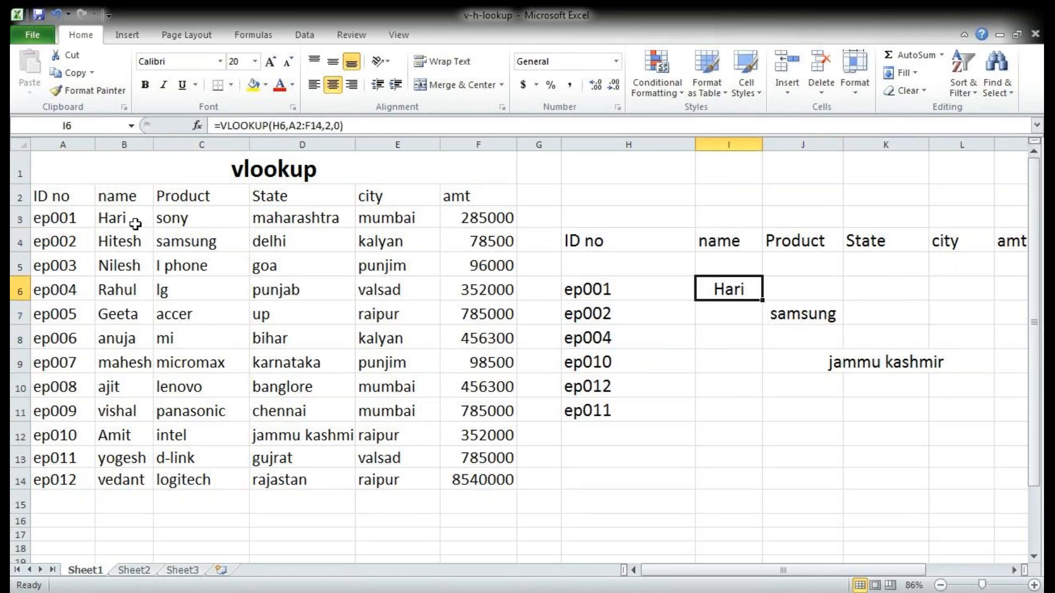
{"action": "left_click", "coordinate": [135, 223]}
{"action": "left_click", "coordinate": [857, 365]}
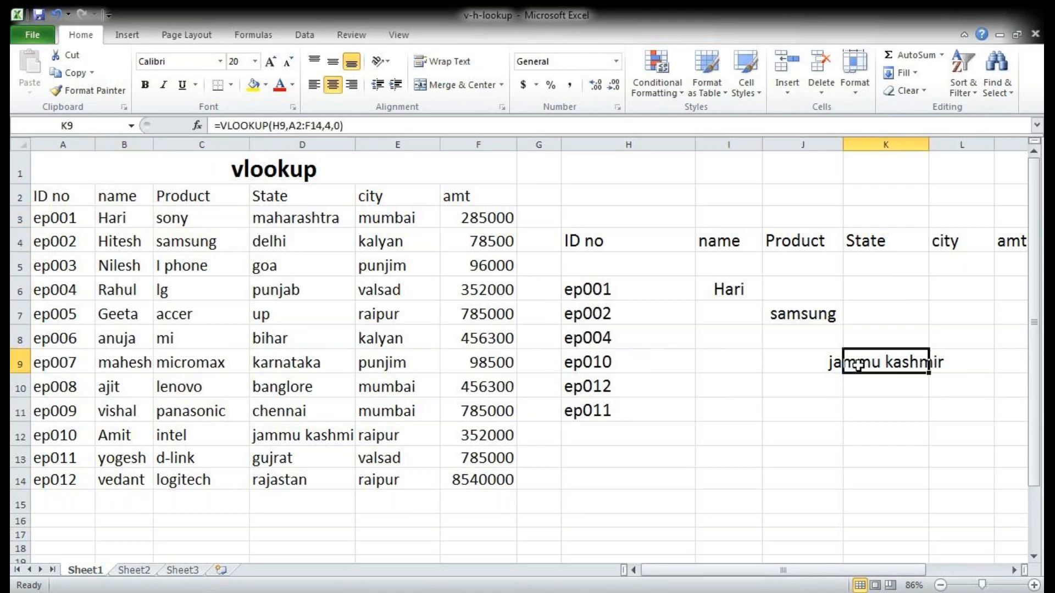
{"action": "left_click", "coordinate": [616, 362]}
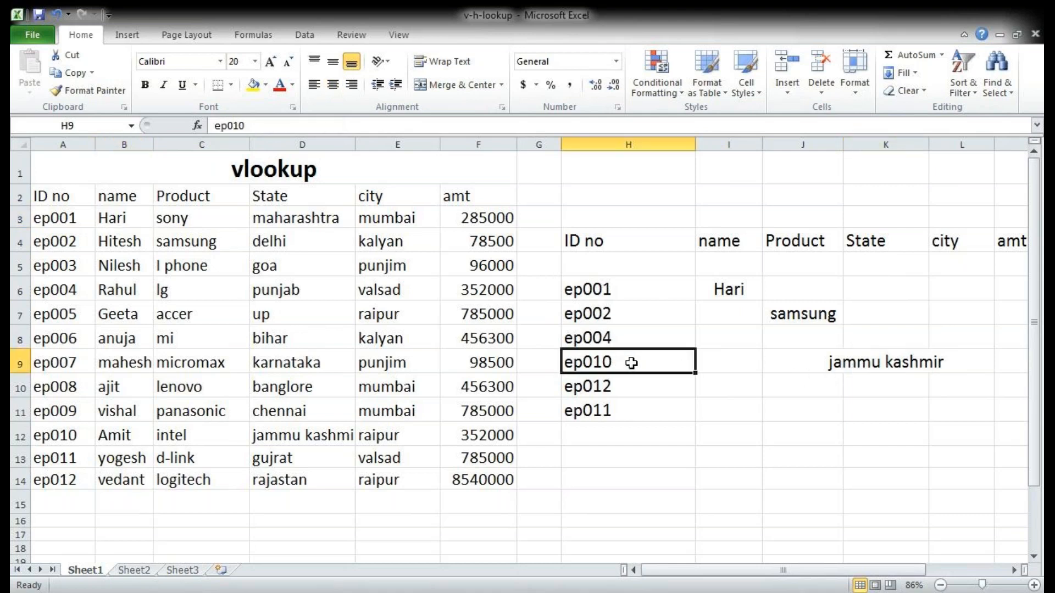
{"action": "left_click", "coordinate": [864, 361]}
{"action": "left_click", "coordinate": [52, 437]}
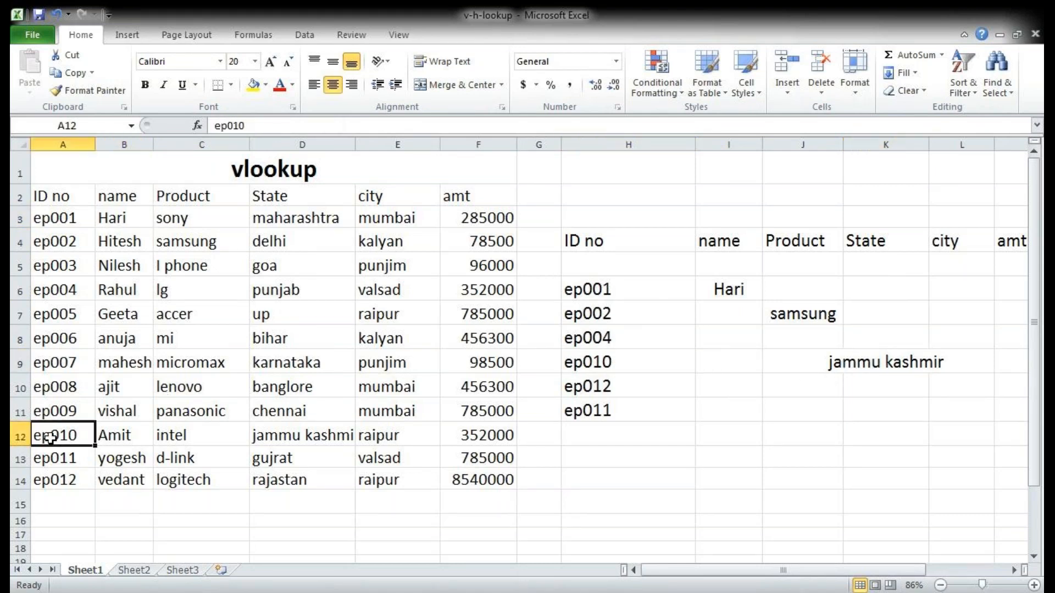
{"action": "left_click", "coordinate": [332, 436]}
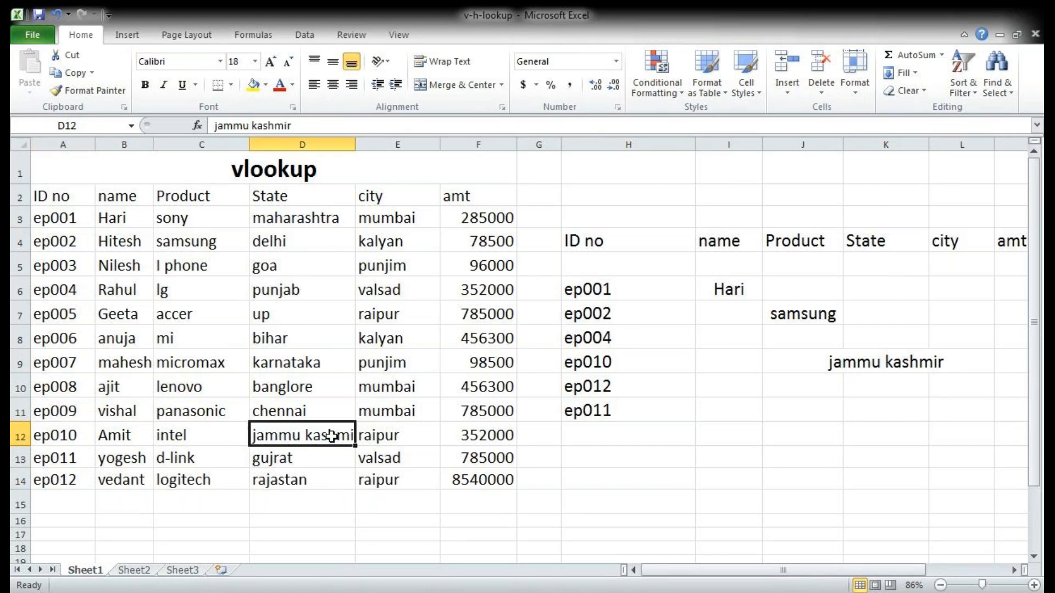
Step: Enter a VLOOKUP in M11 that finds the amt for the ID in H11, using table A2:F14, column index 6 and range lookup 0
{"action": "left_click", "coordinate": [1006, 412]}
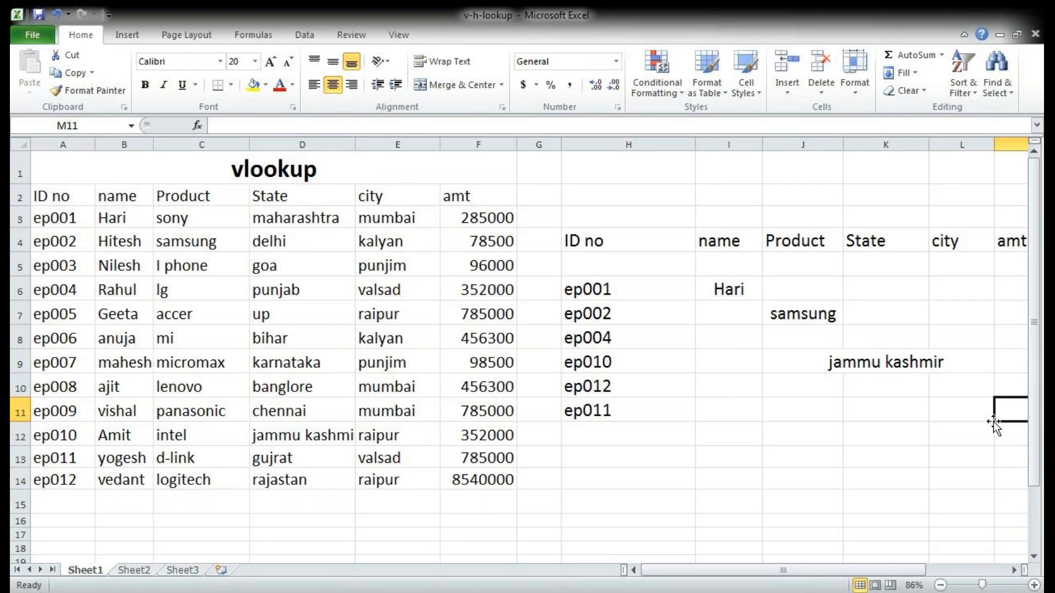
{"action": "key", "text": "Right"}
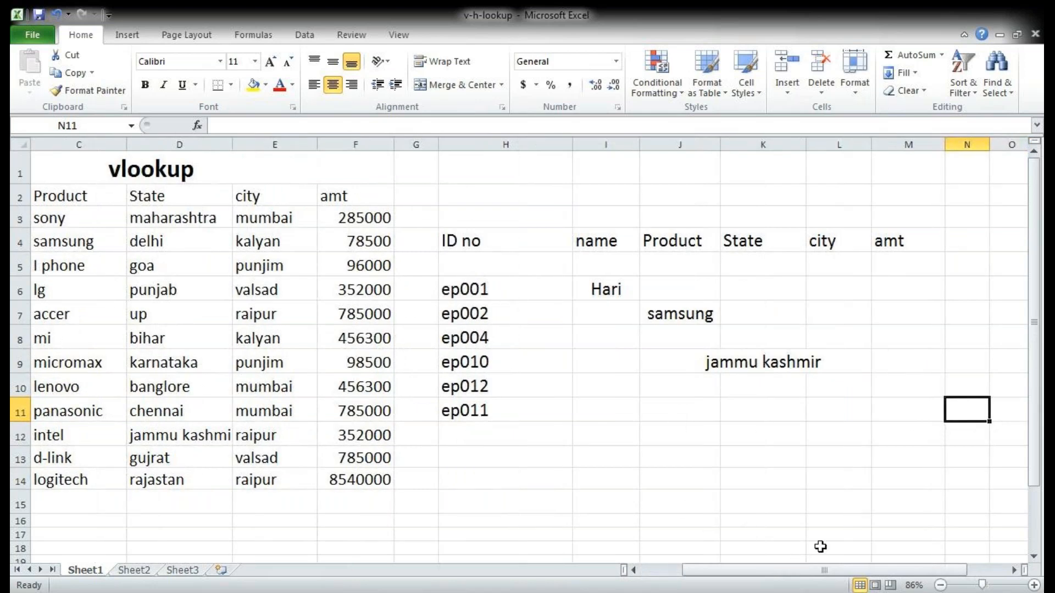
{"action": "left_click_drag", "start_coordinate": [981, 586], "coordinate": [977, 586]}
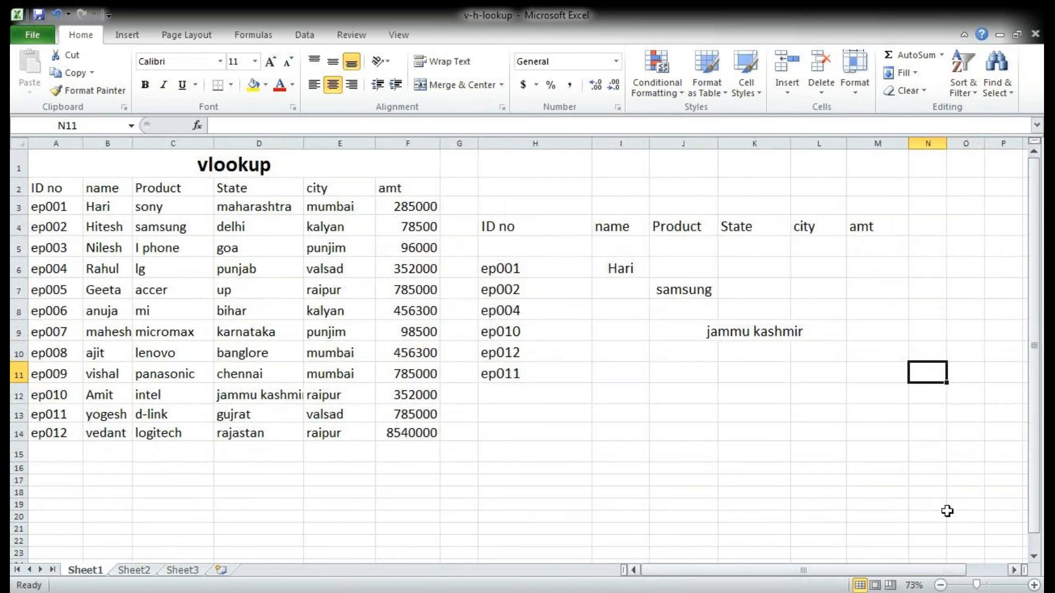
{"action": "left_click", "coordinate": [861, 369]}
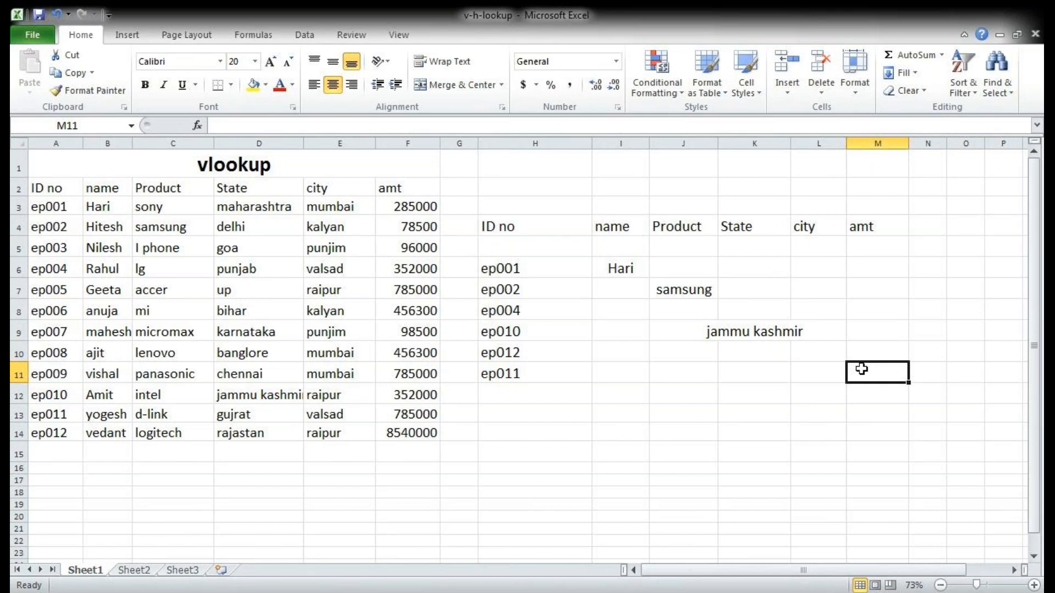
{"action": "type", "text": "=vl"}
{"action": "key", "text": "Tab"}
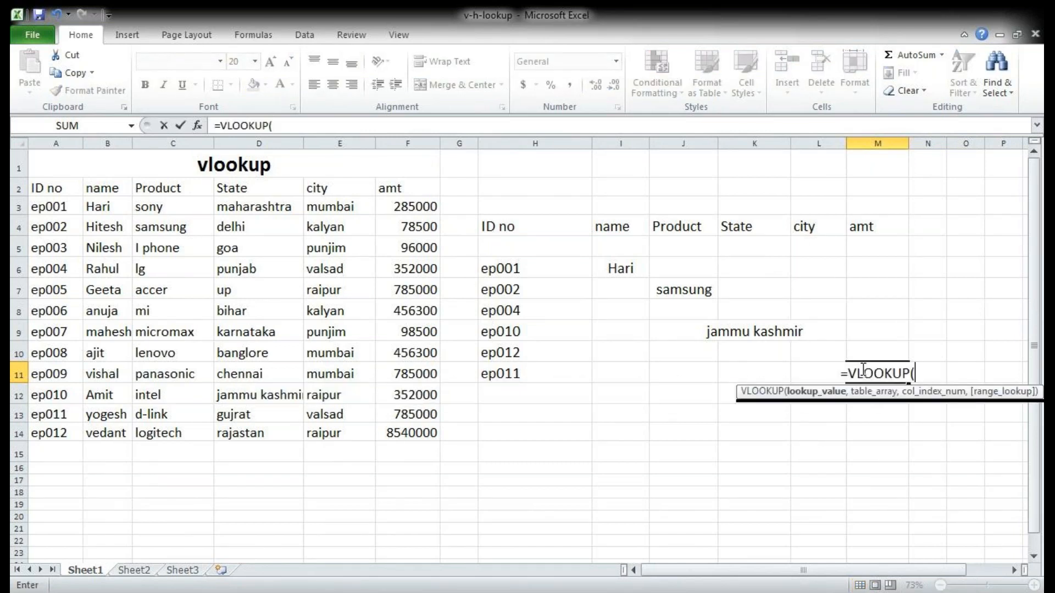
{"action": "left_click", "coordinate": [537, 376]}
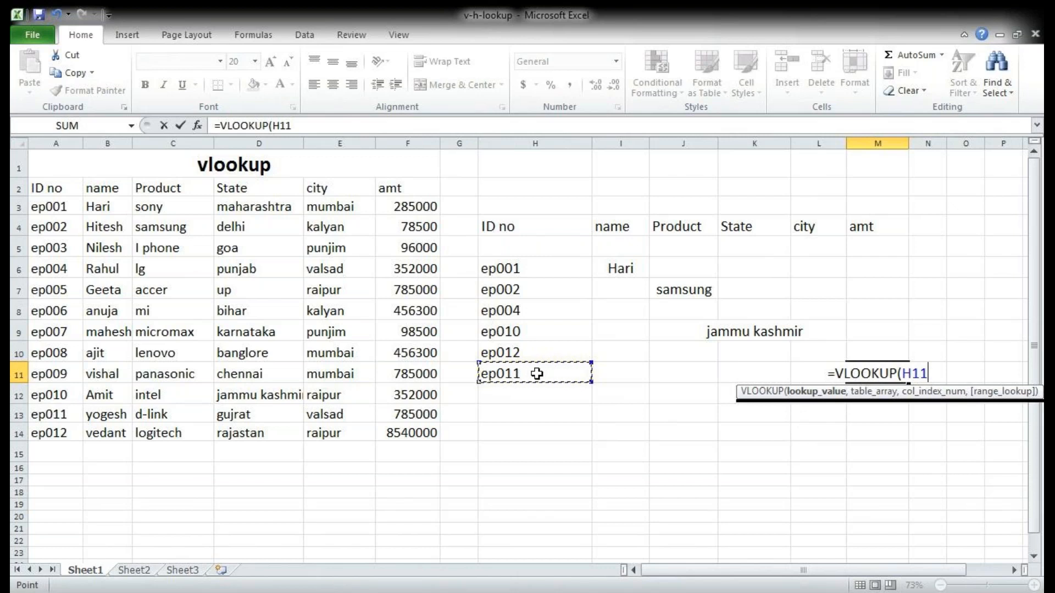
{"action": "type", "text": ","}
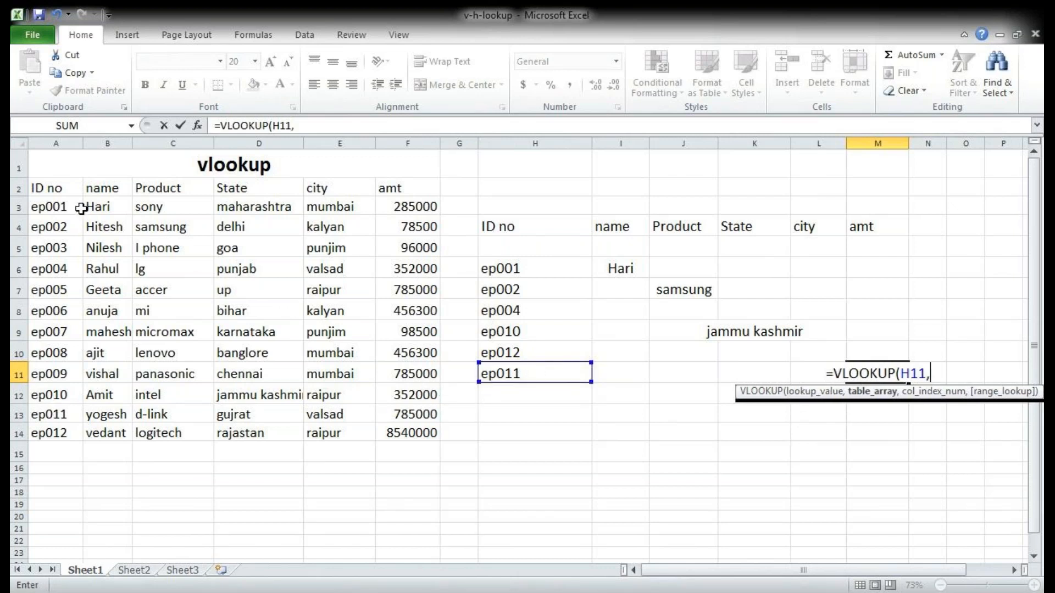
{"action": "left_click_drag", "start_coordinate": [40, 188], "coordinate": [392, 426]}
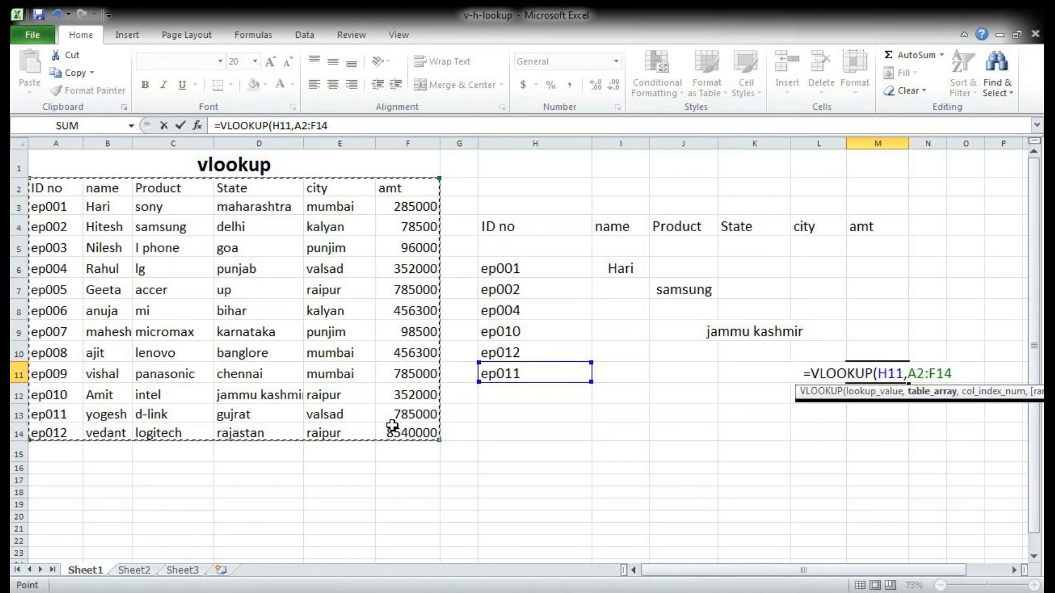
{"action": "type", "text": ","}
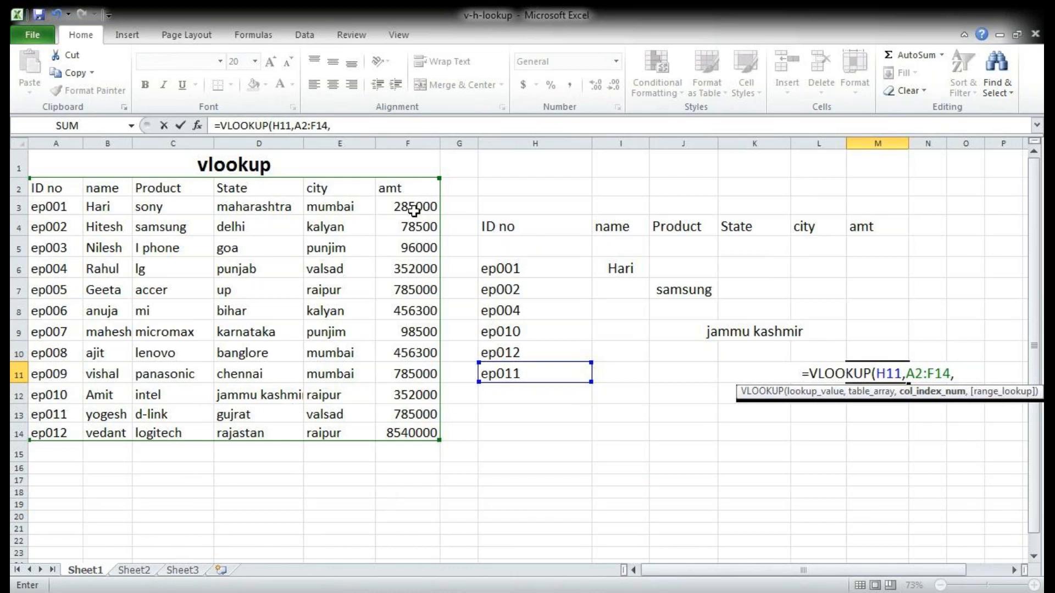
{"action": "type", "text": "6"}
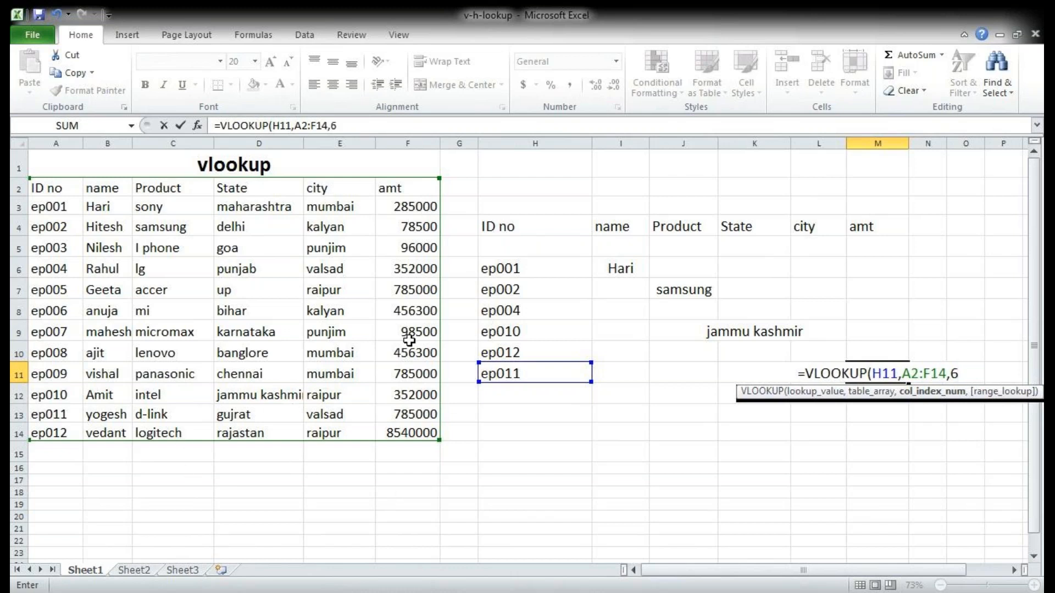
{"action": "type", "text": ",0)"}
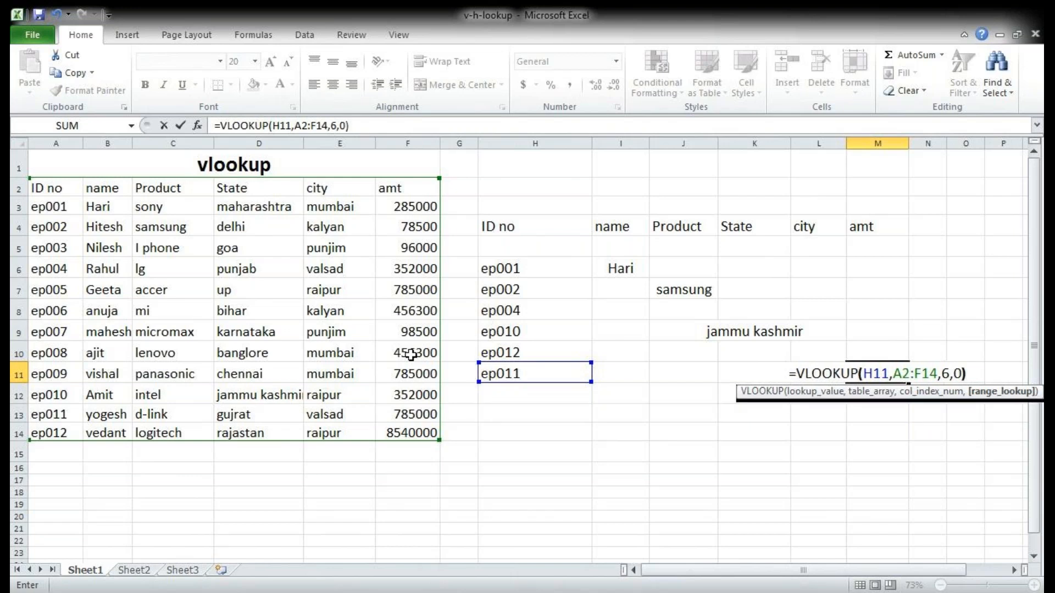
{"action": "key", "text": "Return"}
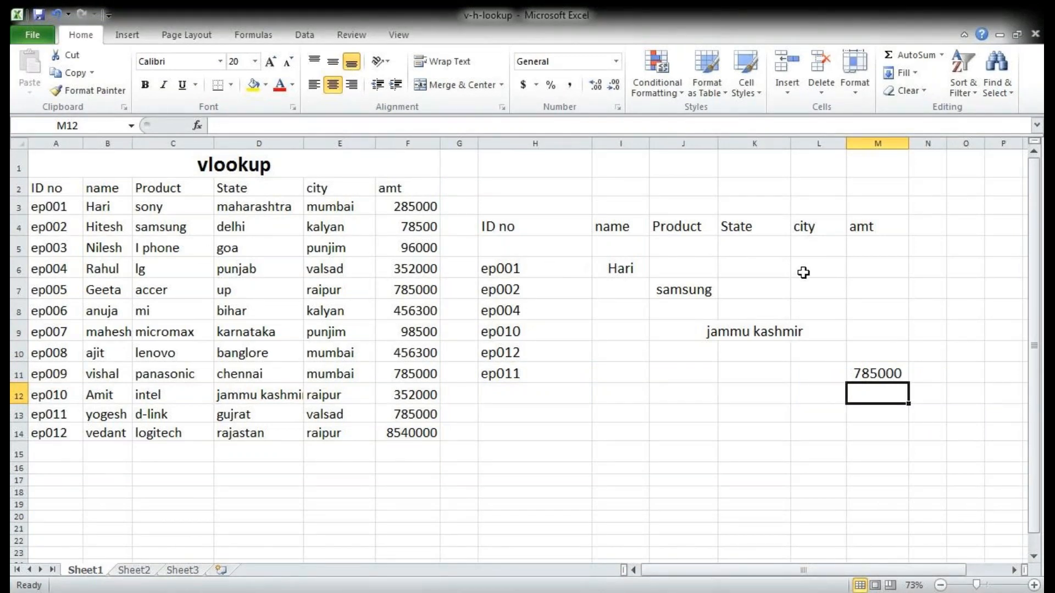
Step: Enter a VLOOKUP in M6 that finds the amt for the ID in H6, using table A2:F14, column index 6 and range lookup 0
{"action": "left_click", "coordinate": [865, 266]}
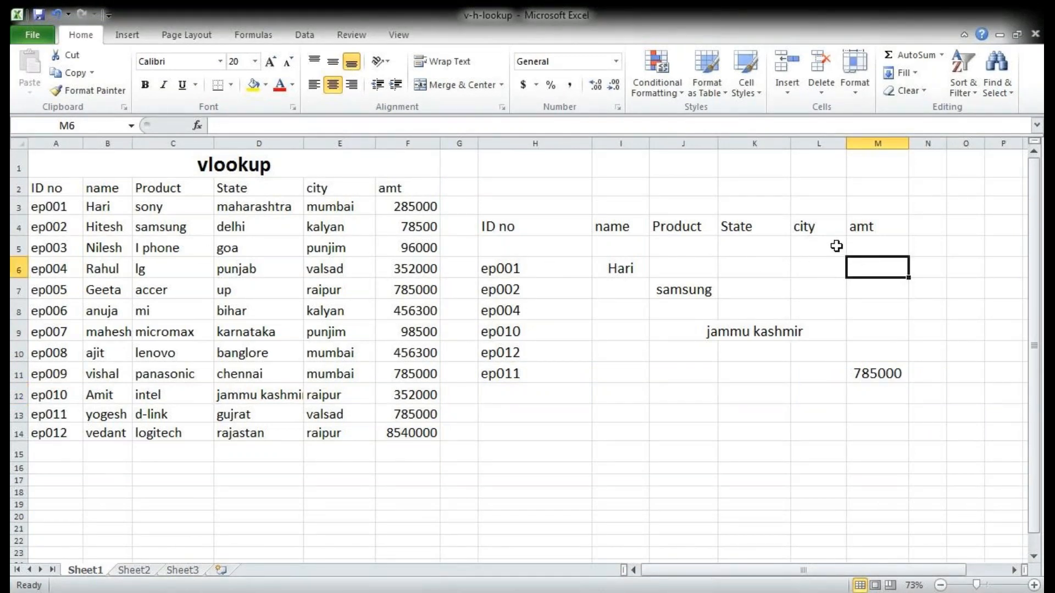
{"action": "type", "text": "=vl"}
{"action": "key", "text": "Tab"}
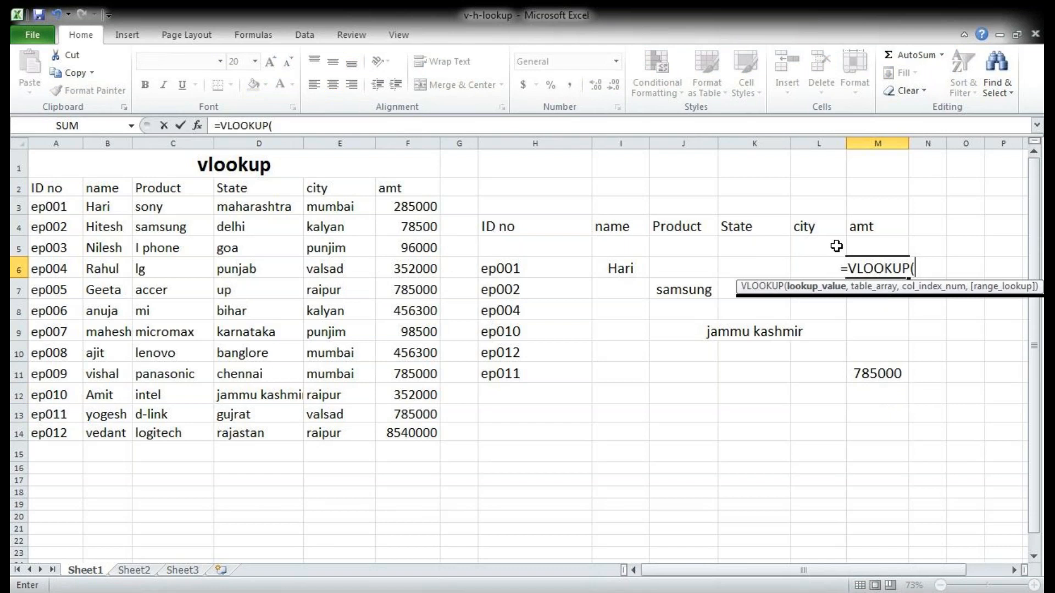
{"action": "left_click", "coordinate": [509, 270]}
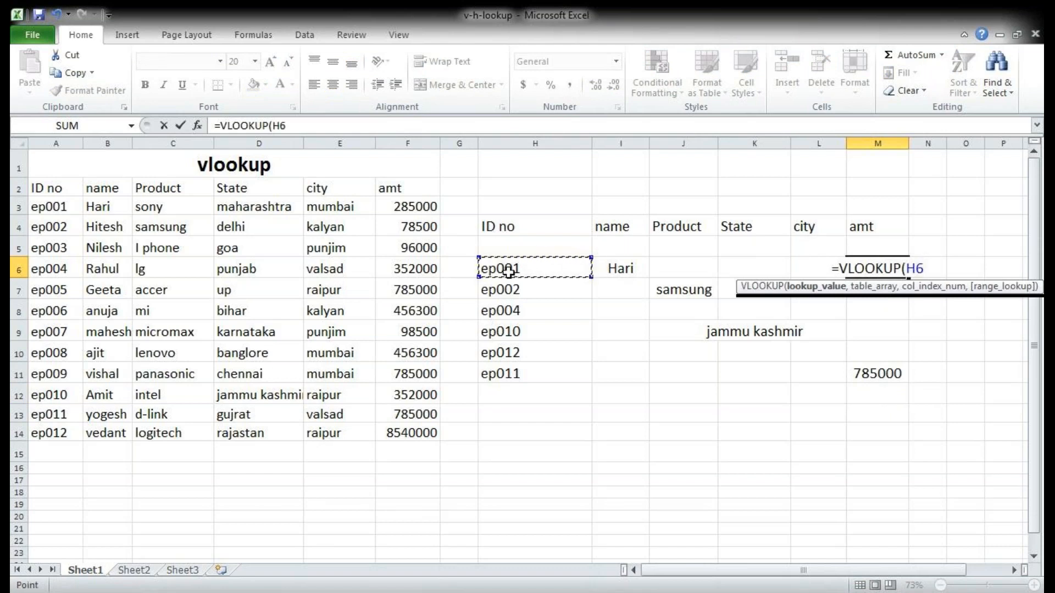
{"action": "type", "text": ","}
{"action": "left_click_drag", "start_coordinate": [66, 188], "coordinate": [379, 434]}
{"action": "type", "text": ","}
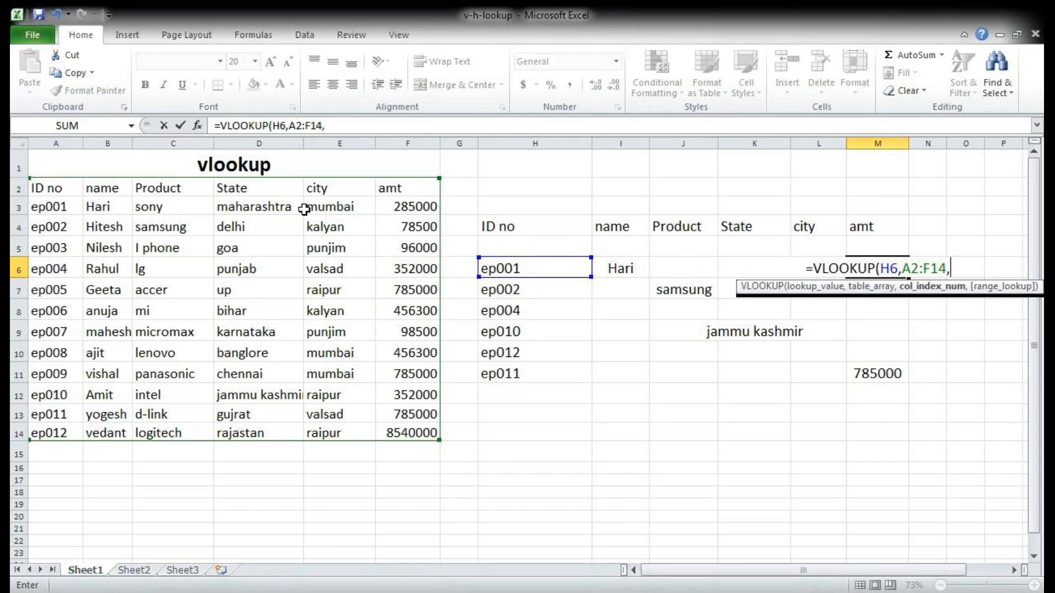
{"action": "type", "text": "6"}
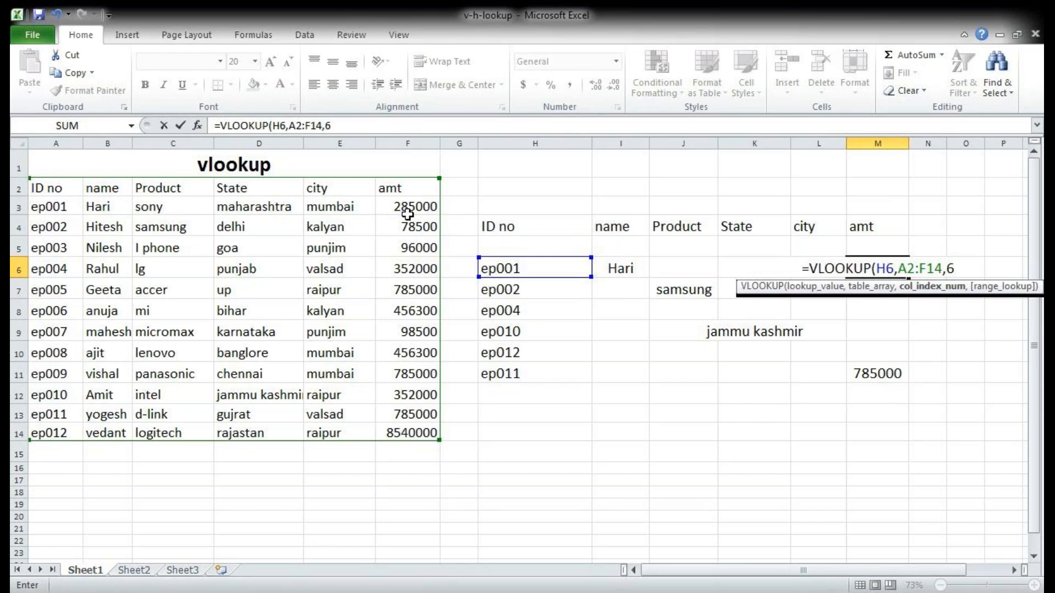
{"action": "type", "text": ",0)"}
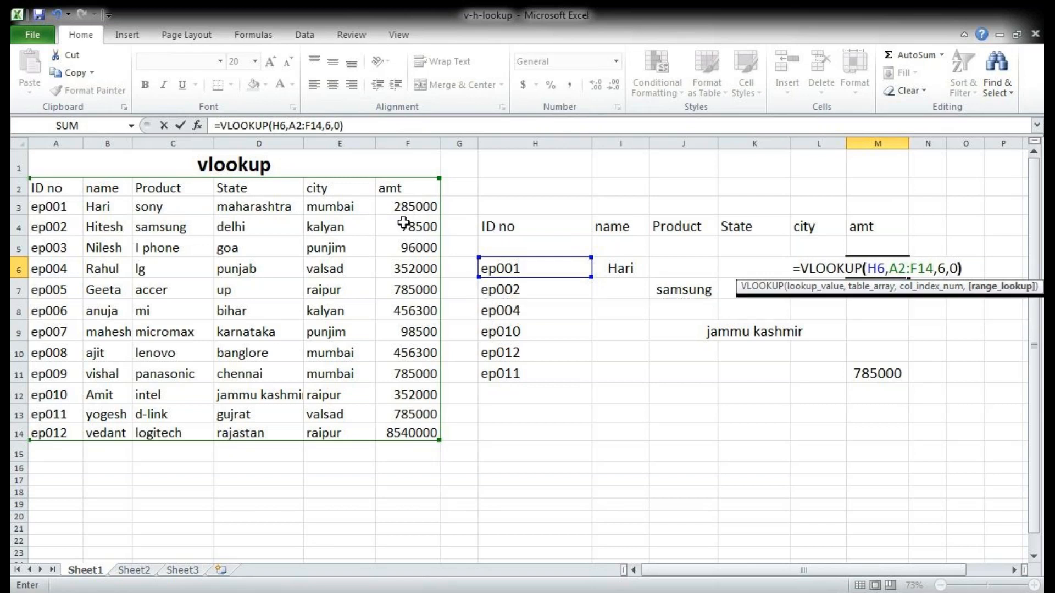
{"action": "key", "text": "Return"}
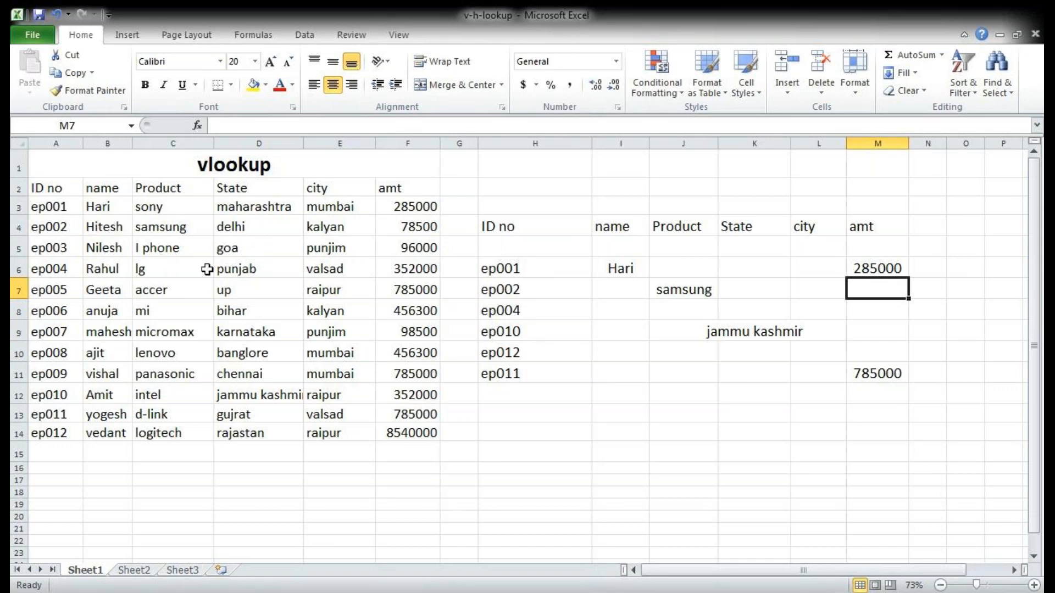
Step: Examine the layout of the source table A2:F14, its individual record rows and its header row A2:F2
{"action": "left_click_drag", "start_coordinate": [59, 260], "coordinate": [419, 283]}
{"action": "mouse_move", "coordinate": [396, 326]}
{"action": "left_mouse_down"}
{"action": "mouse_move", "coordinate": [88, 334]}
{"action": "mouse_move", "coordinate": [182, 306]}
{"action": "mouse_move", "coordinate": [404, 306]}
{"action": "left_mouse_up"}
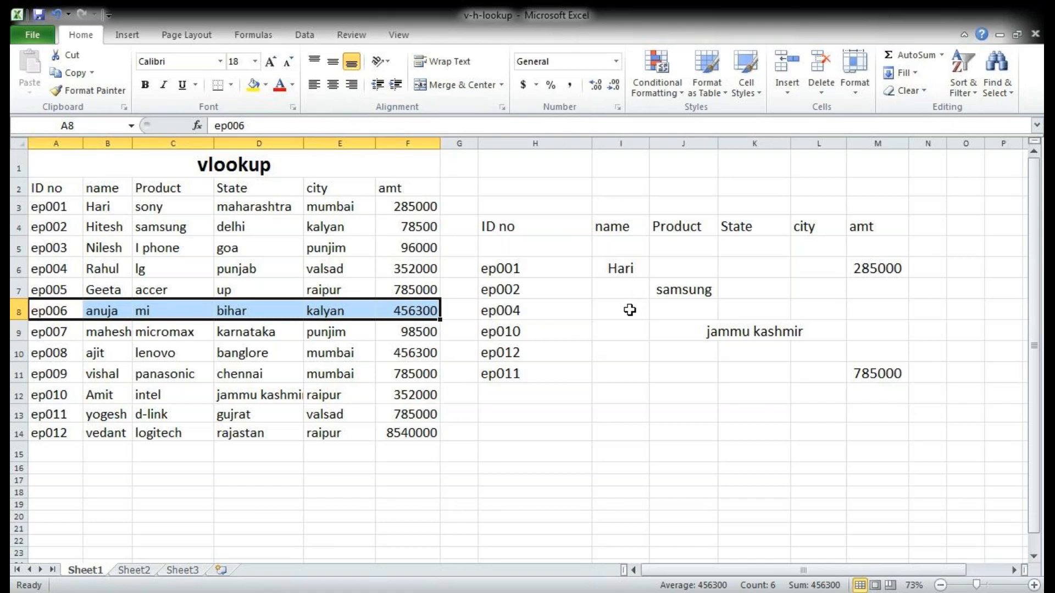
{"action": "left_click_drag", "start_coordinate": [66, 188], "coordinate": [435, 444]}
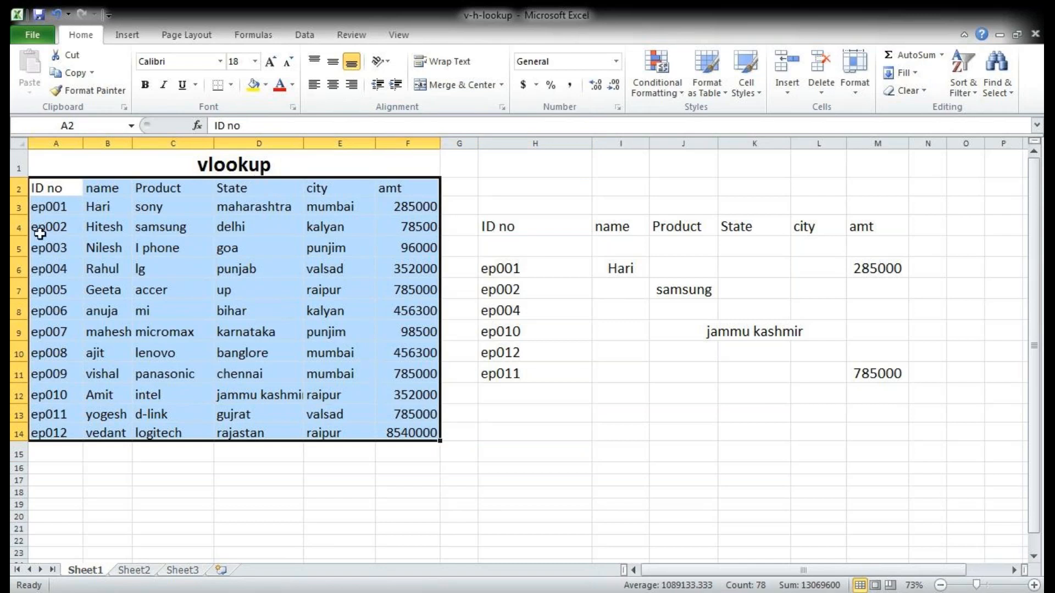
{"action": "left_click", "coordinate": [70, 228]}
{"action": "left_click_drag", "start_coordinate": [49, 208], "coordinate": [387, 434]}
{"action": "left_click_drag", "start_coordinate": [78, 184], "coordinate": [429, 188]}
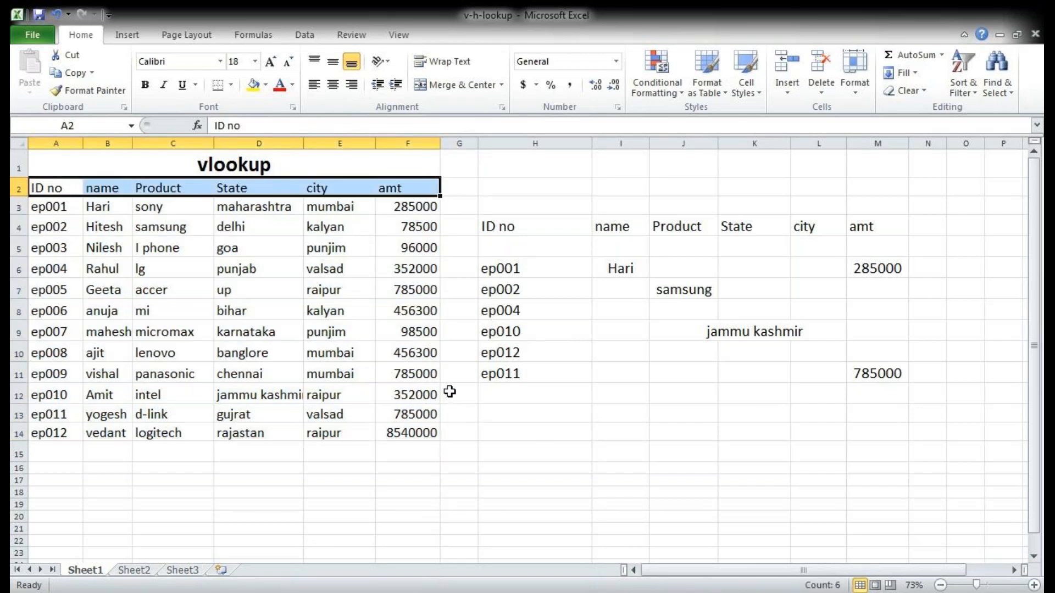
Step: Switch to Sheet2 and look over the hlookup sheet's column and row directions
{"action": "key", "text": "ctrl+Page_Down"}
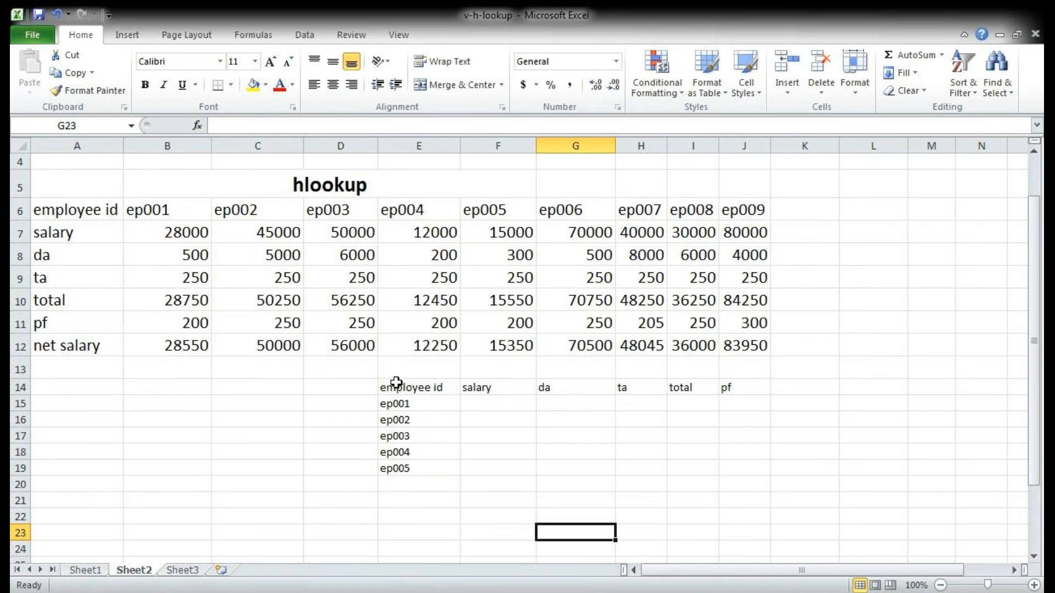
{"action": "left_click_drag", "start_coordinate": [157, 391], "coordinate": [176, 530]}
{"action": "left_click_drag", "start_coordinate": [256, 384], "coordinate": [256, 521]}
{"action": "left_click_drag", "start_coordinate": [63, 480], "coordinate": [559, 477]}
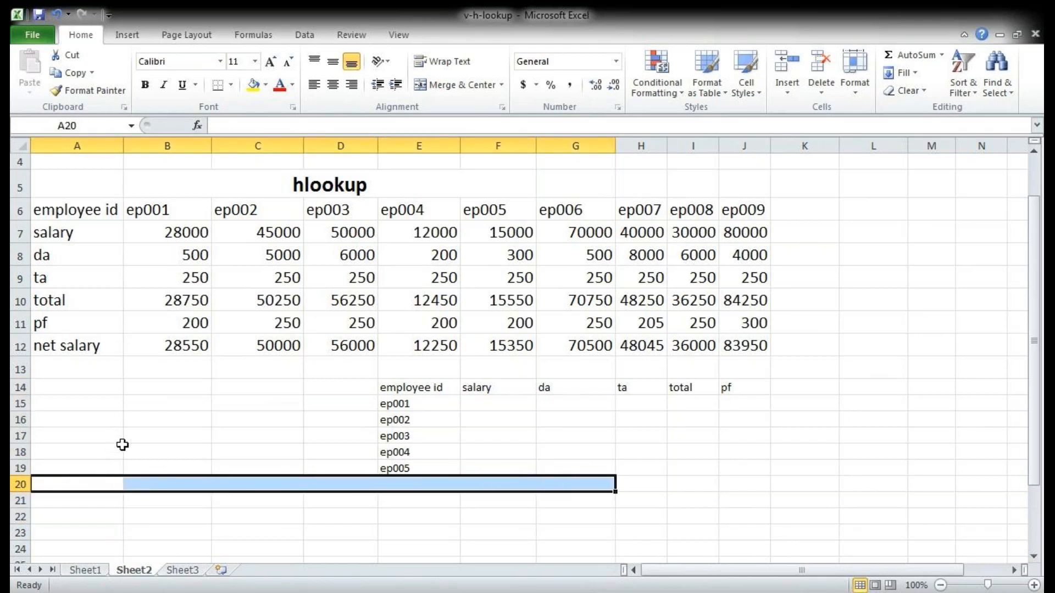
{"action": "left_click", "coordinate": [69, 484]}
{"action": "left_click_drag", "start_coordinate": [69, 485], "coordinate": [565, 485]}
{"action": "left_click_drag", "start_coordinate": [63, 450], "coordinate": [297, 447]}
{"action": "left_click_drag", "start_coordinate": [20, 367], "coordinate": [190, 389]}
{"action": "left_click", "coordinate": [159, 432]}
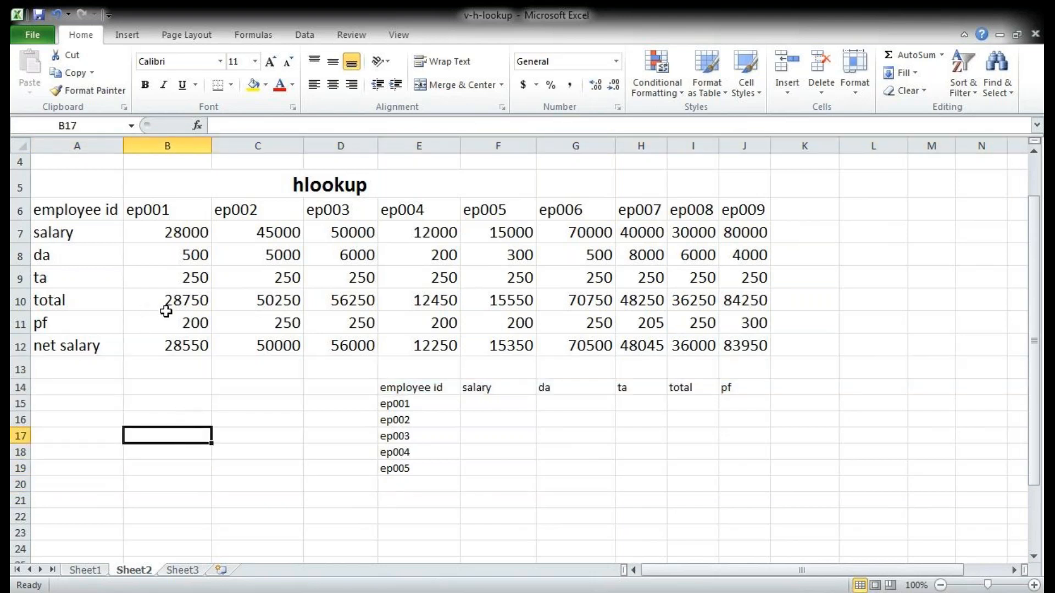
Step: Compare the header row A2:F2 on Sheet1 with the vertical headings in A6:A12 on Sheet2, from employee id to net salary
{"action": "key", "text": "ctrl+Page_Up"}
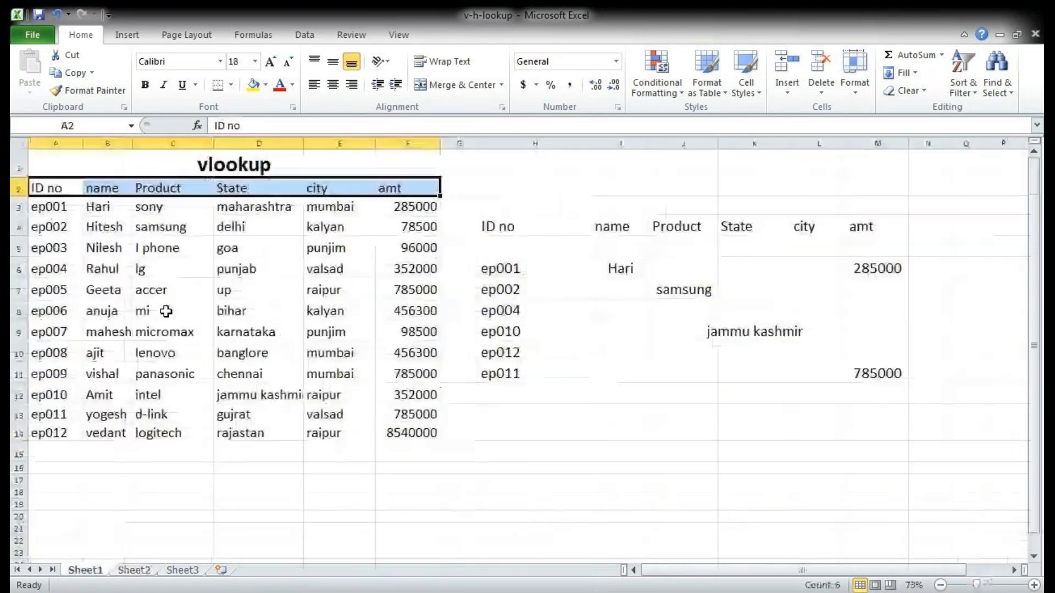
{"action": "left_click_drag", "start_coordinate": [59, 189], "coordinate": [392, 196]}
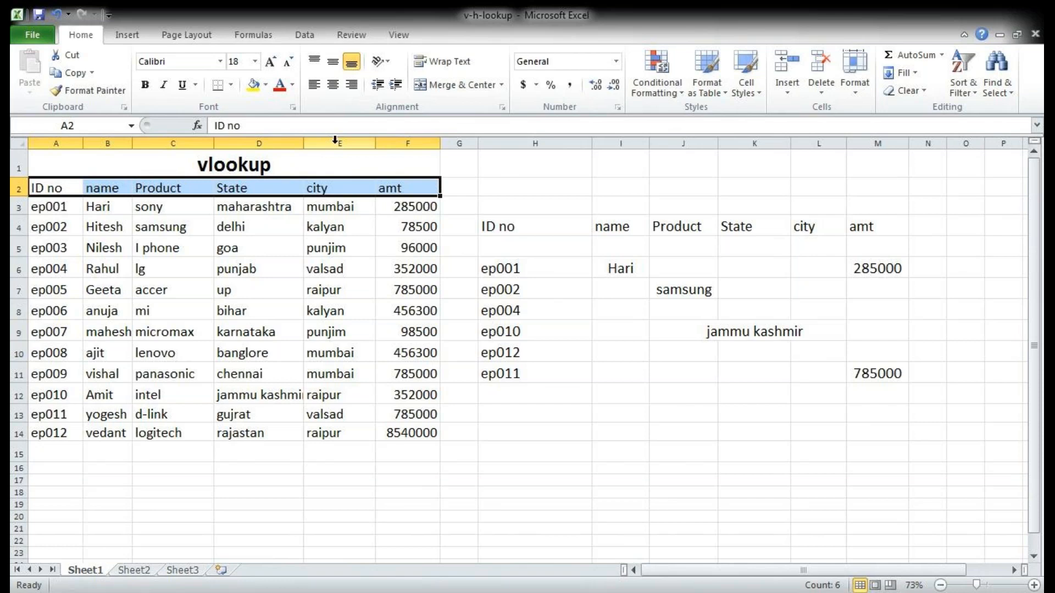
{"action": "key", "text": "ctrl+Page_Down"}
{"action": "left_click_drag", "start_coordinate": [82, 207], "coordinate": [91, 346]}
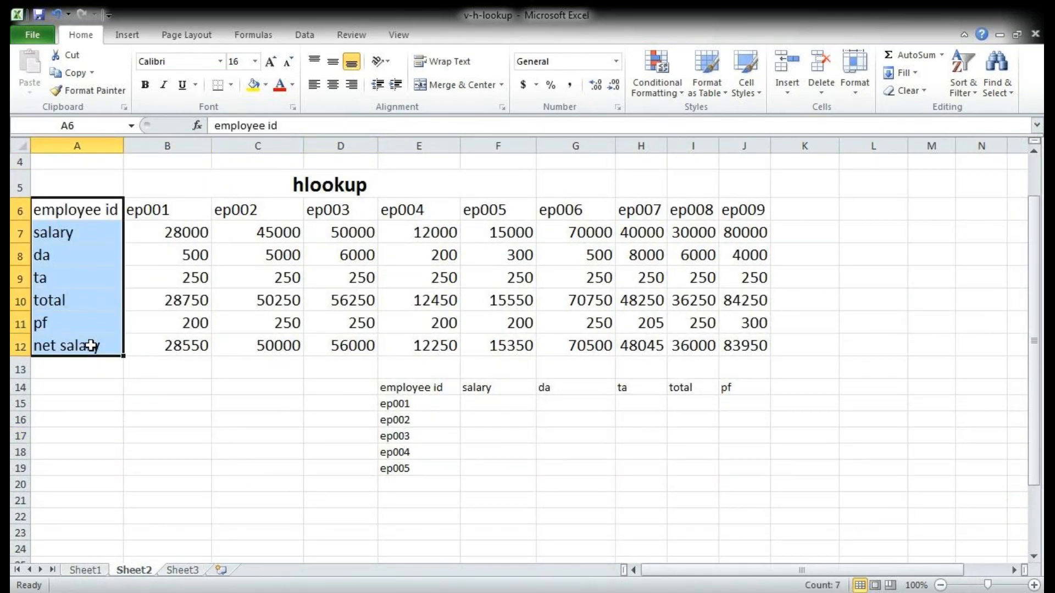
{"action": "left_click_drag", "start_coordinate": [39, 217], "coordinate": [192, 211]}
{"action": "left_click", "coordinate": [83, 232]}
{"action": "left_click", "coordinate": [46, 264]}
{"action": "left_click", "coordinate": [66, 278]}
{"action": "left_click", "coordinate": [69, 300]}
{"action": "left_click", "coordinate": [57, 323]}
{"action": "left_click", "coordinate": [63, 348]}
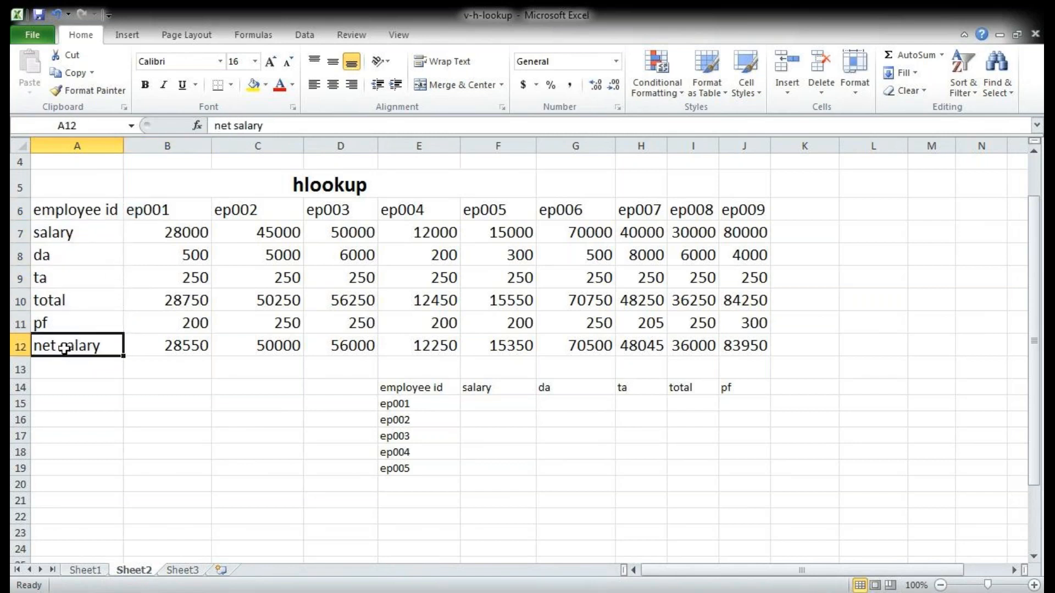
Step: Widen column E and start an HLOOKUP in F15 with lookup value E15 and table array A6:J12
{"action": "left_click", "coordinate": [490, 413]}
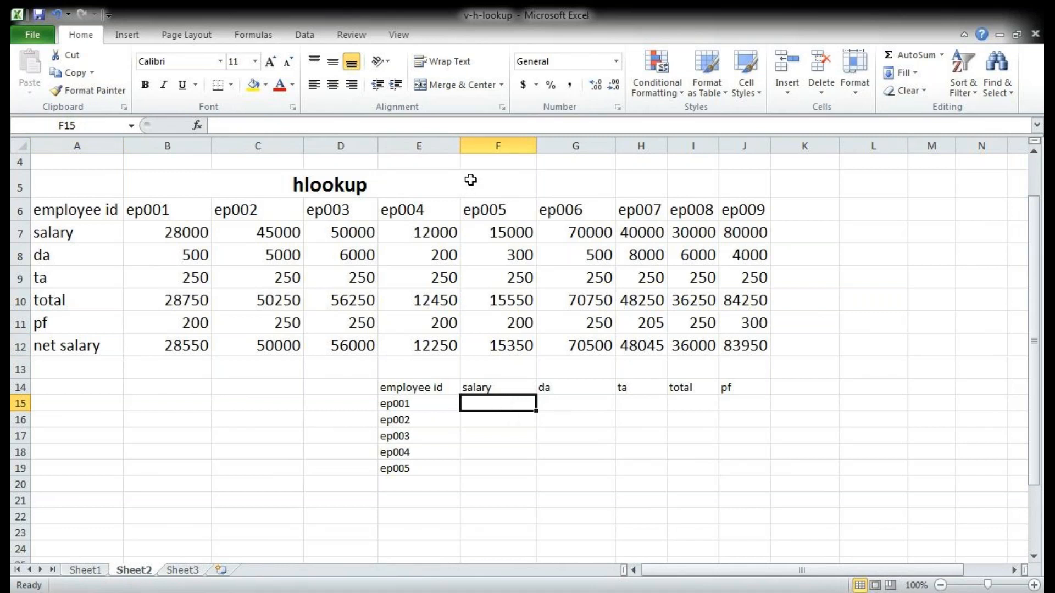
{"action": "left_click_drag", "start_coordinate": [464, 145], "coordinate": [489, 145]}
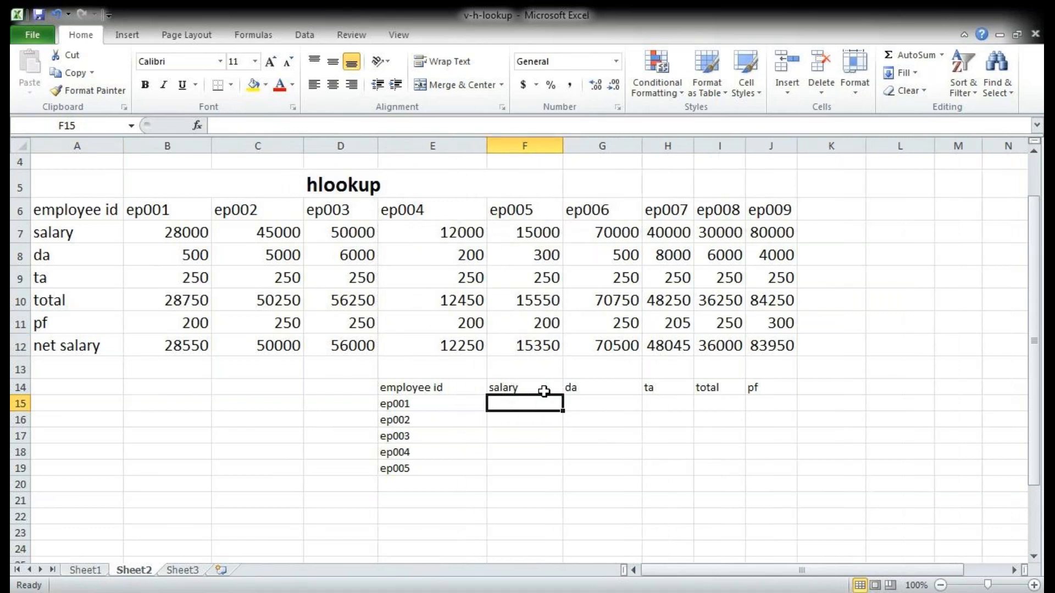
{"action": "type", "text": "=h"}
{"action": "key", "text": "Tab"}
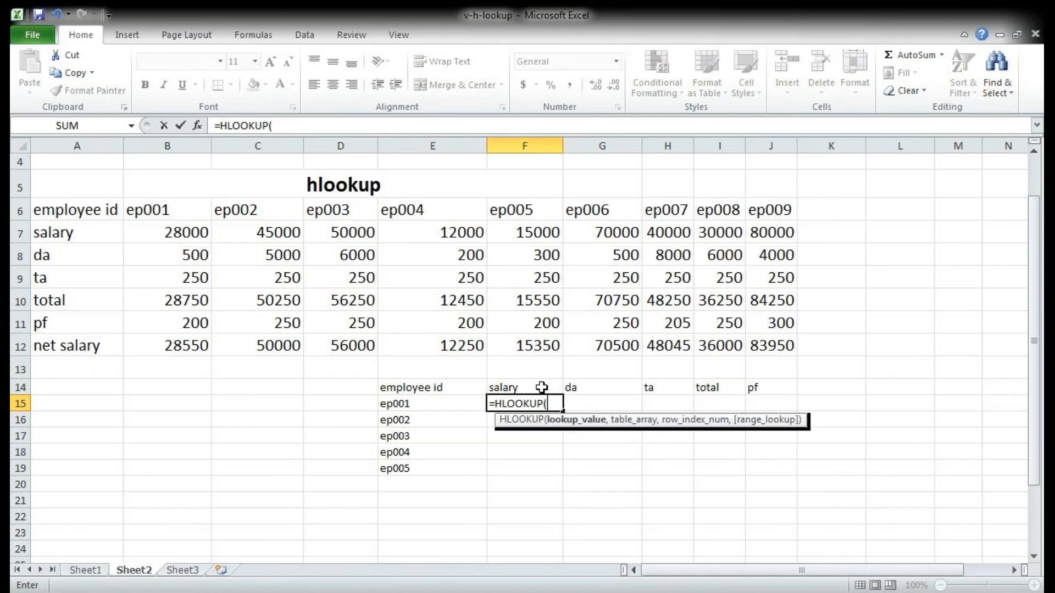
{"action": "left_click", "coordinate": [419, 405]}
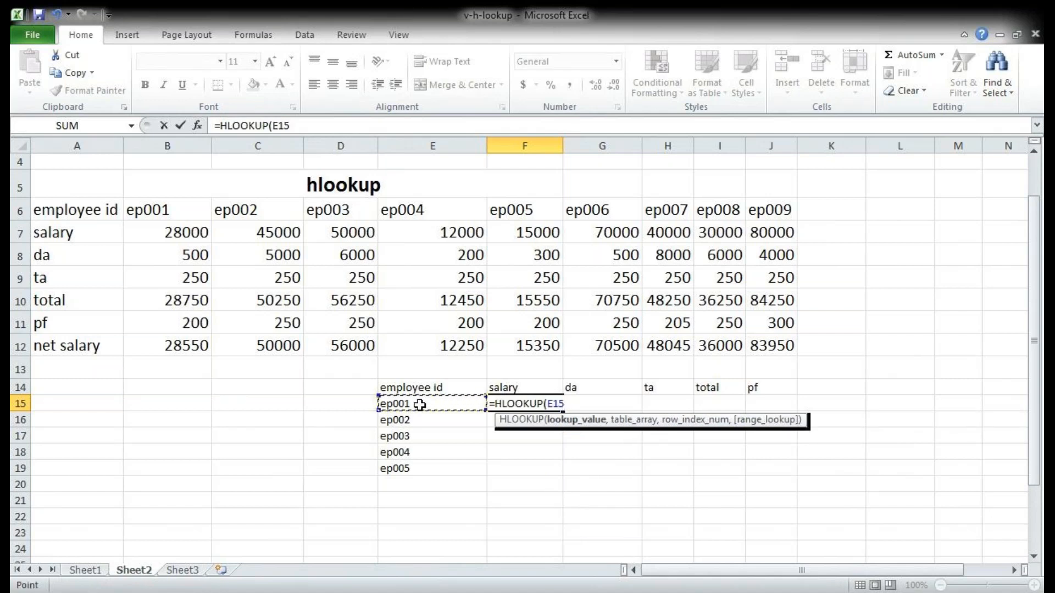
{"action": "type", "text": ","}
{"action": "left_click_drag", "start_coordinate": [67, 216], "coordinate": [767, 341]}
{"action": "type", "text": ","}
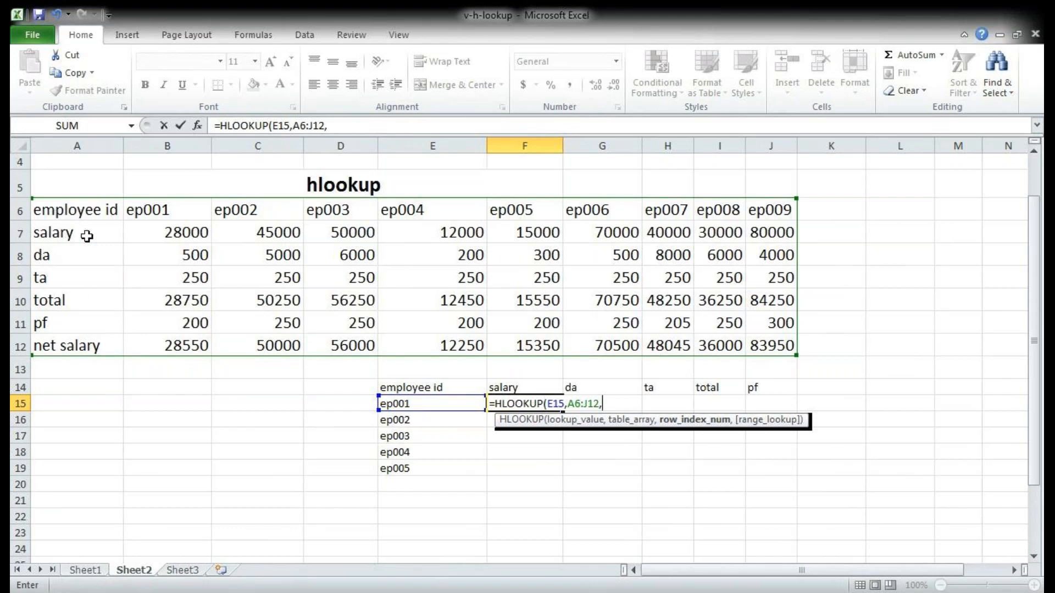
{"action": "left_click", "coordinate": [61, 210]}
{"action": "left_click", "coordinate": [71, 233]}
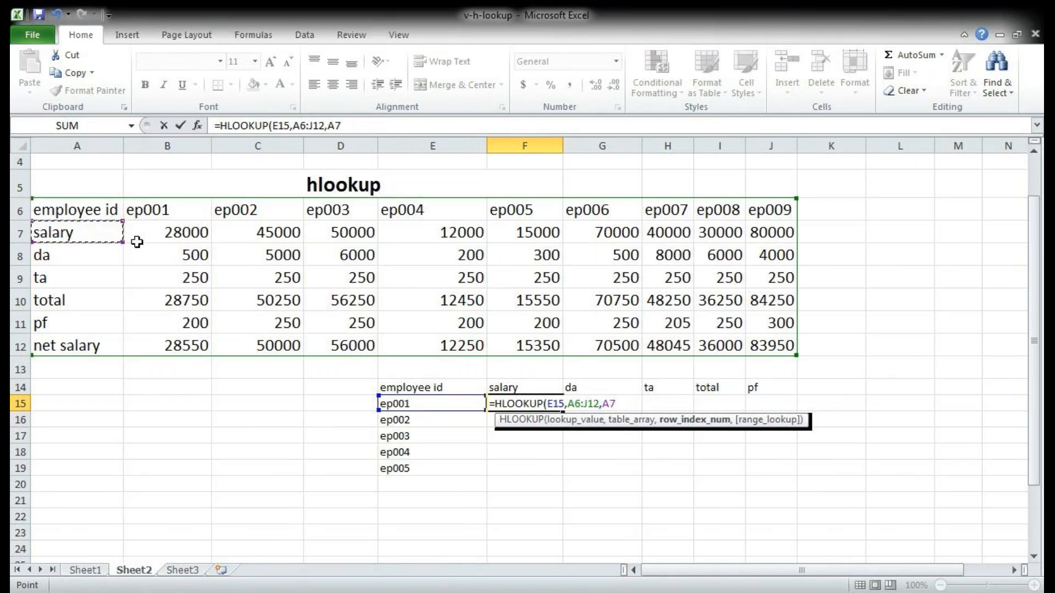
{"action": "key", "text": "BackSpace"}
{"action": "key", "text": "BackSpace"}
{"action": "key", "text": "BackSpace"}
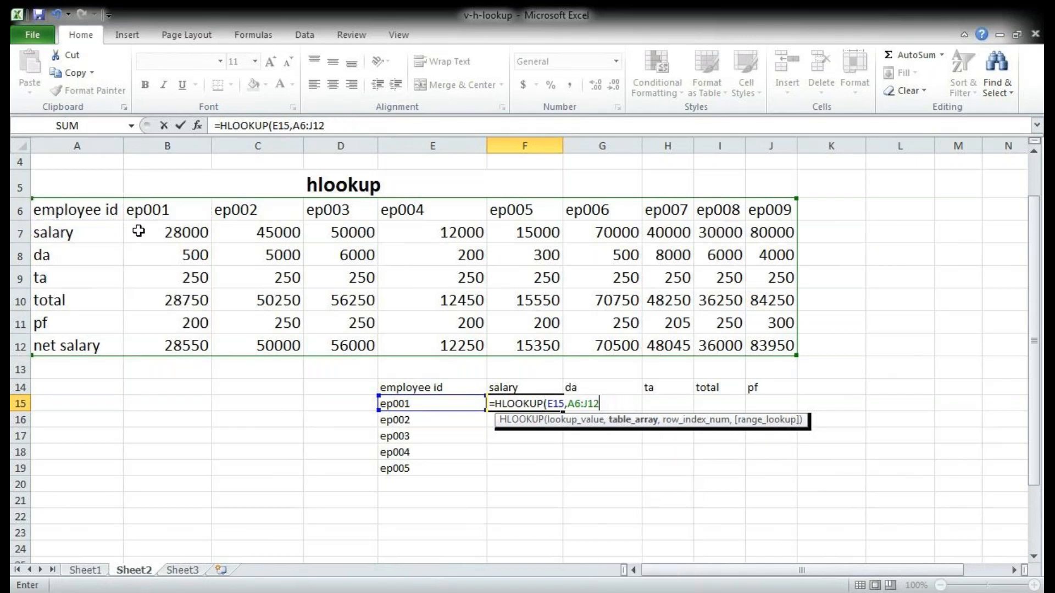
{"action": "type", "text": ",2,0"}
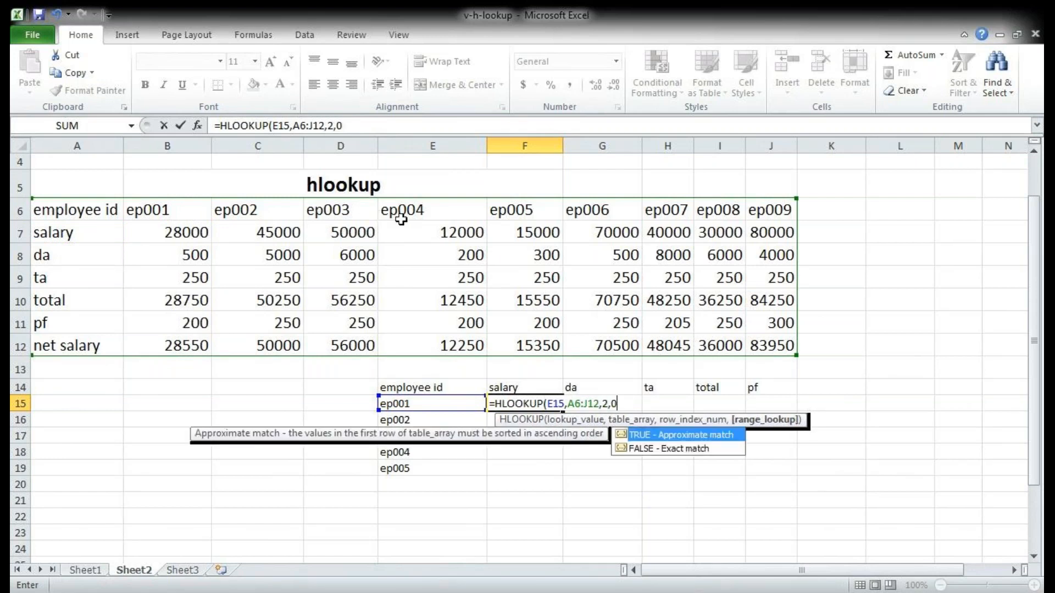
{"action": "type", "text": ")"}
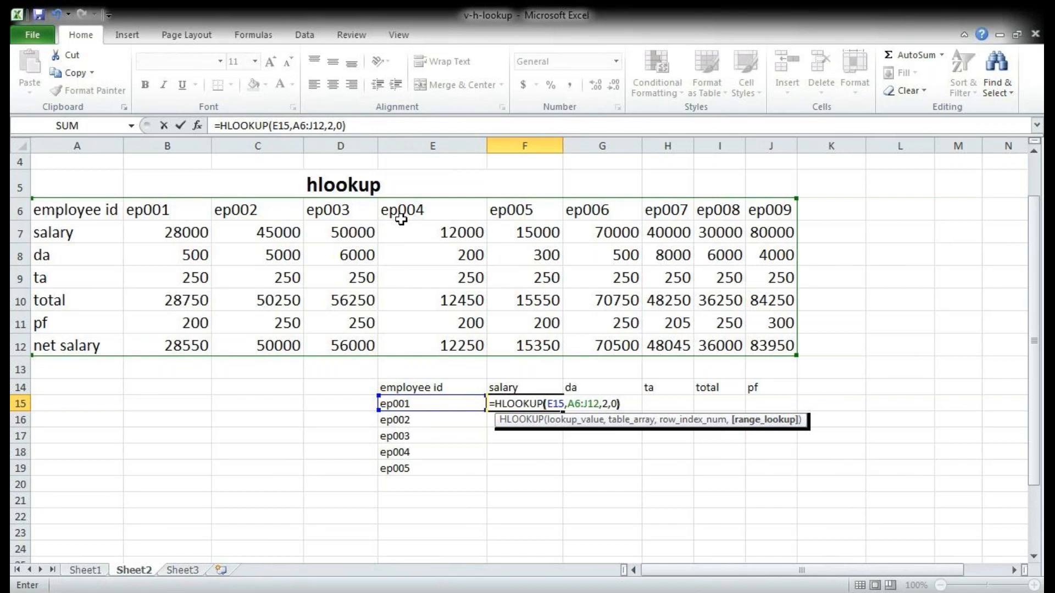
Step: Complete the salary HLOOKUP in F15 with row index 2 and range lookup 0
{"action": "key", "text": "Return"}
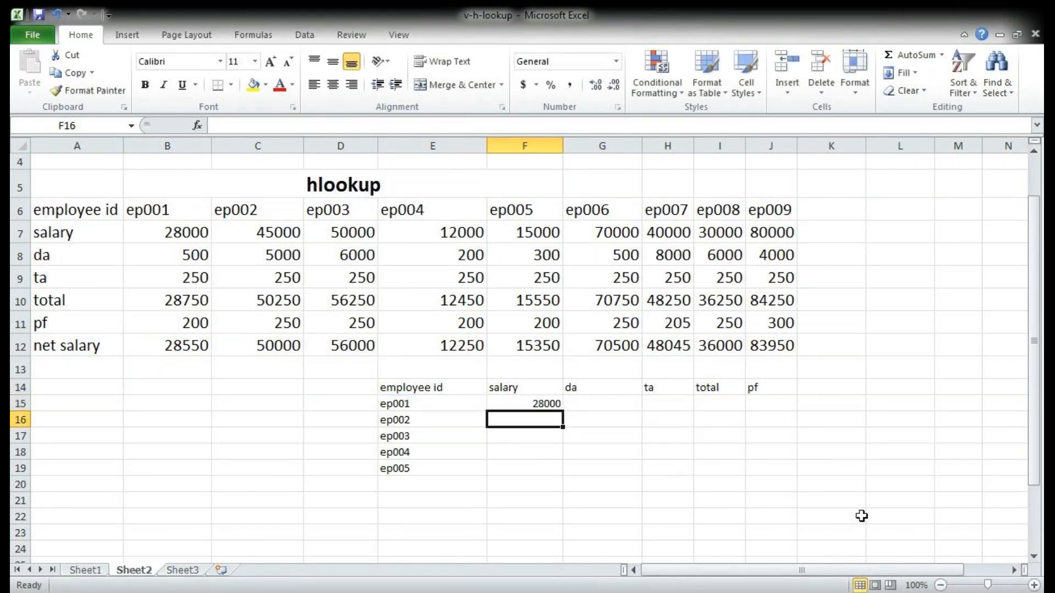
{"action": "left_click", "coordinate": [994, 585]}
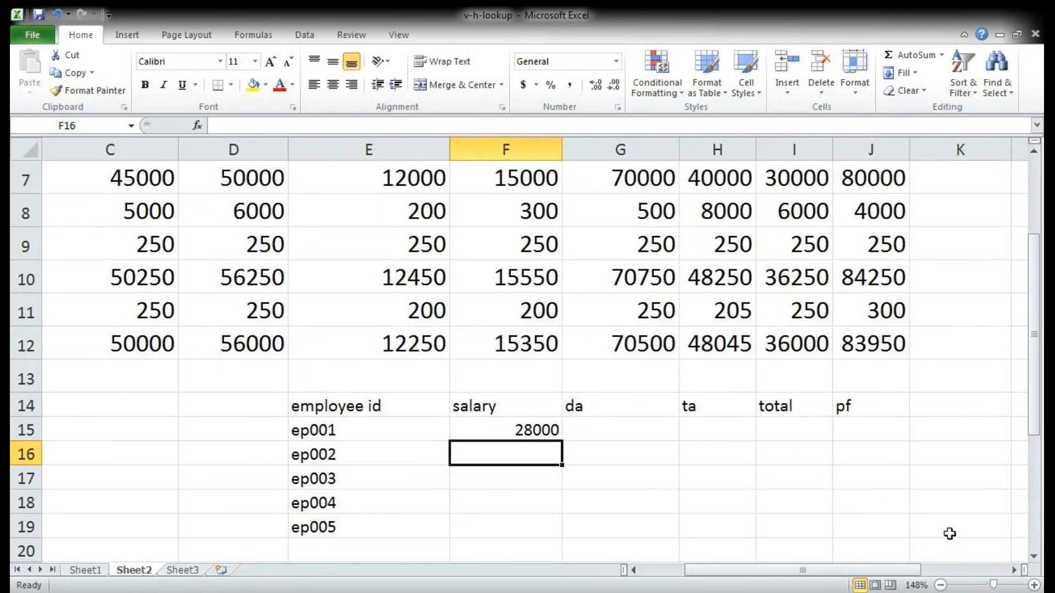
{"action": "scroll", "coordinate": [950, 534], "scroll_direction": "down", "scroll_amount": 1, "text": "ctrl"}
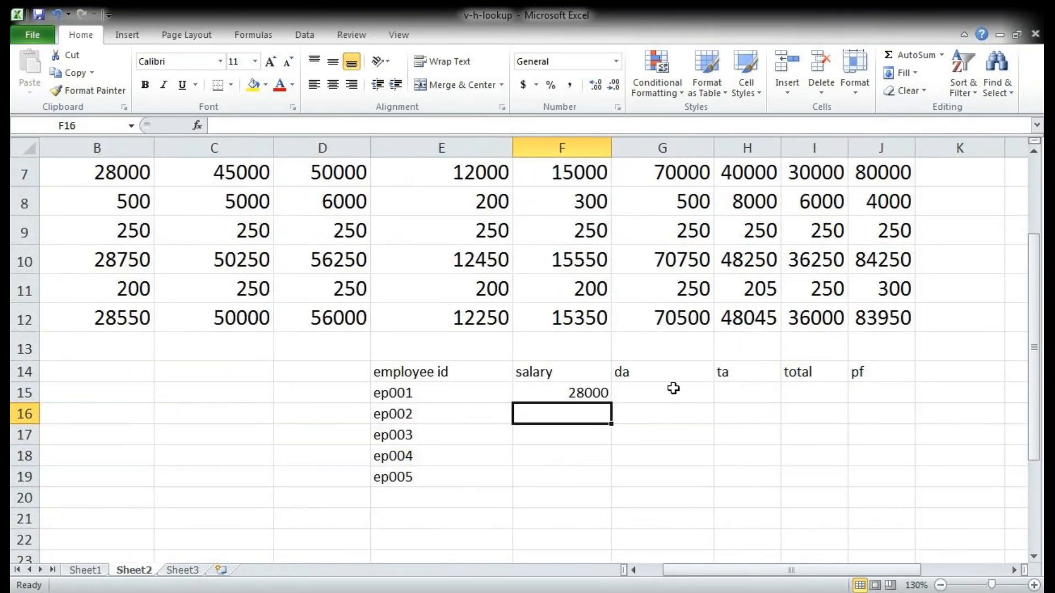
{"action": "scroll", "coordinate": [673, 388], "scroll_direction": "down", "scroll_amount": 1, "text": "ctrl"}
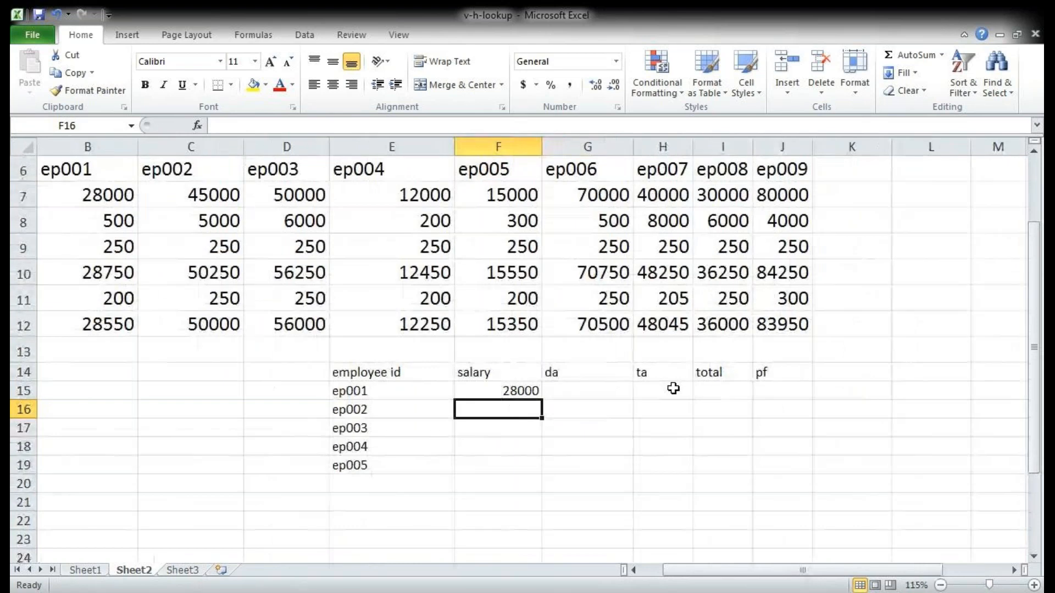
{"action": "scroll", "coordinate": [601, 401], "scroll_direction": "down", "scroll_amount": 1, "text": "ctrl"}
{"action": "left_click", "coordinate": [601, 402]}
{"action": "left_click", "coordinate": [607, 423]}
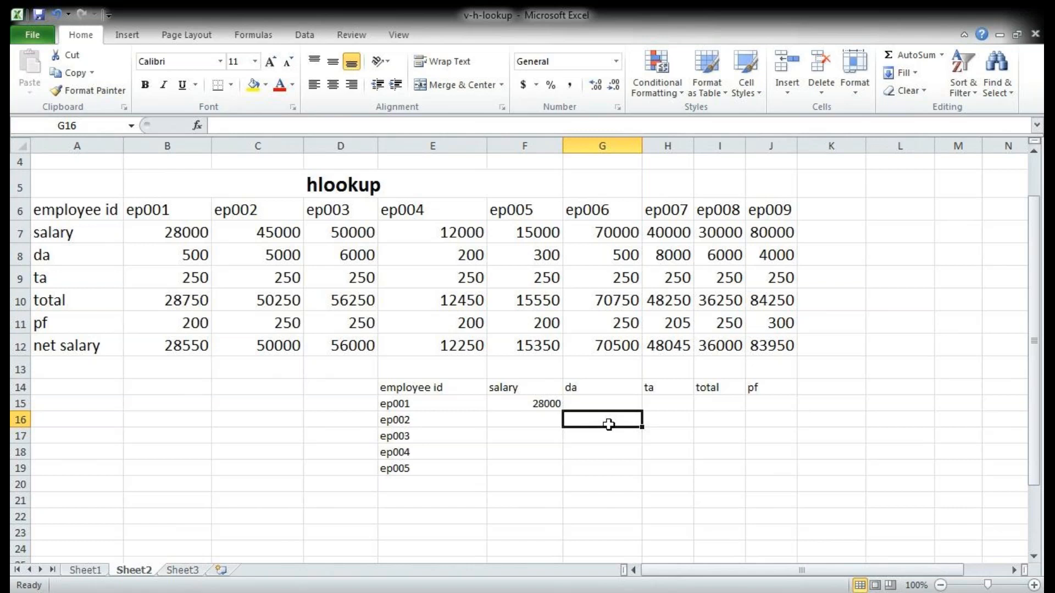
Step: Increase the font size of range E13:K21 to 20 and widen column G
{"action": "left_click_drag", "start_coordinate": [397, 378], "coordinate": [840, 506]}
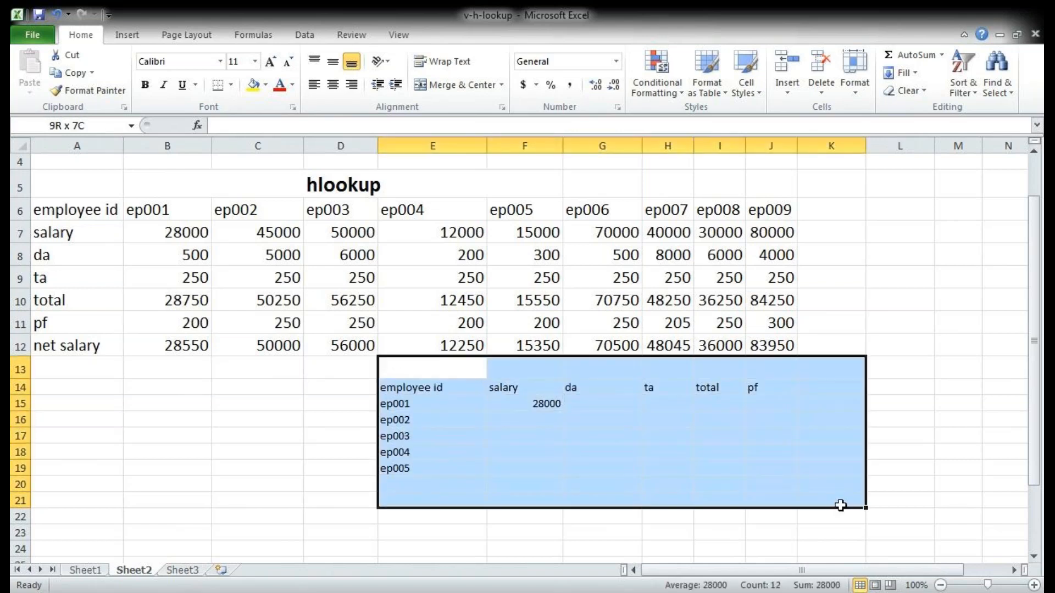
{"action": "left_click", "coordinate": [270, 61]}
{"action": "left_click", "coordinate": [270, 61]}
{"action": "left_click", "coordinate": [270, 61]}
{"action": "left_click", "coordinate": [269, 61]}
{"action": "left_click", "coordinate": [270, 61]}
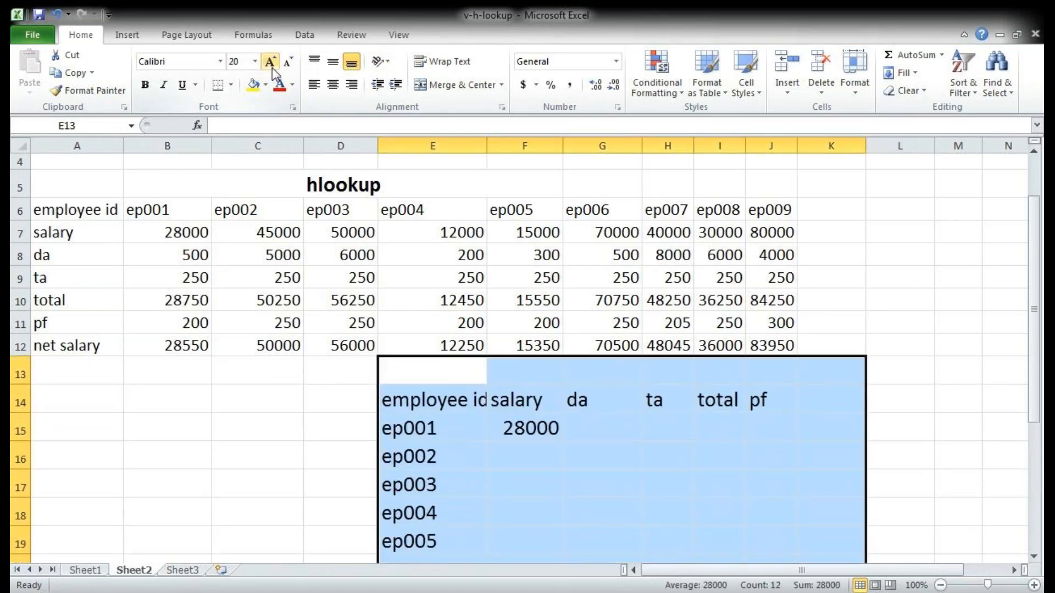
{"action": "left_click", "coordinate": [610, 425]}
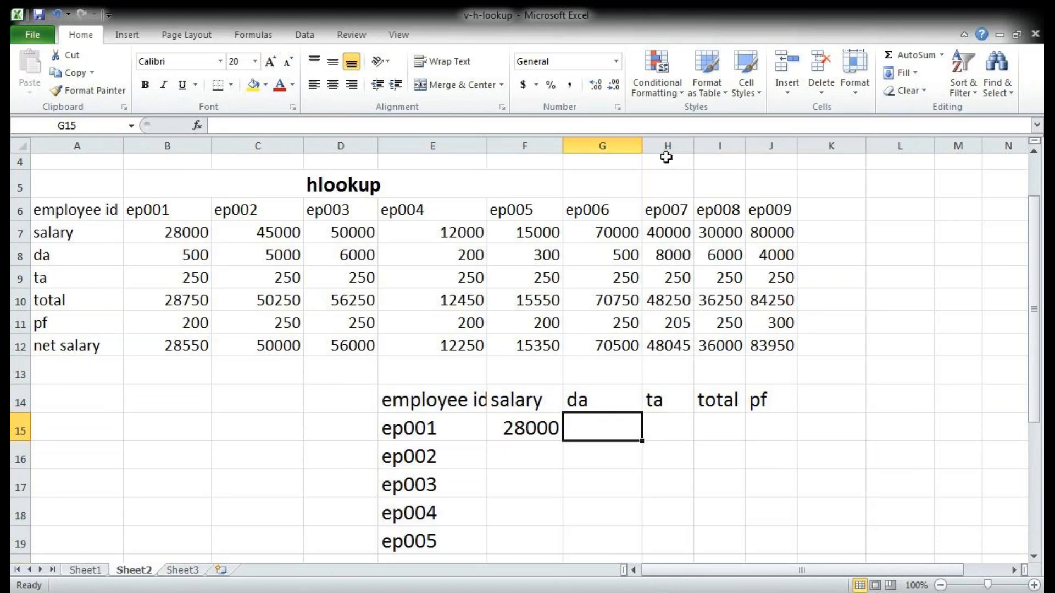
{"action": "left_click_drag", "start_coordinate": [637, 151], "coordinate": [690, 156]}
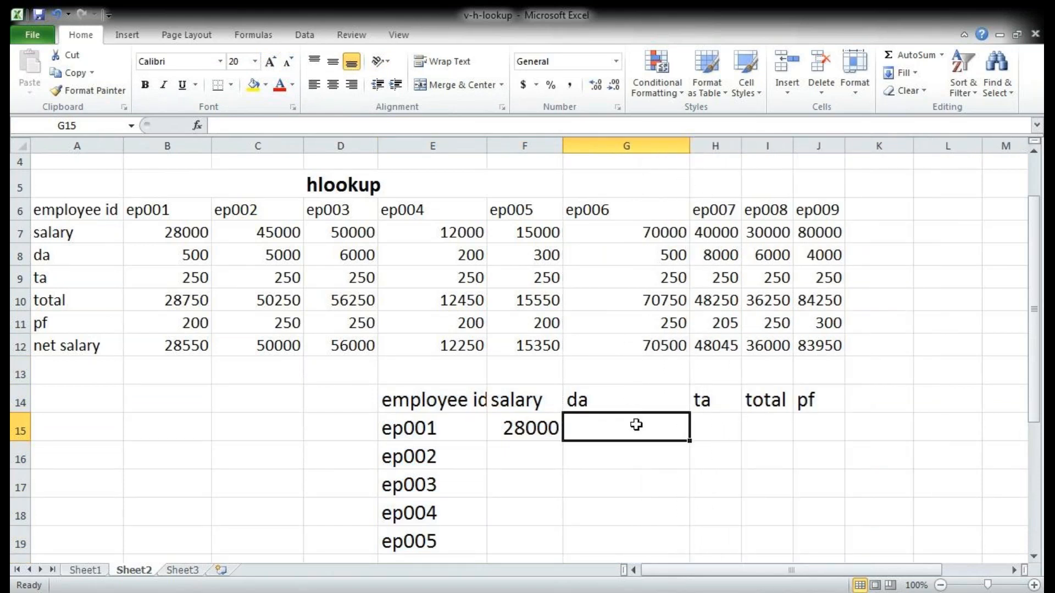
Step: Enter an HLOOKUP in G15 that finds the da for the ID in E15, using table A6:J12, row index 3 and range lookup 0
{"action": "type", "text": "=hl"}
{"action": "key", "text": "Tab"}
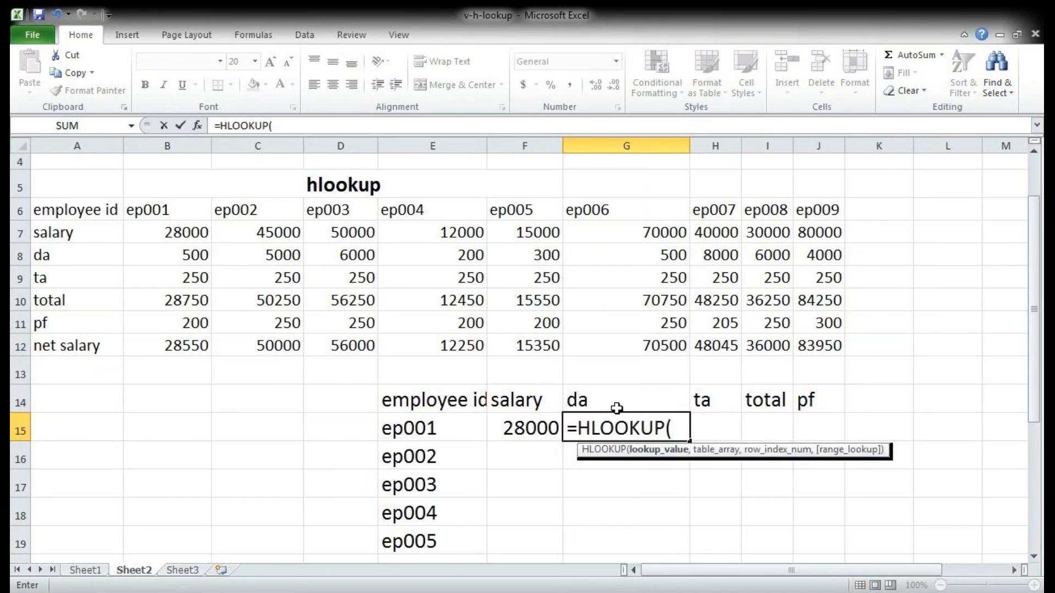
{"action": "left_click", "coordinate": [428, 428]}
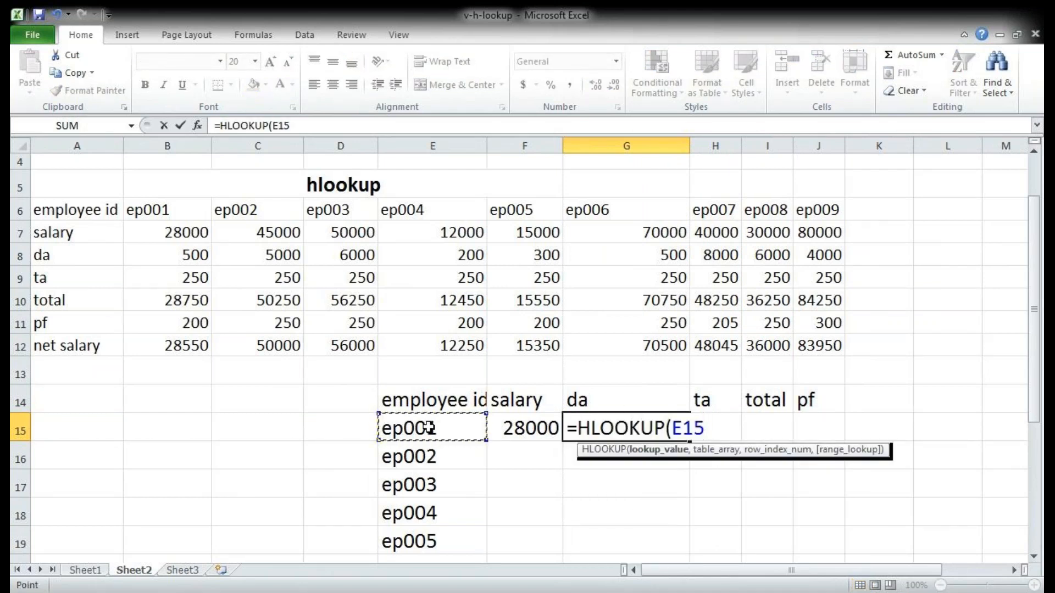
{"action": "type", "text": ","}
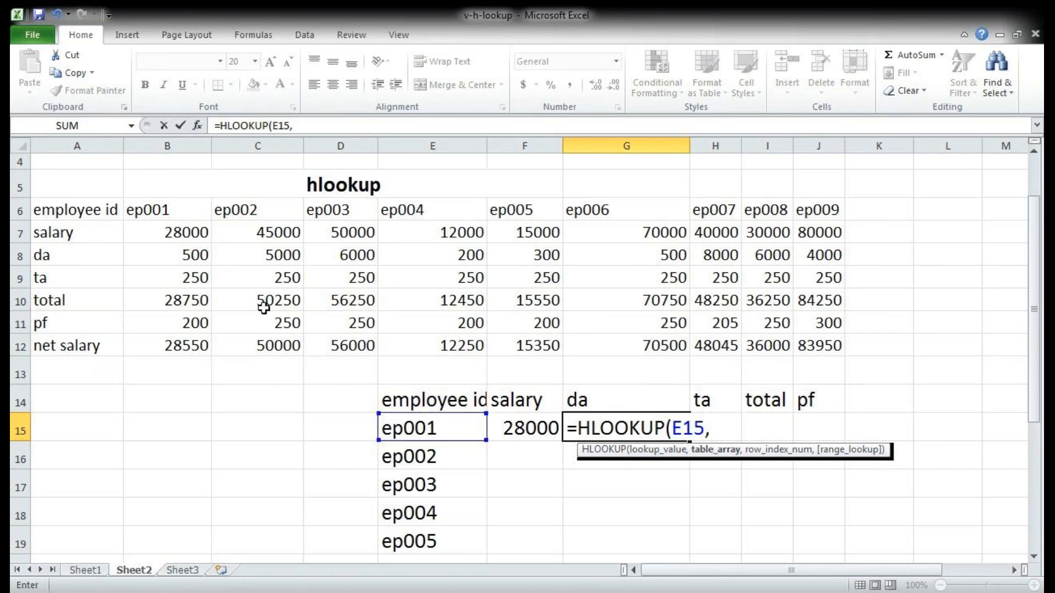
{"action": "left_click_drag", "start_coordinate": [80, 207], "coordinate": [828, 346]}
{"action": "type", "text": ","}
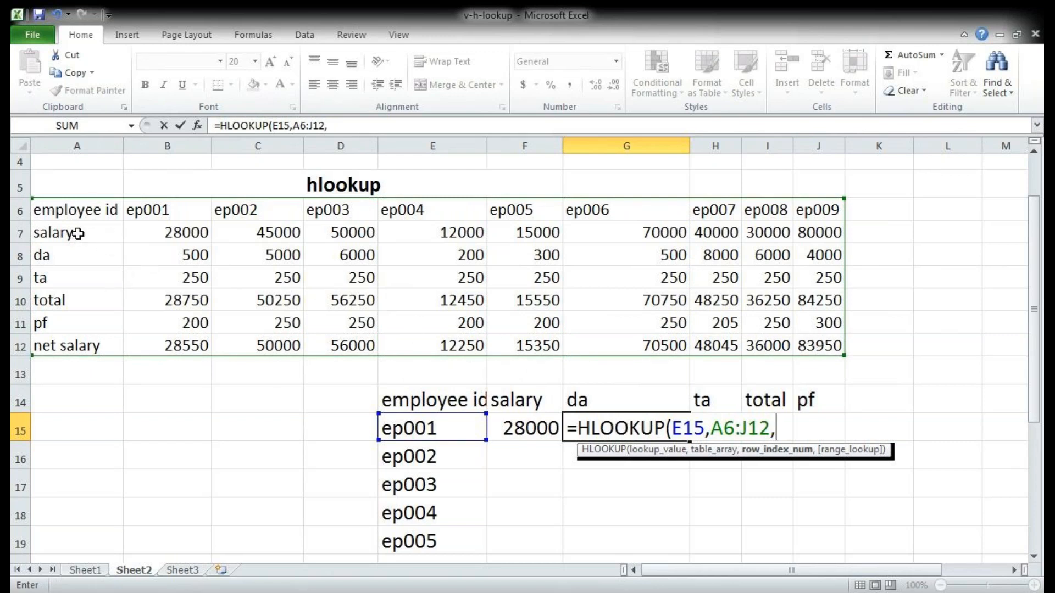
{"action": "type", "text": "3,"}
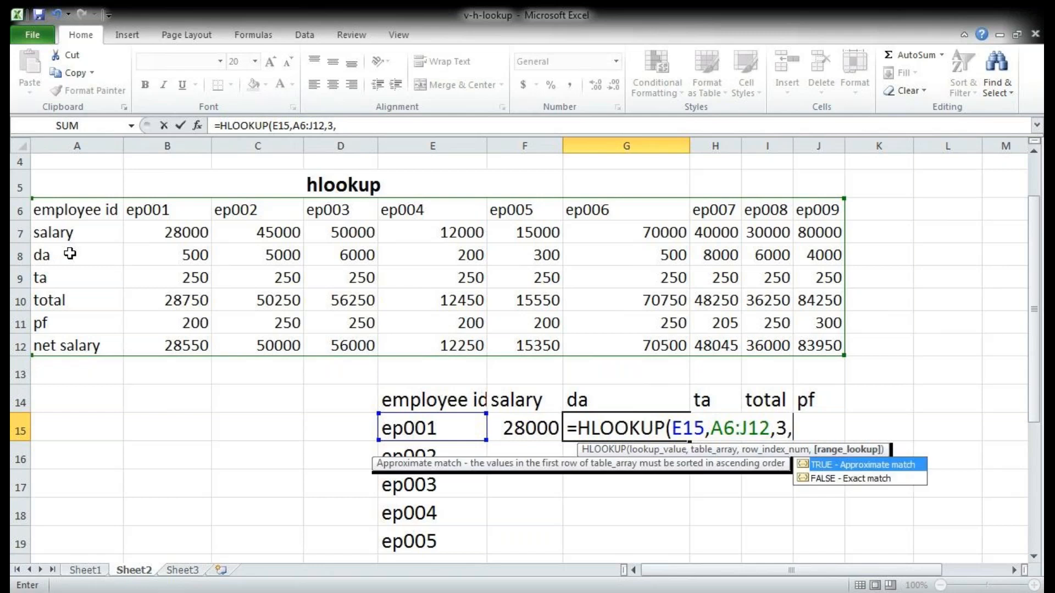
{"action": "type", "text": "0)"}
{"action": "key", "text": "Return"}
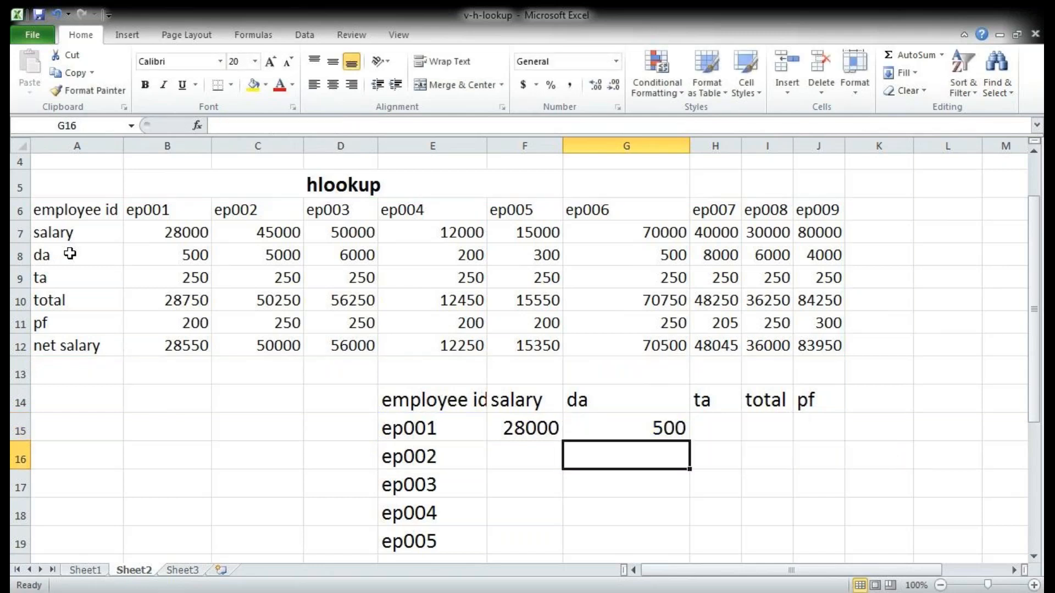
{"action": "left_click", "coordinate": [808, 512]}
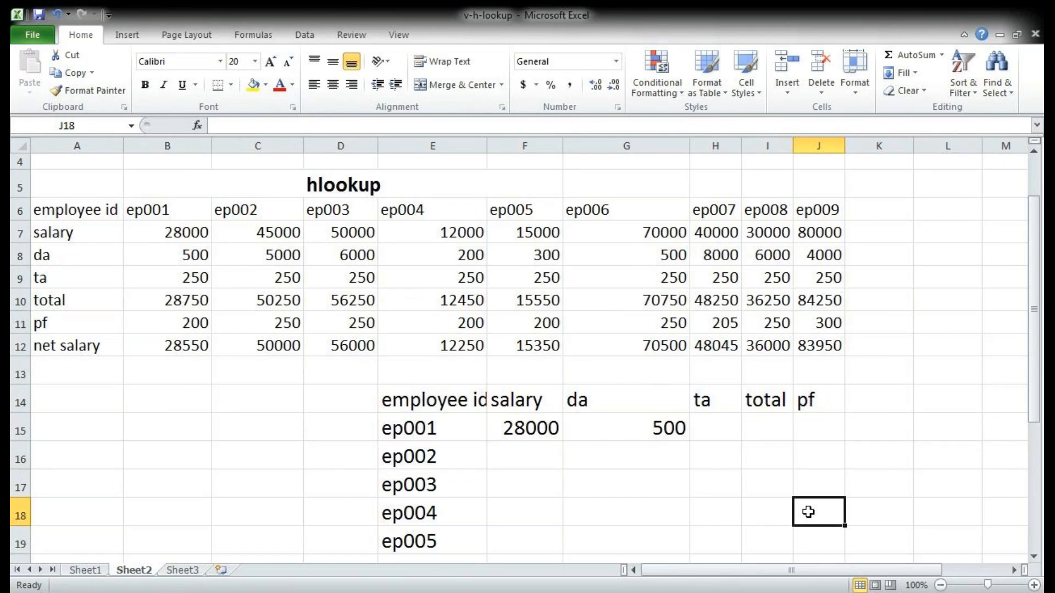
{"action": "type", "text": "="}
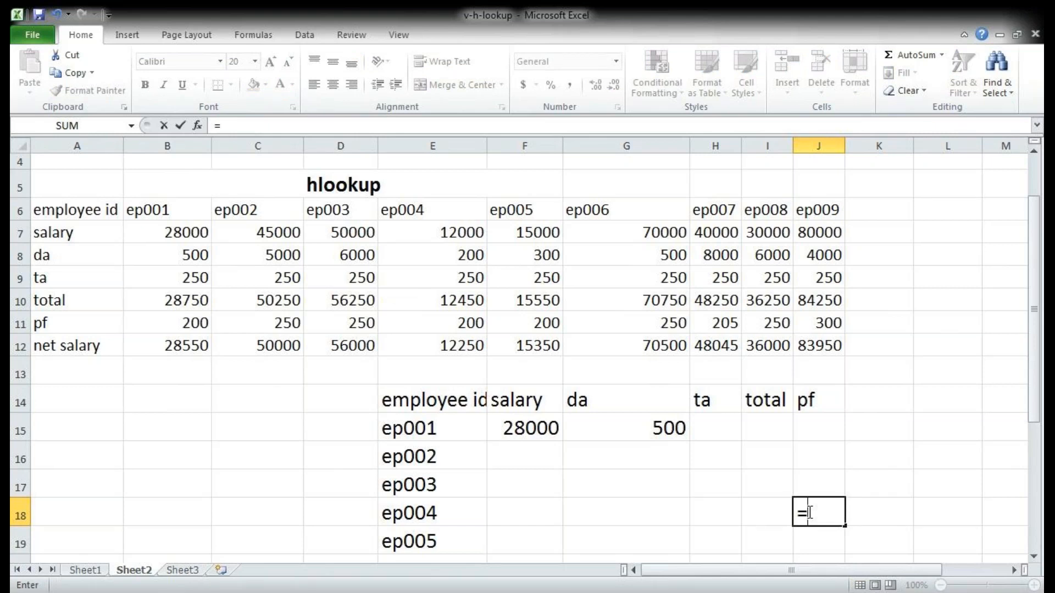
{"action": "type", "text": "hl"}
{"action": "key", "text": "Tab"}
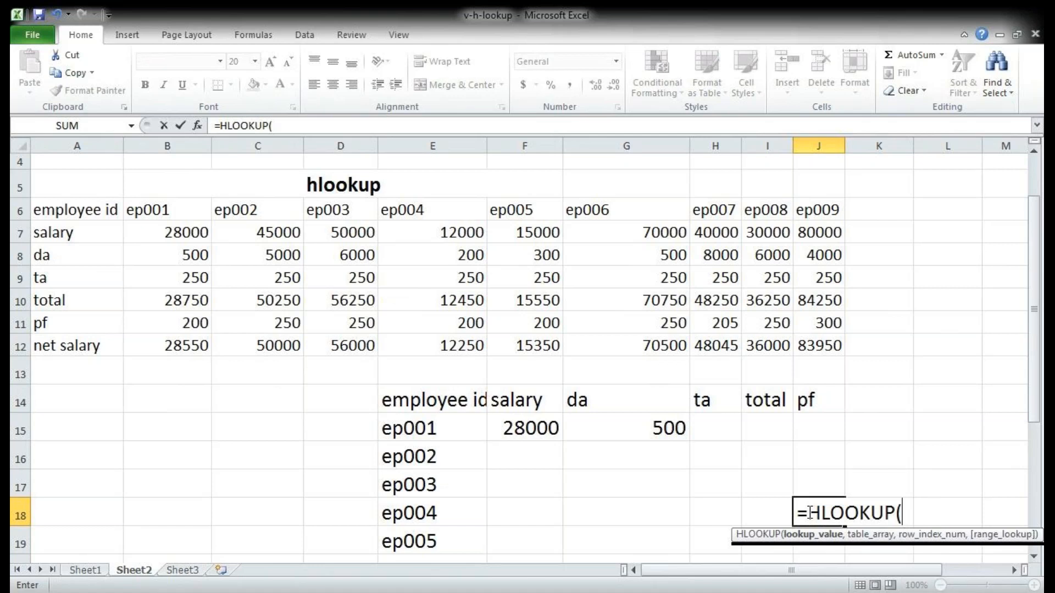
{"action": "left_click", "coordinate": [438, 513]}
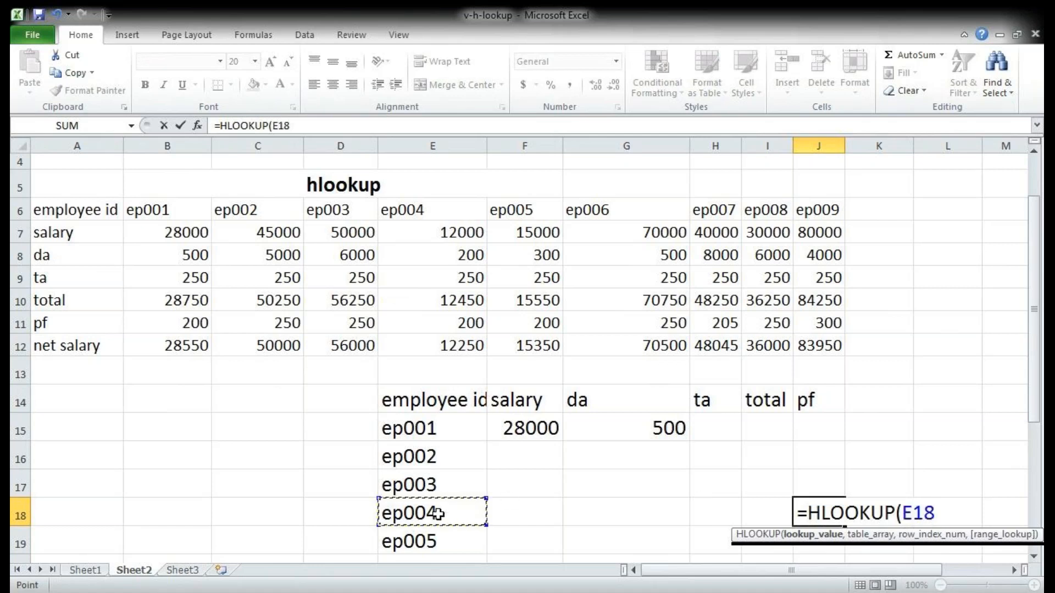
{"action": "type", "text": ","}
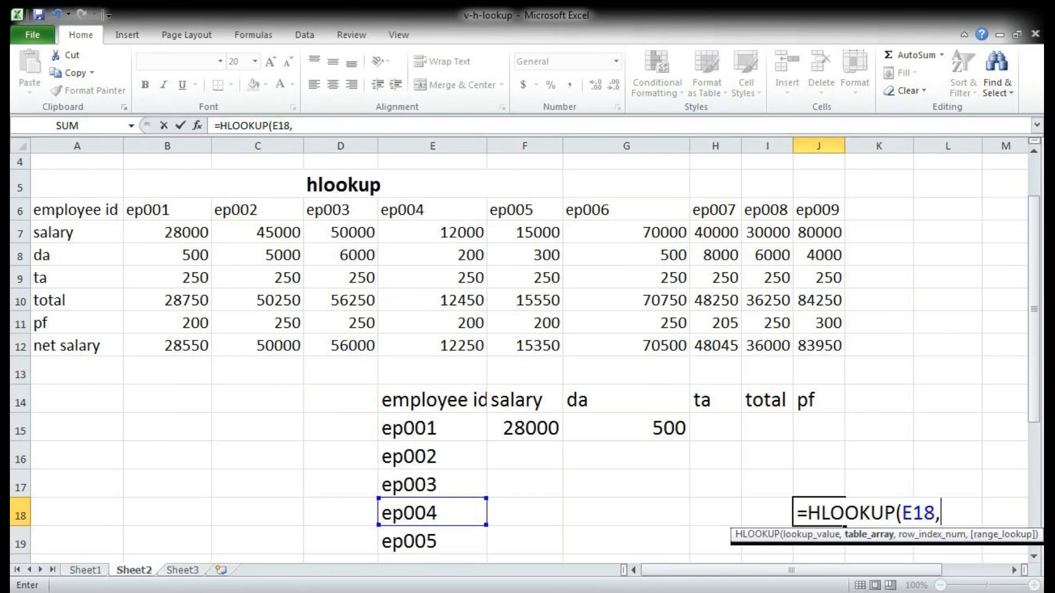
{"action": "left_click", "coordinate": [181, 592]}
{"action": "left_click", "coordinate": [538, 457]}
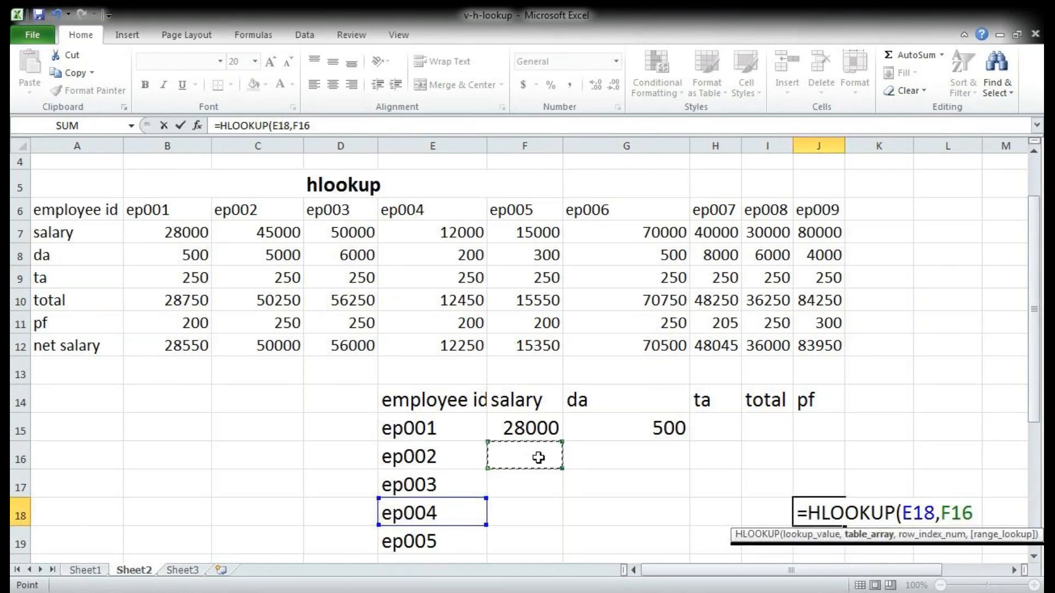
{"action": "key", "text": "BackSpace"}
{"action": "key", "text": "BackSpace"}
{"action": "key", "text": "BackSpace"}
{"action": "key", "text": "BackSpace"}
{"action": "key", "text": "BackSpace"}
{"action": "key", "text": "BackSpace"}
{"action": "key", "text": "BackSpace"}
{"action": "key", "text": "BackSpace"}
{"action": "key", "text": "BackSpace"}
{"action": "key", "text": "BackSpace"}
{"action": "key", "text": "BackSpace"}
{"action": "key", "text": "BackSpace"}
{"action": "key", "text": "BackSpace"}
{"action": "key", "text": "BackSpace"}
{"action": "key", "text": "BackSpace"}
{"action": "key", "text": "BackSpace"}
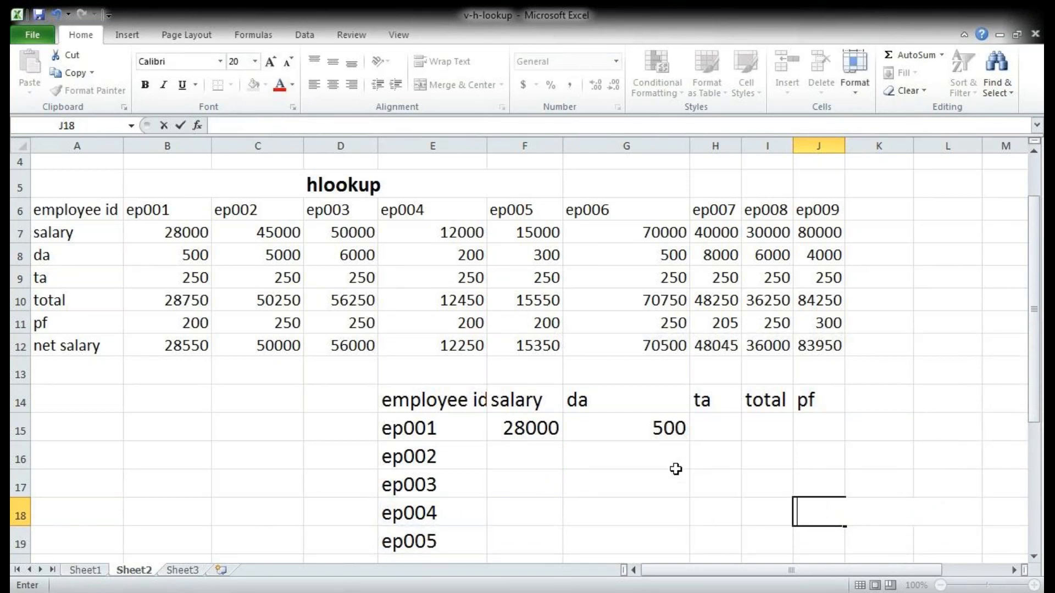
Step: Enter an HLOOKUP in J18 that finds the pf for the ID in E18, using table A6:J12, row index 6 and range lookup 0
{"action": "type", "text": "=h"}
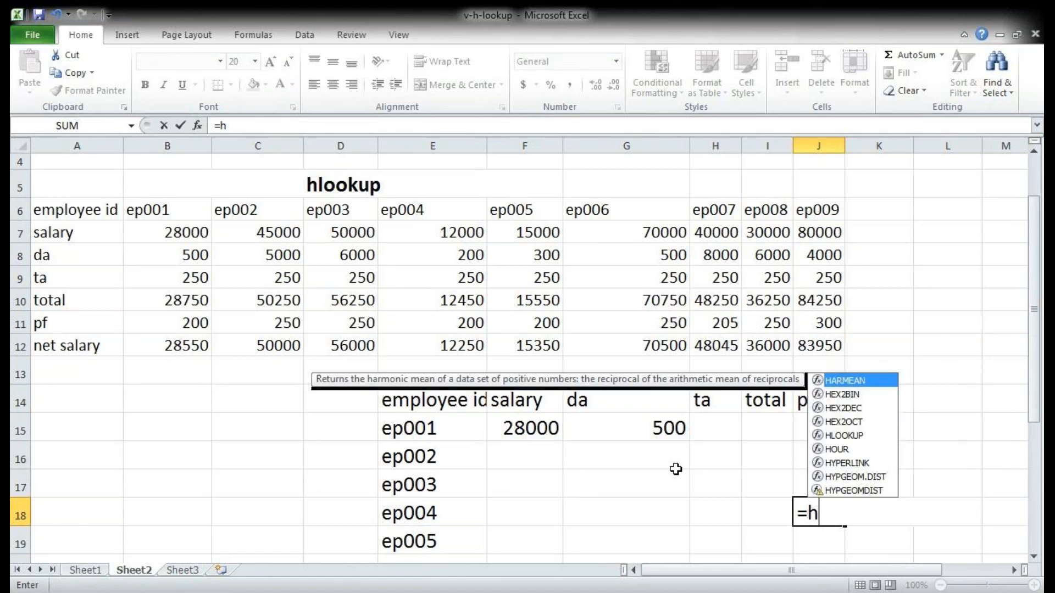
{"action": "type", "text": "l"}
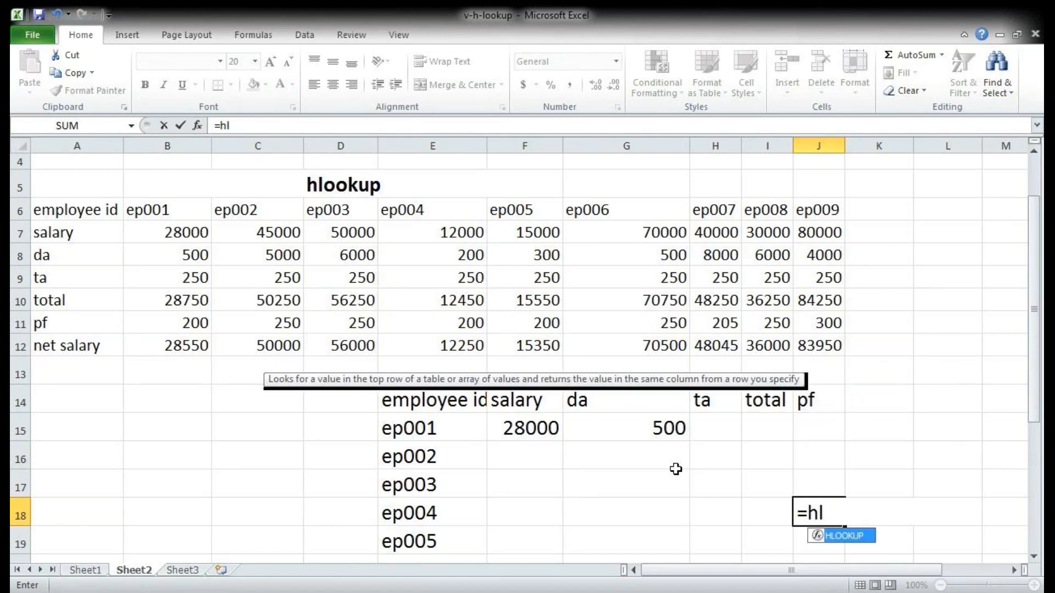
{"action": "type", "text": "o"}
{"action": "key", "text": "Tab"}
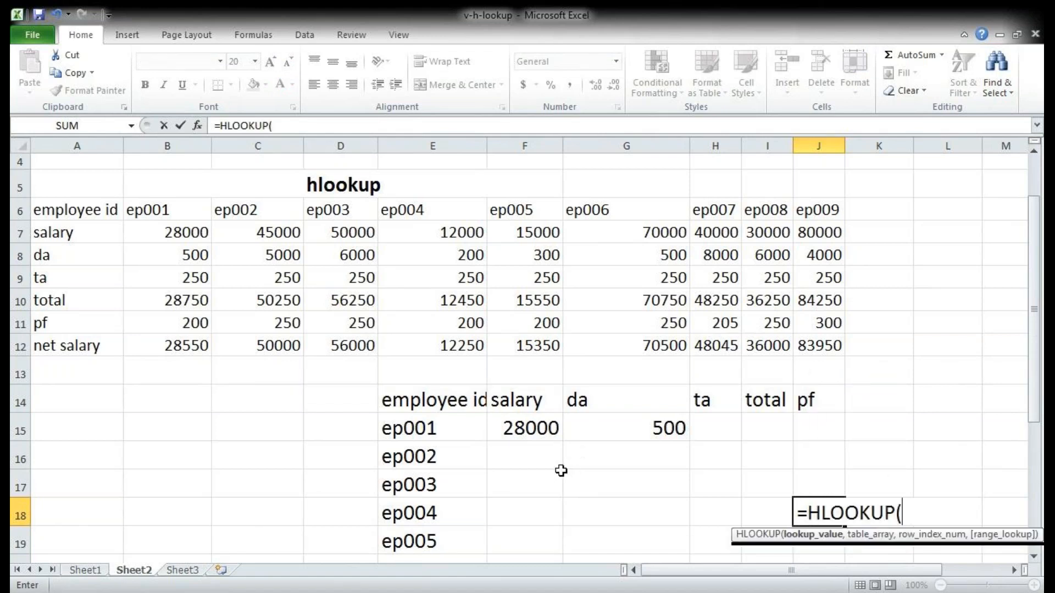
{"action": "left_click", "coordinate": [442, 513]}
{"action": "type", "text": ","}
{"action": "left_click_drag", "start_coordinate": [81, 211], "coordinate": [793, 334]}
{"action": "type", "text": ","}
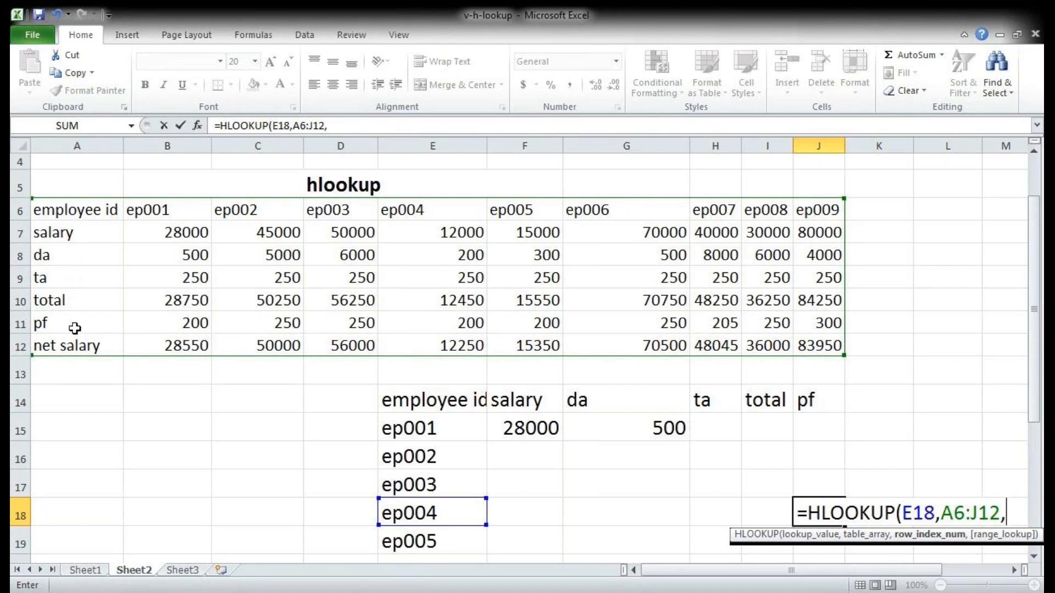
{"action": "type", "text": "6,0"}
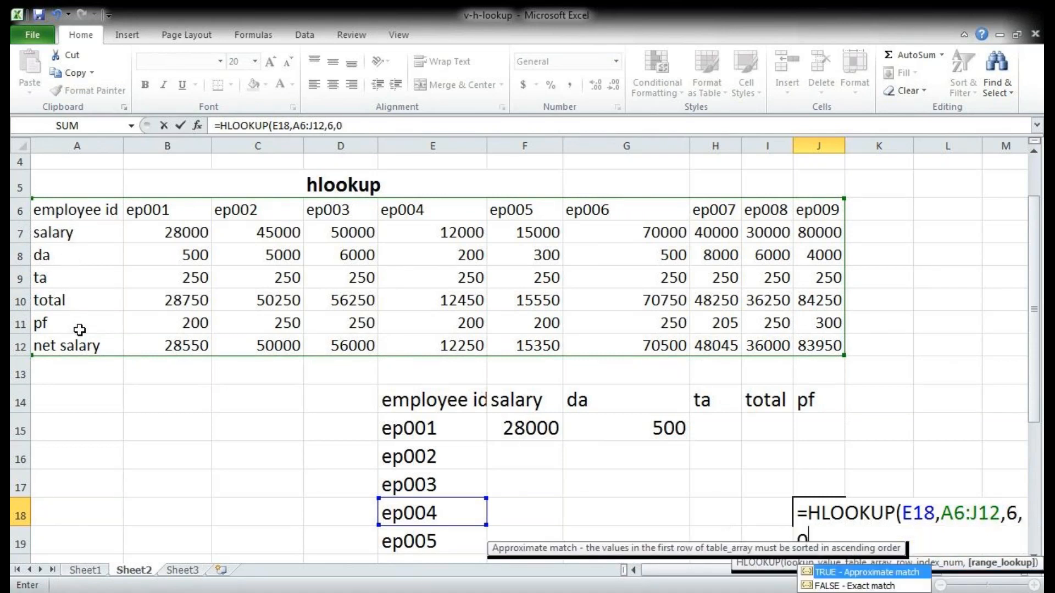
{"action": "type", "text": ")"}
{"action": "key", "text": "Return"}
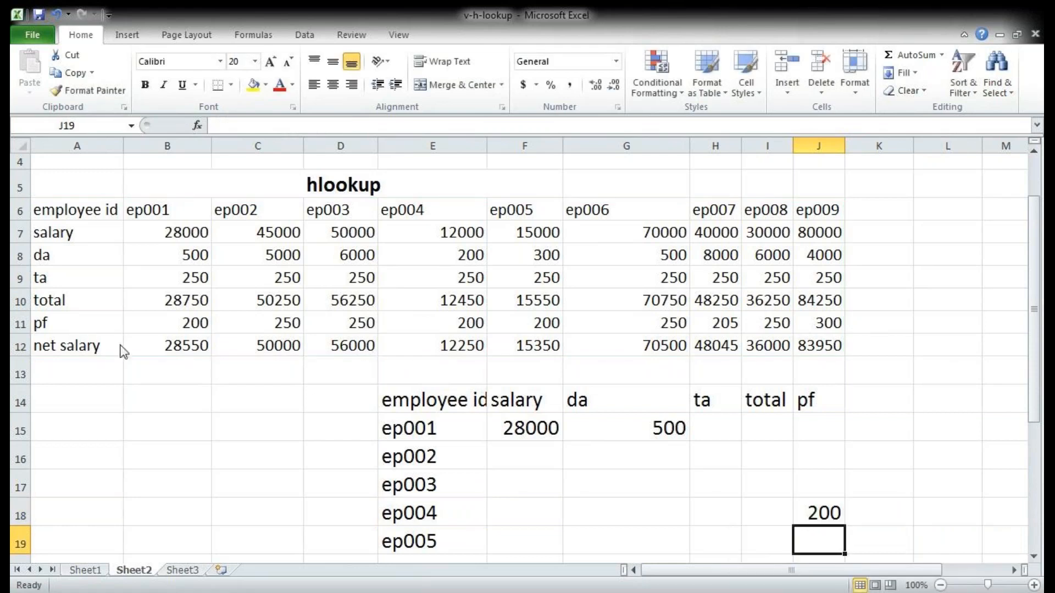
Step: Examine the employee id, da and ta rows of the hlookup source table to see how its rows are arranged
{"action": "scroll", "coordinate": [774, 510], "scroll_direction": "down", "scroll_amount": 1}
{"action": "scroll", "coordinate": [715, 489], "scroll_direction": "up", "scroll_amount": 1}
{"action": "left_click", "coordinate": [63, 215]}
{"action": "key", "text": "shift+Right"}
{"action": "key", "text": "shift+Right"}
{"action": "key", "text": "shift+Right"}
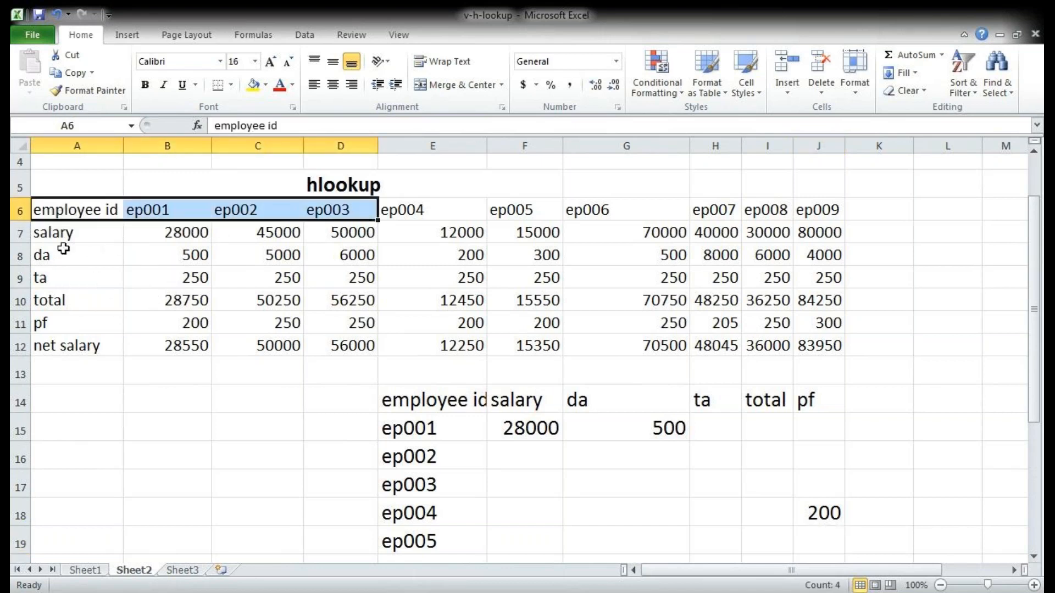
{"action": "left_click_drag", "start_coordinate": [63, 248], "coordinate": [146, 262]}
{"action": "left_click_drag", "start_coordinate": [72, 281], "coordinate": [198, 276]}
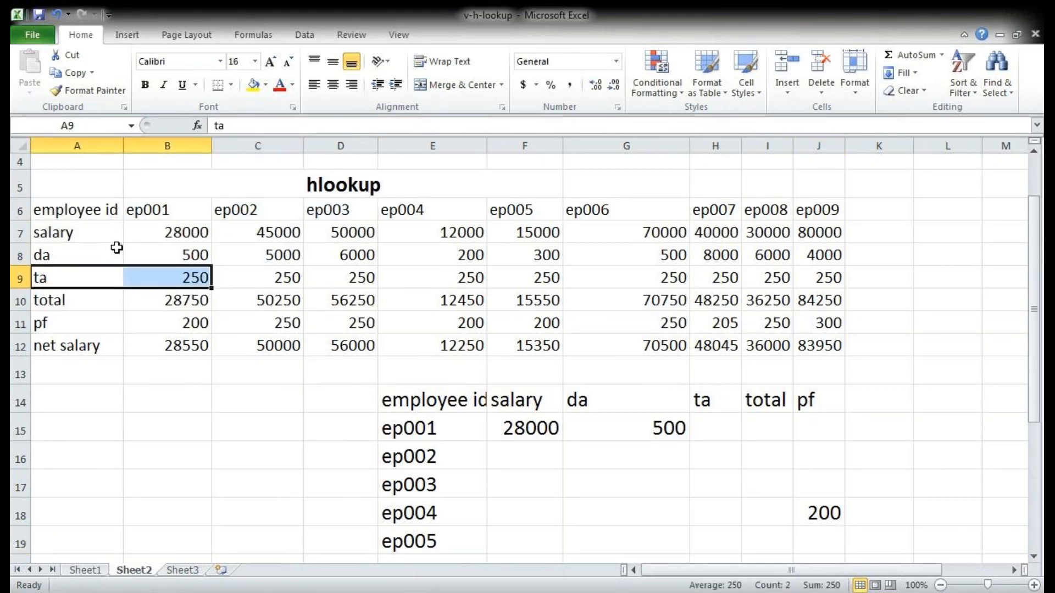
Step: Enter an HLOOKUP in H19 that finds the ta for the ID in E19, using table A6:J12, row index 4 and range lookup 0
{"action": "scroll", "coordinate": [393, 367], "scroll_direction": "down", "scroll_amount": 1}
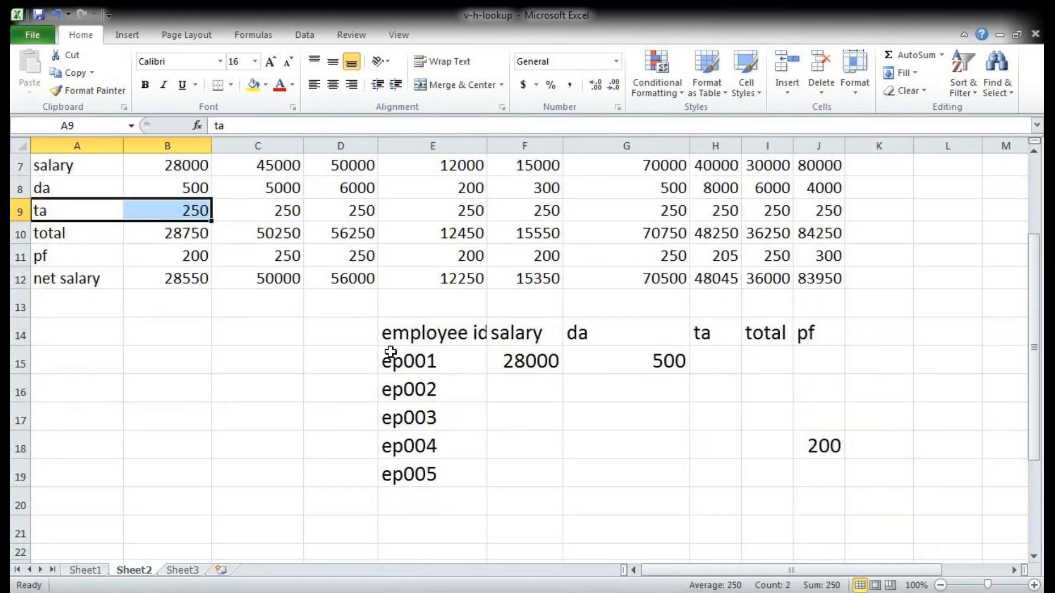
{"action": "left_click", "coordinate": [706, 476]}
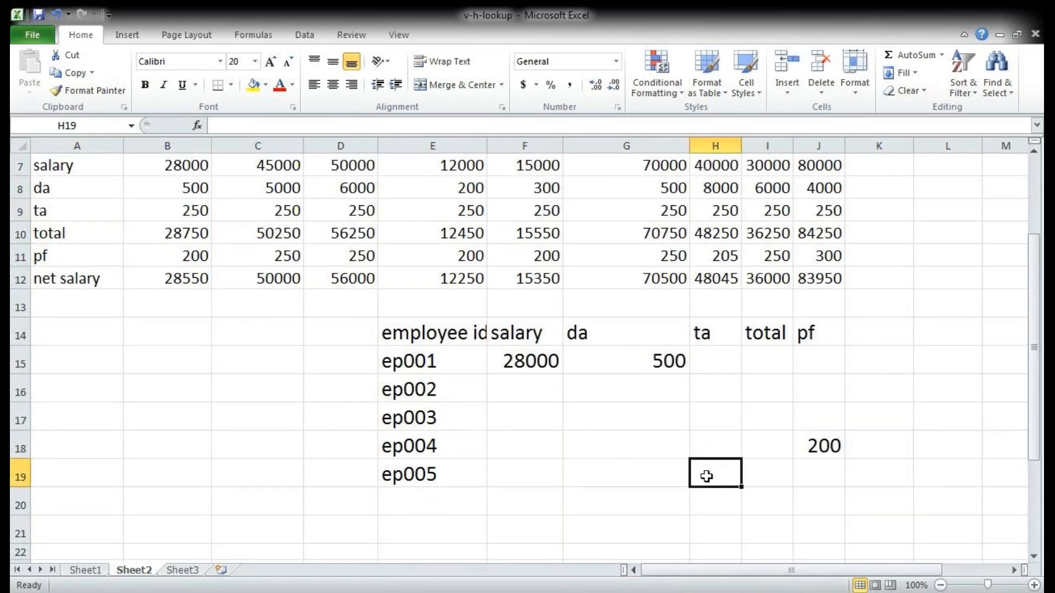
{"action": "type", "text": "=hl"}
{"action": "key", "text": "Tab"}
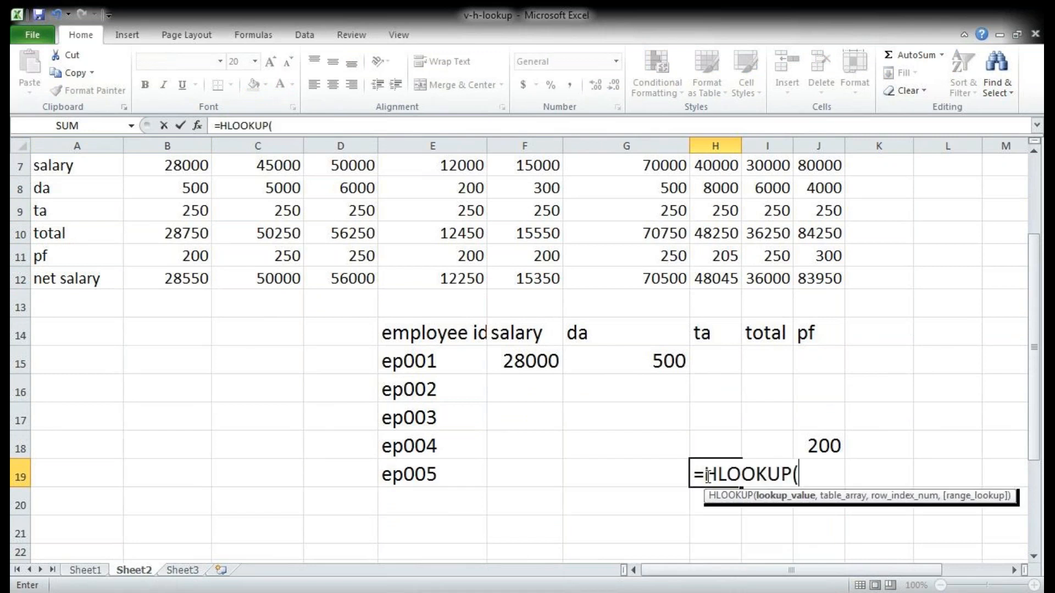
{"action": "left_click", "coordinate": [405, 475]}
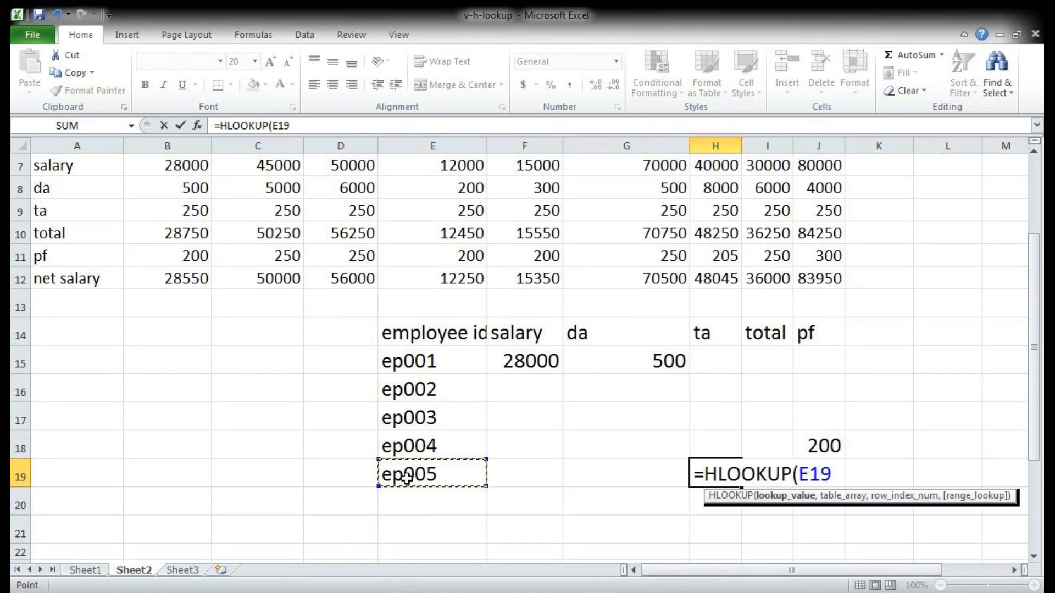
{"action": "type", "text": ","}
{"action": "scroll", "coordinate": [407, 477], "scroll_direction": "up", "scroll_amount": 2}
{"action": "left_click_drag", "start_coordinate": [67, 256], "coordinate": [817, 384]}
{"action": "type", "text": ","}
{"action": "scroll", "coordinate": [816, 383], "scroll_direction": "down", "scroll_amount": 3}
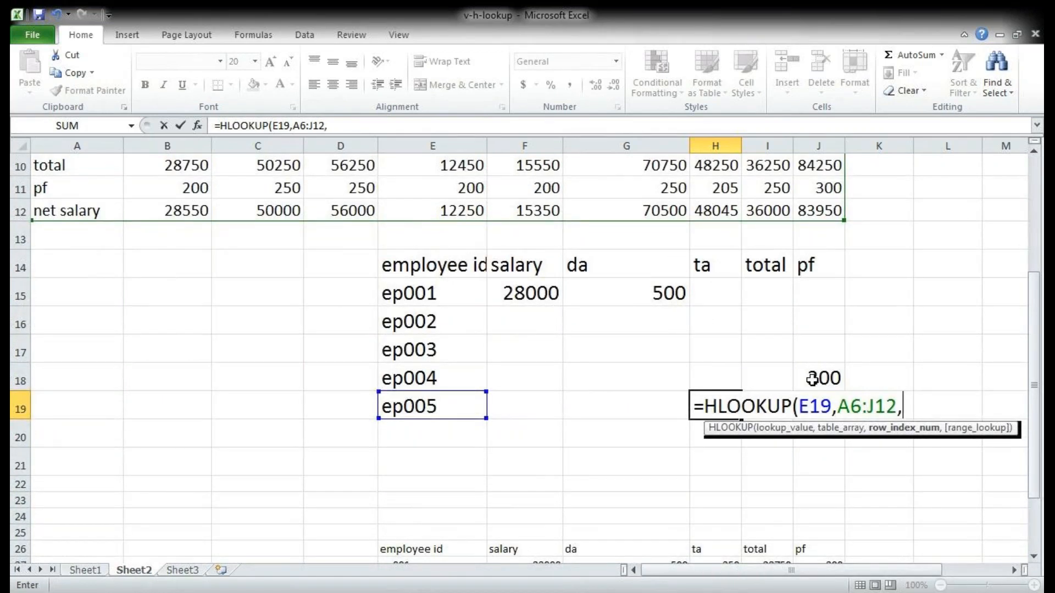
{"action": "scroll", "coordinate": [720, 376], "scroll_direction": "up", "scroll_amount": 2}
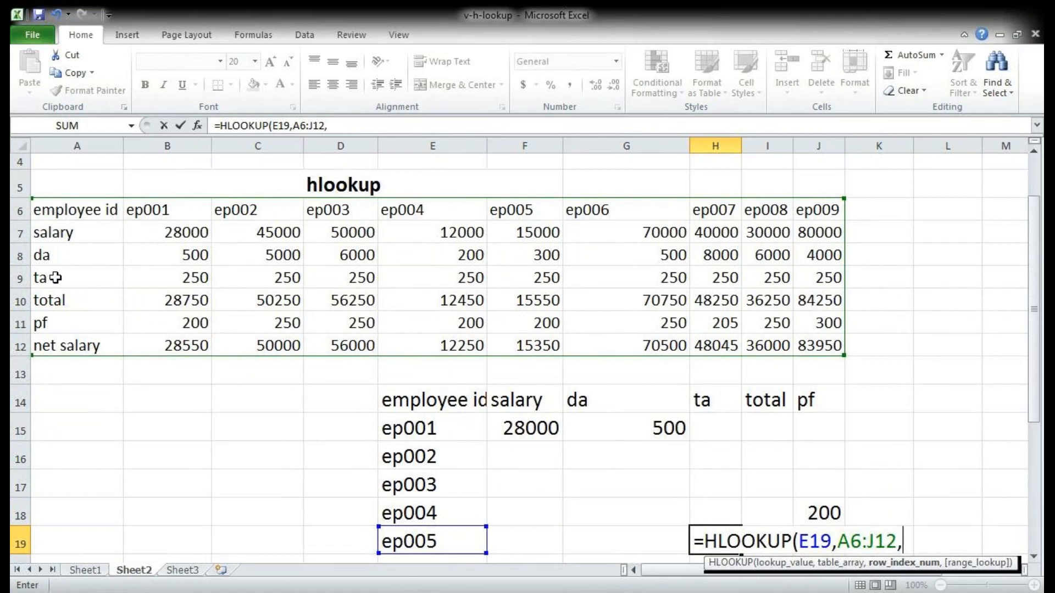
{"action": "type", "text": ",0)"}
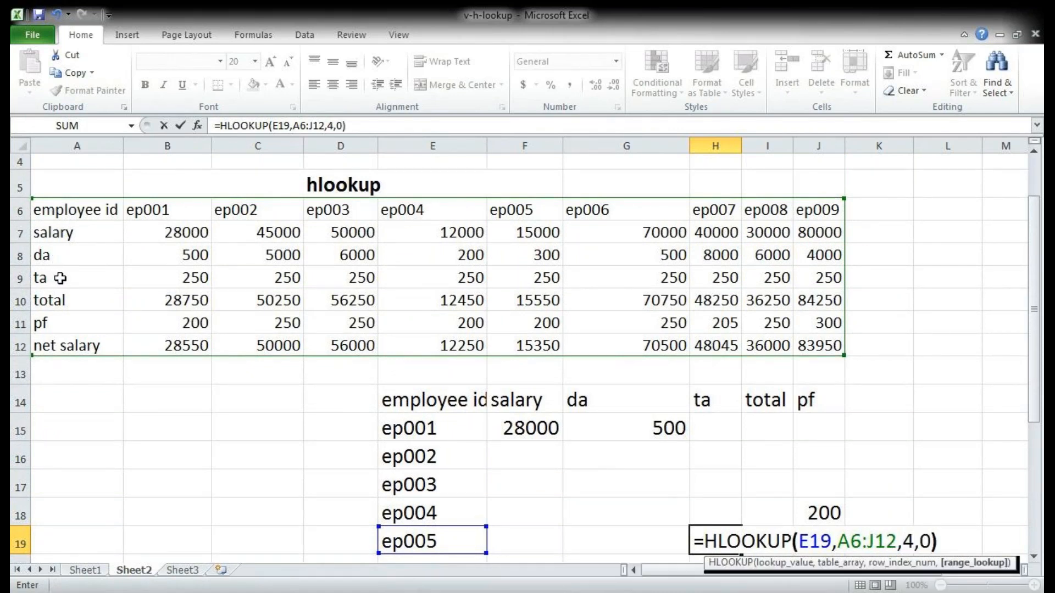
{"action": "key", "text": "Return"}
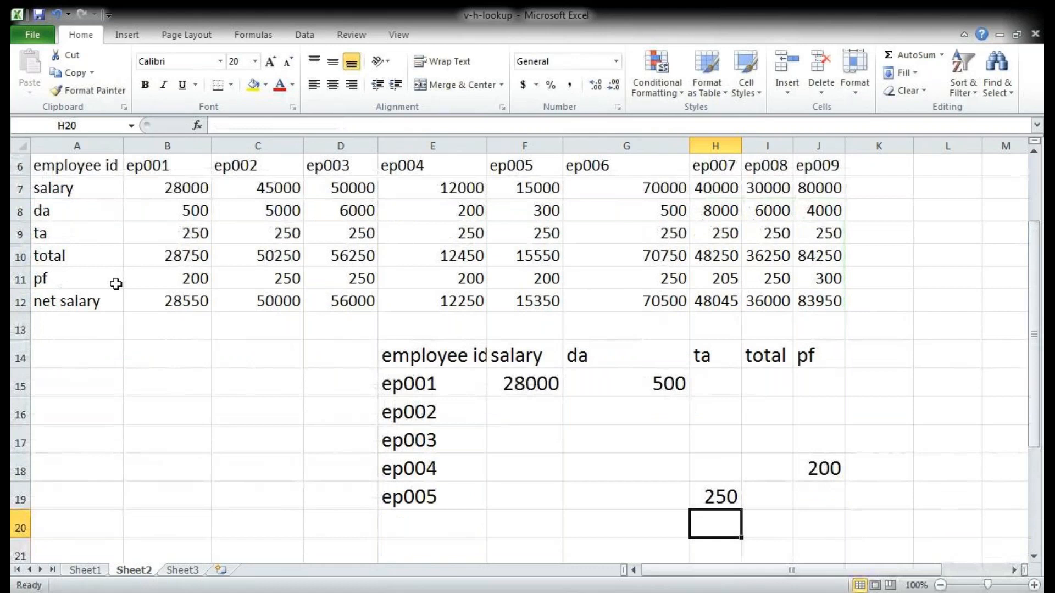
Step: Examine how the hlookup table range is chosen, comparing selections that start at the employee id, salary and da rows
{"action": "scroll", "coordinate": [77, 277], "scroll_direction": "up", "scroll_amount": 2}
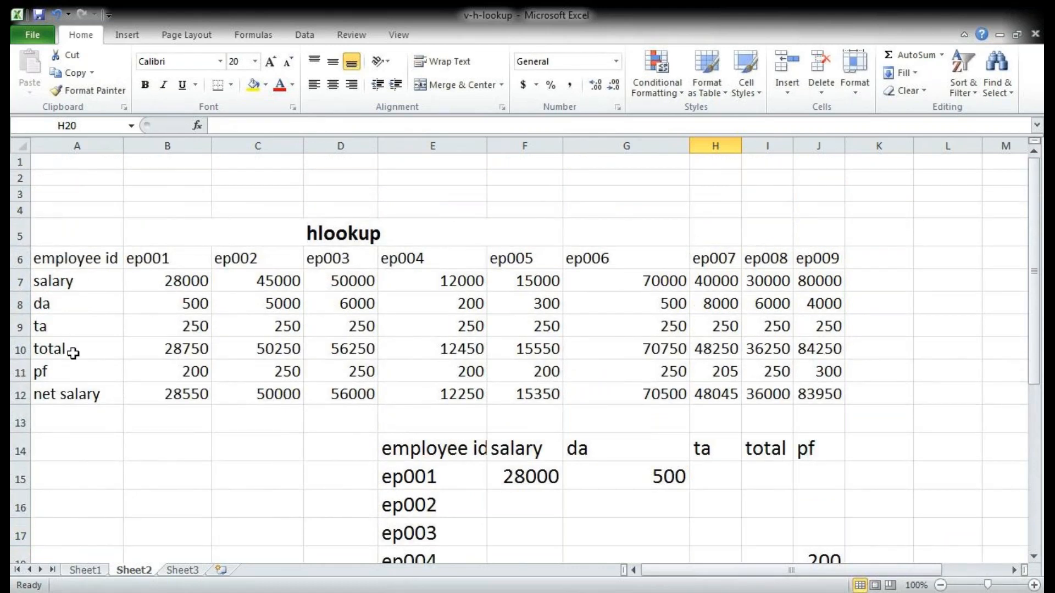
{"action": "left_click_drag", "start_coordinate": [68, 259], "coordinate": [836, 394]}
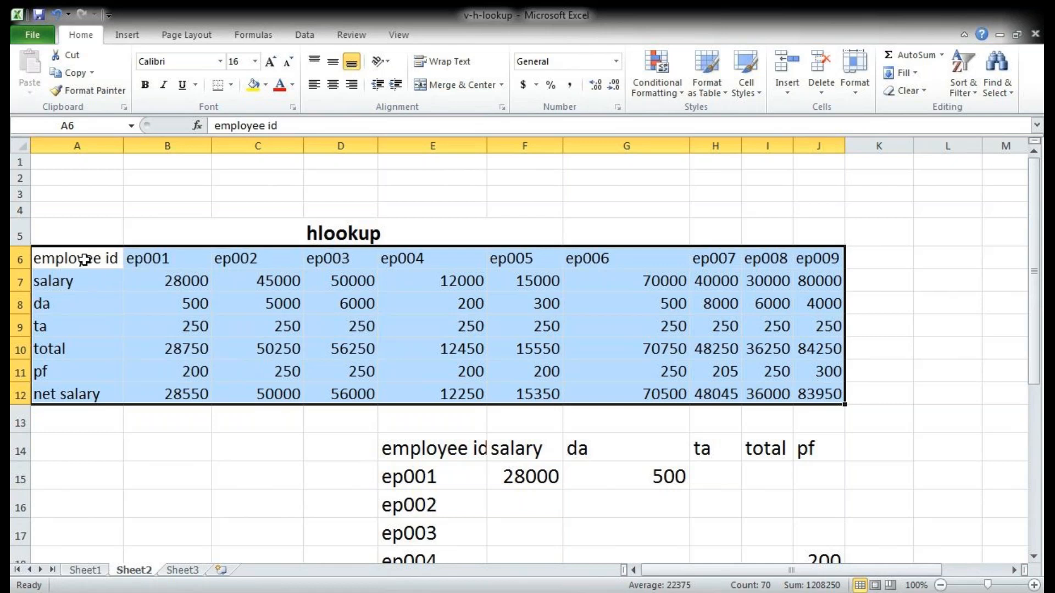
{"action": "left_click", "coordinate": [84, 409]}
{"action": "left_click_drag", "start_coordinate": [46, 282], "coordinate": [805, 396]}
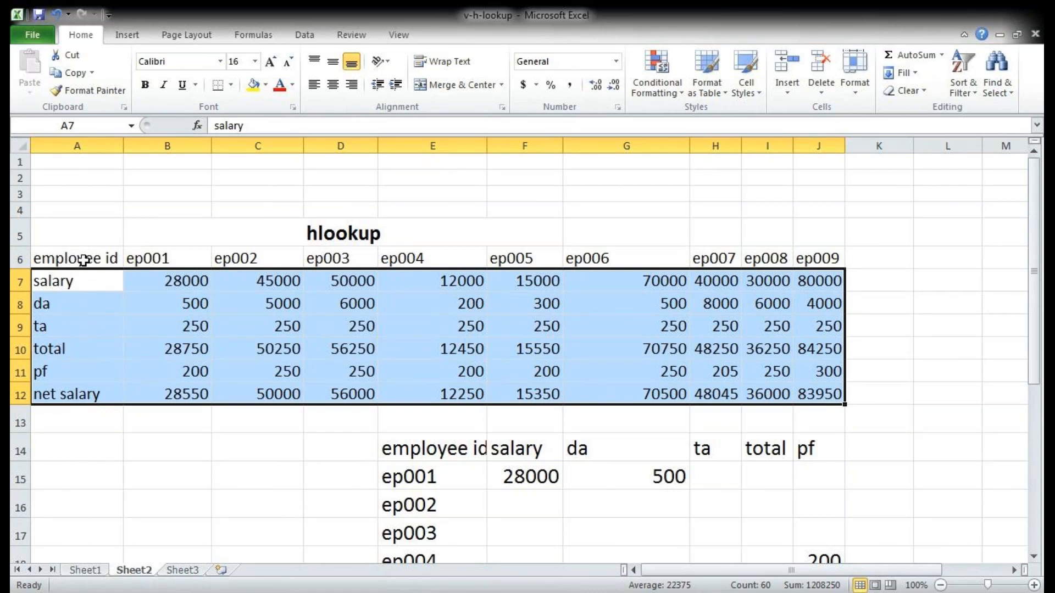
{"action": "left_click", "coordinate": [186, 454]}
{"action": "left_click_drag", "start_coordinate": [58, 305], "coordinate": [821, 413]}
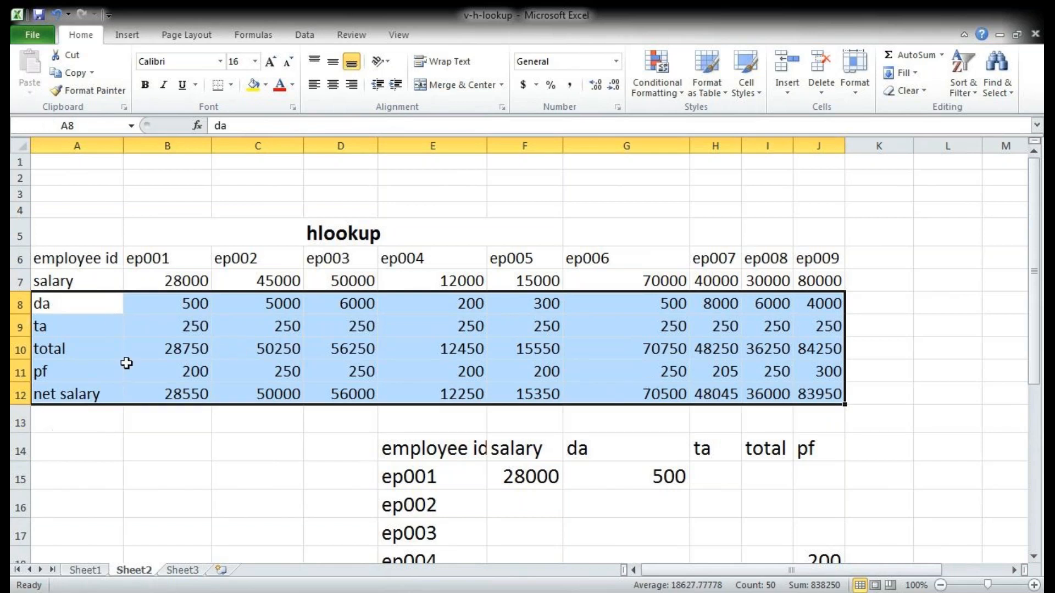
{"action": "left_click_drag", "start_coordinate": [66, 257], "coordinate": [829, 414]}
{"action": "scroll", "coordinate": [643, 454], "scroll_direction": "down", "scroll_amount": 1}
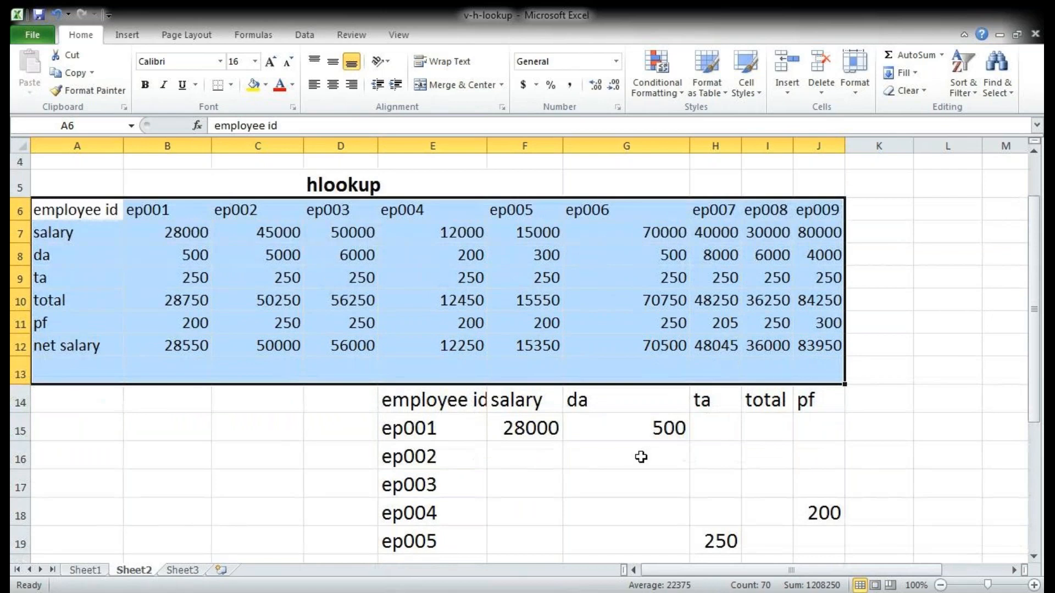
{"action": "scroll", "coordinate": [652, 451], "scroll_direction": "down", "scroll_amount": 2}
{"action": "scroll", "coordinate": [652, 450], "scroll_direction": "up", "scroll_amount": 1}
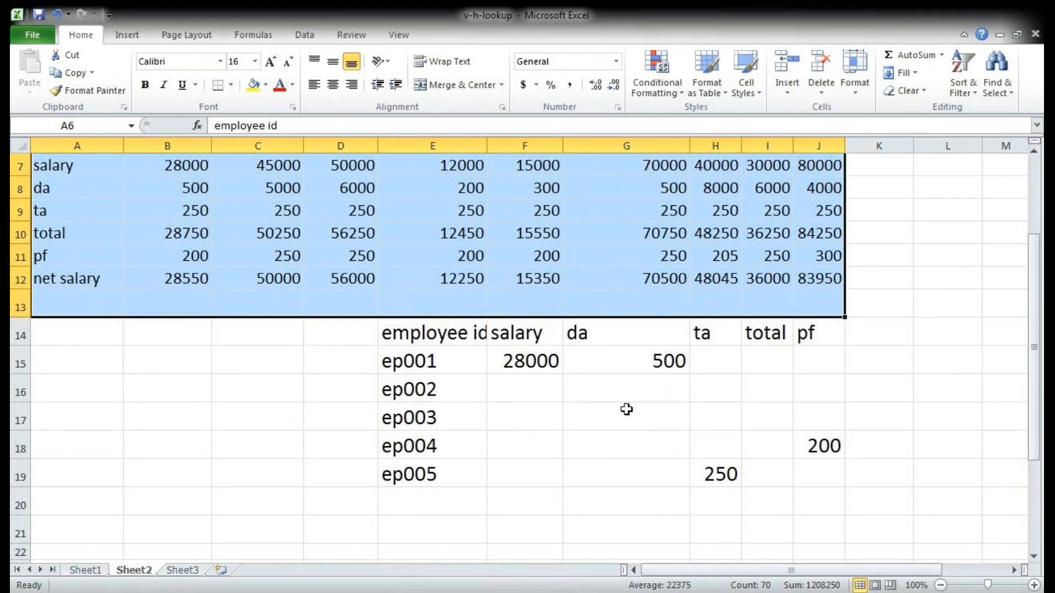
Step: Look through Sheet3 and Sheet2, and examine individual records in the vlookup table on Sheet1
{"action": "key", "text": "ctrl+Page_Down"}
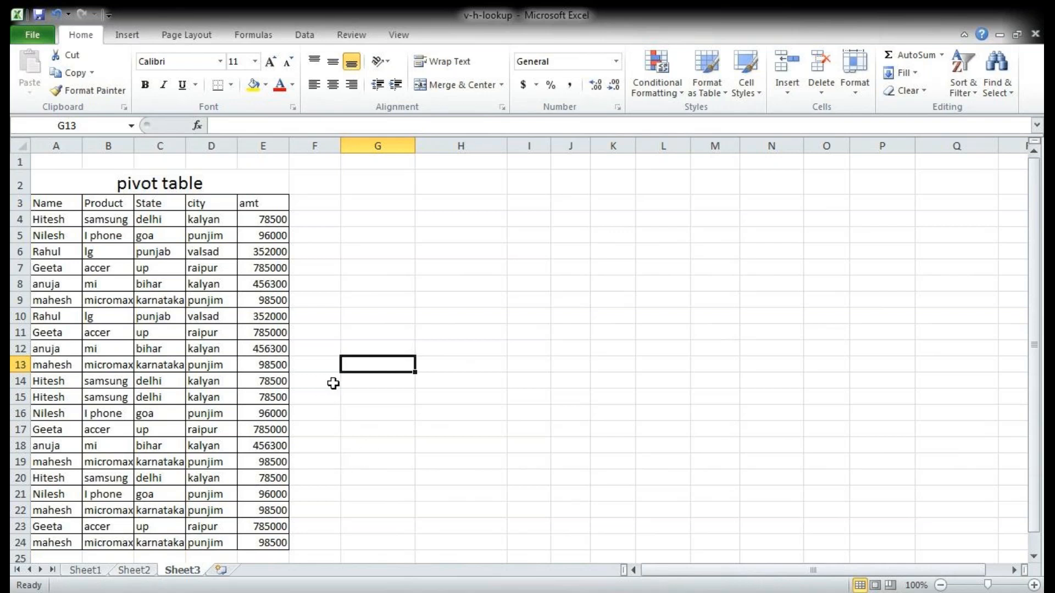
{"action": "left_click", "coordinate": [134, 570]}
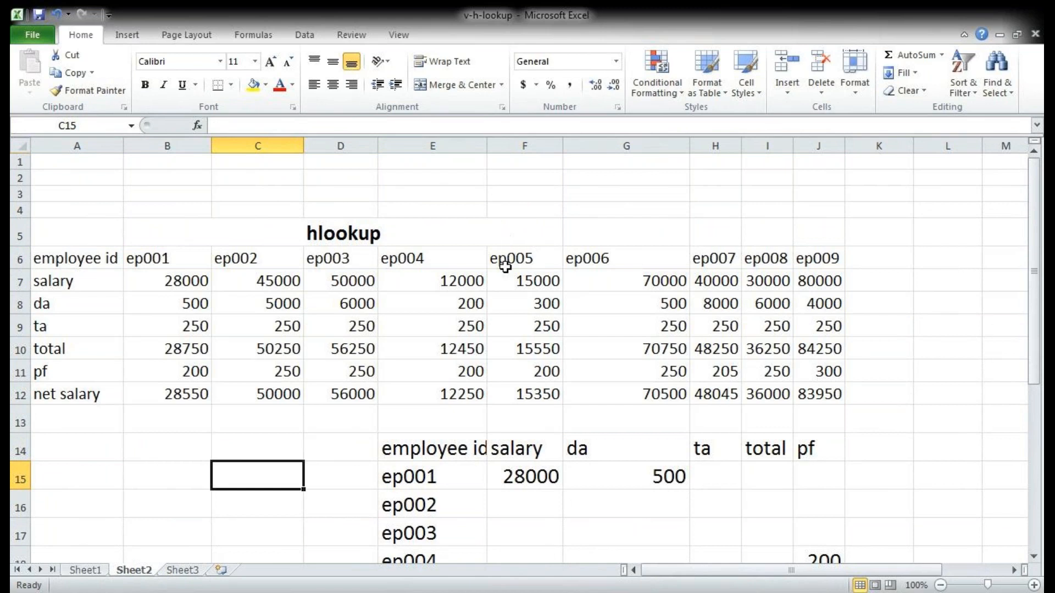
{"action": "left_click", "coordinate": [84, 572]}
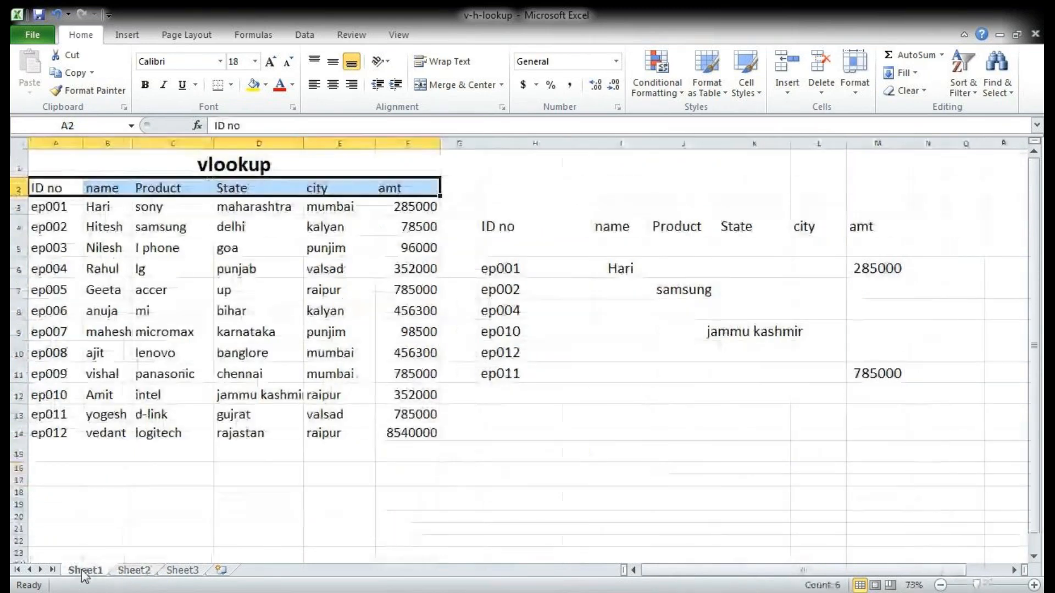
{"action": "left_click", "coordinate": [119, 254]}
{"action": "left_click_drag", "start_coordinate": [120, 255], "coordinate": [395, 272]}
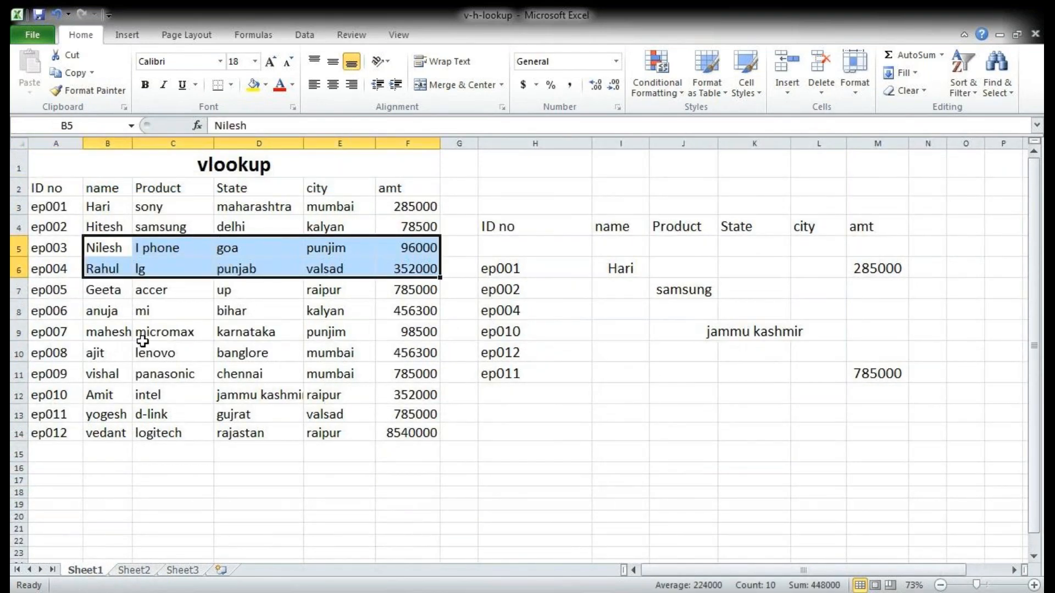
{"action": "left_click_drag", "start_coordinate": [99, 291], "coordinate": [412, 290]}
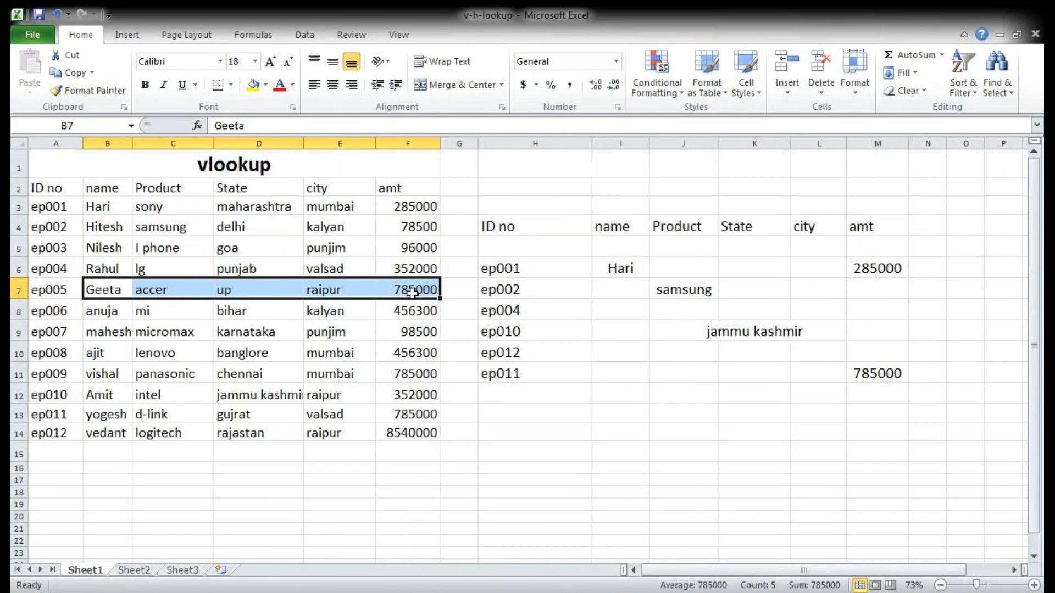
{"action": "left_click_drag", "start_coordinate": [101, 358], "coordinate": [431, 353]}
{"action": "left_click_drag", "start_coordinate": [88, 397], "coordinate": [395, 394]}
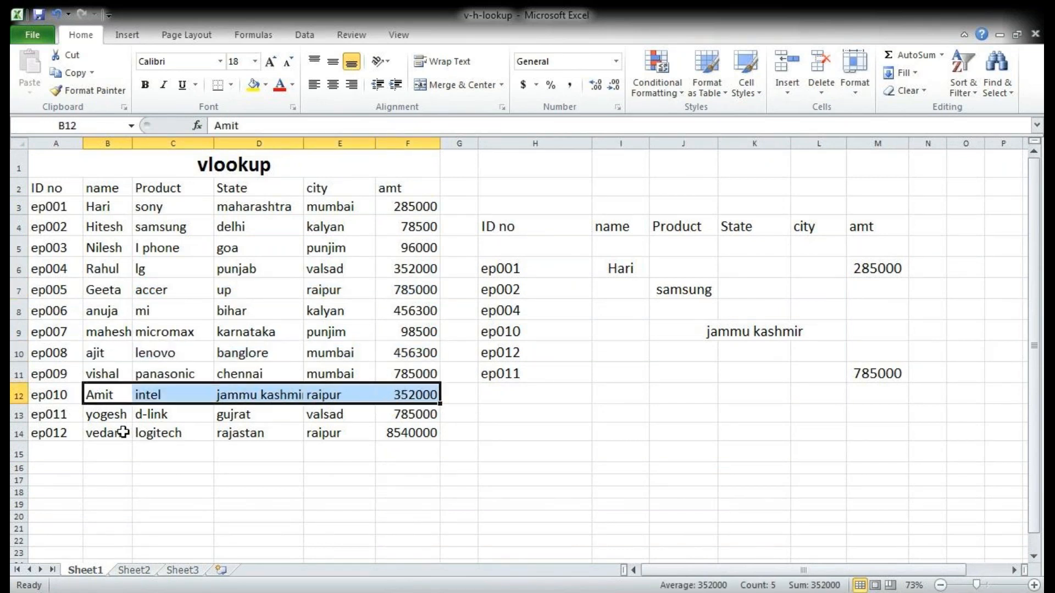
{"action": "left_click_drag", "start_coordinate": [94, 417], "coordinate": [419, 409]}
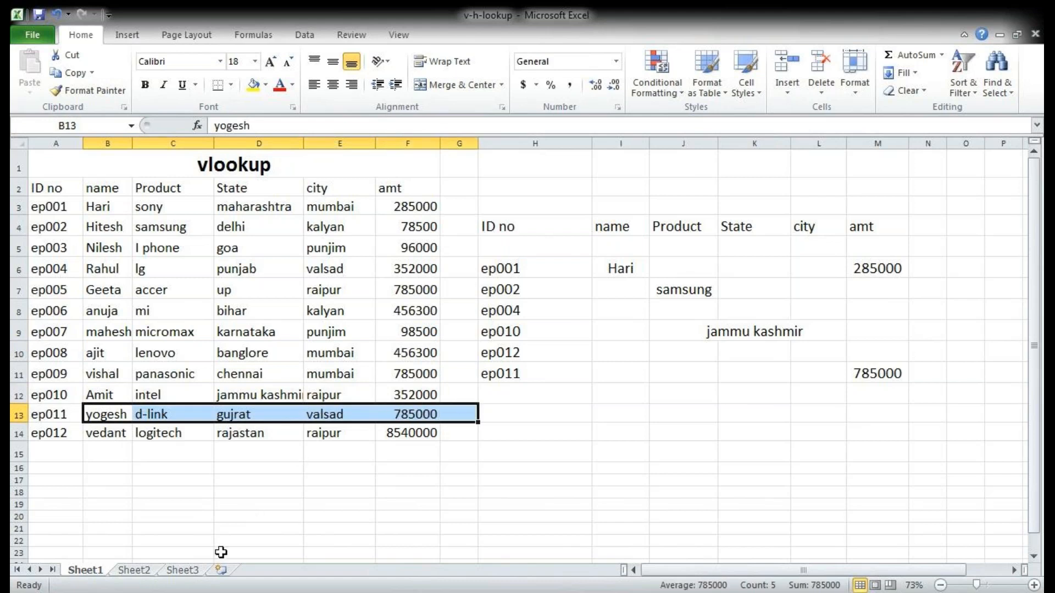
Step: Open Sheet3 and examine the repeated samsung, delhi, kalyan records in rows 4, 14, 15 and 20 of the pivot table data
{"action": "left_click", "coordinate": [183, 572]}
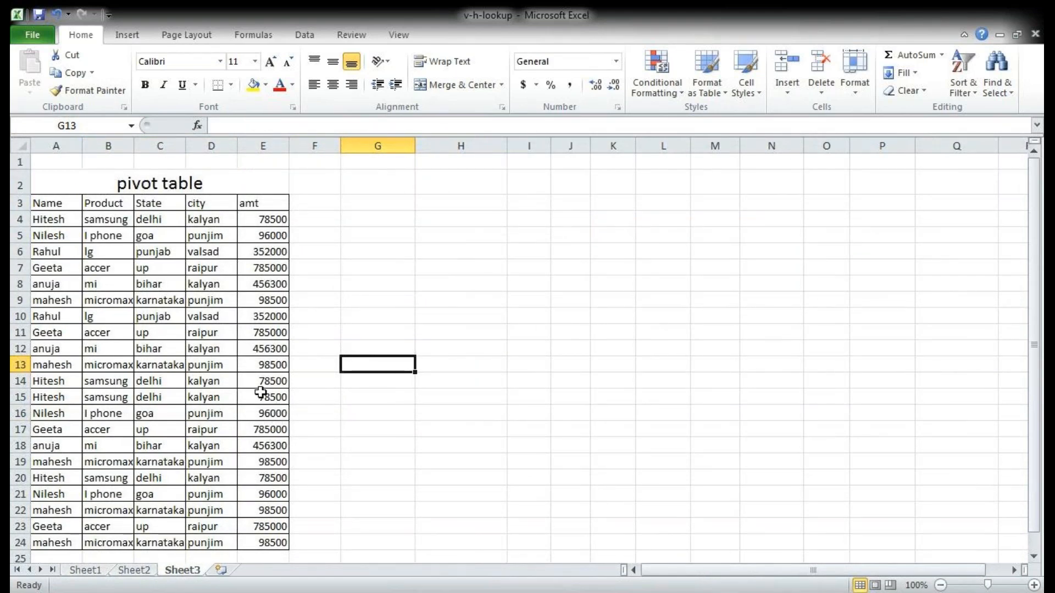
{"action": "left_click", "coordinate": [50, 221]}
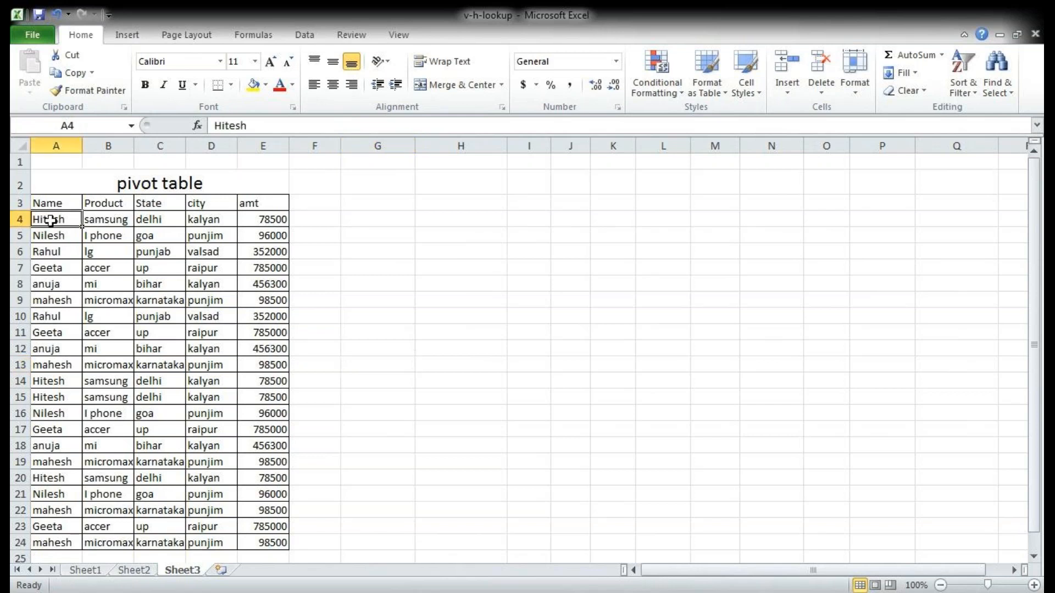
{"action": "left_click_drag", "start_coordinate": [51, 220], "coordinate": [272, 219]}
{"action": "left_click_drag", "start_coordinate": [50, 397], "coordinate": [275, 378]}
{"action": "left_click_drag", "start_coordinate": [68, 478], "coordinate": [307, 477]}
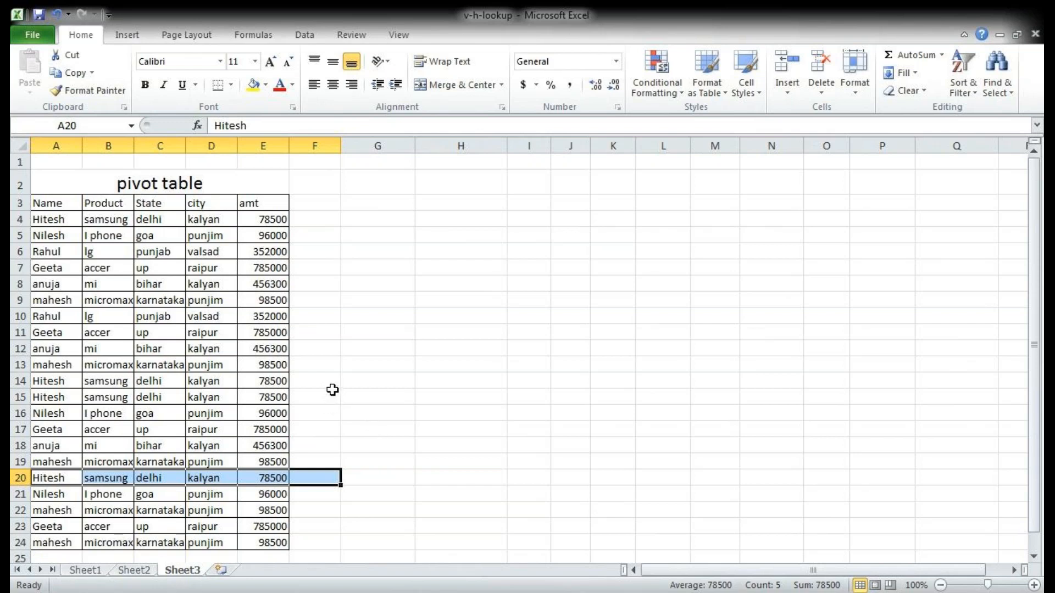
{"action": "scroll", "coordinate": [331, 388], "scroll_direction": "down", "scroll_amount": 1}
{"action": "scroll", "coordinate": [331, 389], "scroll_direction": "up", "scroll_amount": 1}
{"action": "left_click", "coordinate": [364, 388]}
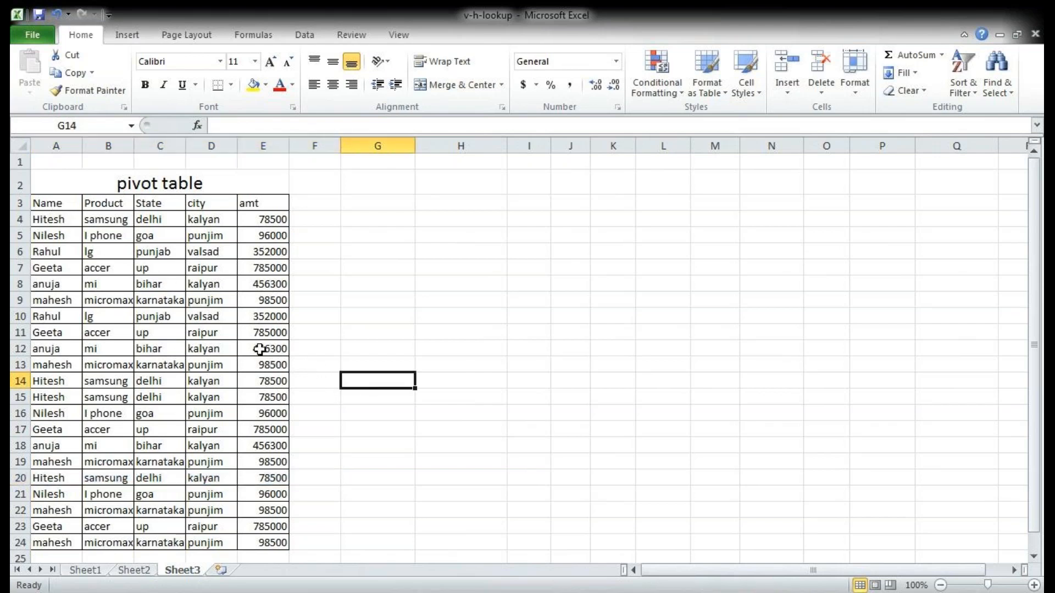
Step: Select the whole pivot table source data on Sheet3, range A3:E24 including the headers
{"action": "left_click_drag", "start_coordinate": [52, 204], "coordinate": [267, 540]}
{"action": "scroll", "coordinate": [325, 461], "scroll_direction": "down", "scroll_amount": 2}
{"action": "scroll", "coordinate": [326, 460], "scroll_direction": "up", "scroll_amount": 2}
{"action": "scroll", "coordinate": [326, 460], "scroll_direction": "down", "scroll_amount": 1}
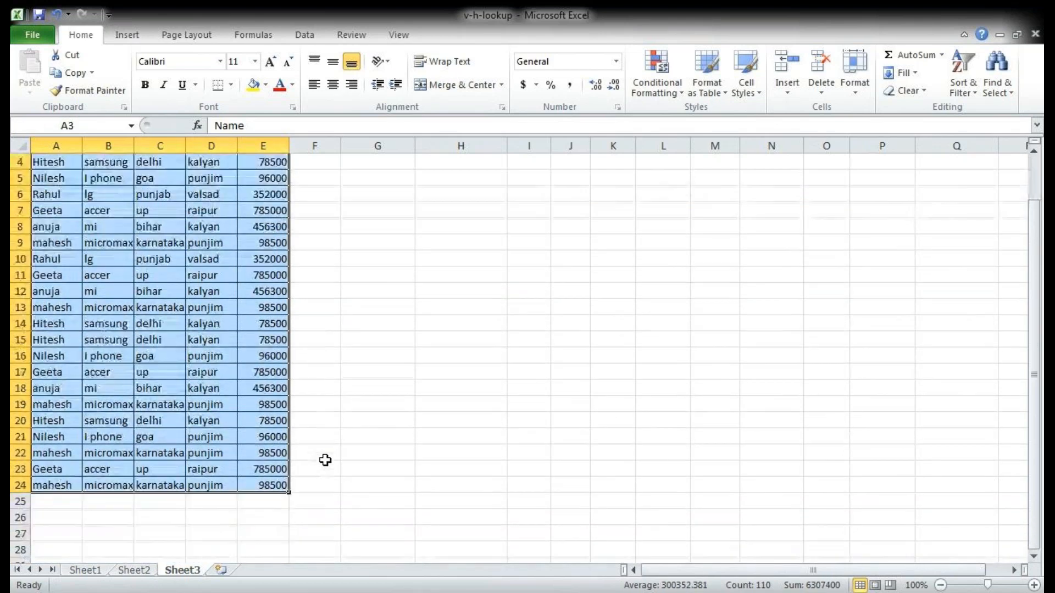
{"action": "scroll", "coordinate": [325, 461], "scroll_direction": "up", "scroll_amount": 1}
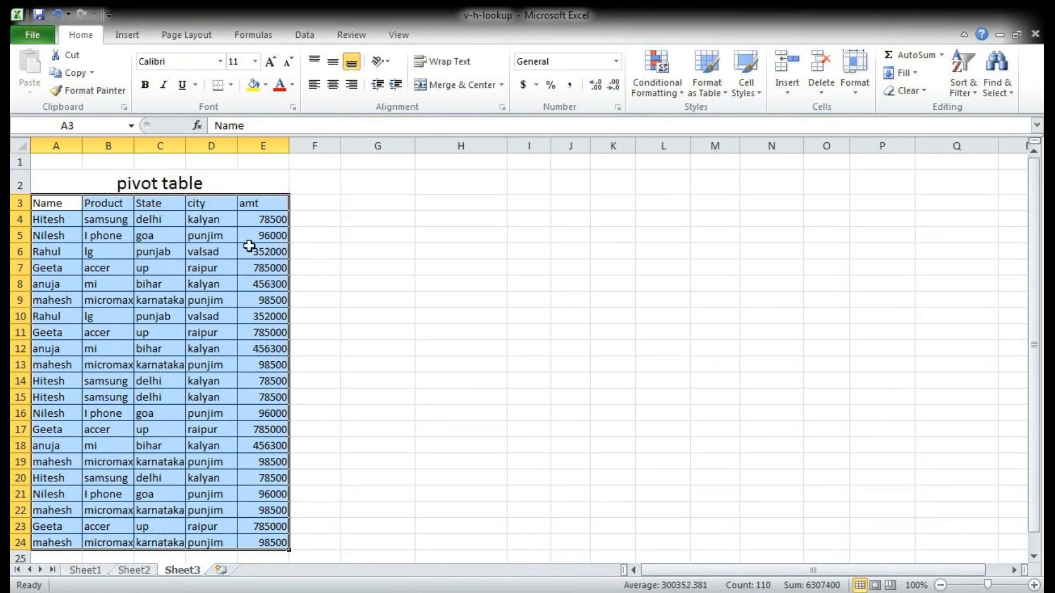
Step: Create a pivot table on a new worksheet from the selected range Sheet3!$A$3:$E$24
{"action": "left_click", "coordinate": [128, 34]}
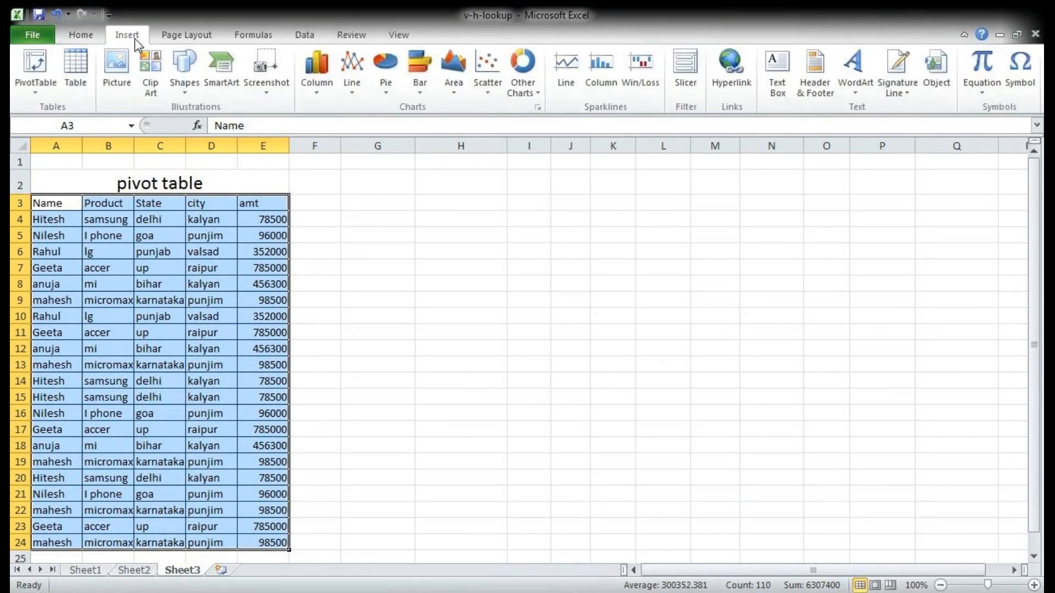
{"action": "left_click", "coordinate": [32, 86]}
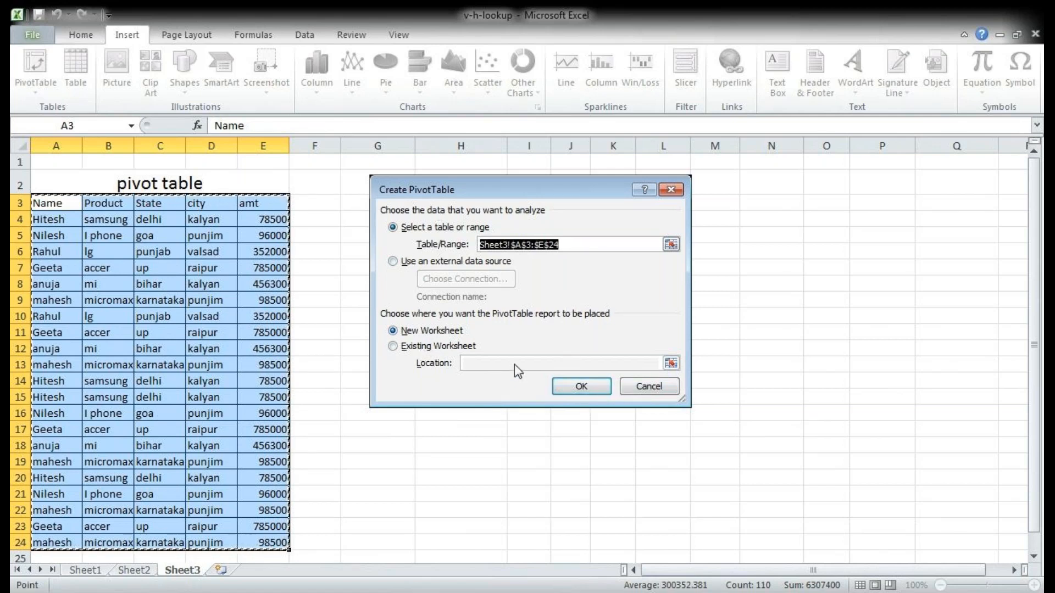
{"action": "left_click", "coordinate": [575, 387]}
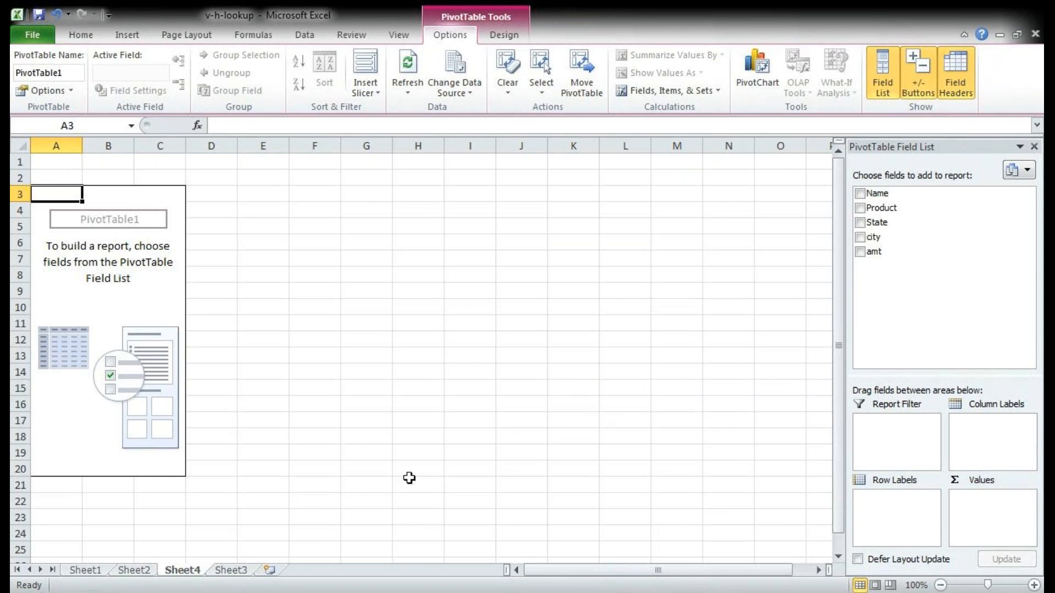
Step: Compare the source records on Sheet3 with the empty pivot table and its field list on Sheet4
{"action": "left_click", "coordinate": [241, 574]}
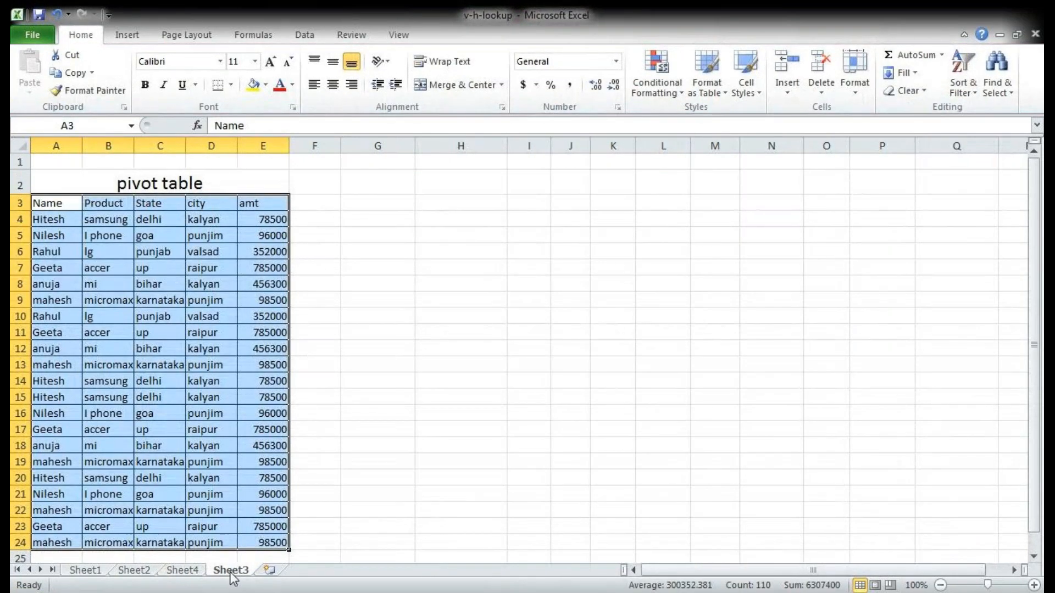
{"action": "left_click", "coordinate": [212, 573]}
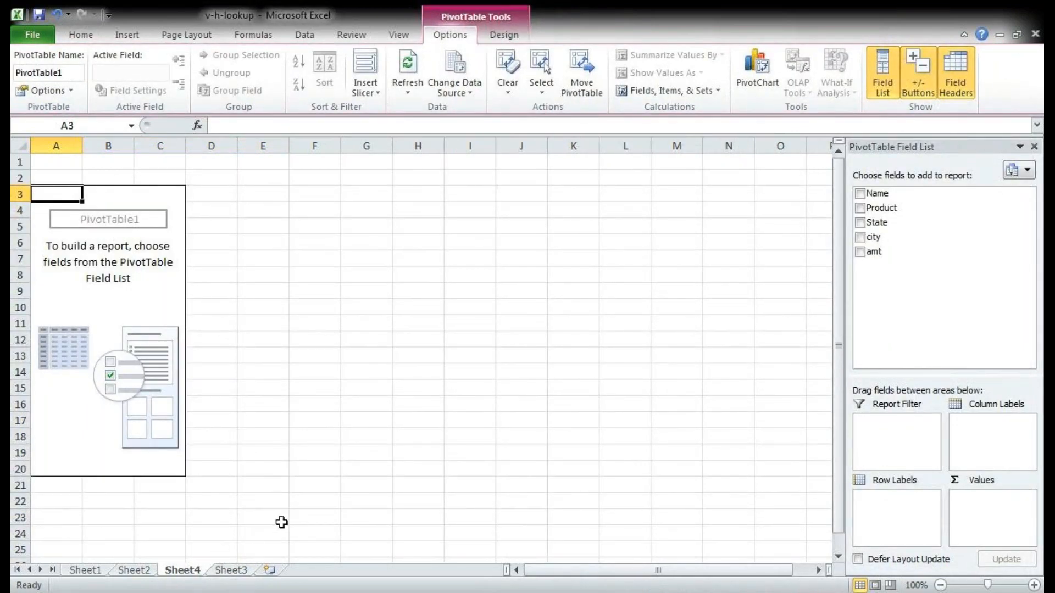
{"action": "left_click", "coordinate": [232, 570]}
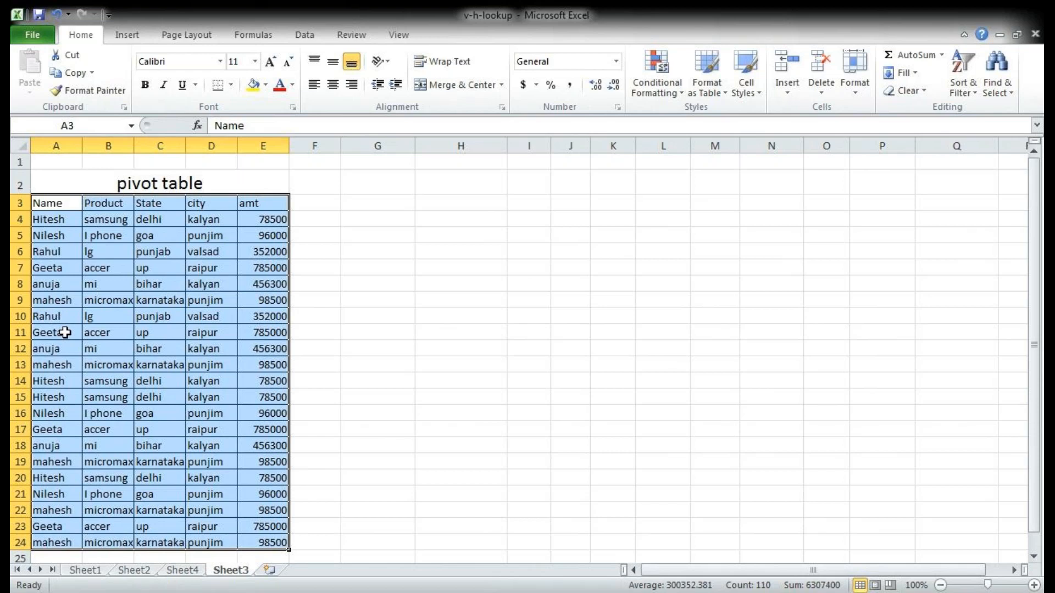
{"action": "left_click", "coordinate": [193, 573]}
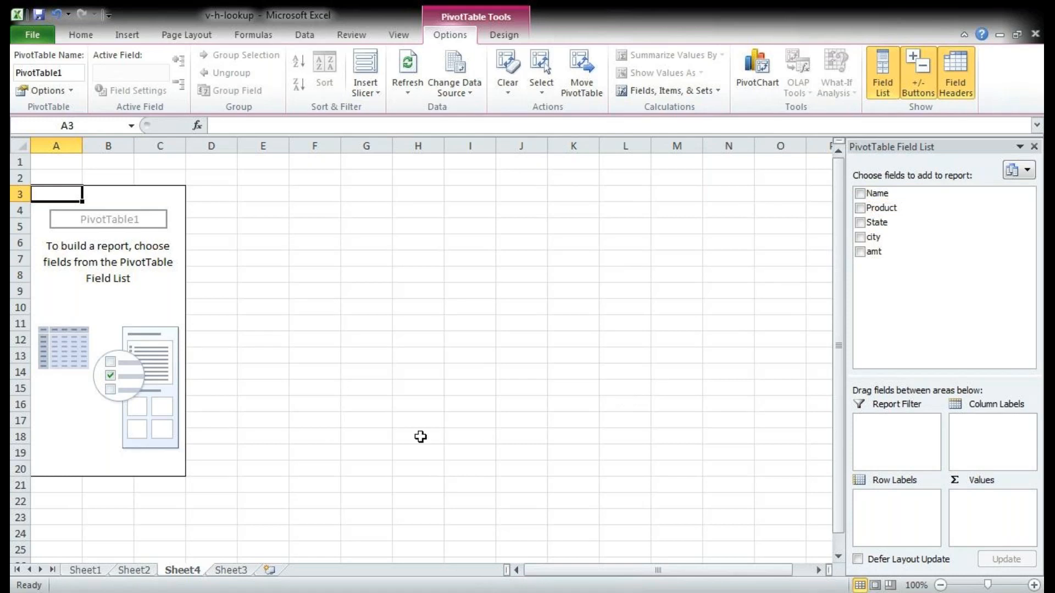
{"action": "left_click", "coordinate": [237, 574]}
{"action": "left_click", "coordinate": [184, 571]}
Step: Try Name, Product, State and city one at a time as the only row label field, removing each again
{"action": "left_click", "coordinate": [860, 194]}
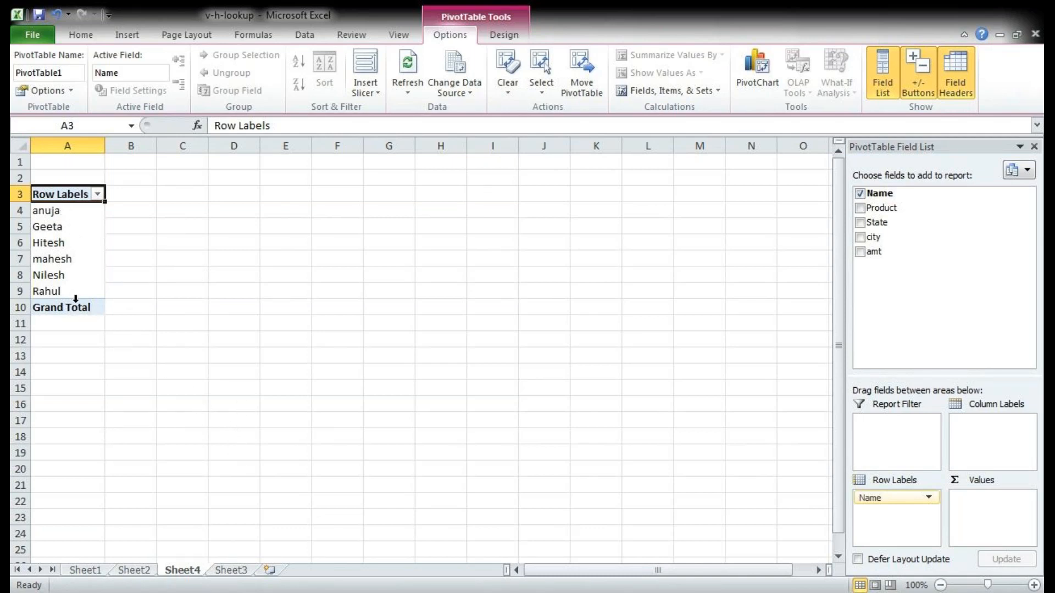
{"action": "left_click", "coordinate": [860, 193]}
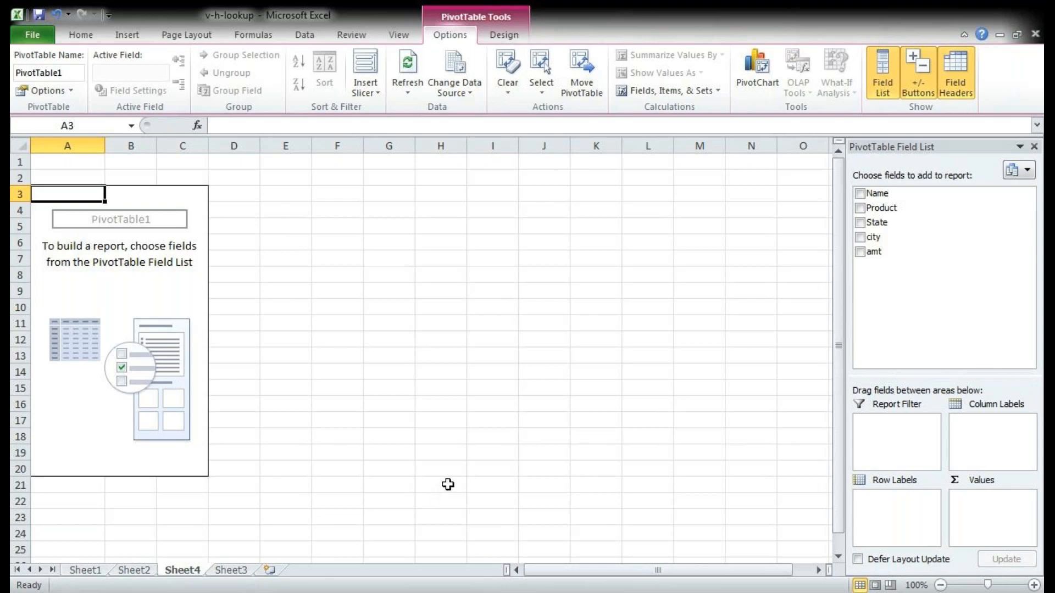
{"action": "left_click", "coordinate": [860, 214]}
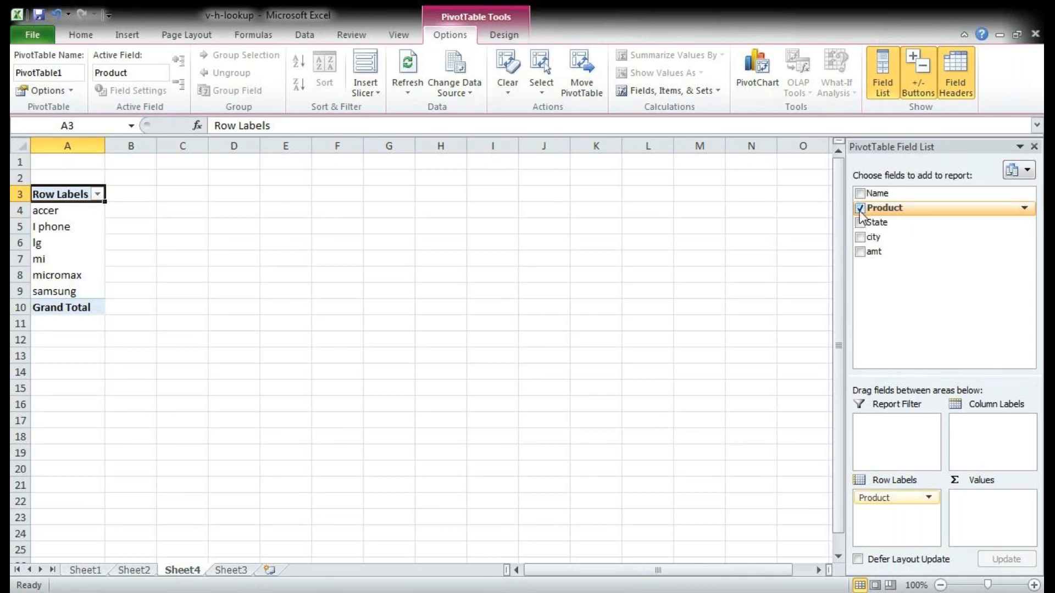
{"action": "left_click", "coordinate": [860, 208]}
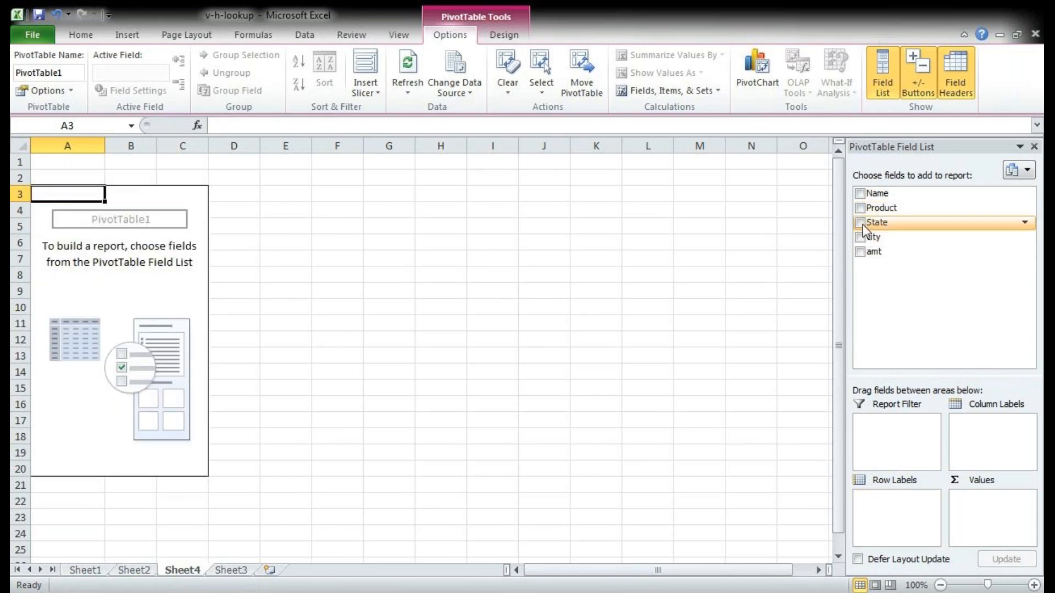
{"action": "left_click", "coordinate": [861, 222]}
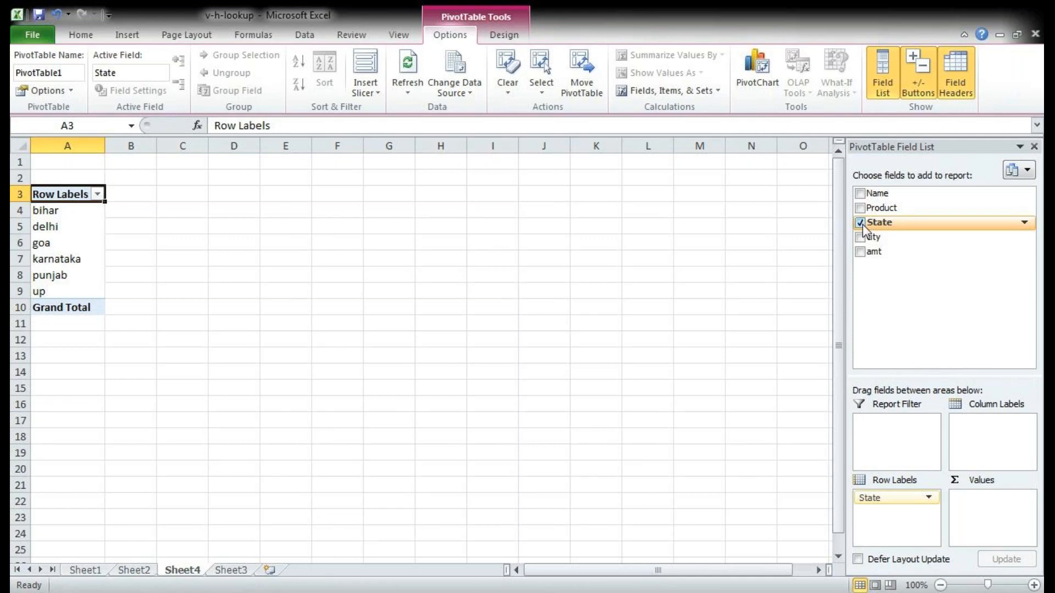
{"action": "left_click", "coordinate": [862, 225]}
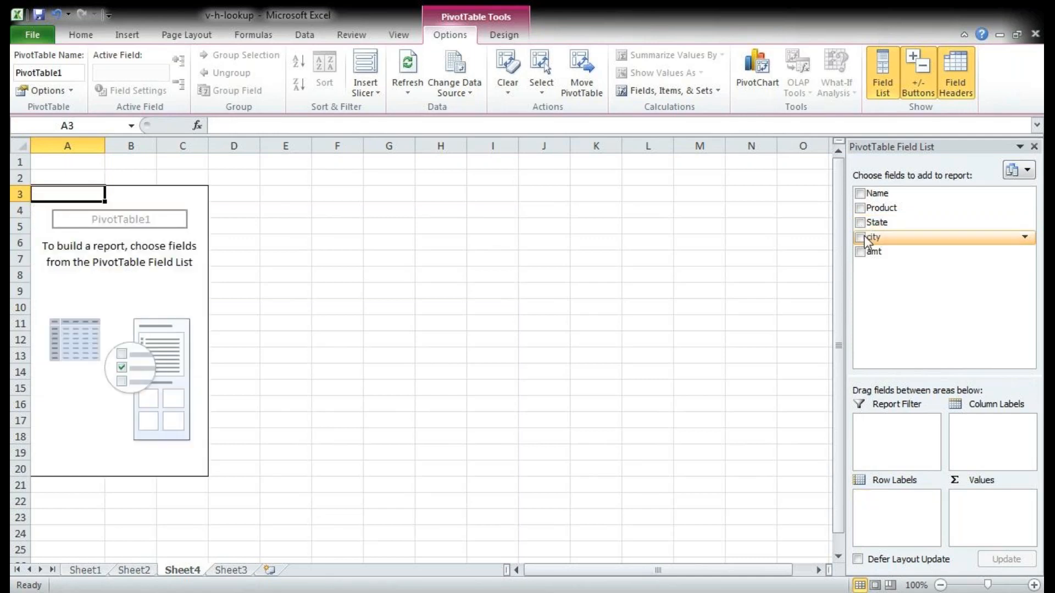
{"action": "left_click", "coordinate": [865, 236]}
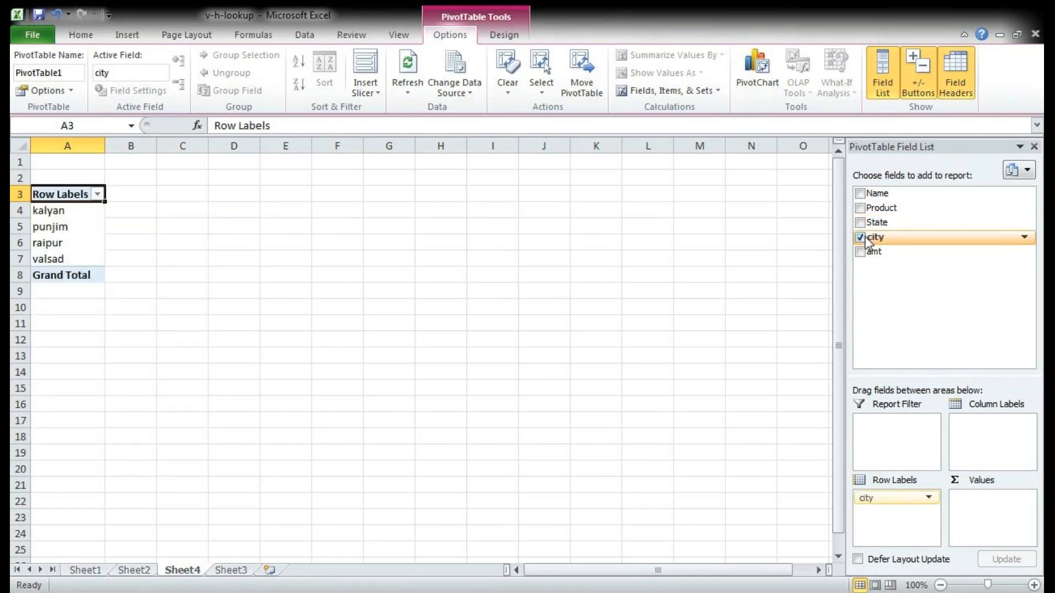
{"action": "left_click", "coordinate": [862, 237]}
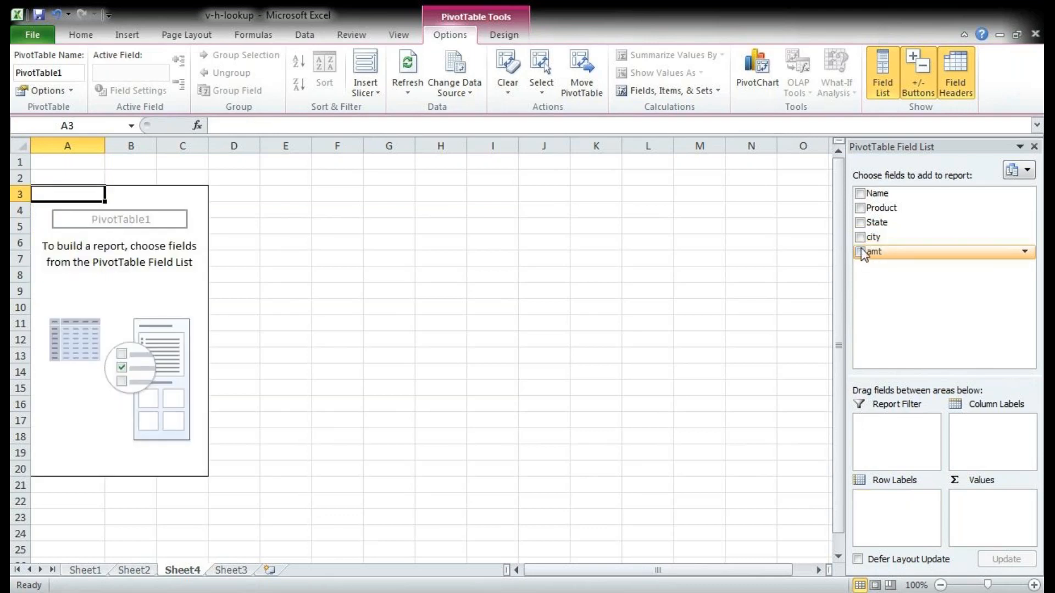
Step: Add Name as the row label field and amt as the summed value of the pivot table
{"action": "left_click", "coordinate": [859, 193]}
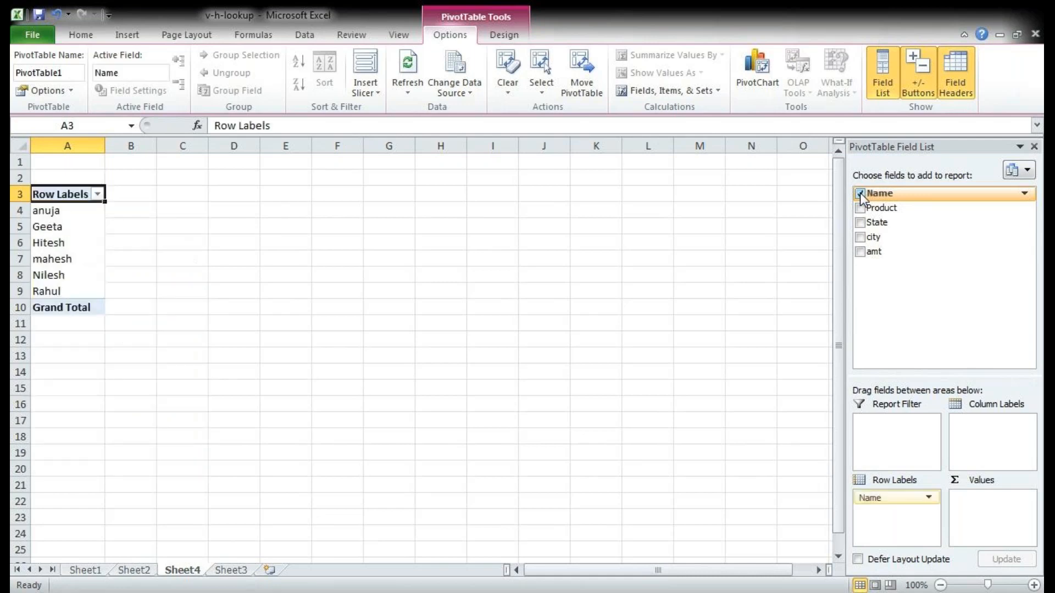
{"action": "left_click", "coordinate": [861, 252]}
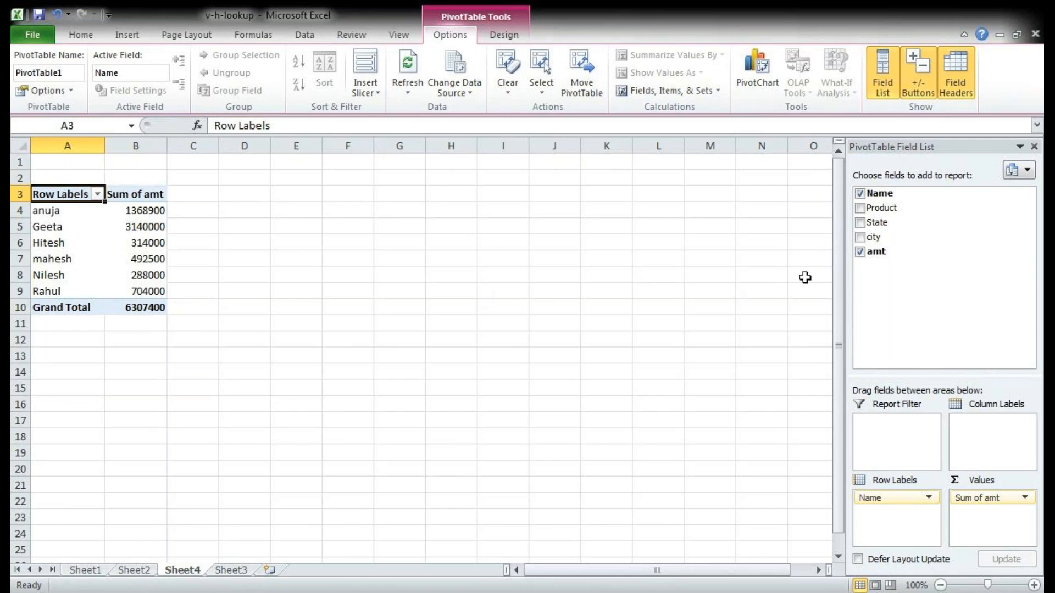
Step: Try Product, State, city and Product again as the row field for the amt sums, and restore Name as the row field
{"action": "left_click", "coordinate": [861, 194]}
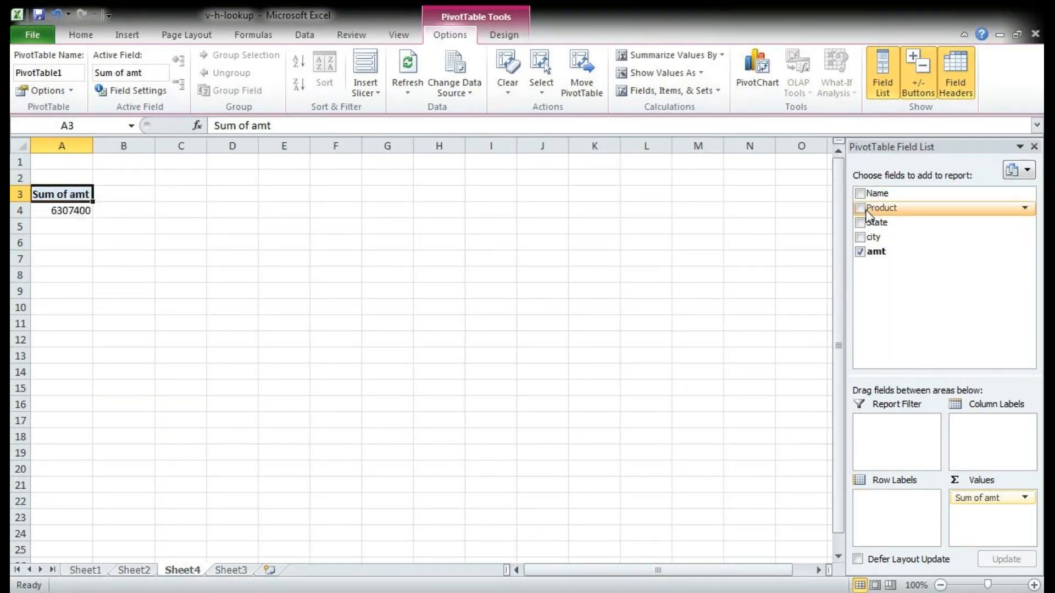
{"action": "left_click", "coordinate": [860, 209]}
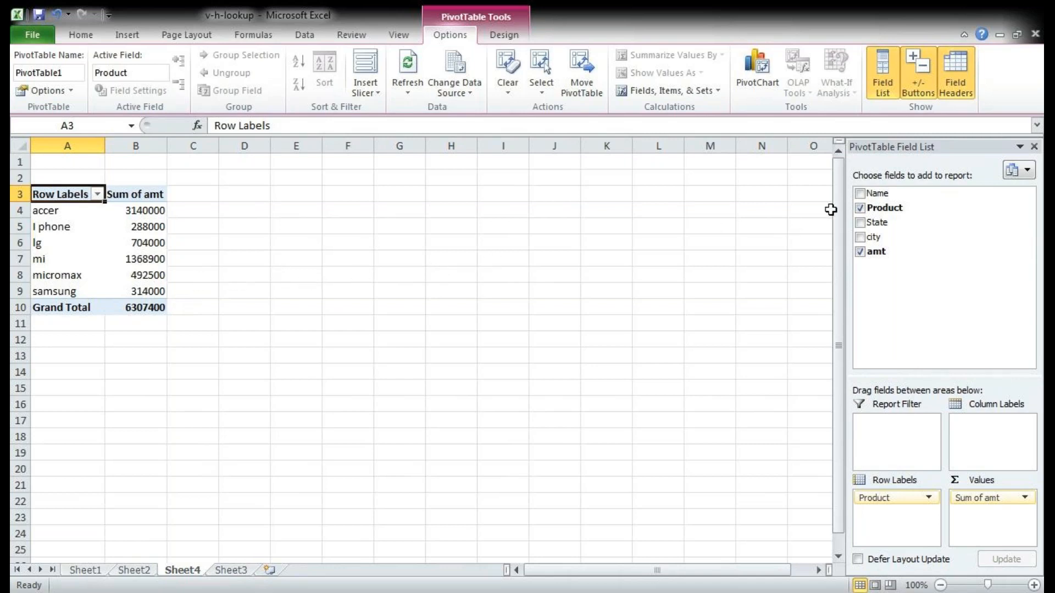
{"action": "left_click", "coordinate": [859, 208]}
{"action": "left_click", "coordinate": [861, 223]}
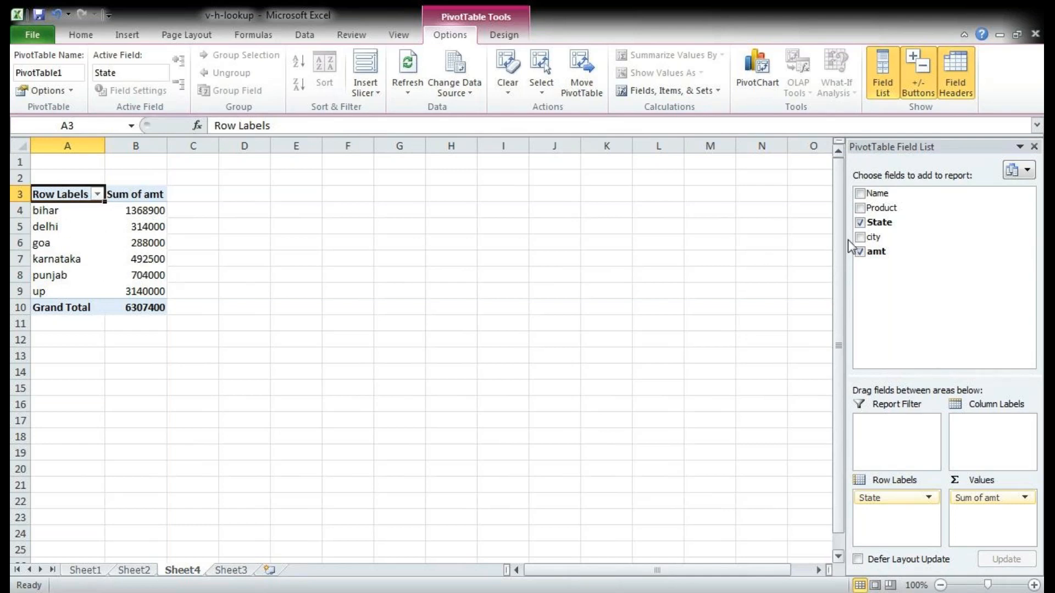
{"action": "left_click", "coordinate": [861, 223]}
{"action": "left_click", "coordinate": [860, 236]}
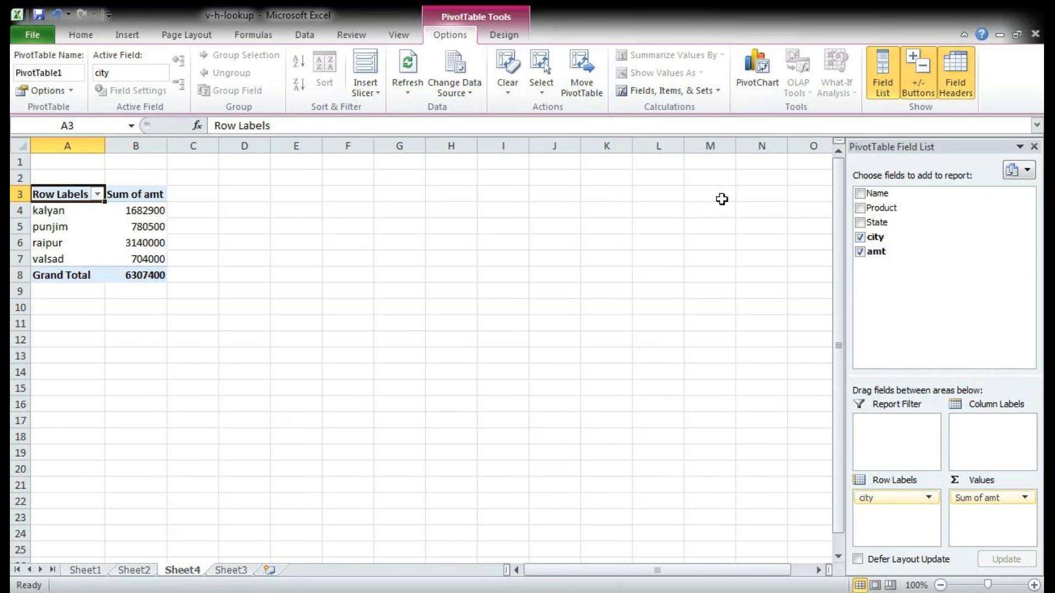
{"action": "left_click", "coordinate": [861, 237]}
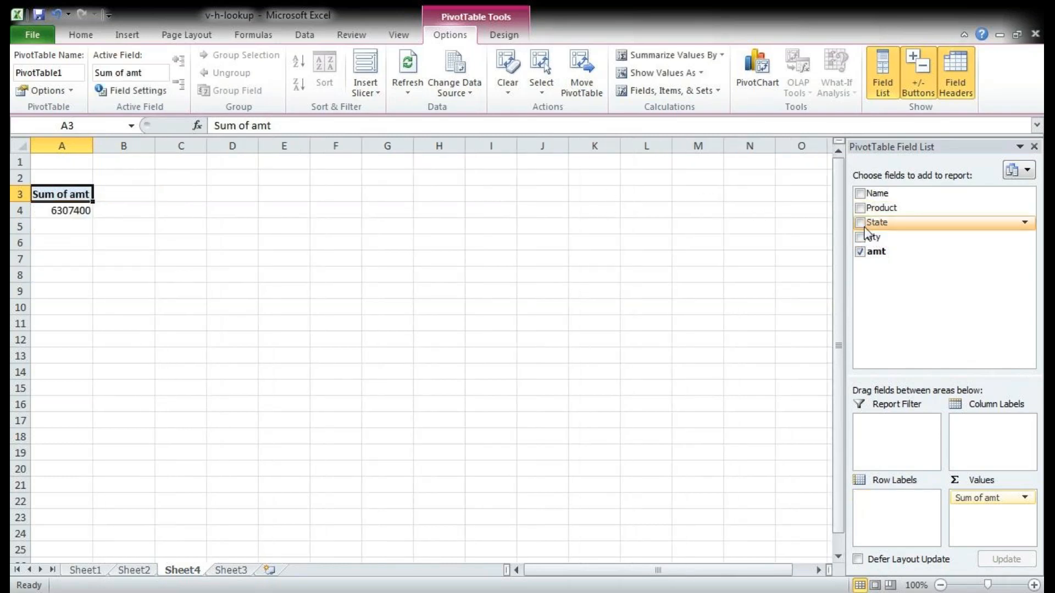
{"action": "left_click", "coordinate": [861, 209]}
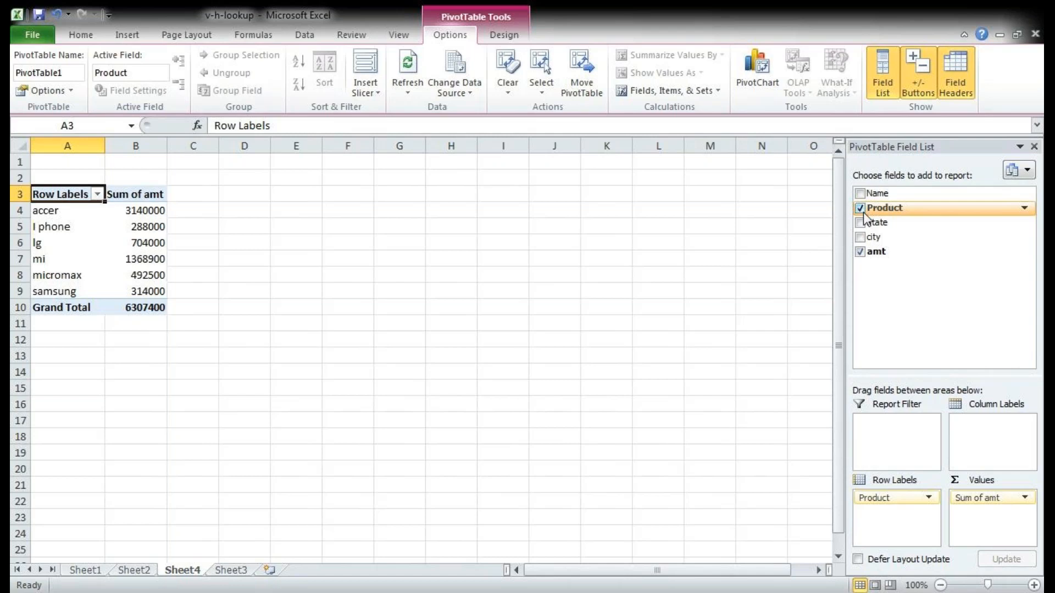
{"action": "left_click", "coordinate": [861, 209]}
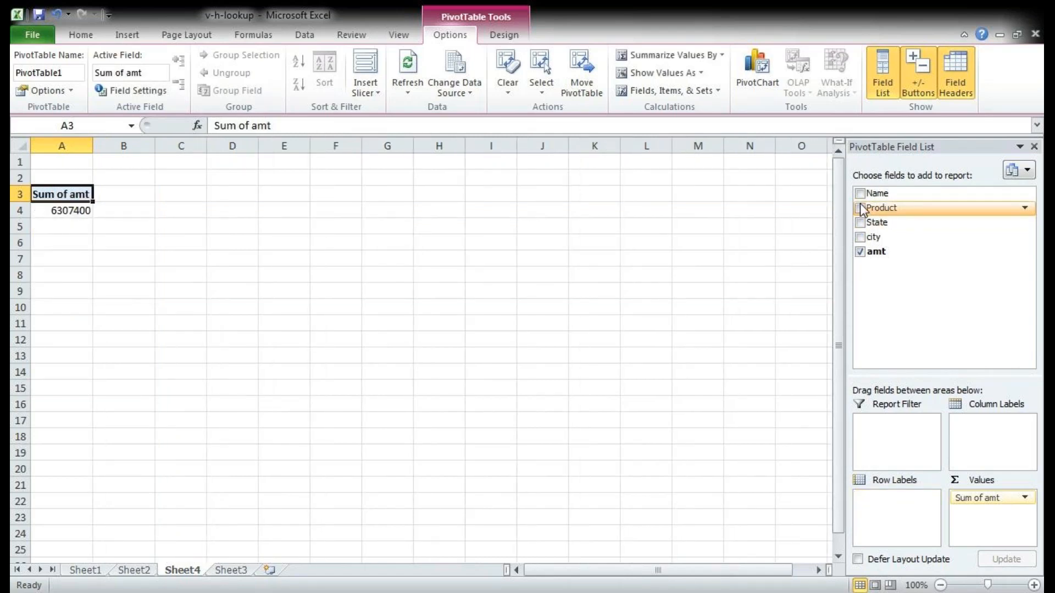
{"action": "left_click", "coordinate": [860, 195]}
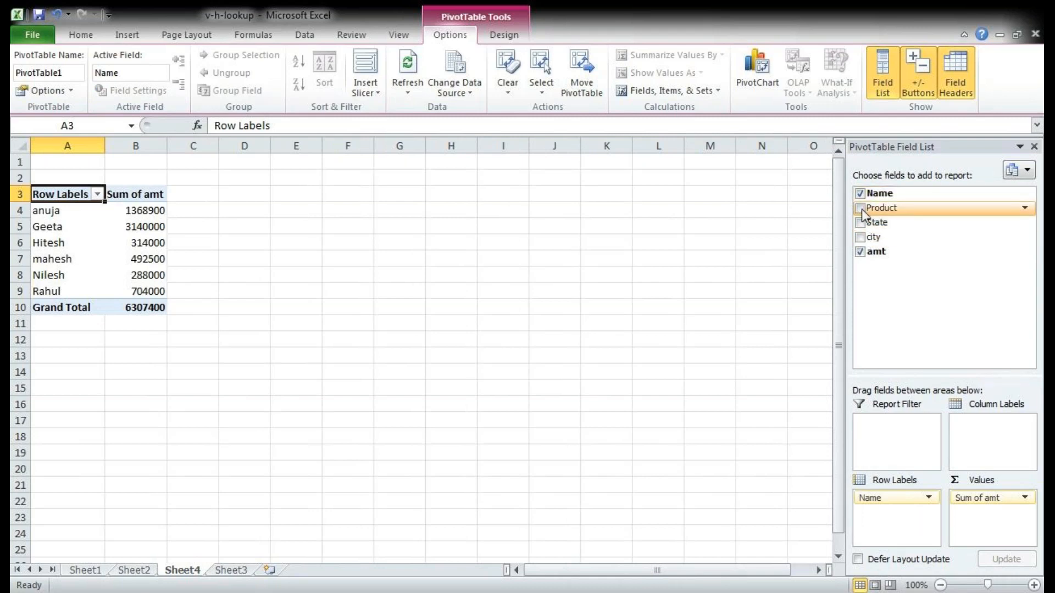
Step: Cross-tabulate the amt sums with Name as row labels and Product as column labels, and select range A4:H10 of the pivot table
{"action": "left_click", "coordinate": [862, 209]}
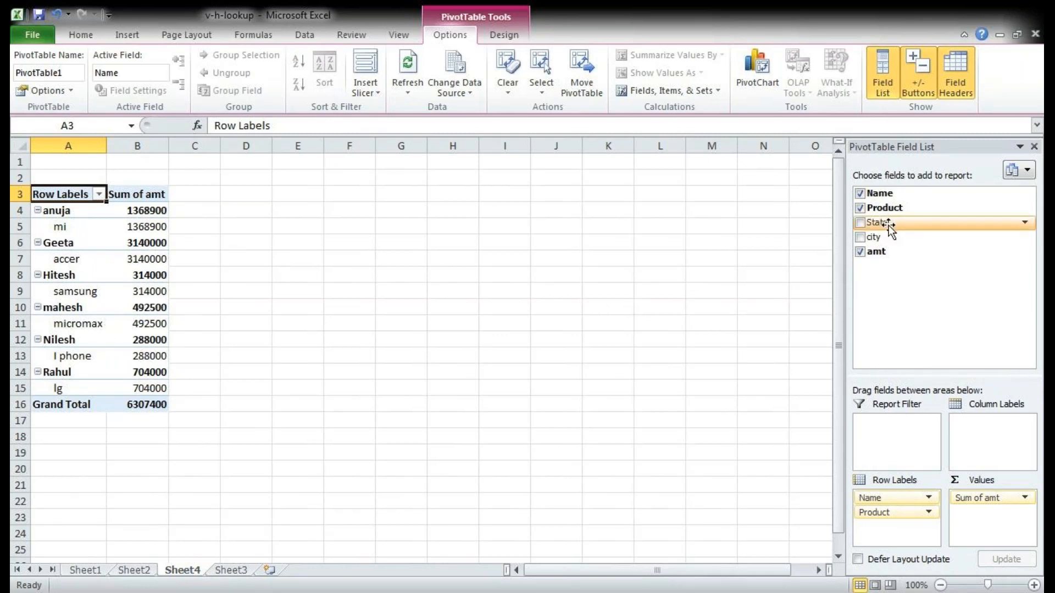
{"action": "left_click", "coordinate": [861, 252]}
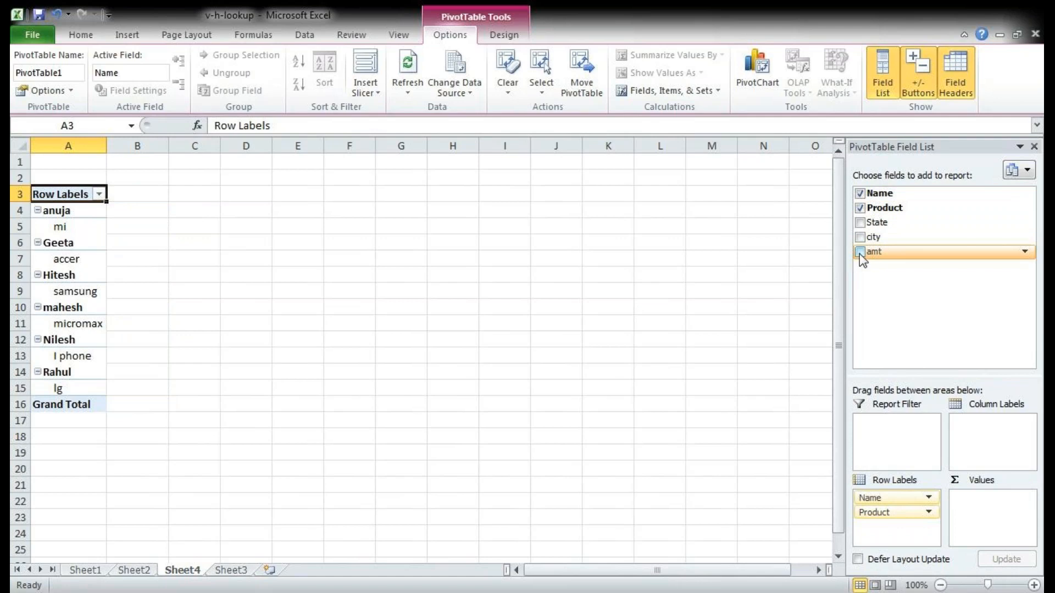
{"action": "left_click", "coordinate": [860, 253]}
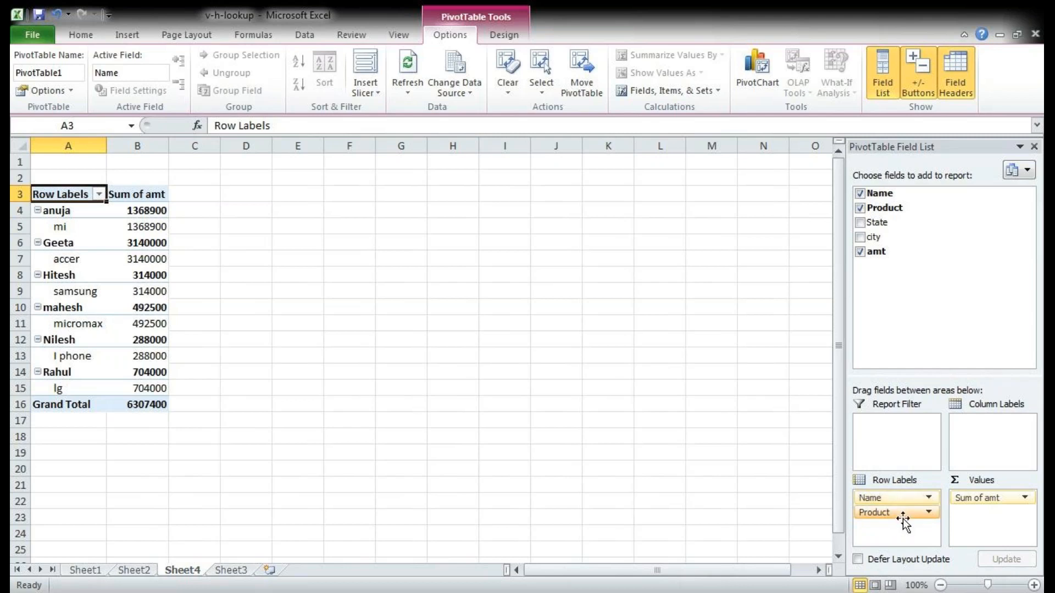
{"action": "left_click_drag", "start_coordinate": [903, 514], "coordinate": [981, 446]}
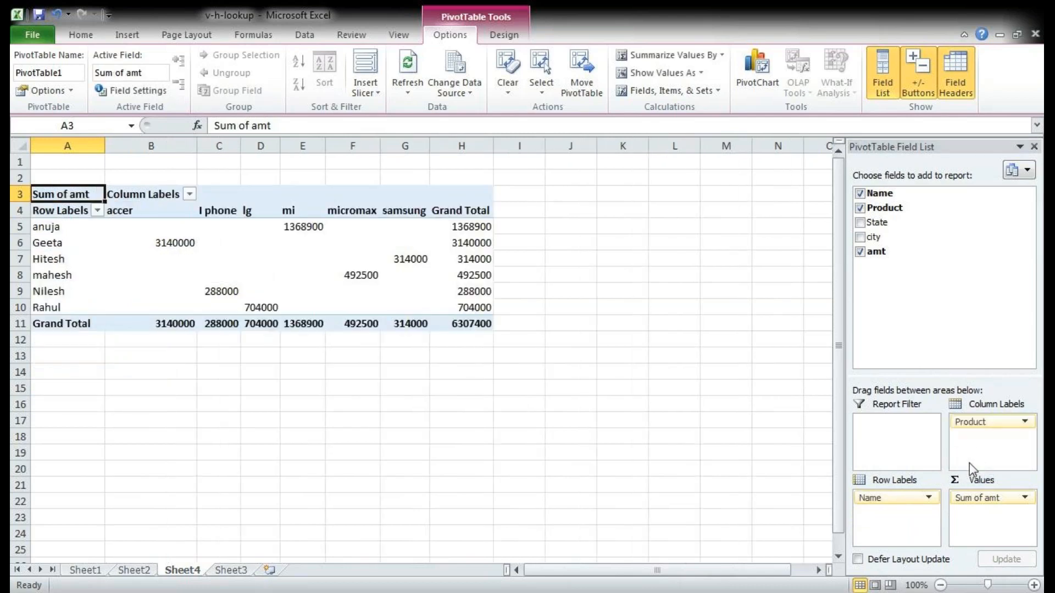
{"action": "mouse_move", "coordinate": [896, 497]}
{"action": "left_mouse_down"}
{"action": "mouse_move", "coordinate": [987, 440]}
{"action": "mouse_move", "coordinate": [914, 503]}
{"action": "left_mouse_up"}
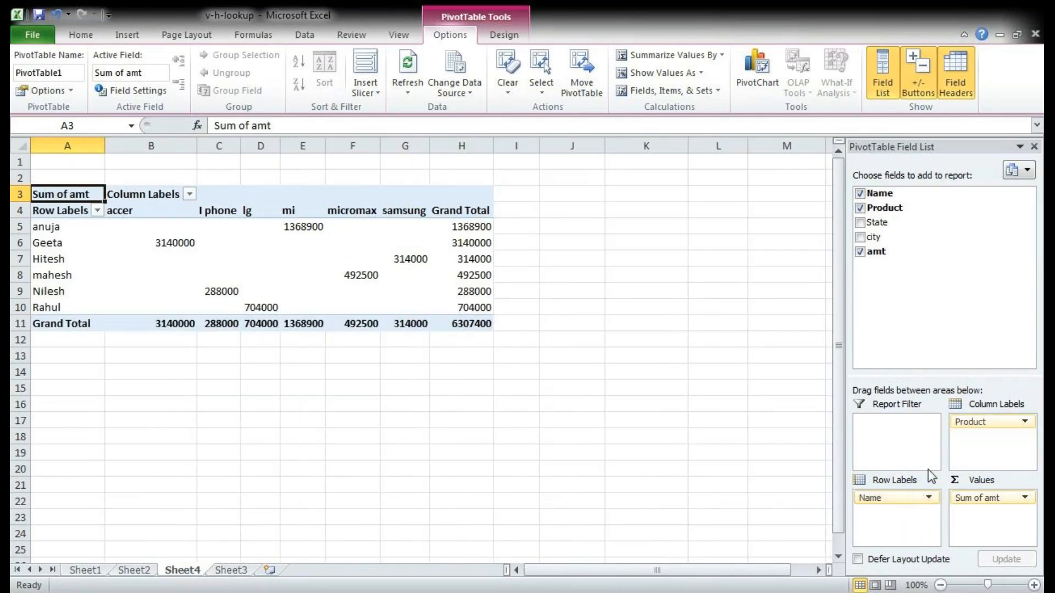
{"action": "left_click", "coordinate": [48, 210]}
{"action": "left_click_drag", "start_coordinate": [49, 210], "coordinate": [478, 305]}
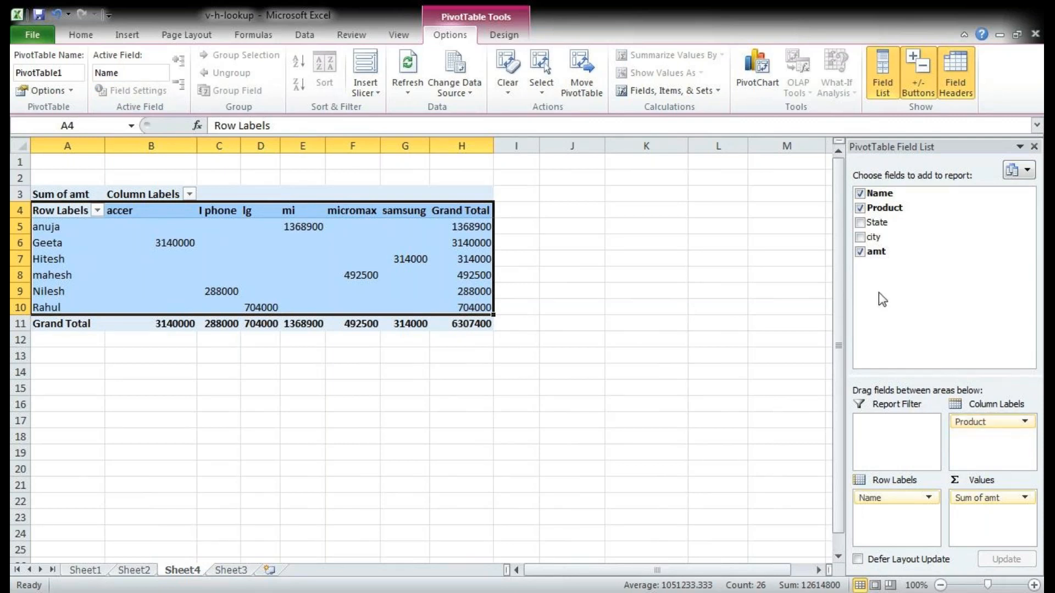
Step: Replace Product with State in the pivot table, and arrange State as row labels and Name as column labels
{"action": "left_click", "coordinate": [861, 210]}
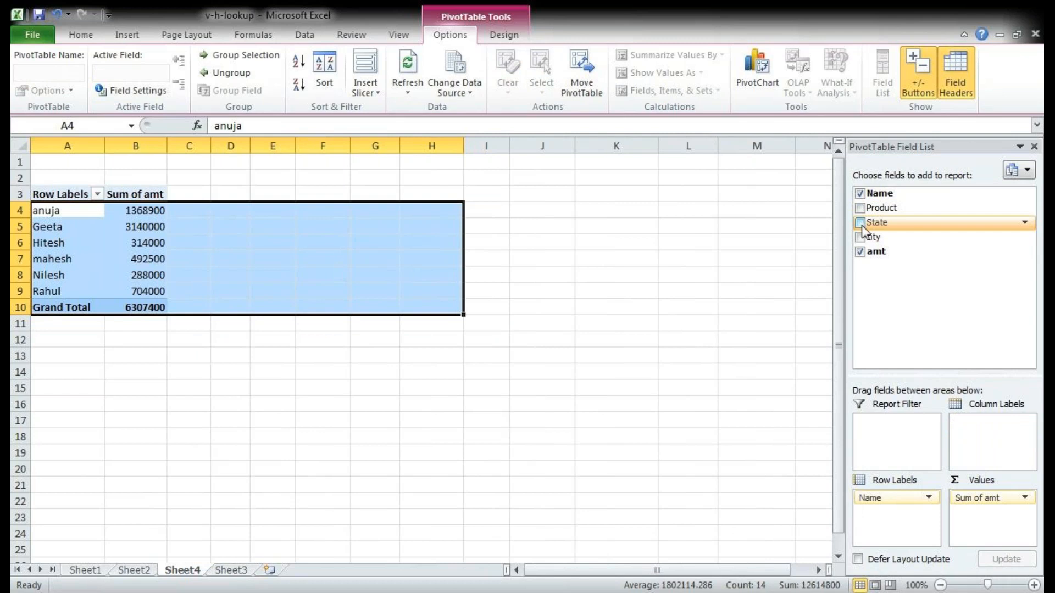
{"action": "left_click", "coordinate": [861, 224]}
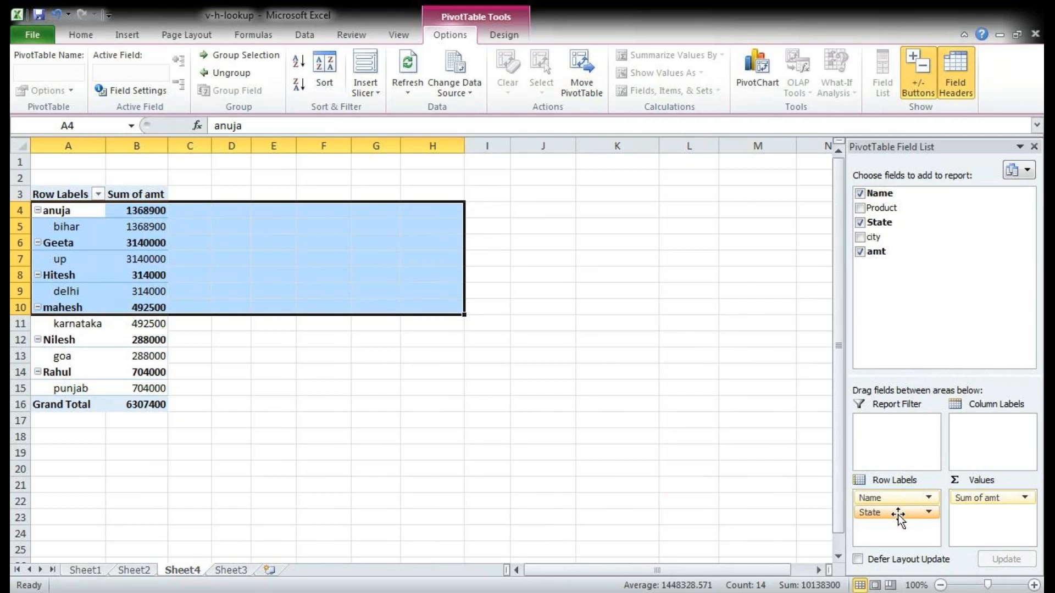
{"action": "left_click_drag", "start_coordinate": [898, 514], "coordinate": [984, 453]}
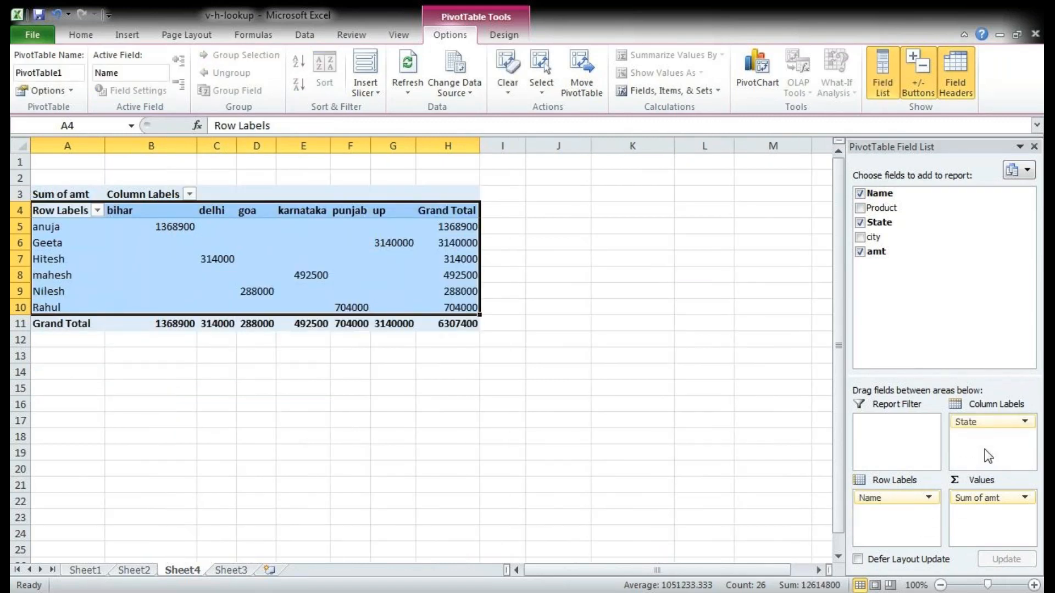
{"action": "left_click_drag", "start_coordinate": [979, 422], "coordinate": [1021, 430]}
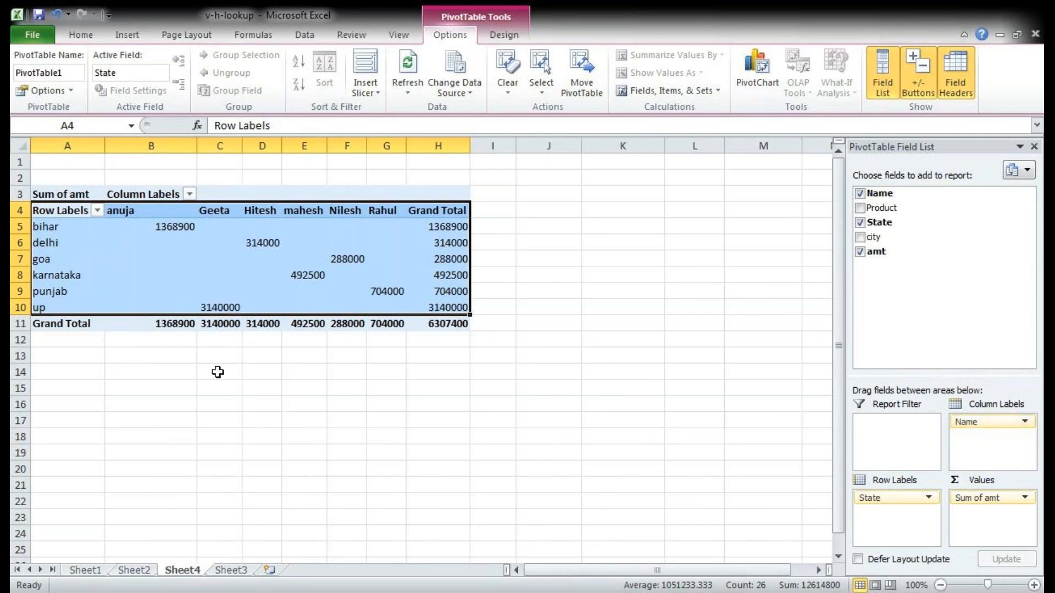
Step: Enter the first column-label name from the pivot table in cell B13 and the state bihar in cell C12
{"action": "left_click", "coordinate": [183, 367]}
{"action": "left_click", "coordinate": [177, 352]}
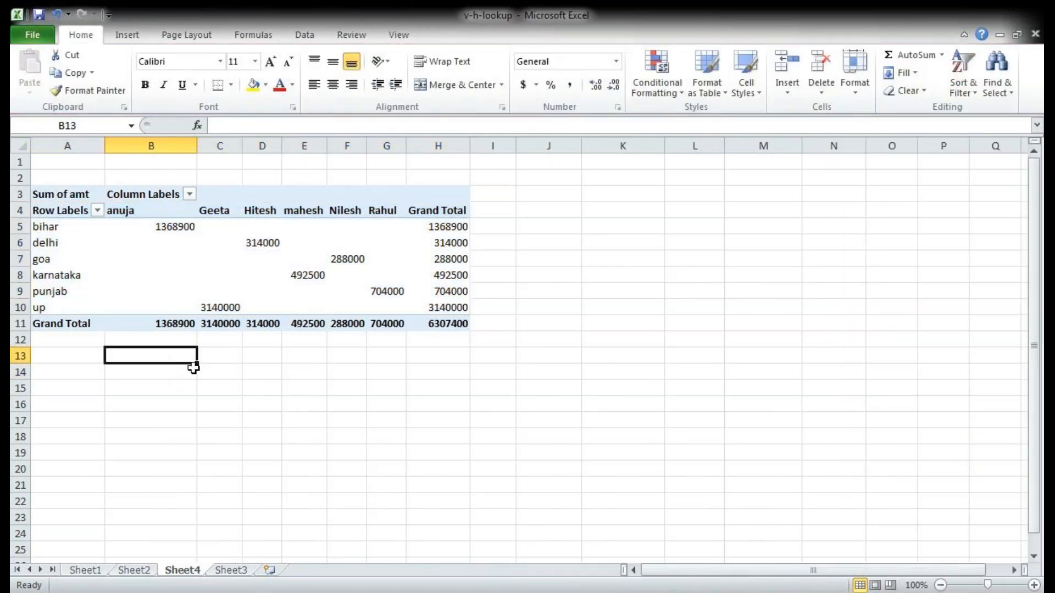
{"action": "left_click", "coordinate": [159, 377]}
{"action": "left_click", "coordinate": [77, 262]}
{"action": "left_click", "coordinate": [152, 359]}
{"action": "type", "text": "anuja"}
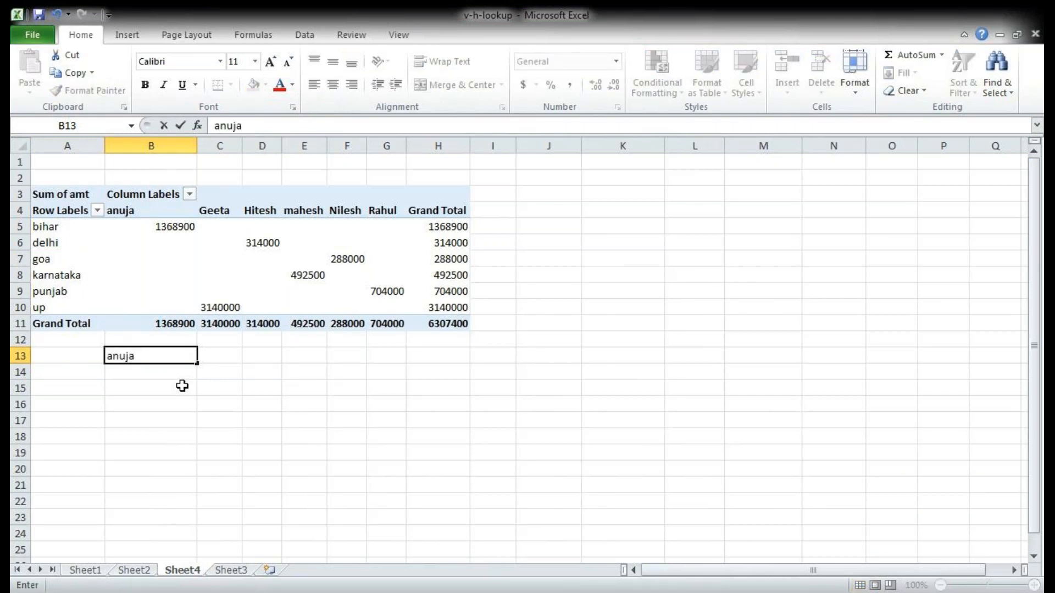
{"action": "key", "text": "Tab"}
{"action": "key", "text": "Up"}
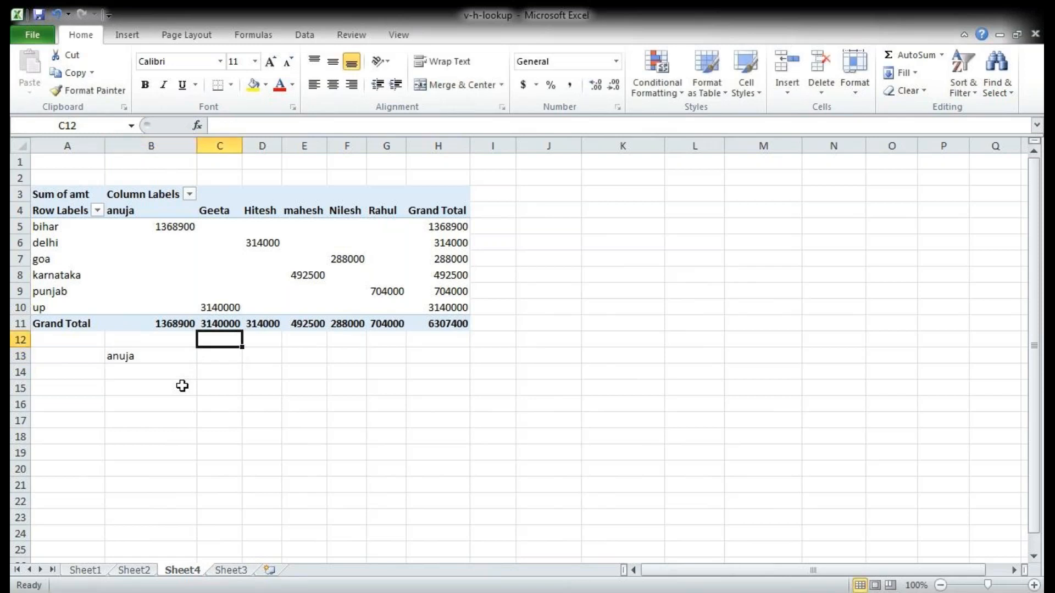
{"action": "type", "text": "biha"}
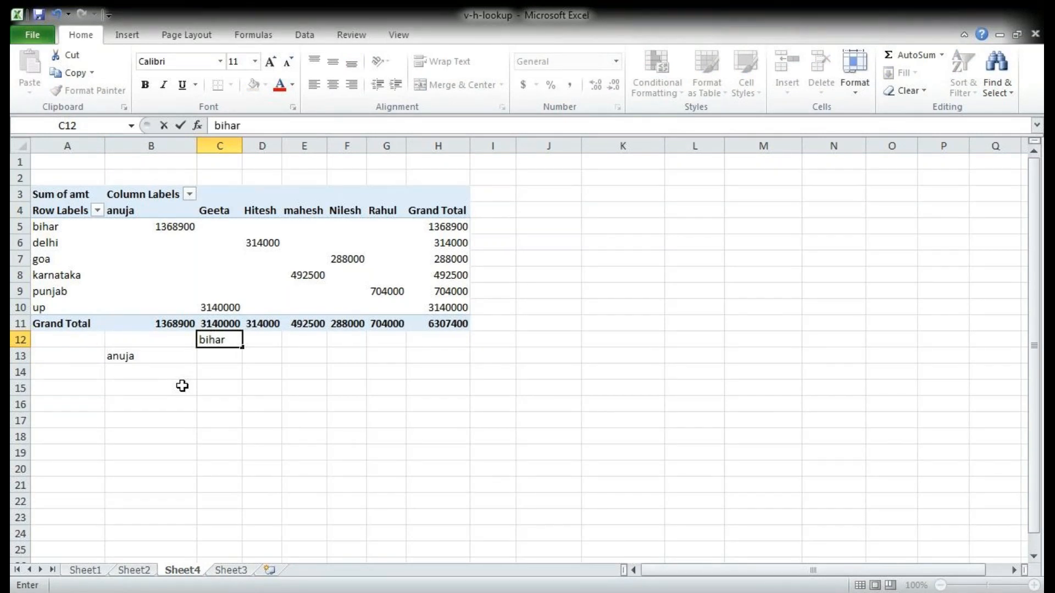
{"action": "type", "text": "r"}
{"action": "key", "text": "Return"}
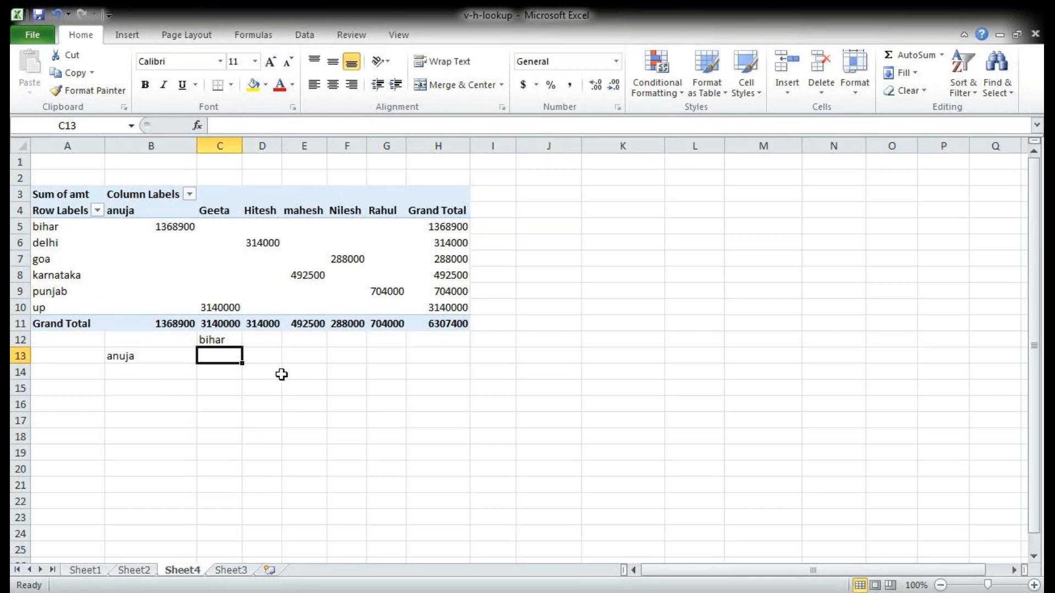
Step: Look up the bihar amount for the name in B13 by entering =HLOOKUP(B13,A4:G10,2,0) in cell C13
{"action": "type", "text": "="}
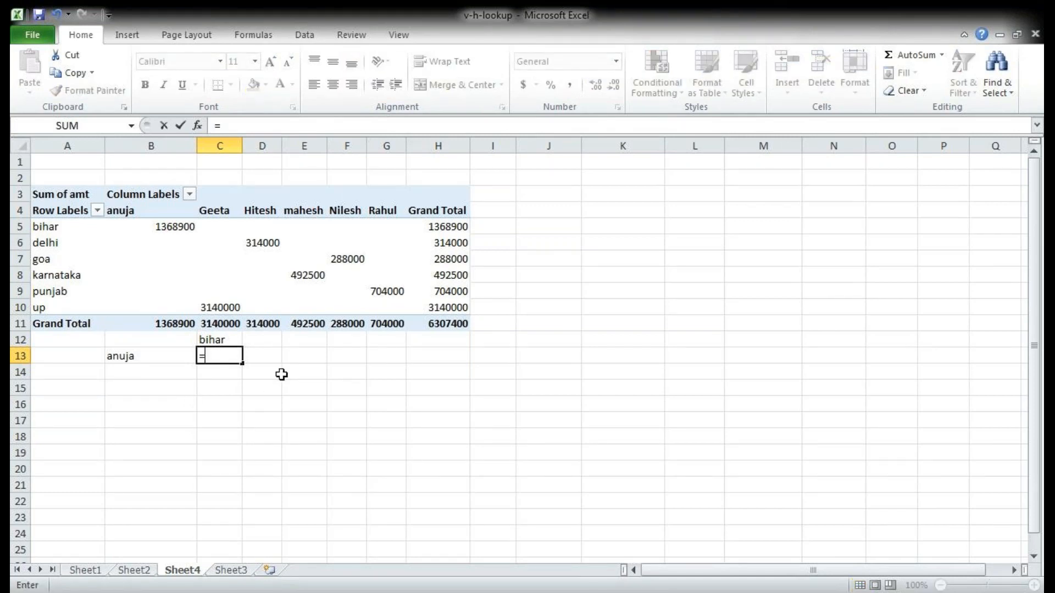
{"action": "type", "text": "hl"}
{"action": "key", "text": "Tab"}
{"action": "key", "text": "Left"}
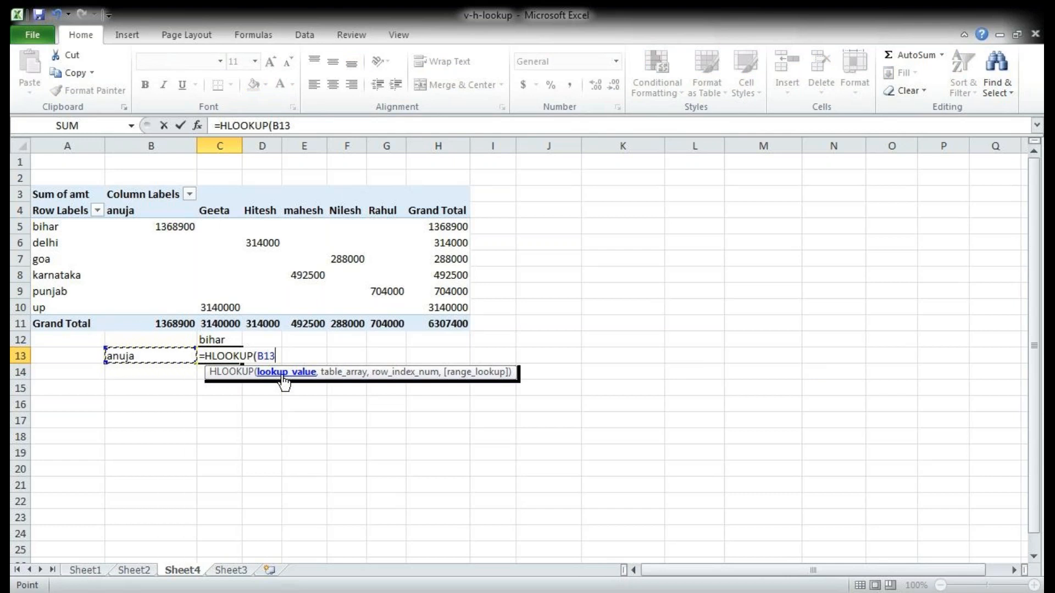
{"action": "type", "text": ","}
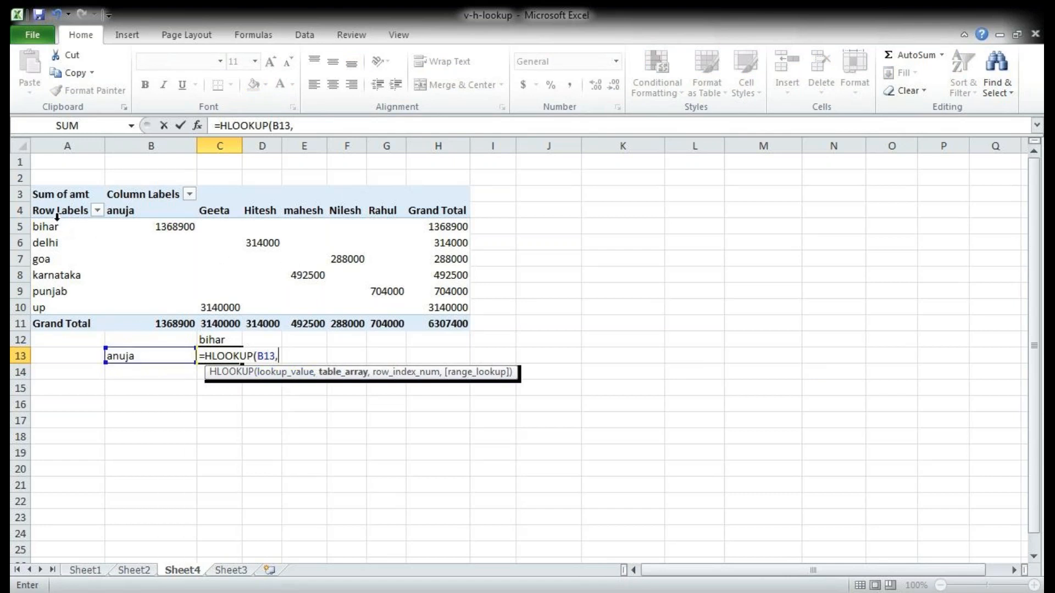
{"action": "left_click_drag", "start_coordinate": [51, 210], "coordinate": [388, 306]}
{"action": "type", "text": ","}
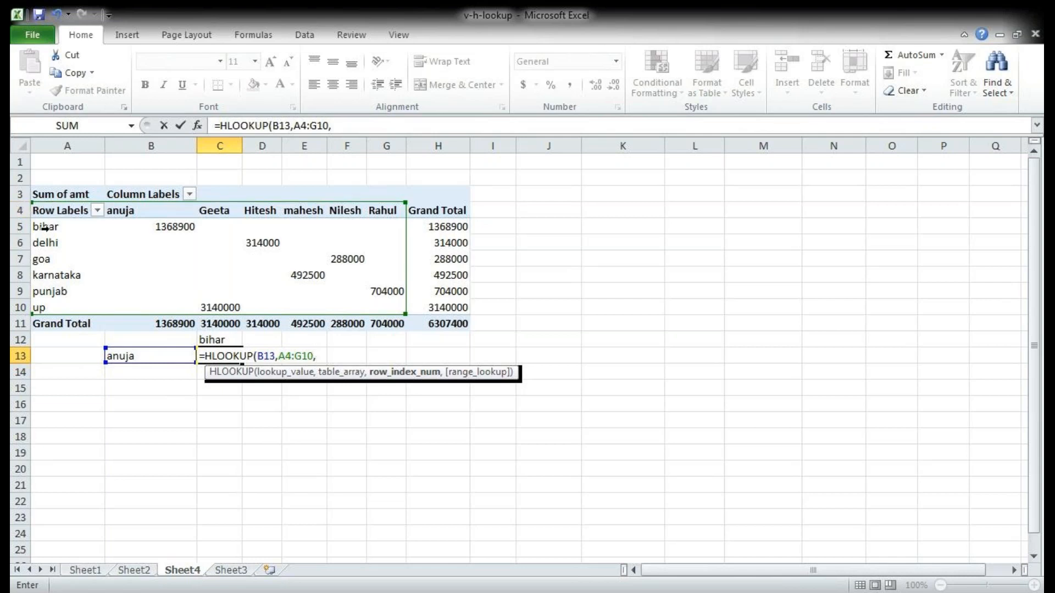
{"action": "type", "text": "2,0)"}
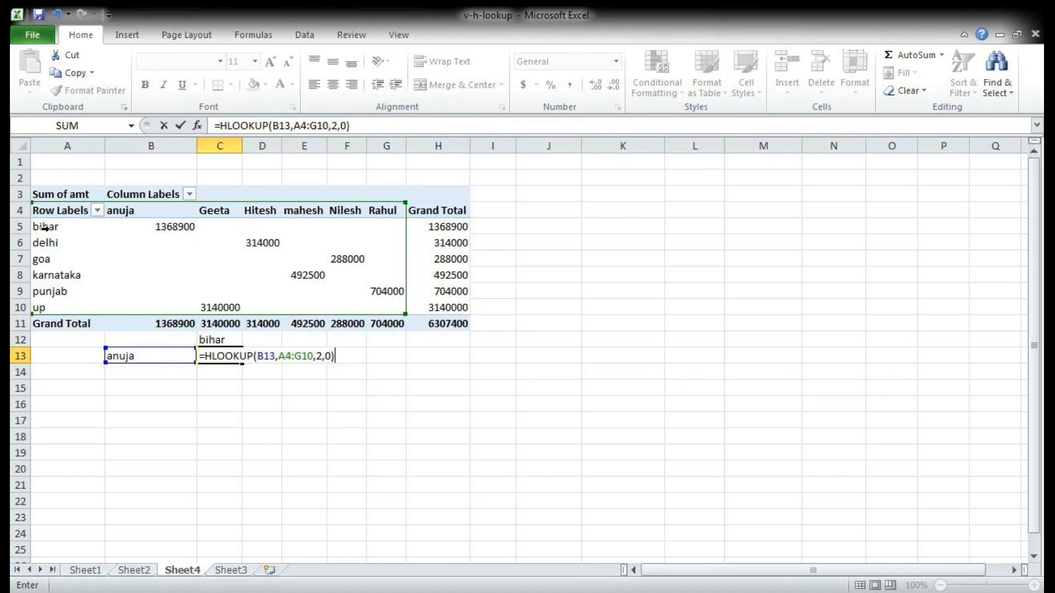
{"action": "key", "text": "Return"}
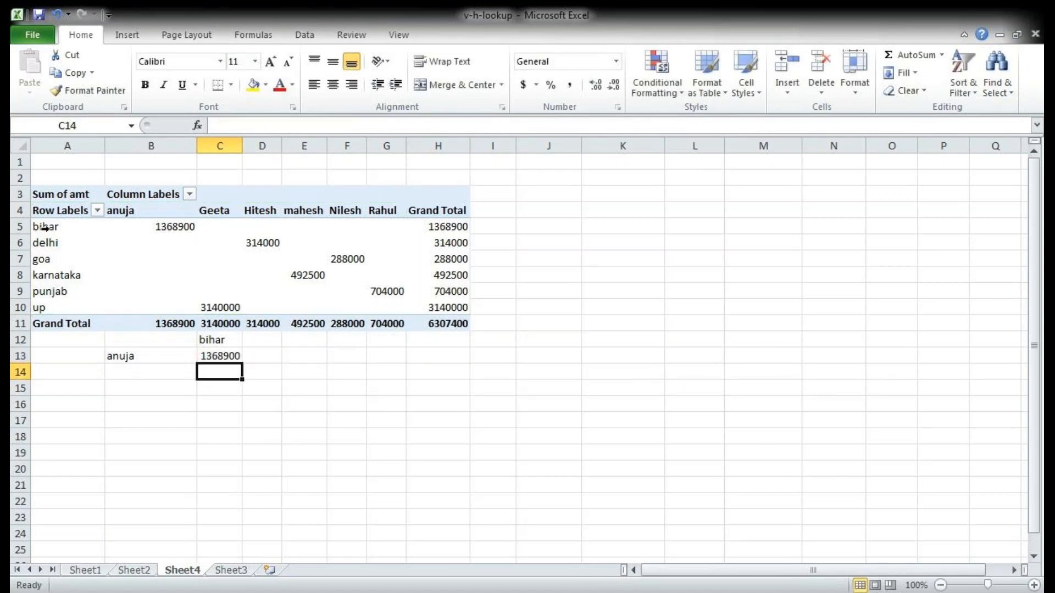
Step: Clear the HLOOKUP example below the pivot table, covering cells B12:D14
{"action": "left_click_drag", "start_coordinate": [142, 337], "coordinate": [202, 363]}
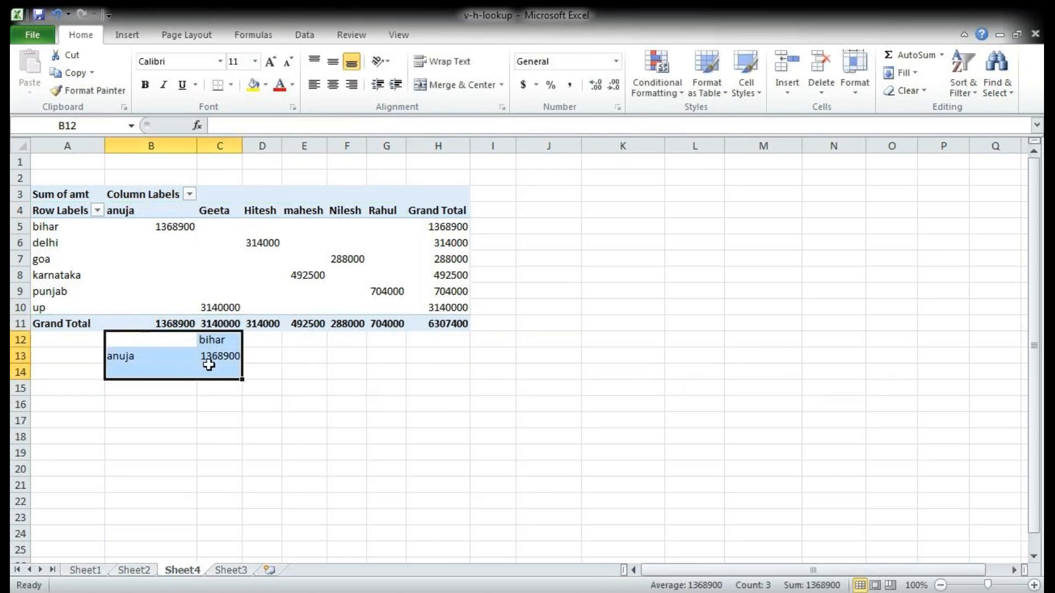
{"action": "left_click", "coordinate": [306, 387]}
{"action": "left_click", "coordinate": [213, 340]}
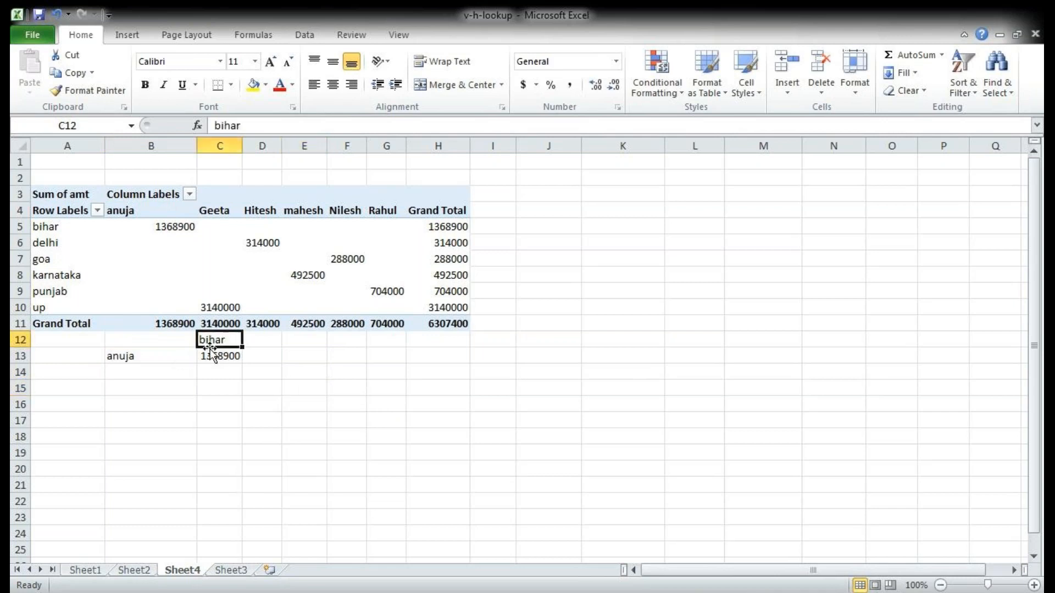
{"action": "left_click", "coordinate": [162, 370]}
{"action": "left_click", "coordinate": [163, 356]}
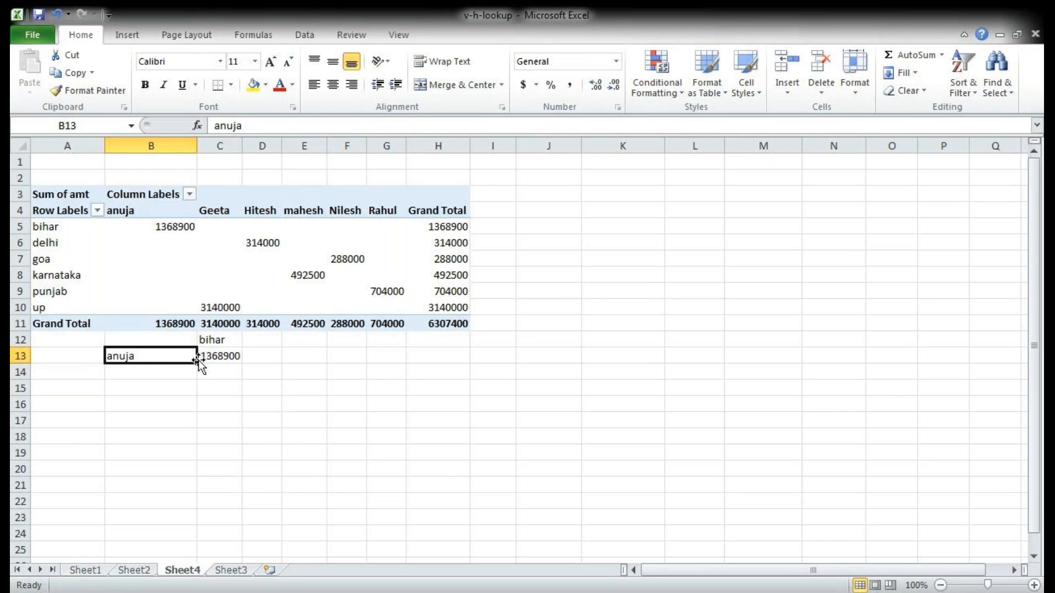
{"action": "left_click", "coordinate": [166, 340]}
{"action": "left_click_drag", "start_coordinate": [166, 340], "coordinate": [248, 364]}
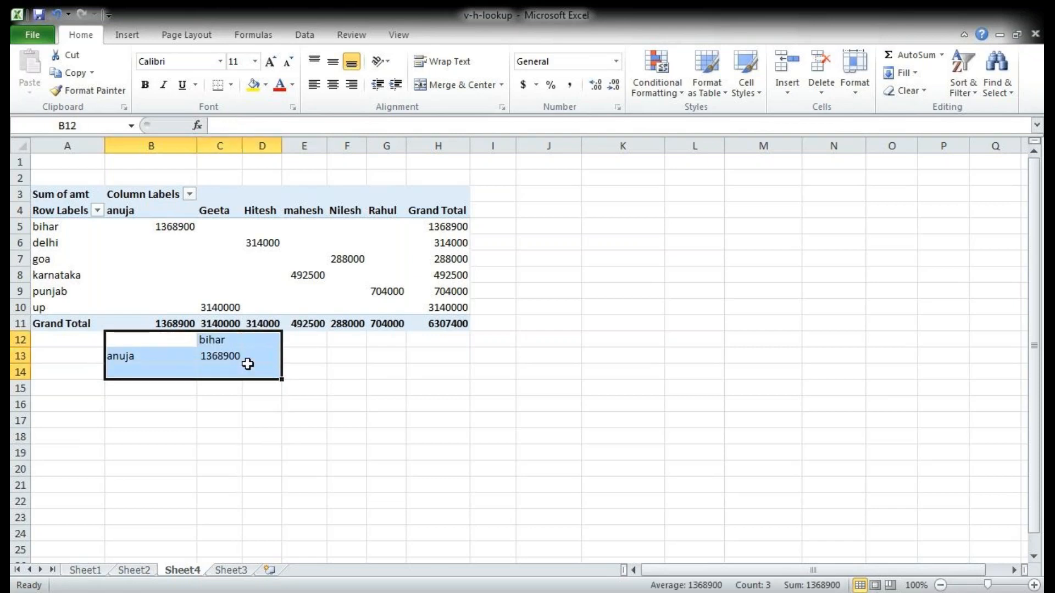
{"action": "key", "text": "Delete"}
{"action": "left_click", "coordinate": [165, 389]}
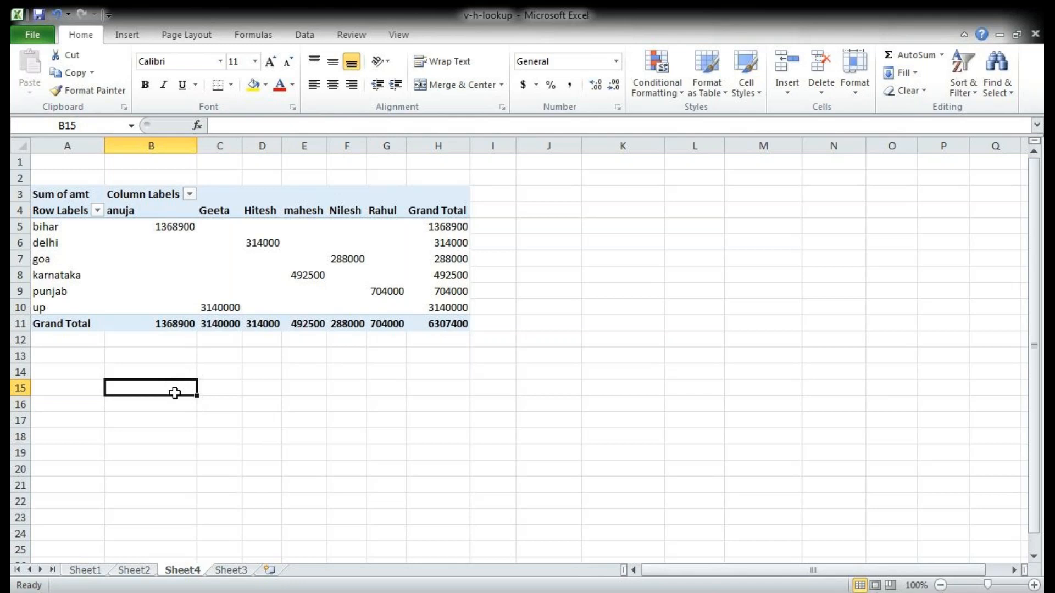
Step: Enter delhi in cell B14 as the lookup value
{"action": "left_click", "coordinate": [164, 371]}
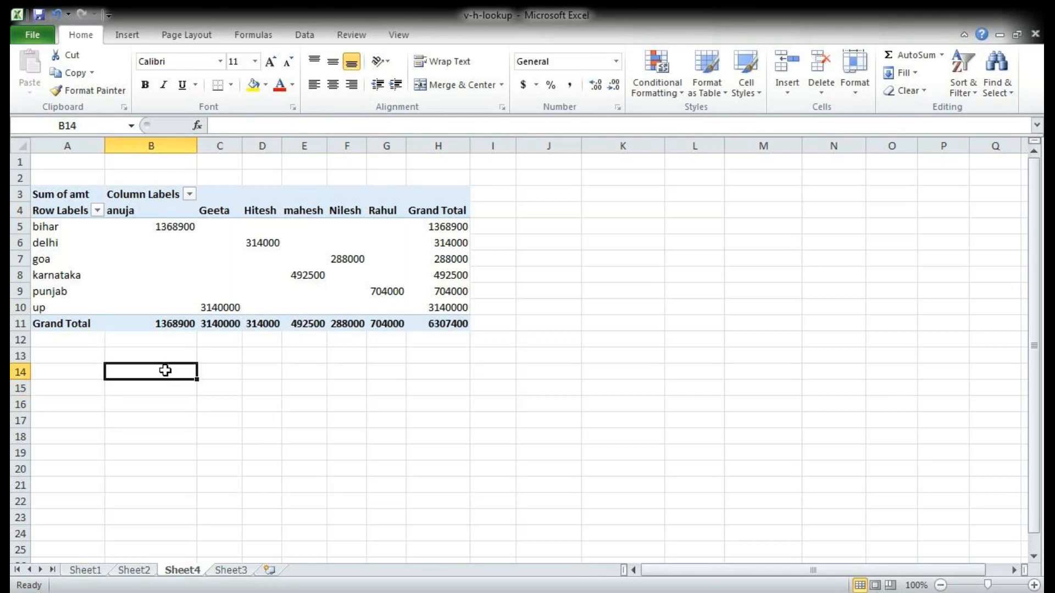
{"action": "type", "text": "delhi"}
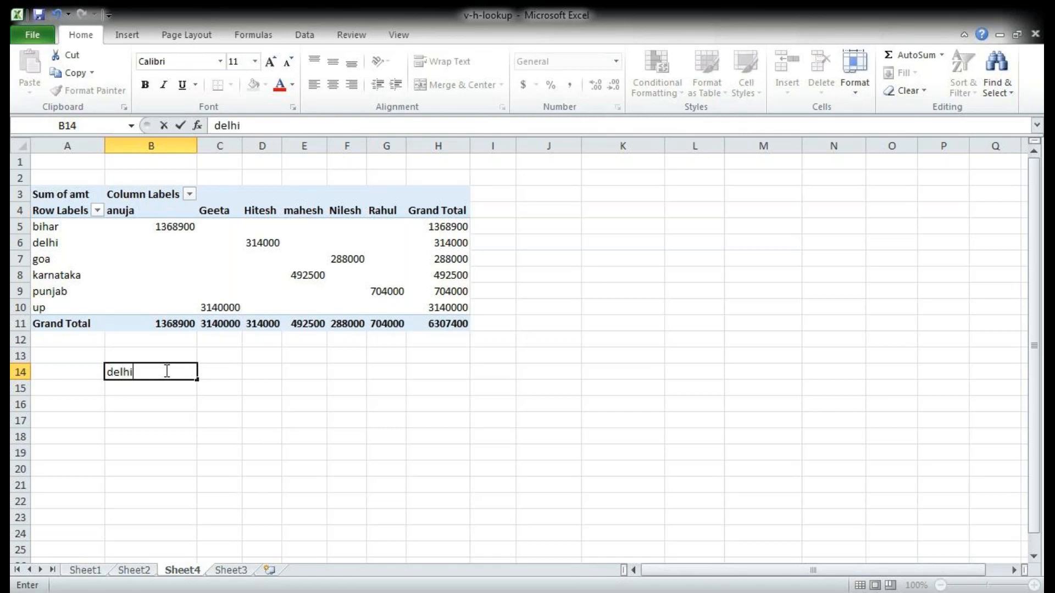
{"action": "key", "text": "Tab"}
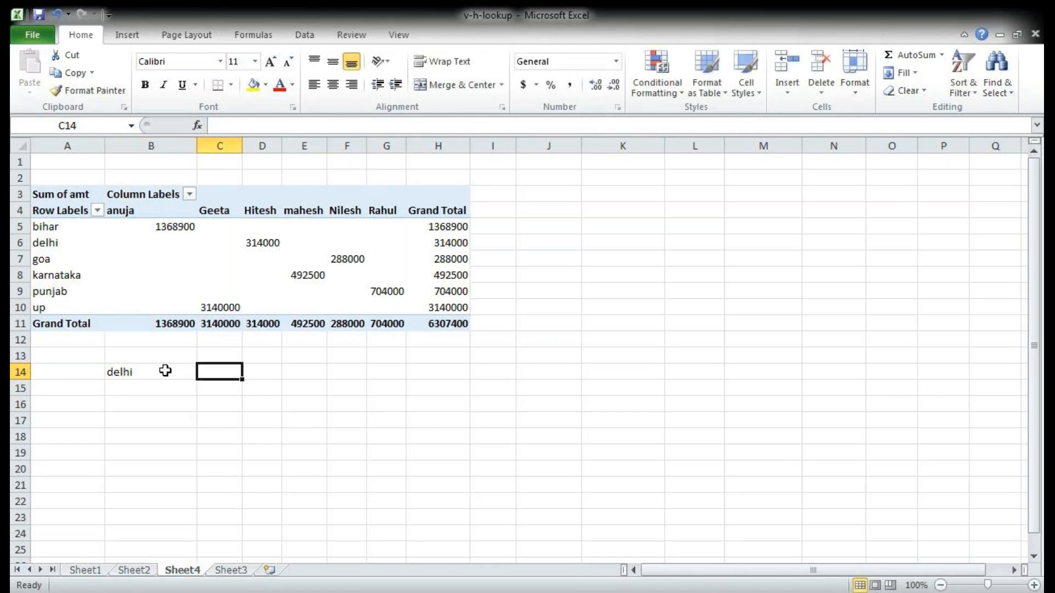
Step: Look up the amount for delhi in the pivot table's fourth column by entering =VLOOKUP(B14,A4:G10,4,0) in cell C14
{"action": "type", "text": "=vl"}
{"action": "key", "text": "Tab"}
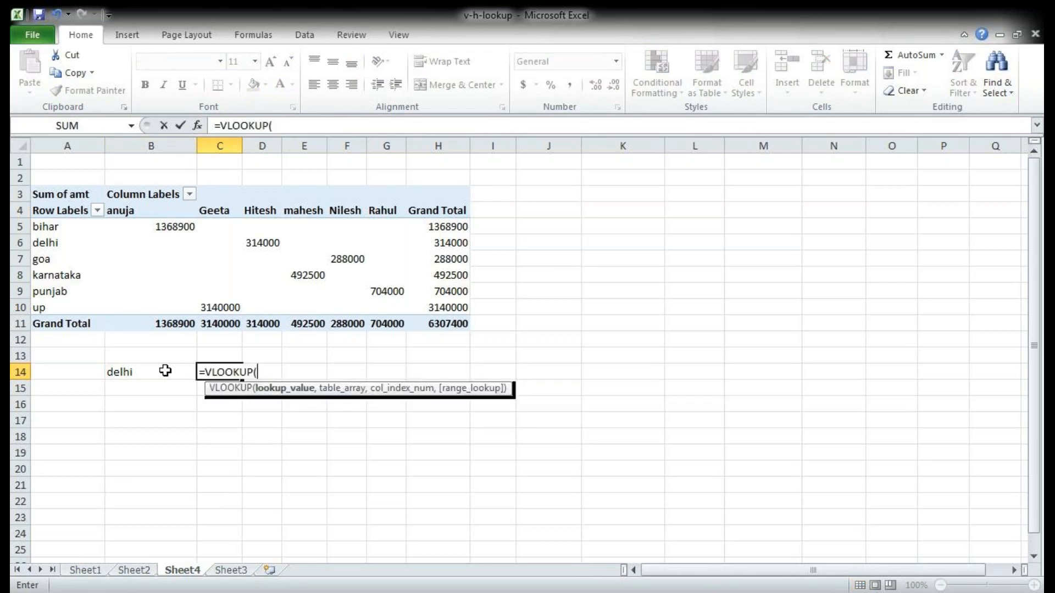
{"action": "left_click", "coordinate": [165, 371]}
{"action": "type", "text": ","}
{"action": "left_click_drag", "start_coordinate": [39, 214], "coordinate": [393, 302]}
{"action": "type", "text": ","}
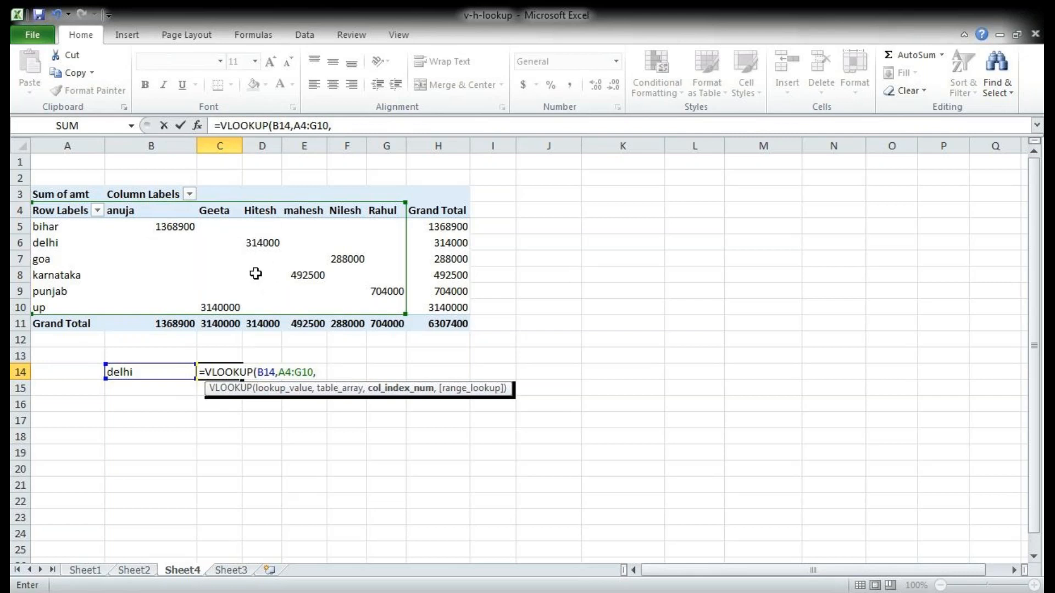
{"action": "type", "text": "4,0"}
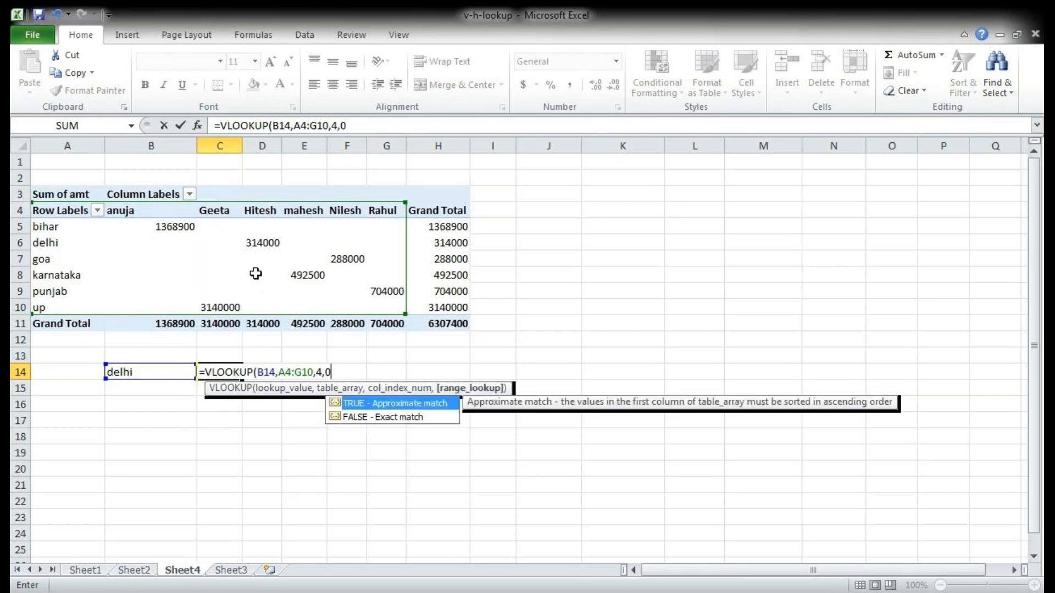
{"action": "type", "text": ")"}
{"action": "key", "text": "Return"}
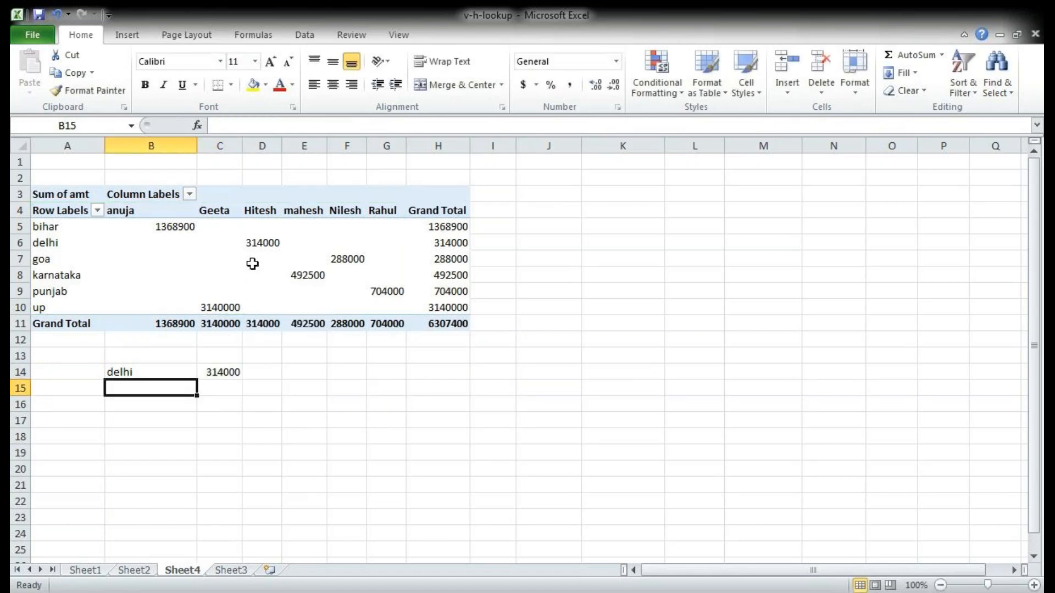
Step: Clear the VLOOKUP example below the pivot table, covering cells B14:E15
{"action": "mouse_move", "coordinate": [259, 241]}
{"action": "left_click_drag", "start_coordinate": [150, 369], "coordinate": [302, 389]}
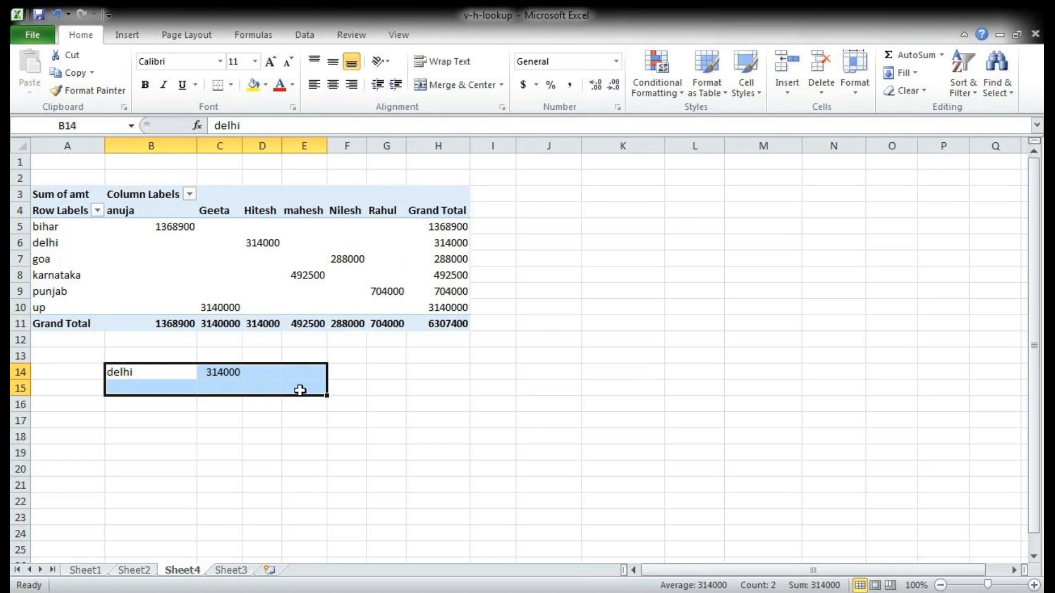
{"action": "key", "text": "Delete"}
Step: Remove State from the pivot table and move Name from the column labels to the row labels
{"action": "left_click", "coordinate": [175, 274]}
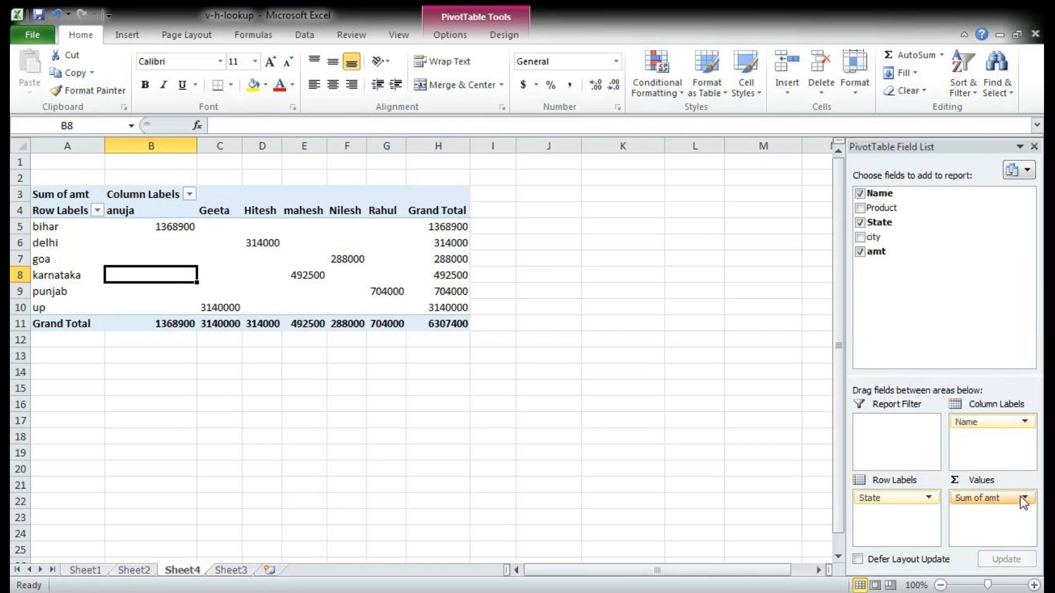
{"action": "left_click", "coordinate": [862, 222]}
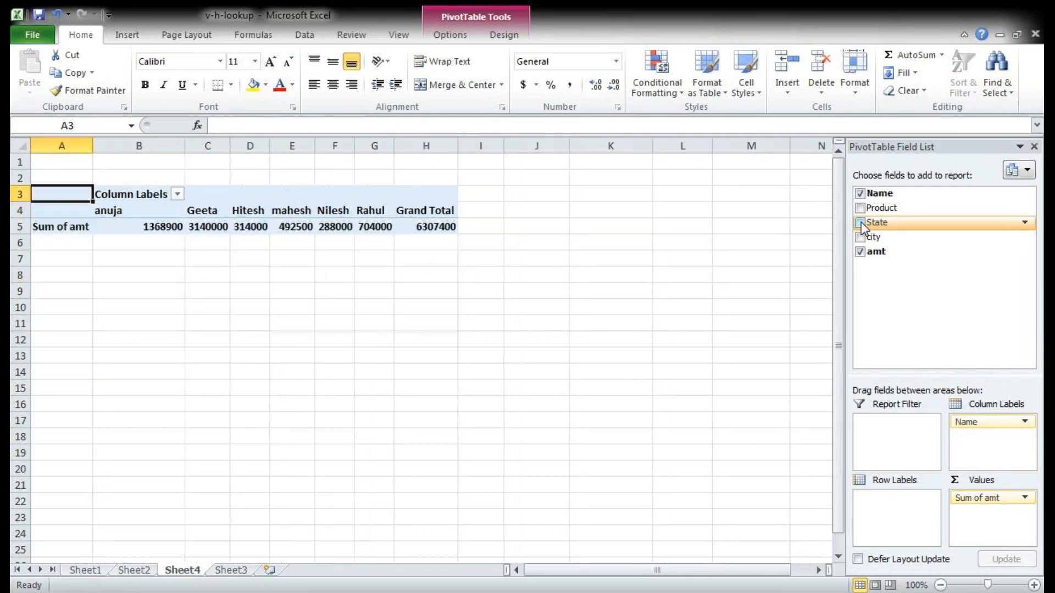
{"action": "left_click_drag", "start_coordinate": [1008, 421], "coordinate": [902, 496]}
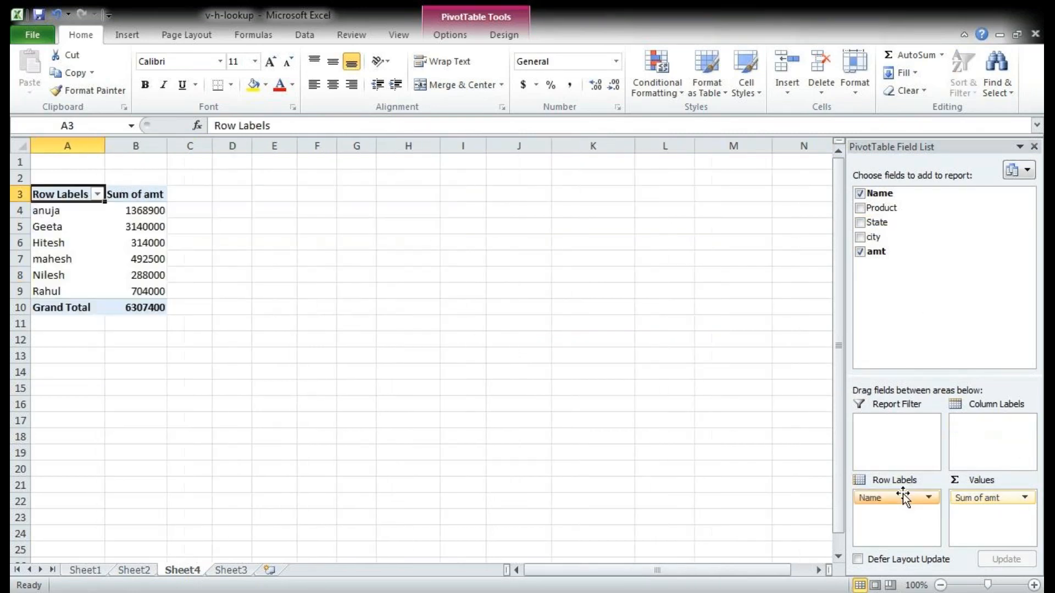
Step: Choose Count as the summary calculation in the value field settings of the amt field
{"action": "left_click", "coordinate": [1025, 498]}
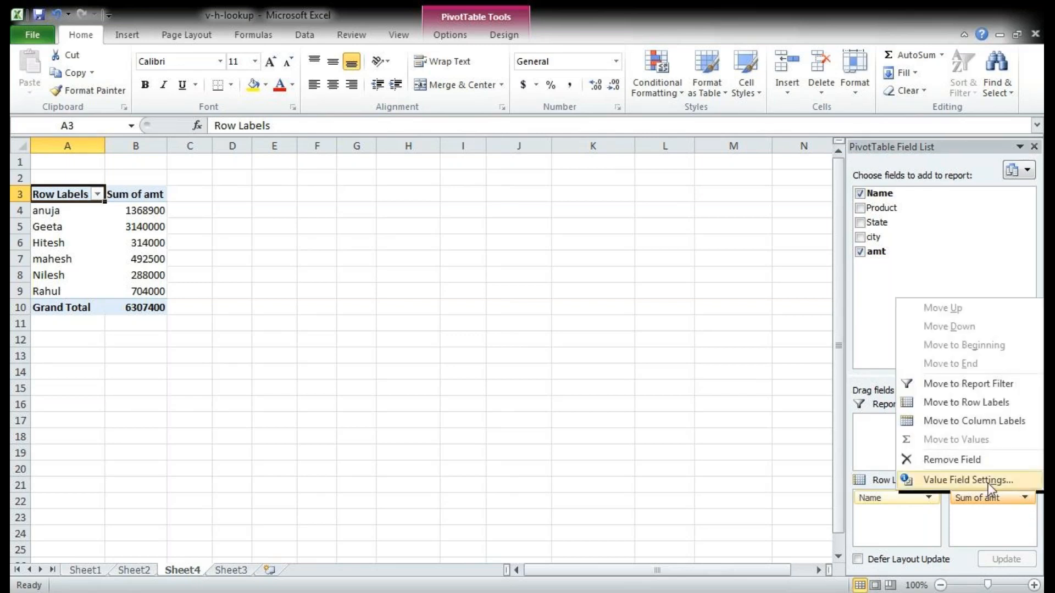
{"action": "left_click", "coordinate": [1011, 509]}
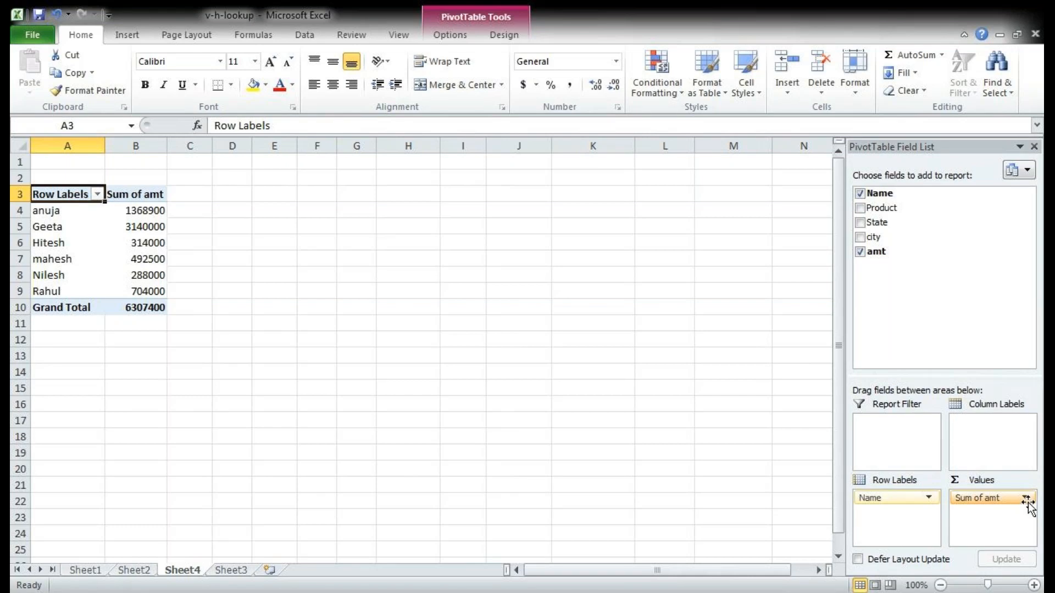
{"action": "left_click", "coordinate": [1025, 499]}
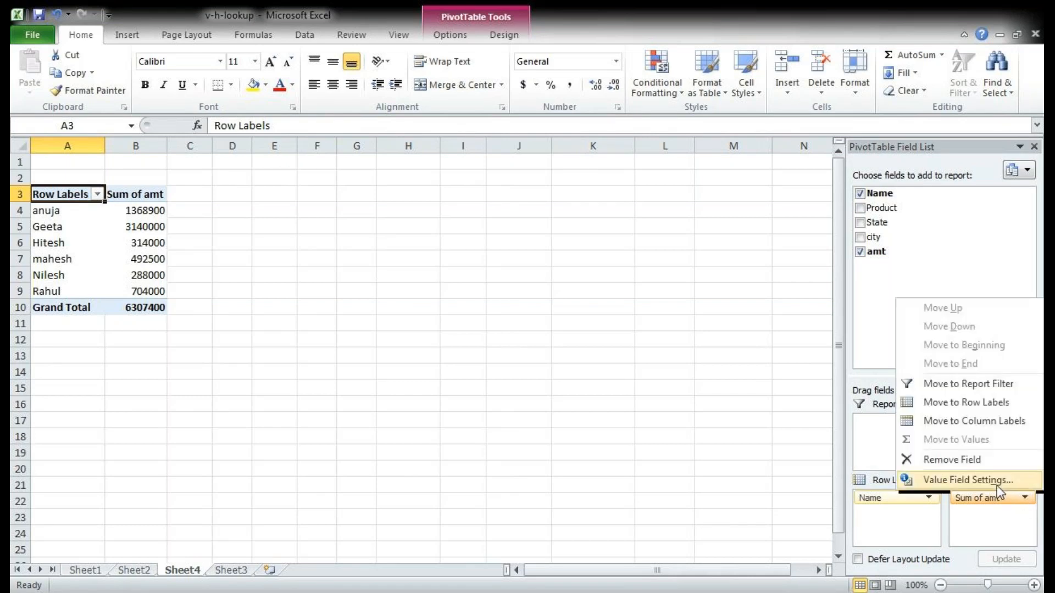
{"action": "left_click", "coordinate": [996, 484]}
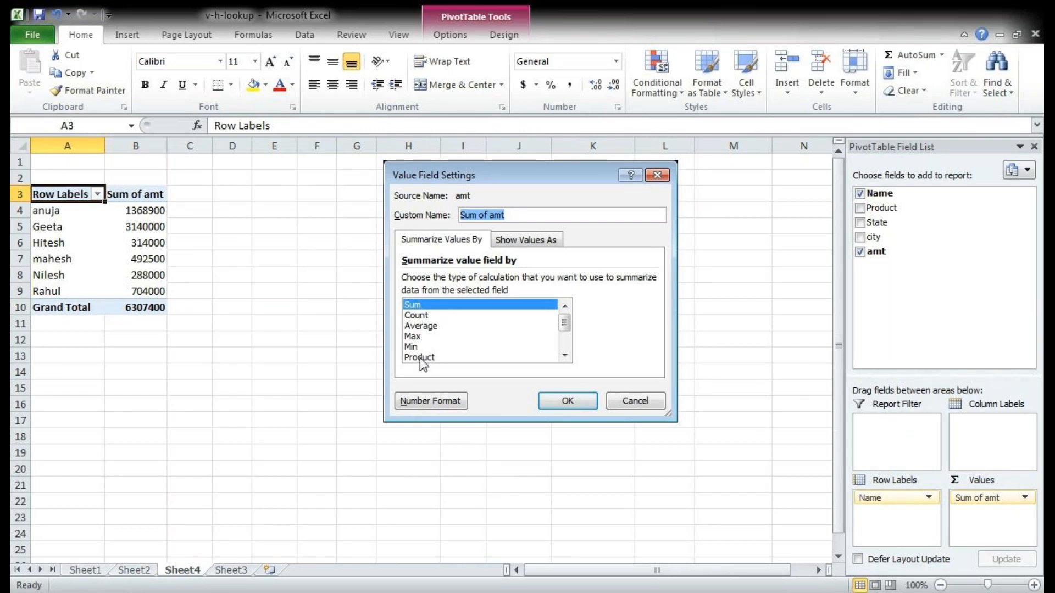
{"action": "left_click", "coordinate": [422, 318]}
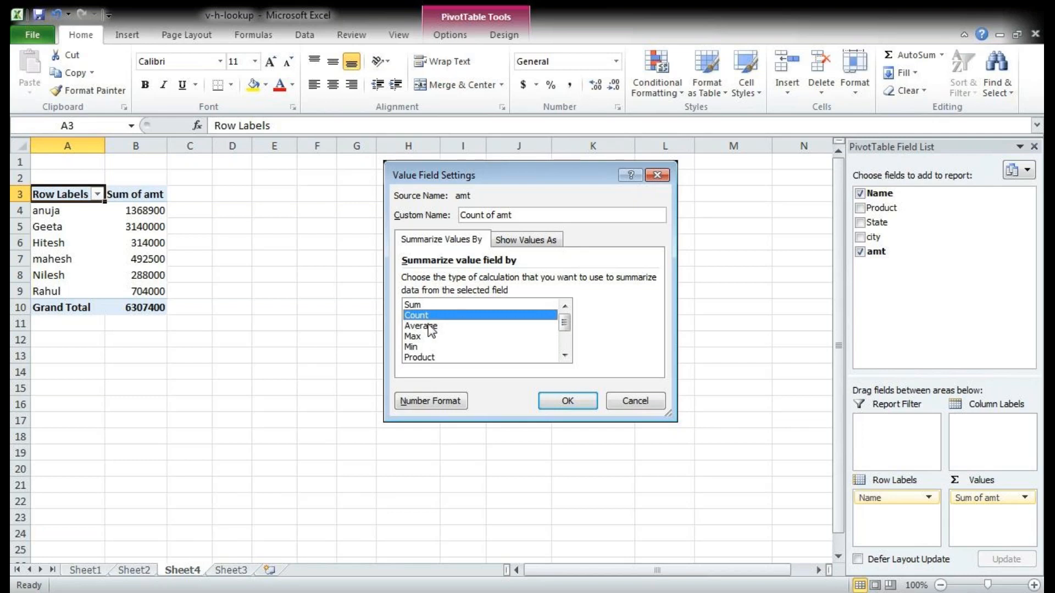
Step: Summarize the pivot table's amt field by Average instead of Sum
{"action": "left_click", "coordinate": [430, 327]}
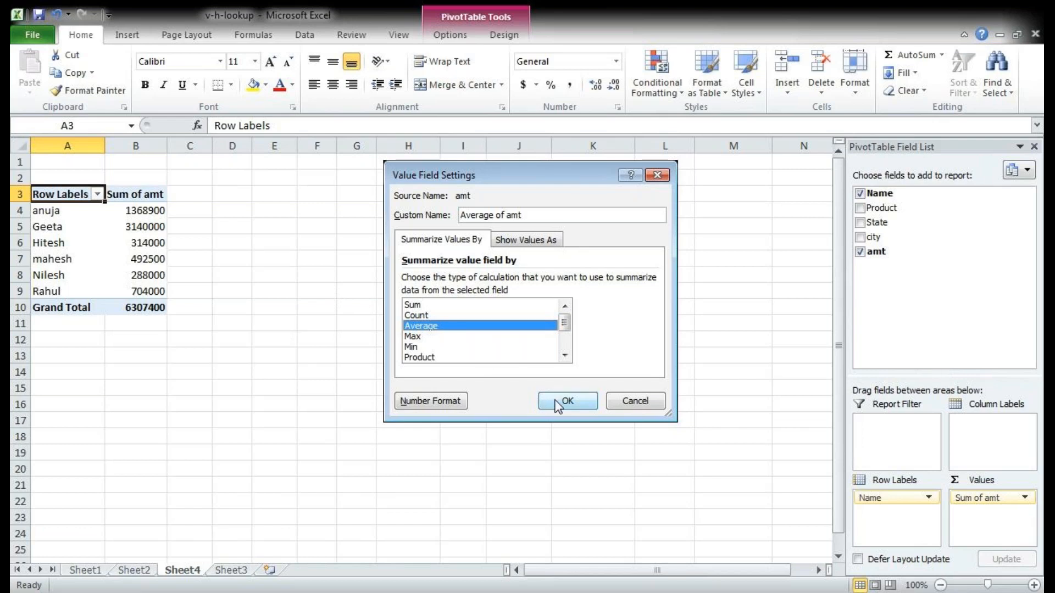
{"action": "left_click", "coordinate": [569, 401]}
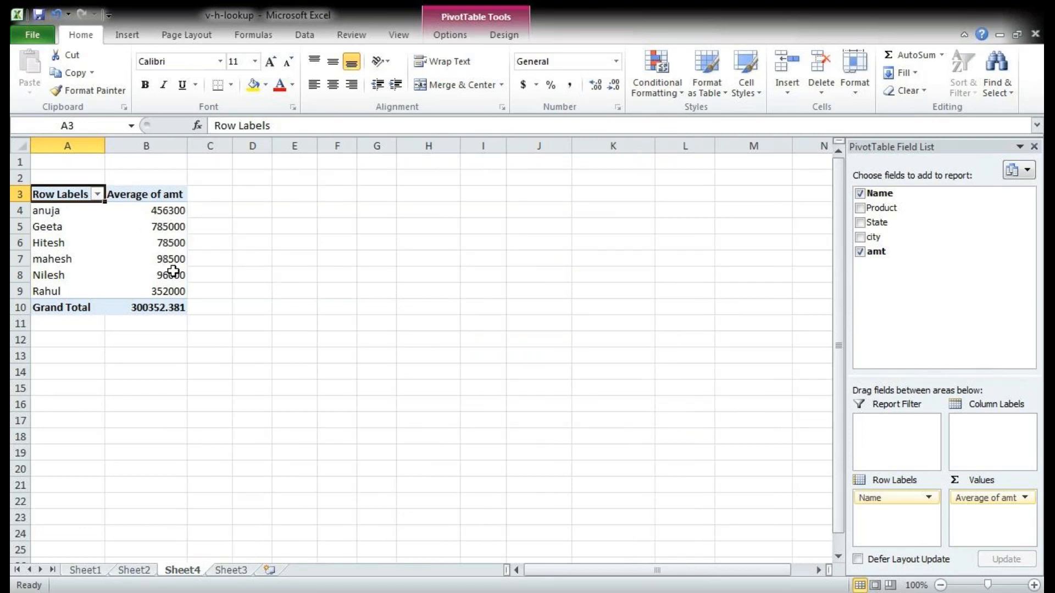
{"action": "mouse_move", "coordinate": [184, 284]}
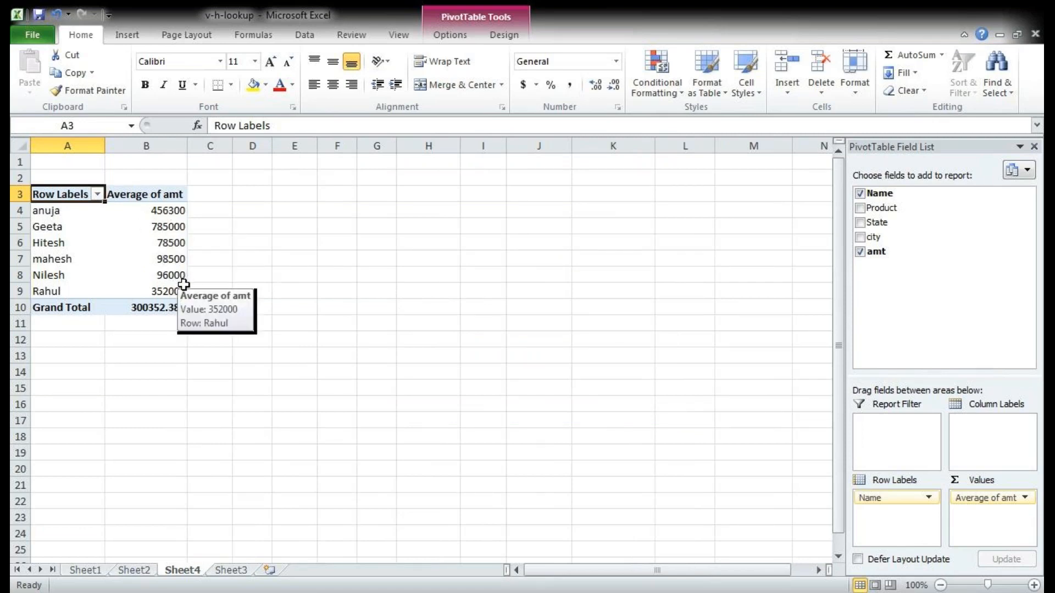
{"action": "mouse_move", "coordinate": [170, 219]}
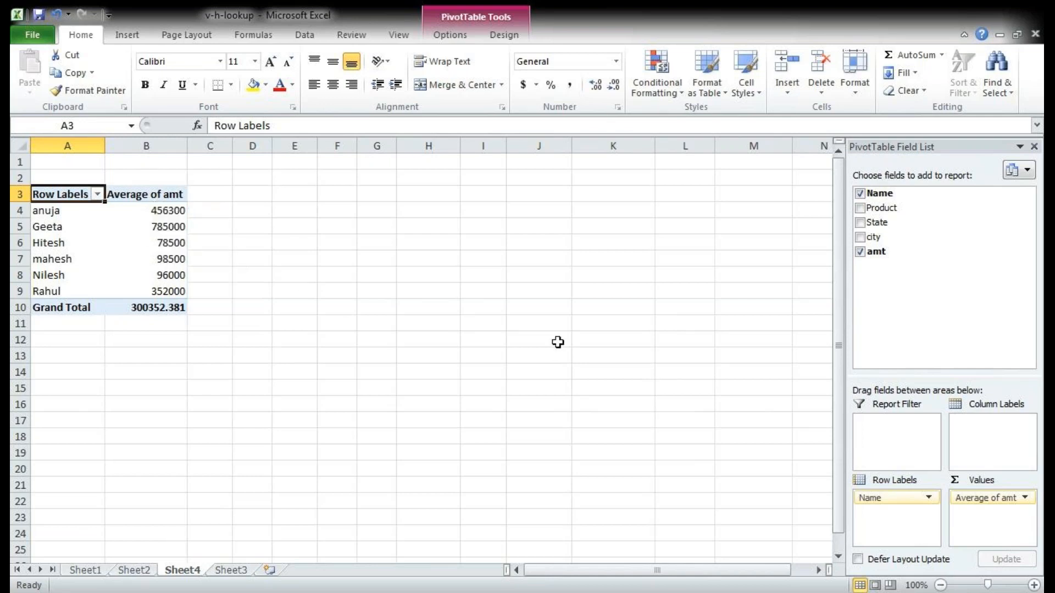
Step: Change the amt field's summary calculation to Max in the value field settings
{"action": "left_click", "coordinate": [1025, 498]}
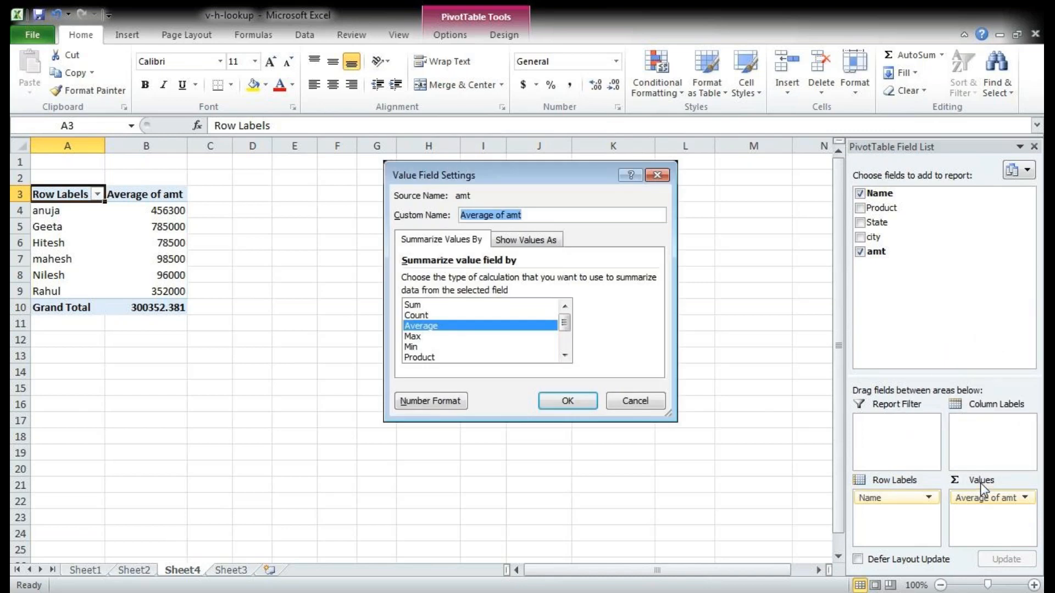
{"action": "left_click", "coordinate": [413, 336]}
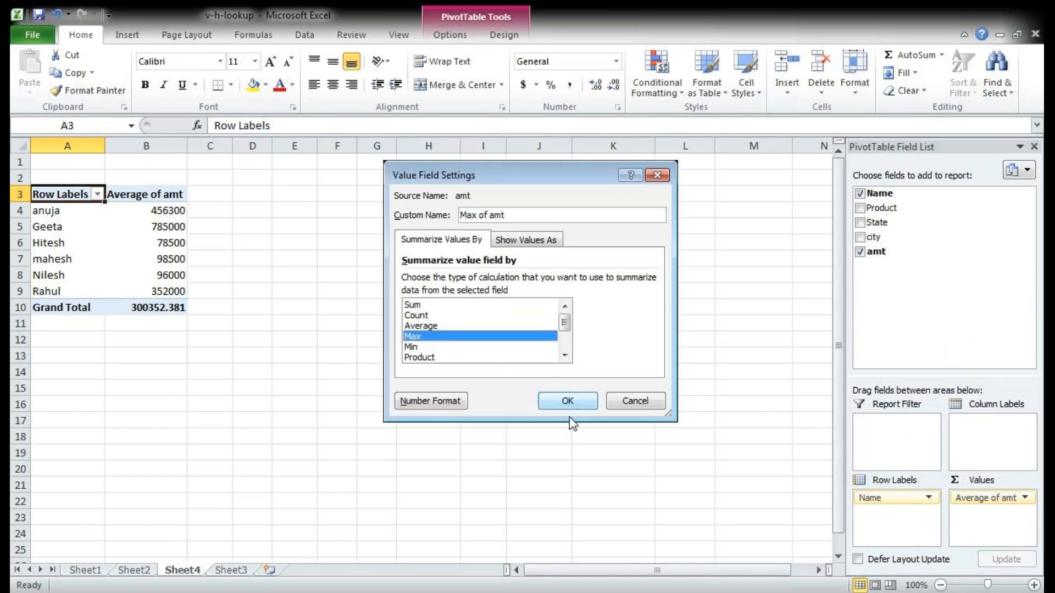
{"action": "left_click", "coordinate": [568, 401]}
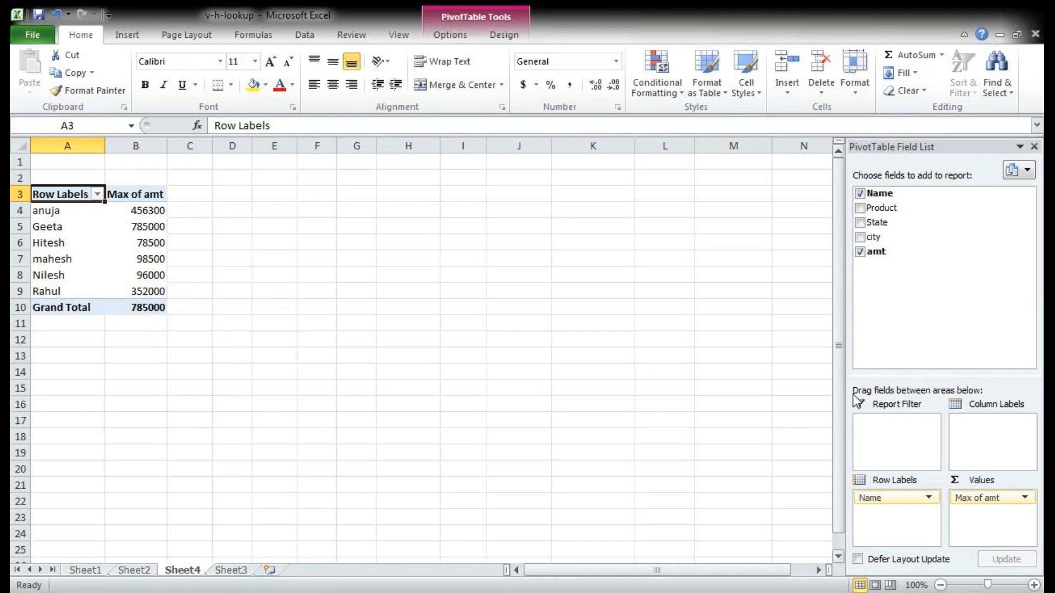
Step: Change the amt field's summary calculation to Min in the value field settings
{"action": "left_click", "coordinate": [1026, 498]}
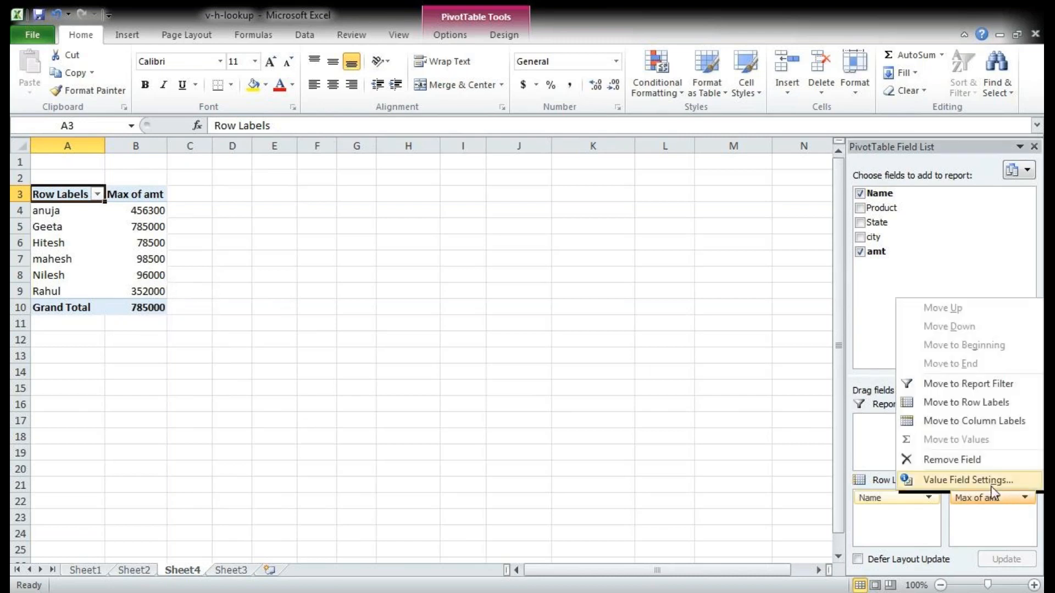
{"action": "left_click", "coordinate": [978, 480]}
{"action": "left_click", "coordinate": [426, 346]}
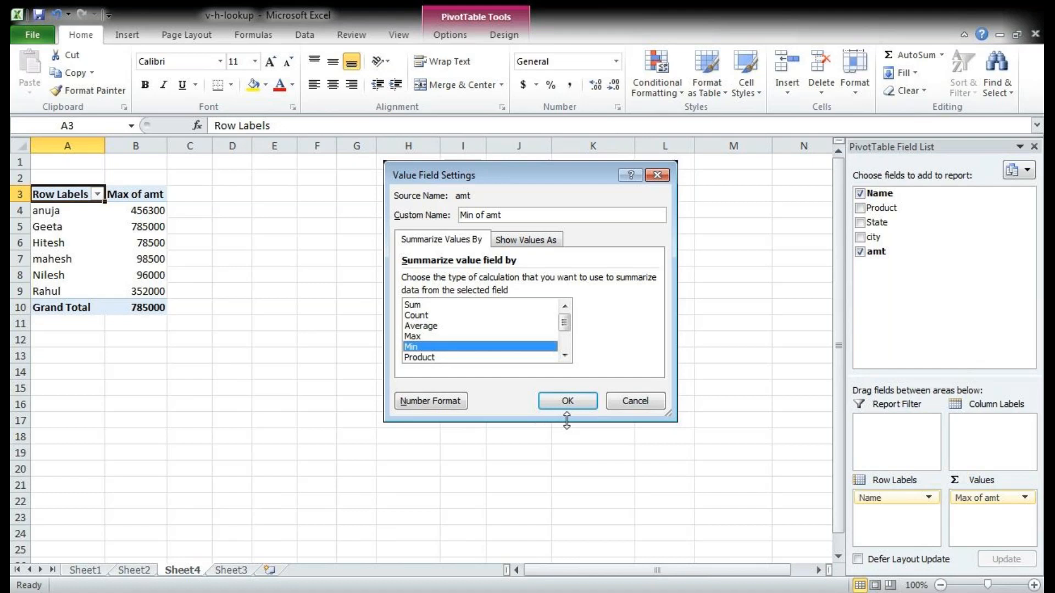
{"action": "left_click", "coordinate": [567, 403]}
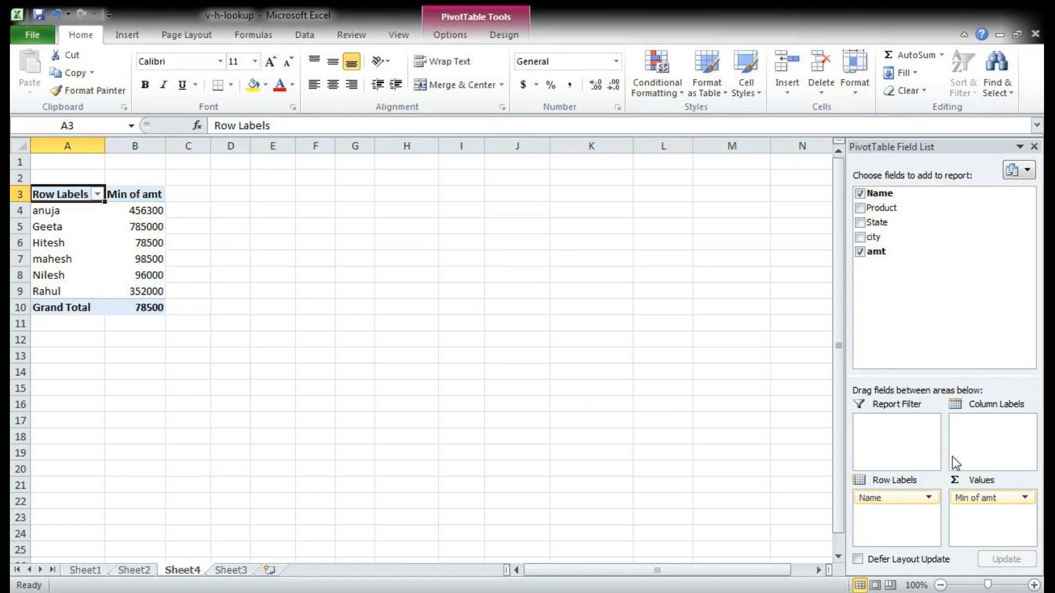
Step: Set the amt field's summary calculation back to Sum in the value field settings
{"action": "left_click", "coordinate": [999, 499]}
{"action": "left_click", "coordinate": [940, 478]}
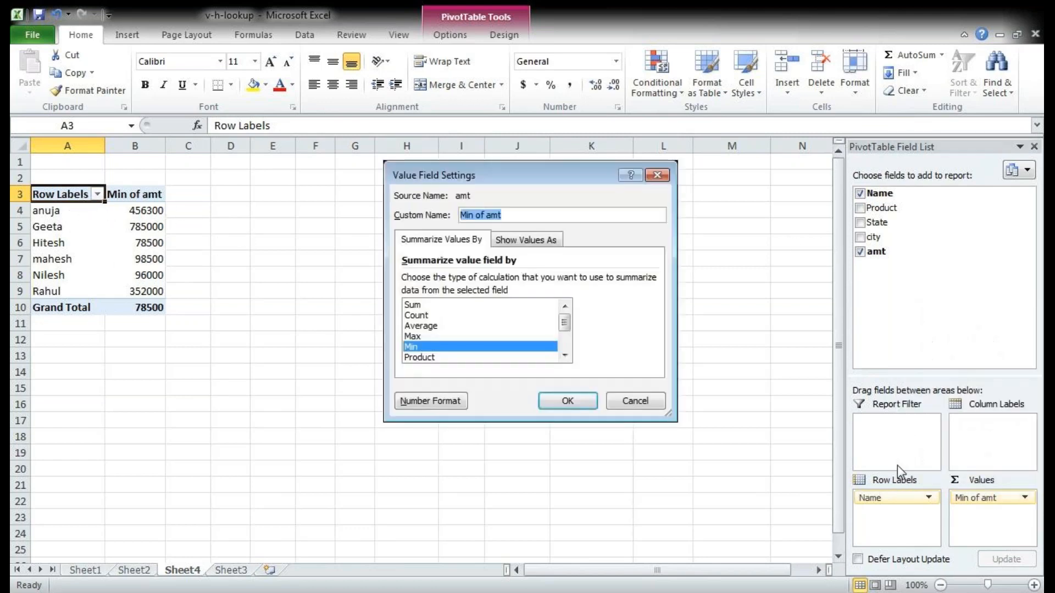
{"action": "left_click", "coordinate": [439, 305]}
{"action": "left_click", "coordinate": [568, 401]}
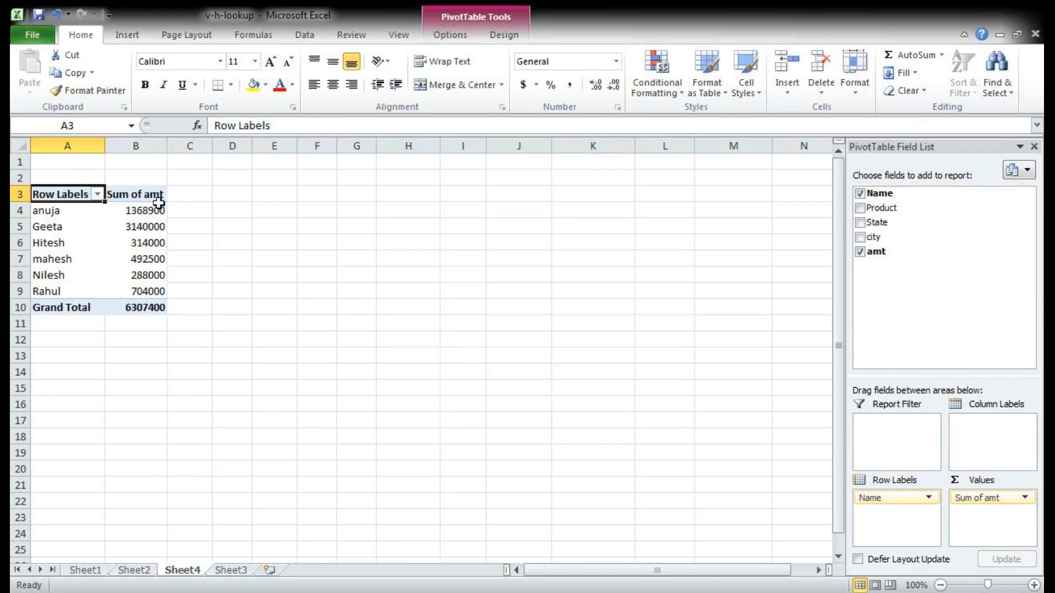
Step: Insert a 2-D clustered column chart from the pivot table range A3:B9, leaving out the grand total
{"action": "left_click", "coordinate": [314, 254]}
{"action": "left_click_drag", "start_coordinate": [59, 193], "coordinate": [132, 292]}
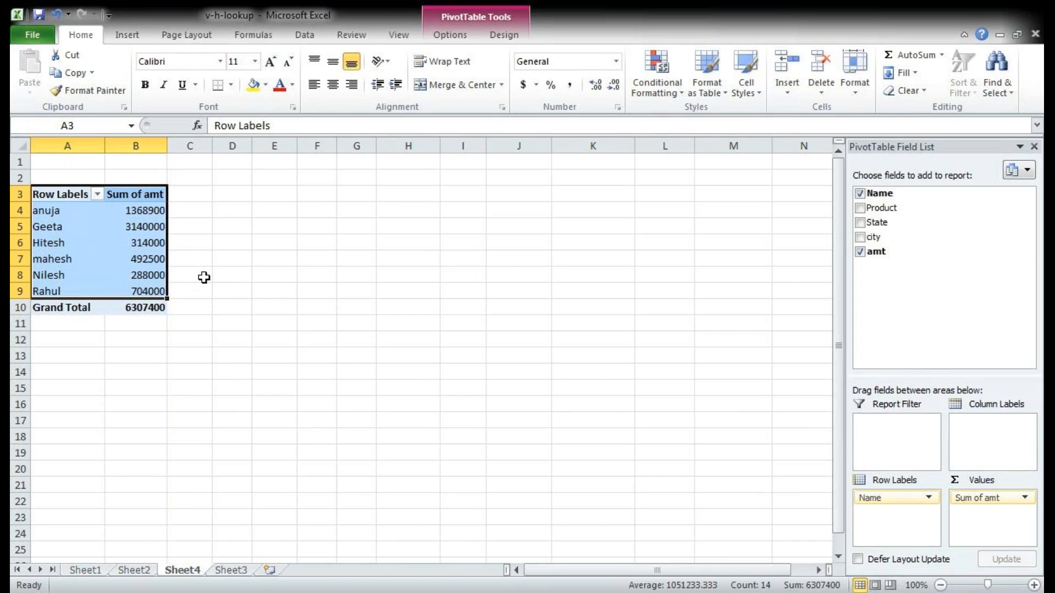
{"action": "left_click", "coordinate": [137, 40]}
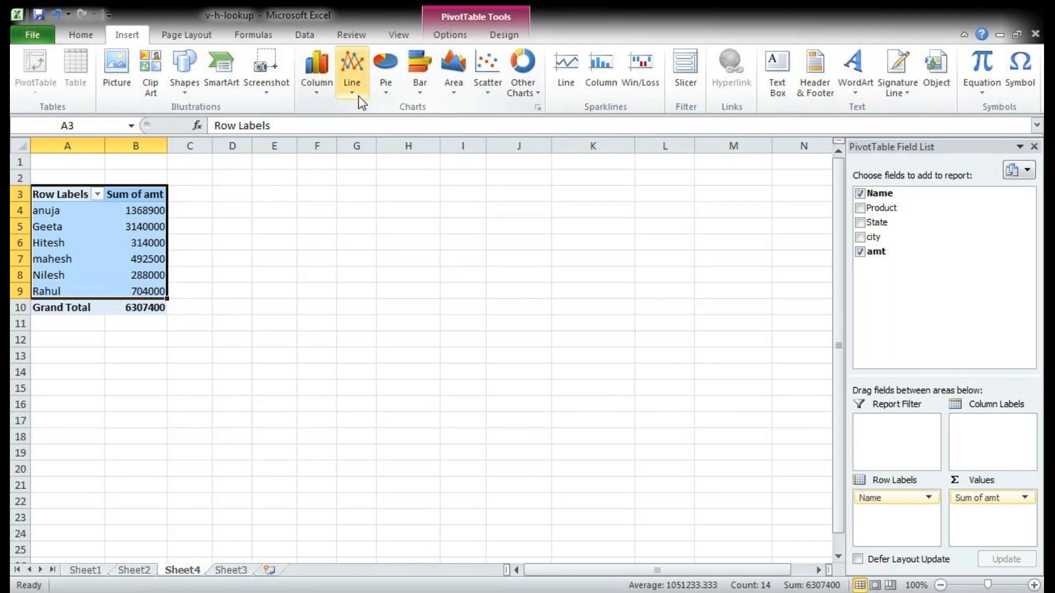
{"action": "left_click", "coordinate": [326, 102]}
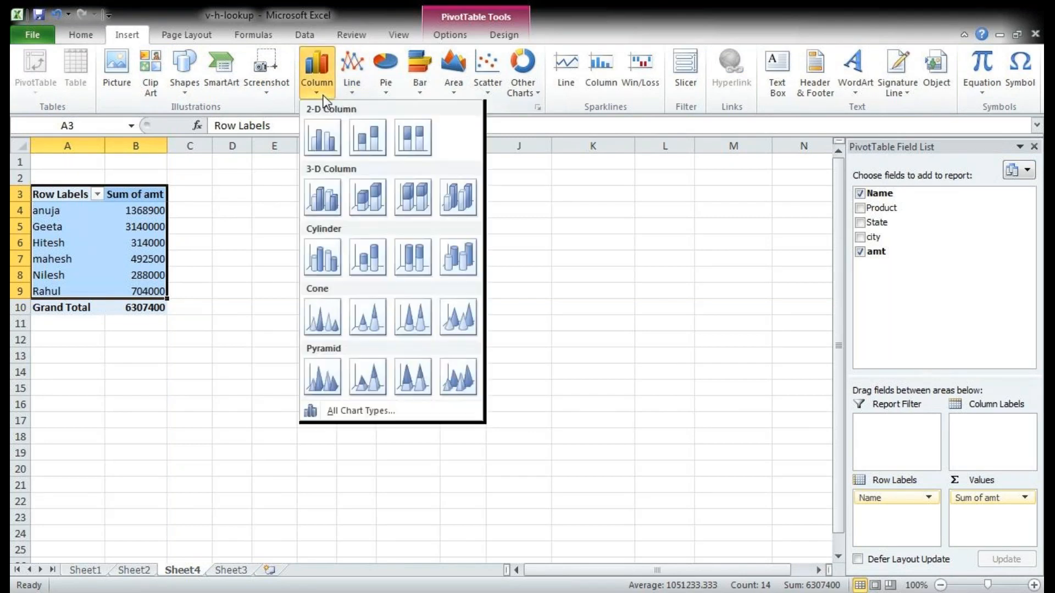
{"action": "left_click", "coordinate": [328, 141]}
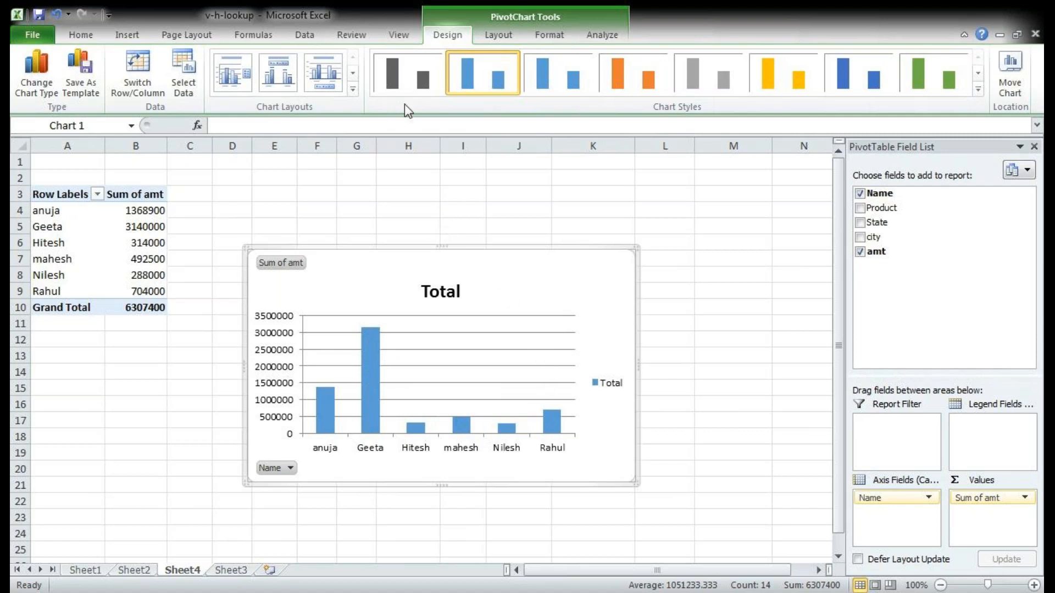
Step: Change the column pivot chart to a 2-D line chart
{"action": "left_click", "coordinate": [127, 36]}
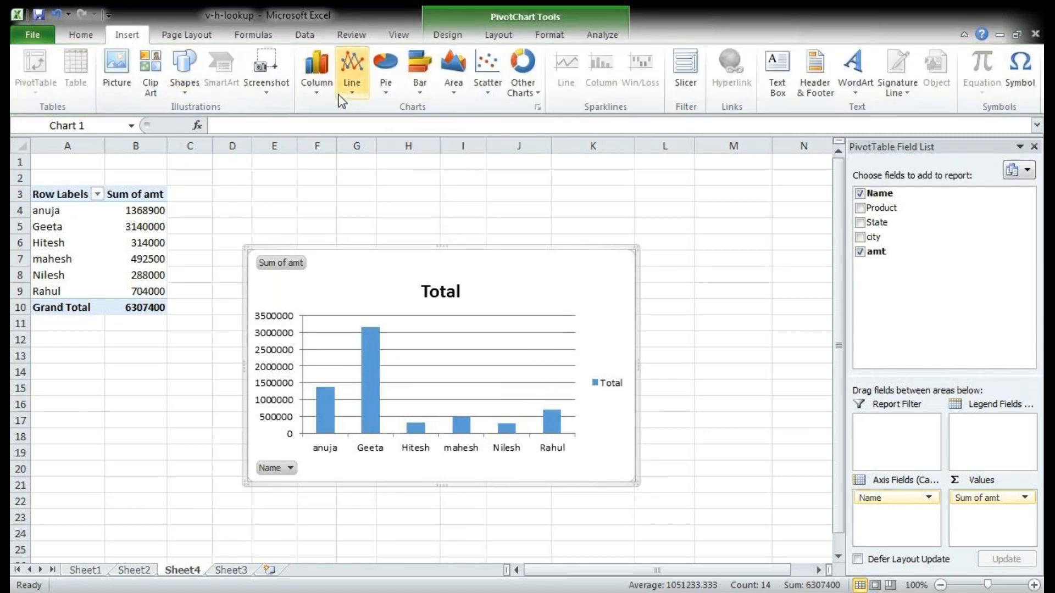
{"action": "left_click", "coordinate": [353, 87]}
{"action": "left_click", "coordinate": [366, 132]}
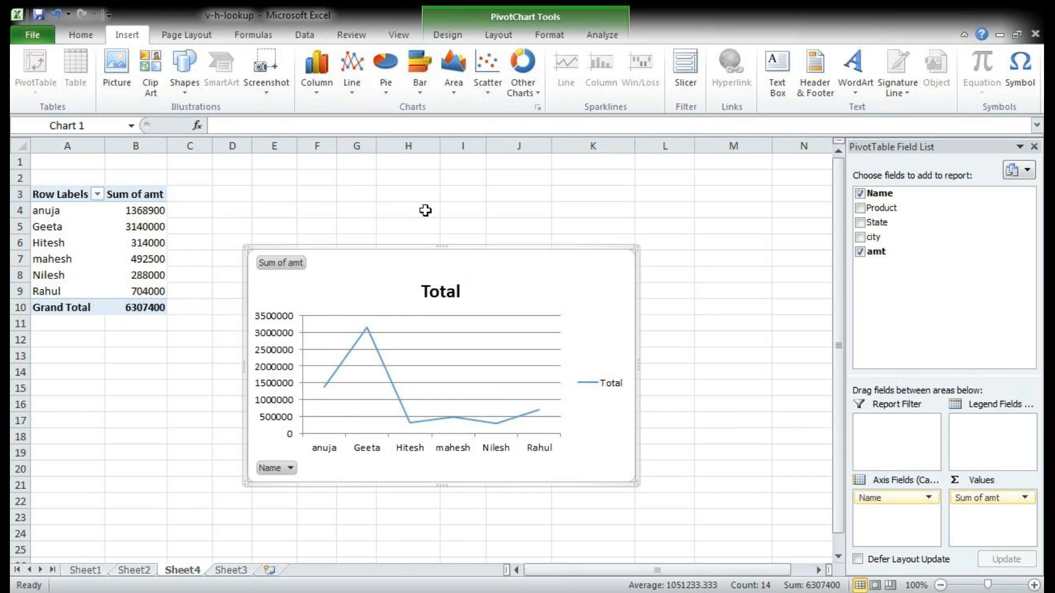
Step: Delete the line pivot chart from Sheet4
{"action": "left_click", "coordinate": [427, 244]}
{"action": "left_click", "coordinate": [411, 252]}
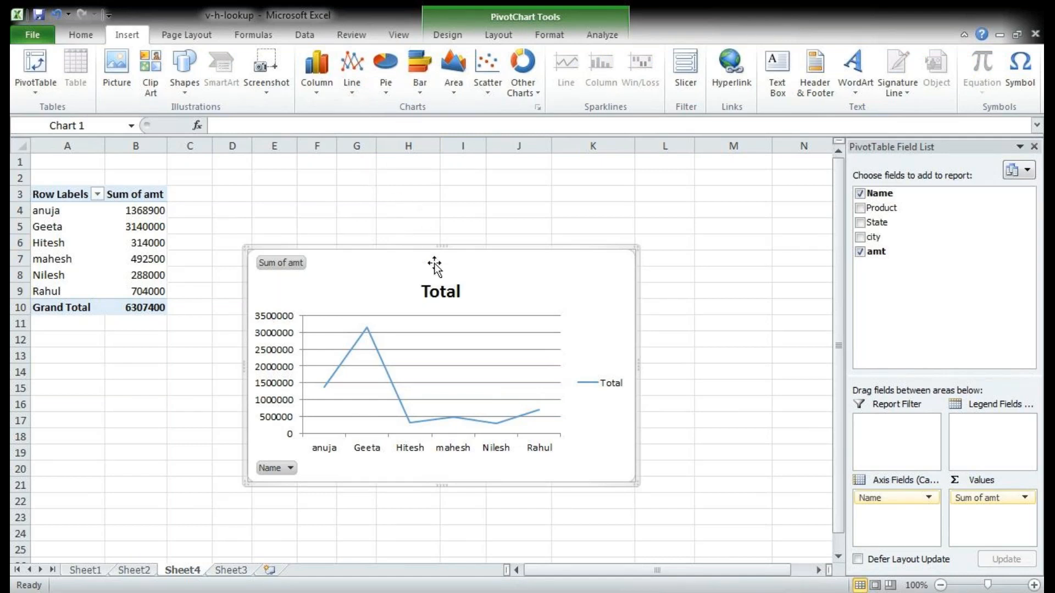
{"action": "key", "text": "Delete"}
{"action": "left_click", "coordinate": [97, 195]}
{"action": "left_click", "coordinate": [281, 191]}
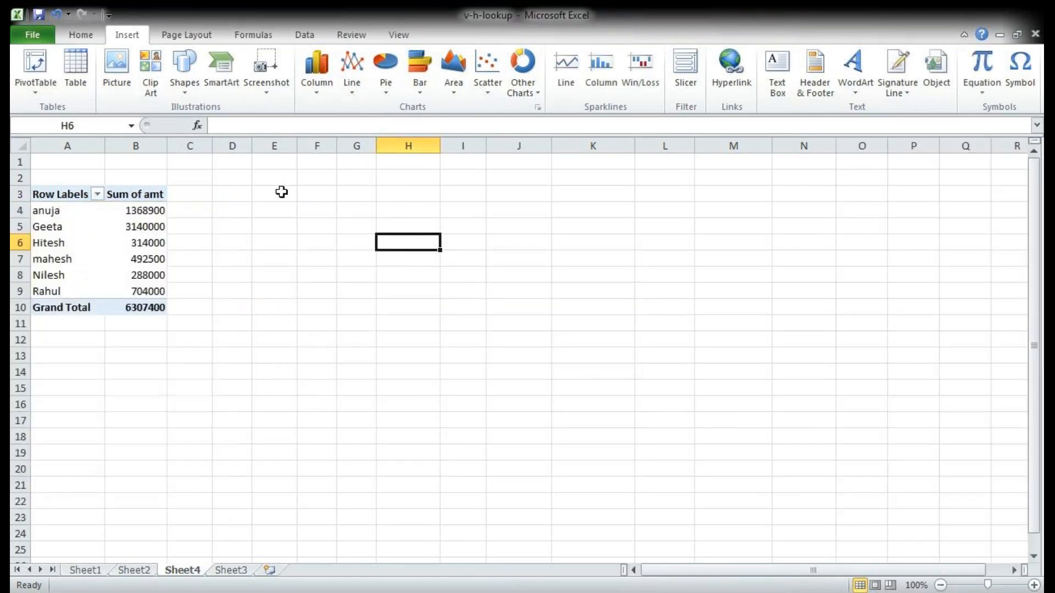
Step: Sort the pivot table's Sum of amt values from smallest to largest, also trying the largest-to-smallest order
{"action": "left_click", "coordinate": [143, 228]}
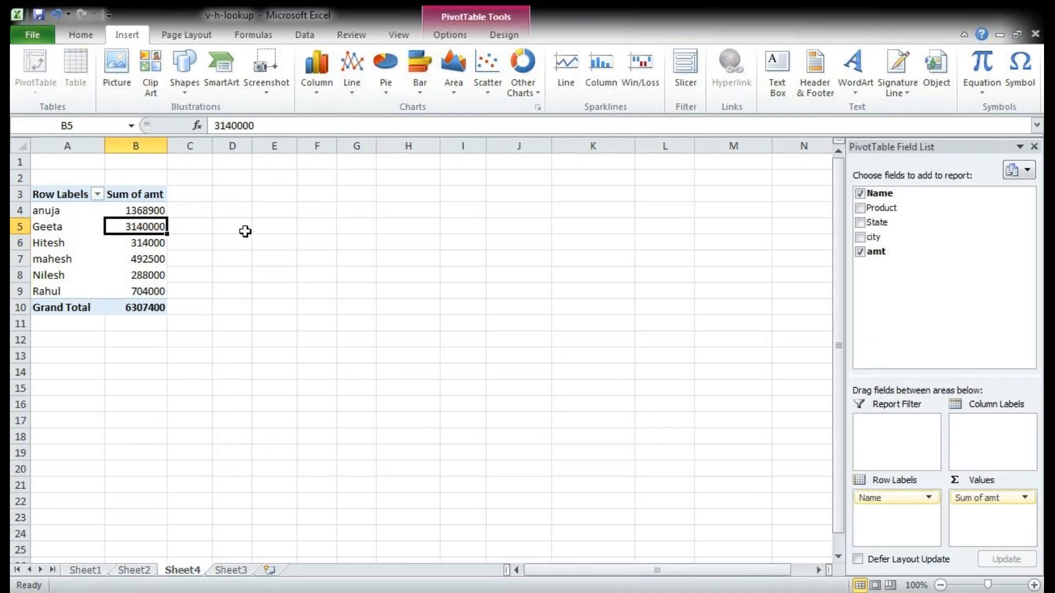
{"action": "left_click", "coordinate": [450, 34]}
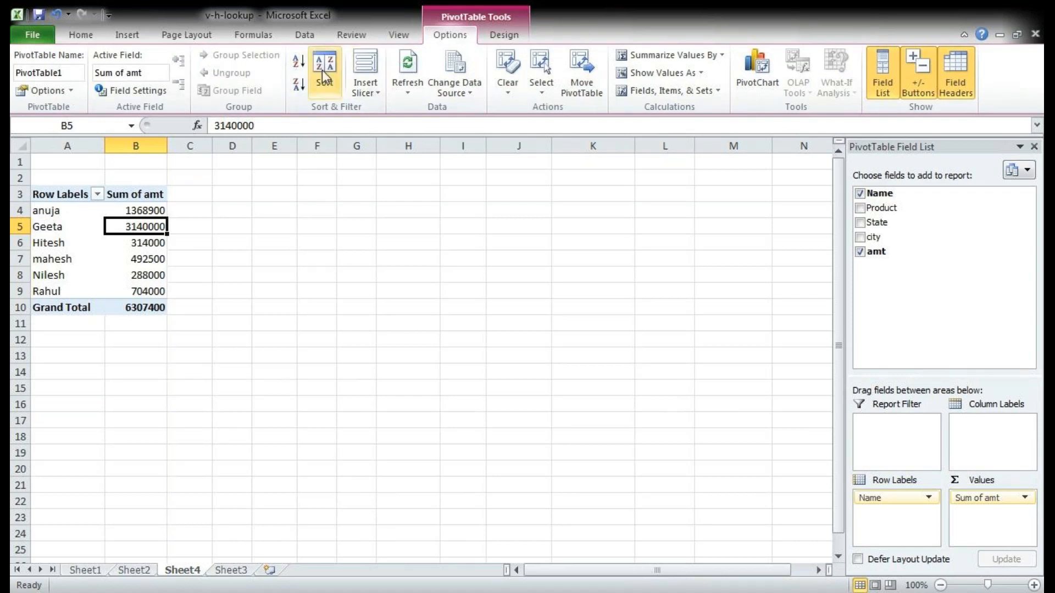
{"action": "left_click", "coordinate": [300, 61]}
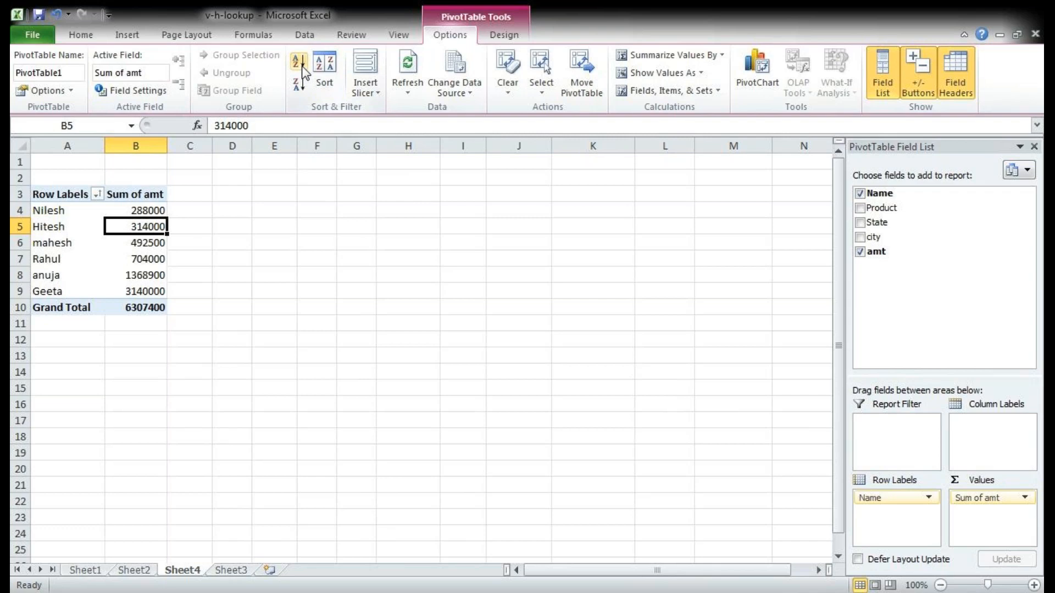
{"action": "left_click", "coordinate": [300, 87]}
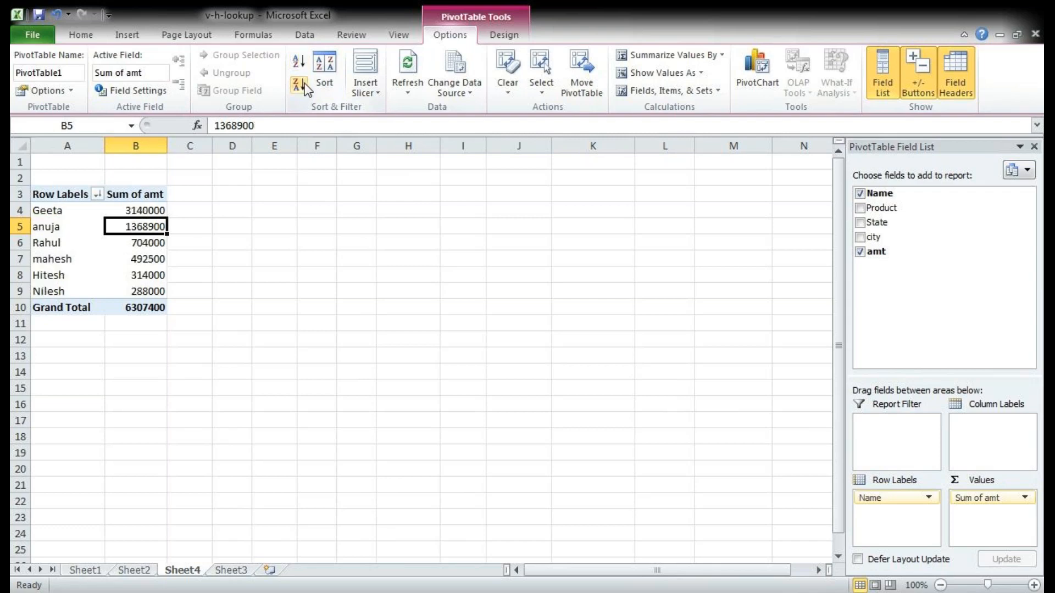
{"action": "left_click", "coordinate": [300, 61]}
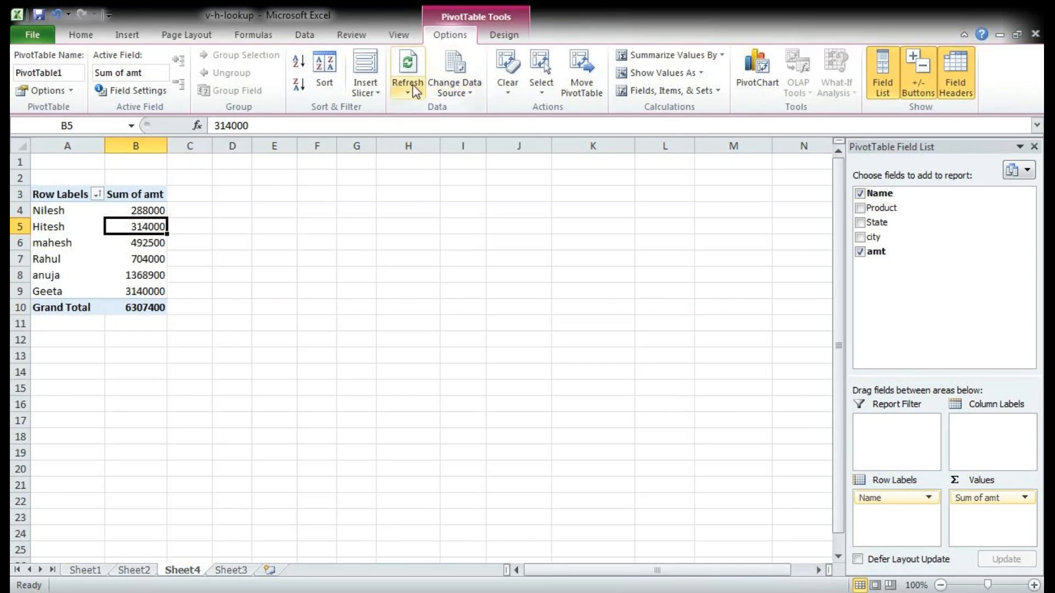
Step: On Sheet3, copy the first data row A4:E4 and paste it into A25:E33 below the source table
{"action": "left_click", "coordinate": [157, 238]}
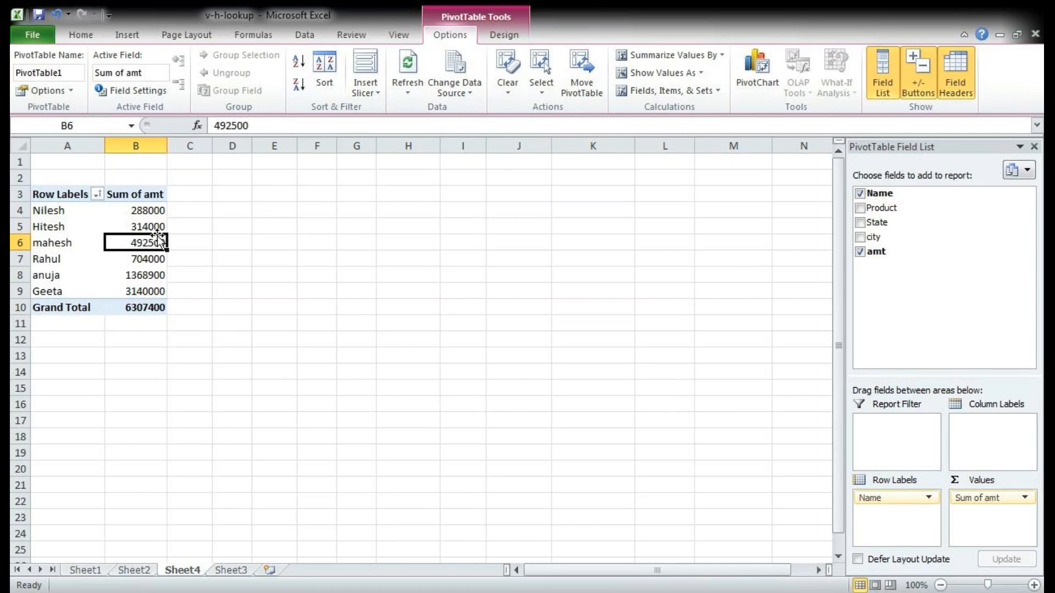
{"action": "left_click", "coordinate": [225, 569]}
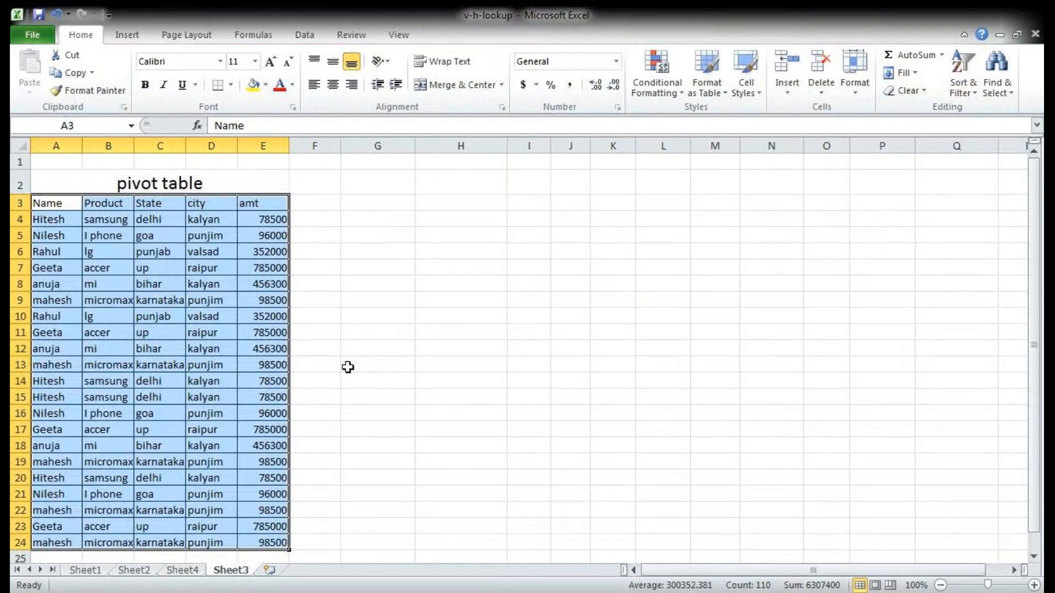
{"action": "scroll", "coordinate": [349, 371], "scroll_direction": "down", "scroll_amount": 1}
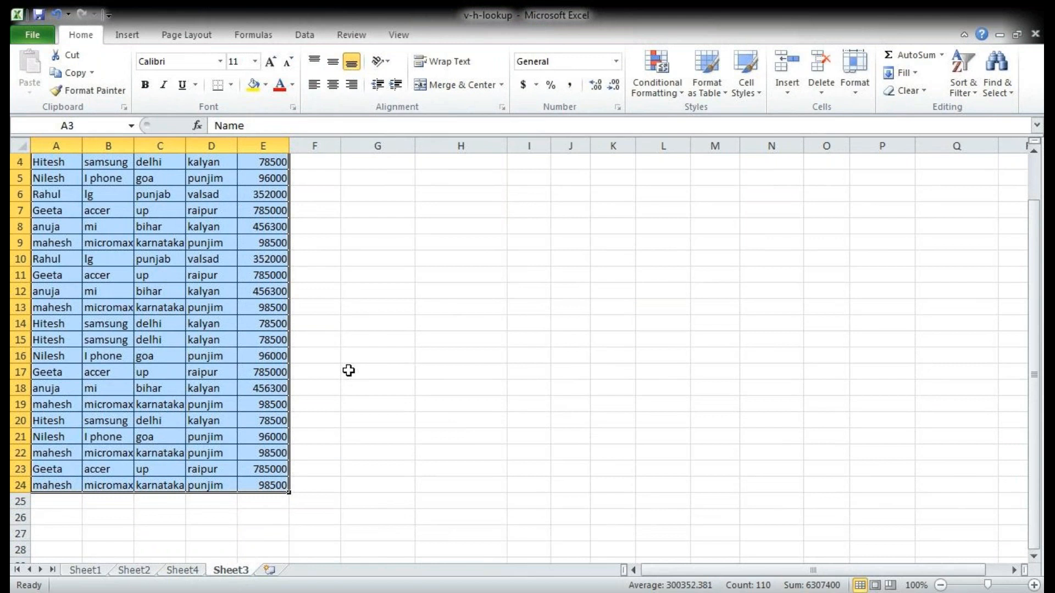
{"action": "scroll", "coordinate": [349, 371], "scroll_direction": "up", "scroll_amount": 1}
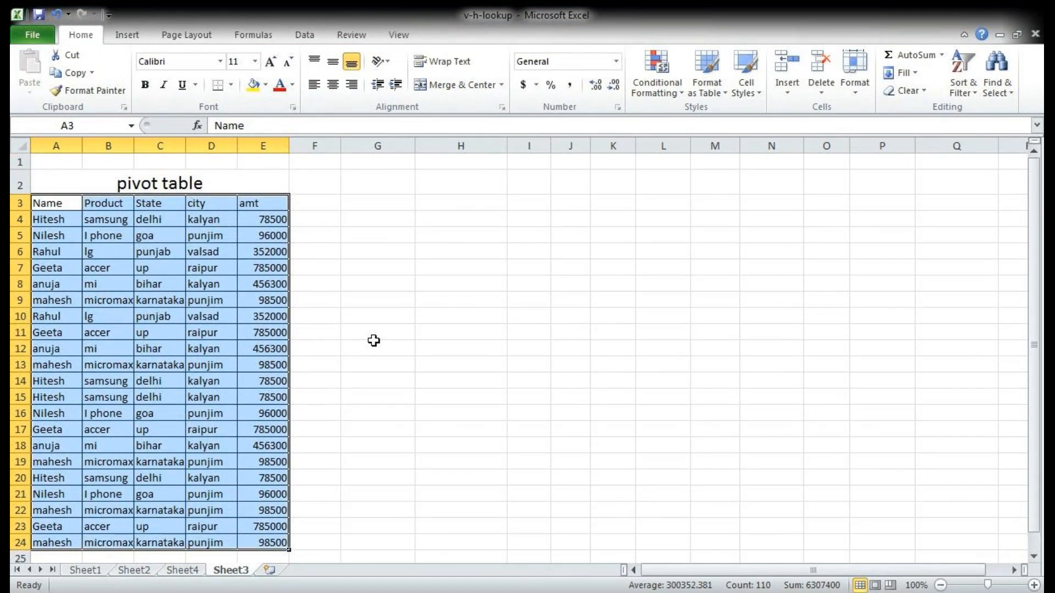
{"action": "left_click", "coordinate": [328, 265]}
{"action": "left_click_drag", "start_coordinate": [64, 219], "coordinate": [243, 225]}
{"action": "key", "text": "ctrl+c"}
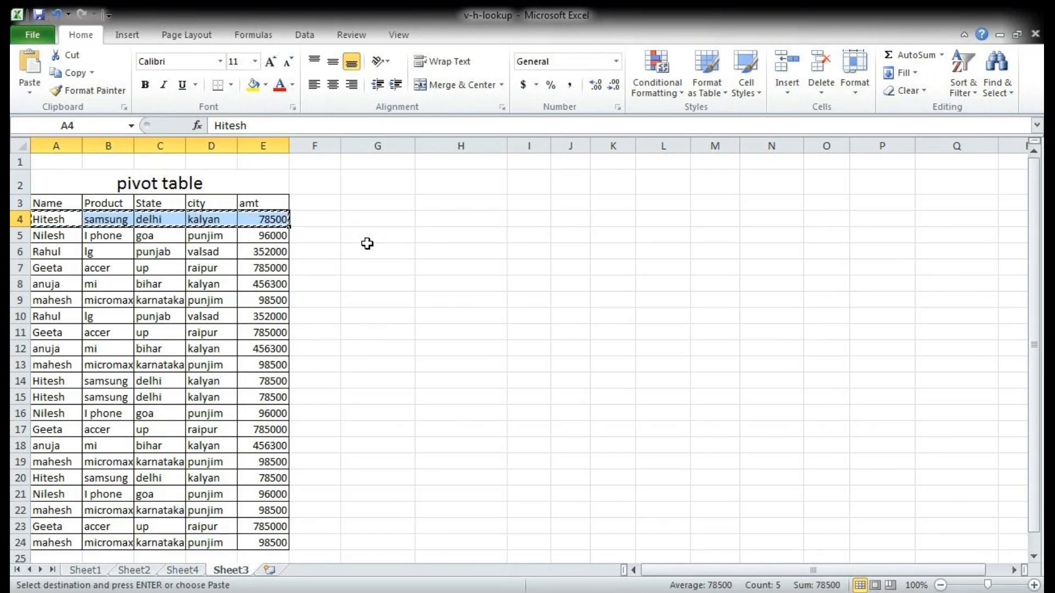
{"action": "scroll", "coordinate": [365, 243], "scroll_direction": "down", "scroll_amount": 4}
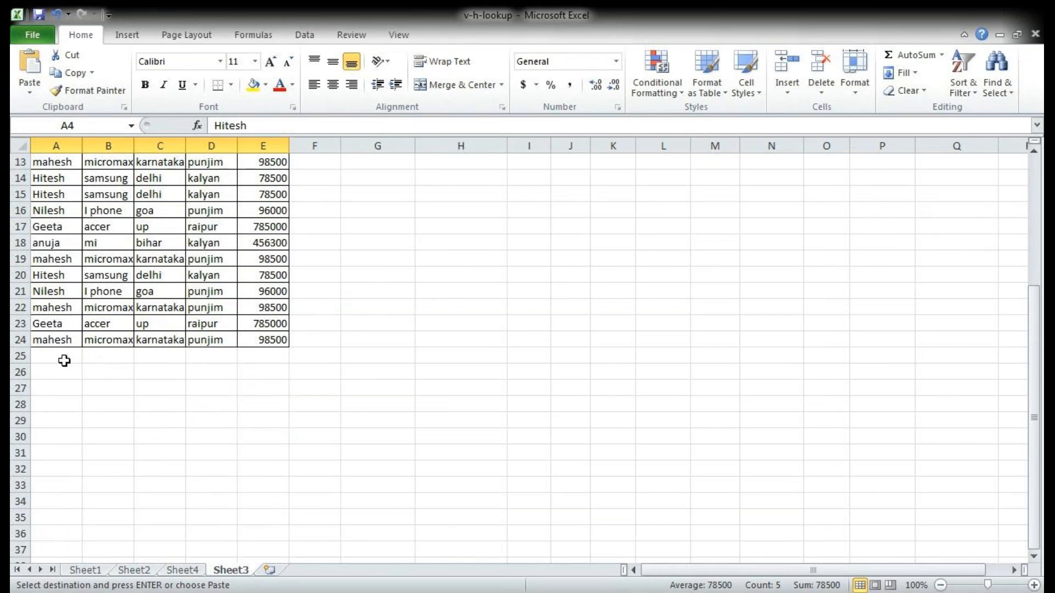
{"action": "left_click_drag", "start_coordinate": [56, 356], "coordinate": [268, 479]}
{"action": "key", "text": "ctrl+v"}
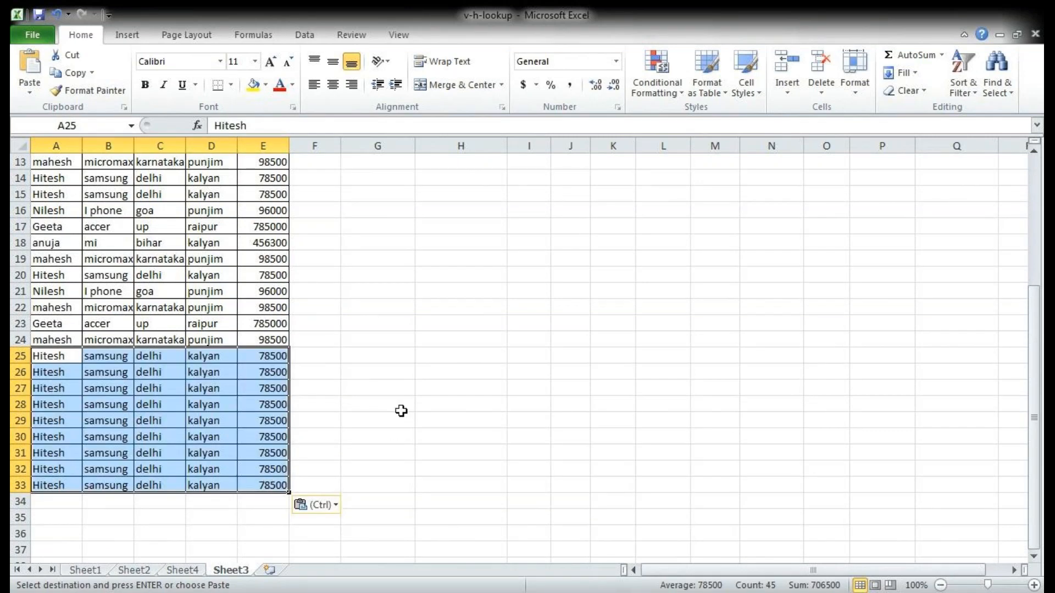
Step: On Sheet4, remove the Name and amt fields from the pivot table and add both back
{"action": "left_click", "coordinate": [189, 572]}
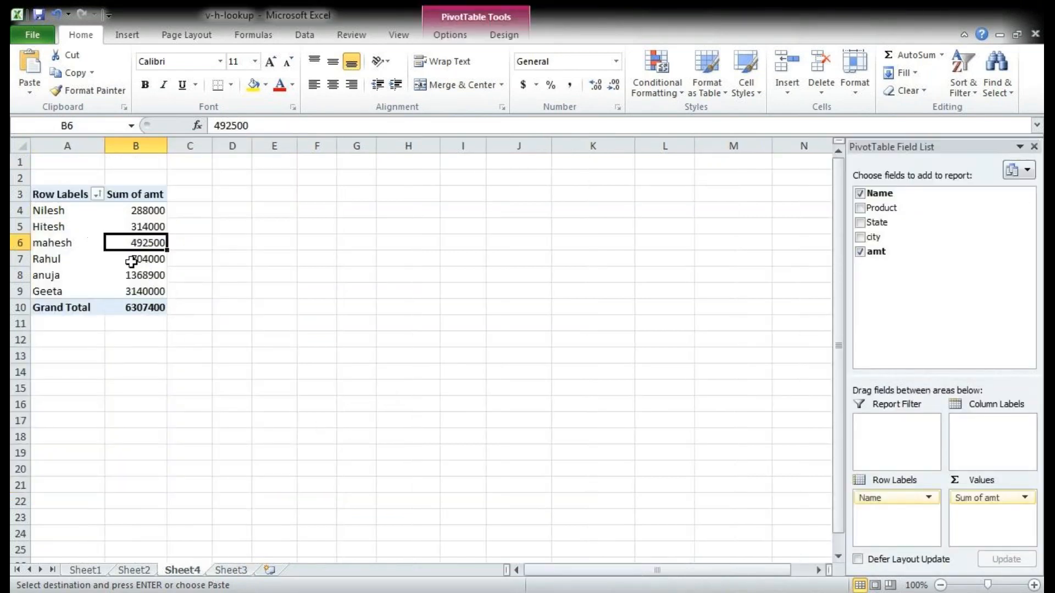
{"action": "mouse_move", "coordinate": [129, 241]}
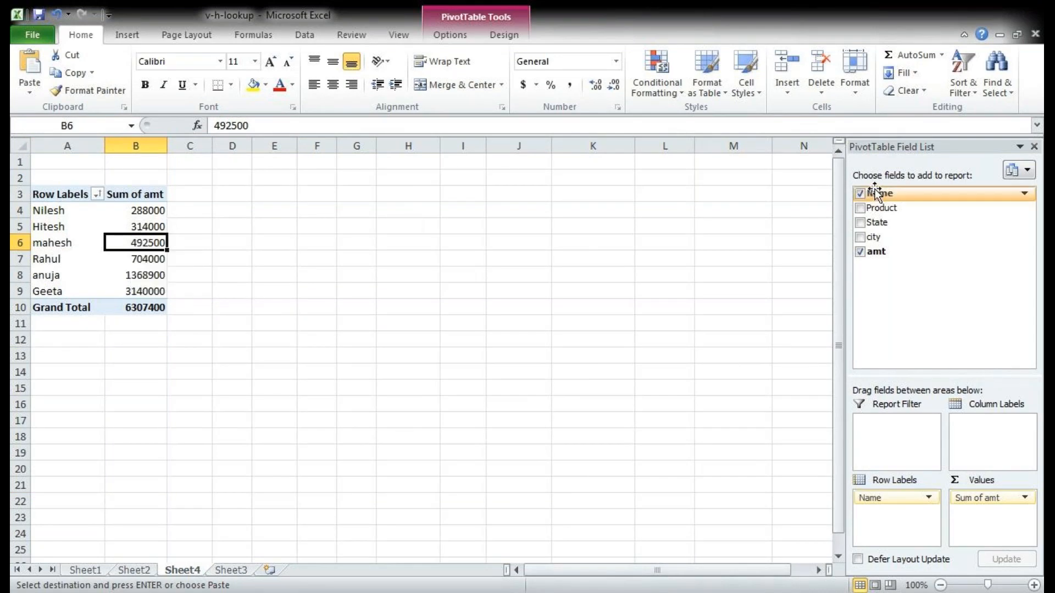
{"action": "left_click", "coordinate": [861, 196]}
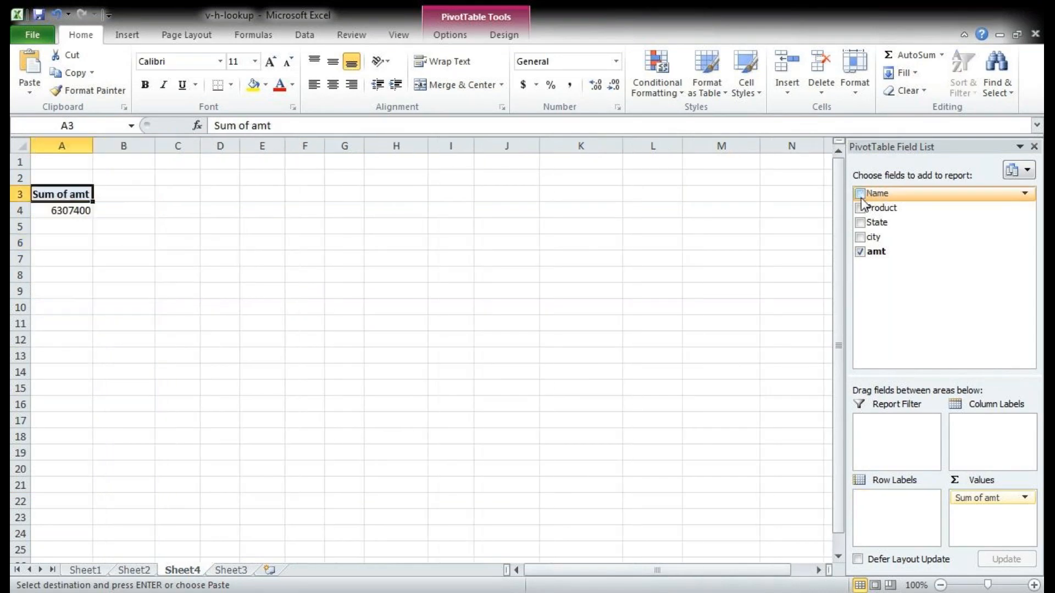
{"action": "left_click", "coordinate": [860, 252]}
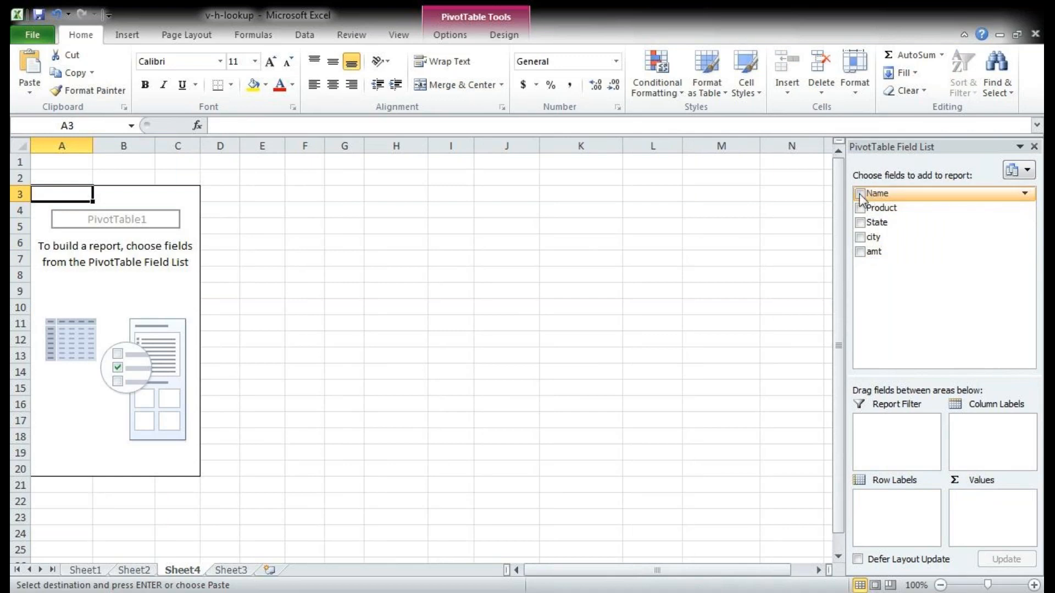
{"action": "left_click", "coordinate": [859, 193]}
{"action": "left_click", "coordinate": [860, 252]}
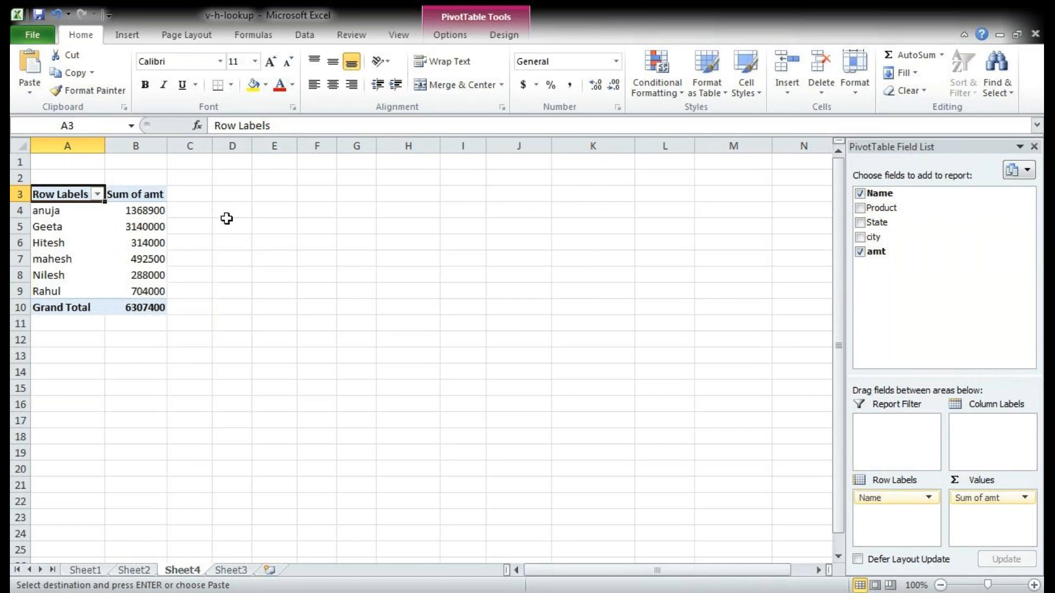
Step: Change the pivot table's data source to Sheet3!$A$3:$E$33 and check the updated sums
{"action": "left_click", "coordinate": [460, 40]}
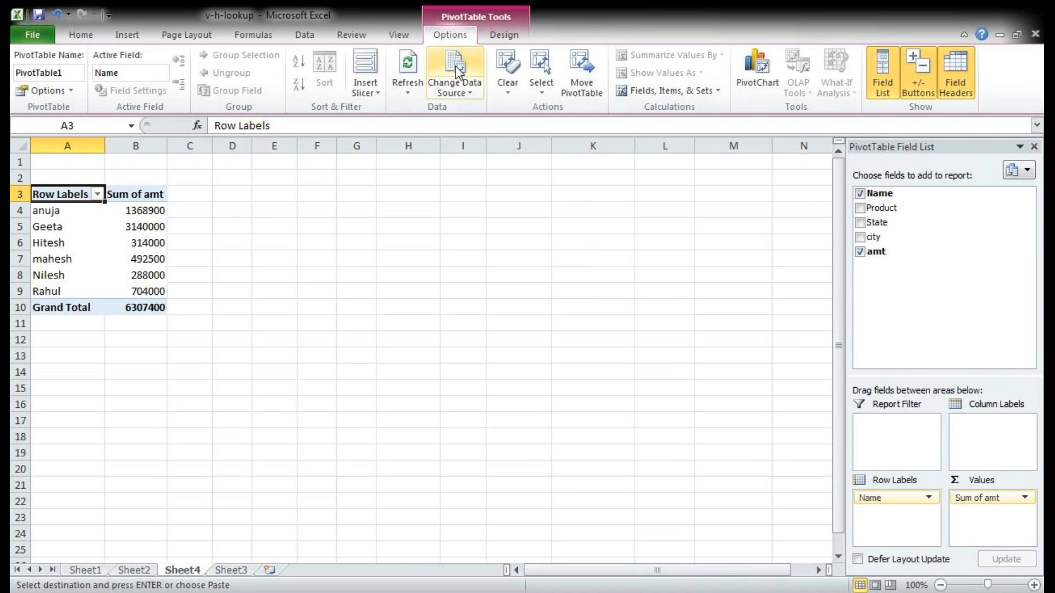
{"action": "left_click", "coordinate": [456, 66]}
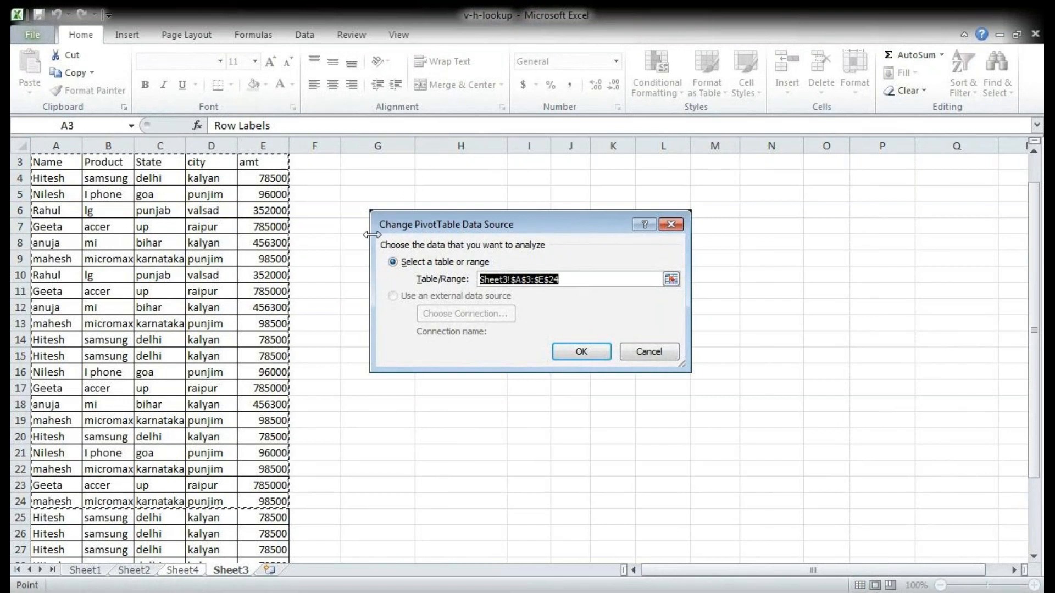
{"action": "scroll", "coordinate": [296, 238], "scroll_direction": "down", "scroll_amount": 3}
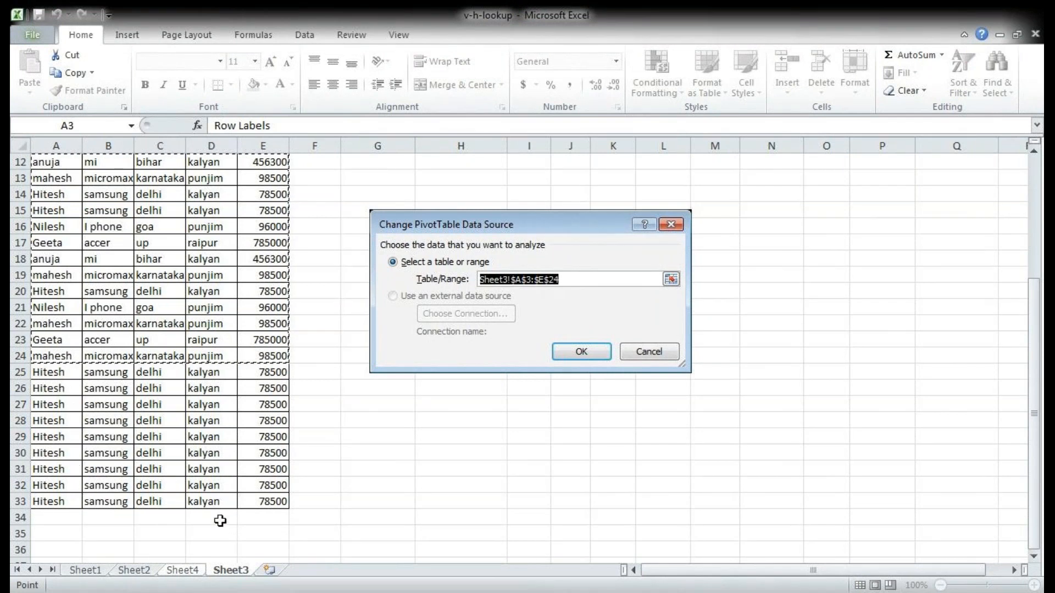
{"action": "scroll", "coordinate": [234, 485], "scroll_direction": "up", "scroll_amount": 3}
{"action": "scroll", "coordinate": [185, 432], "scroll_direction": "up", "scroll_amount": 1}
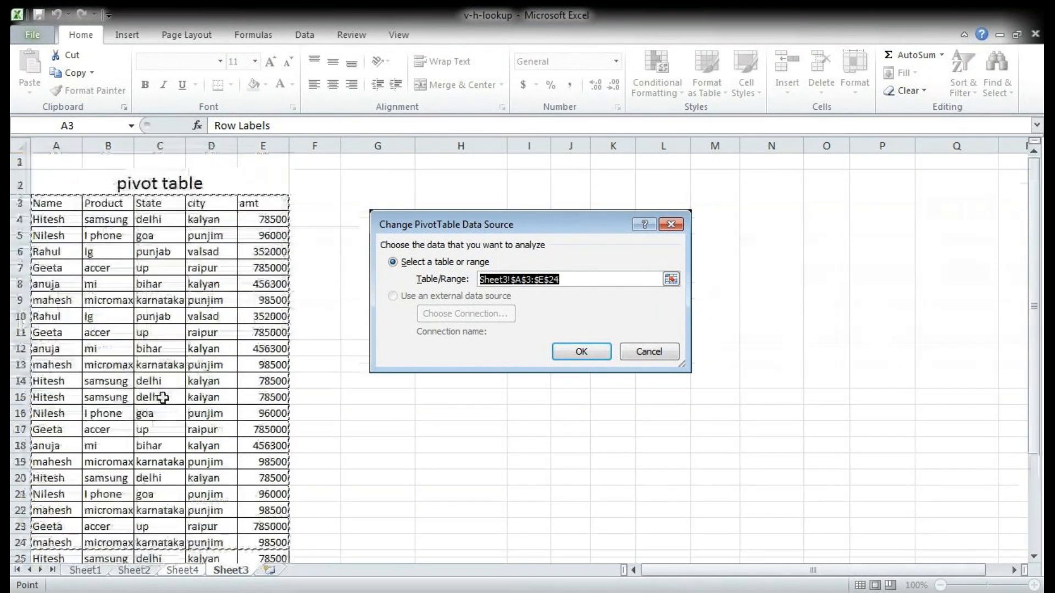
{"action": "left_click_drag", "start_coordinate": [52, 203], "coordinate": [287, 534]}
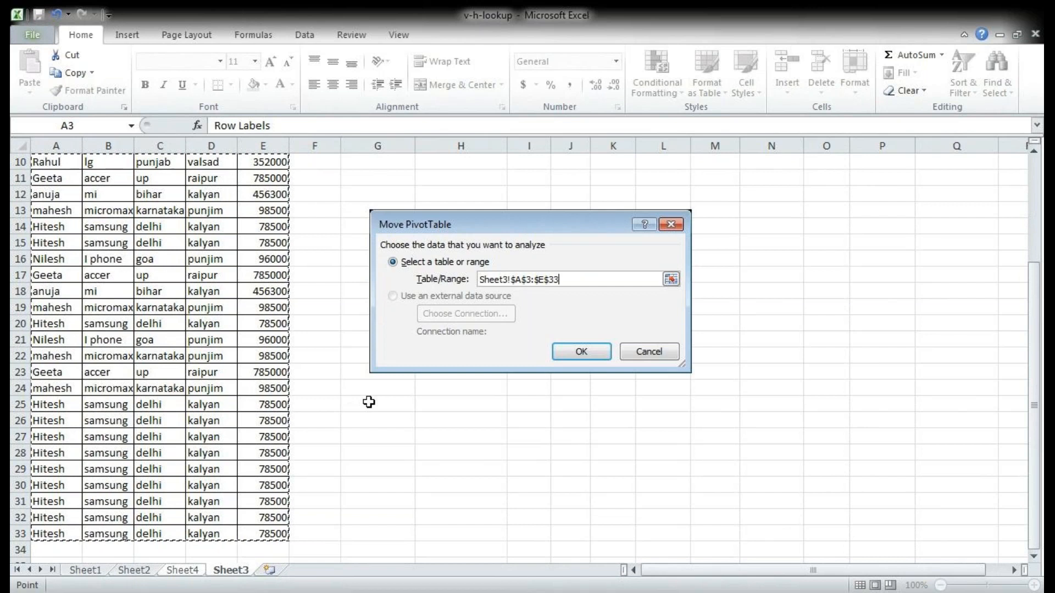
{"action": "left_click", "coordinate": [583, 351]}
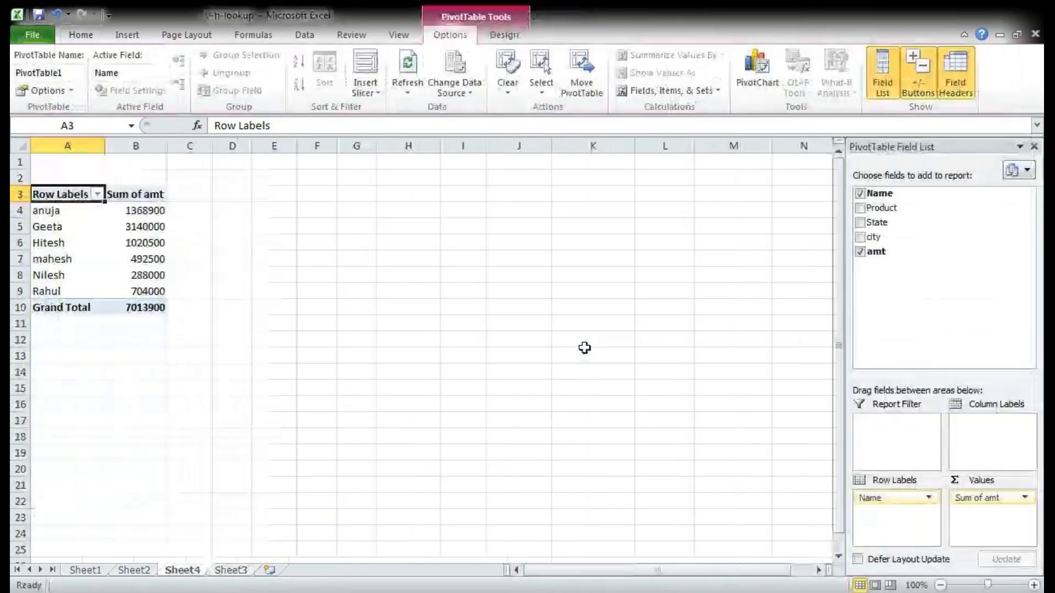
{"action": "left_click", "coordinate": [153, 245]}
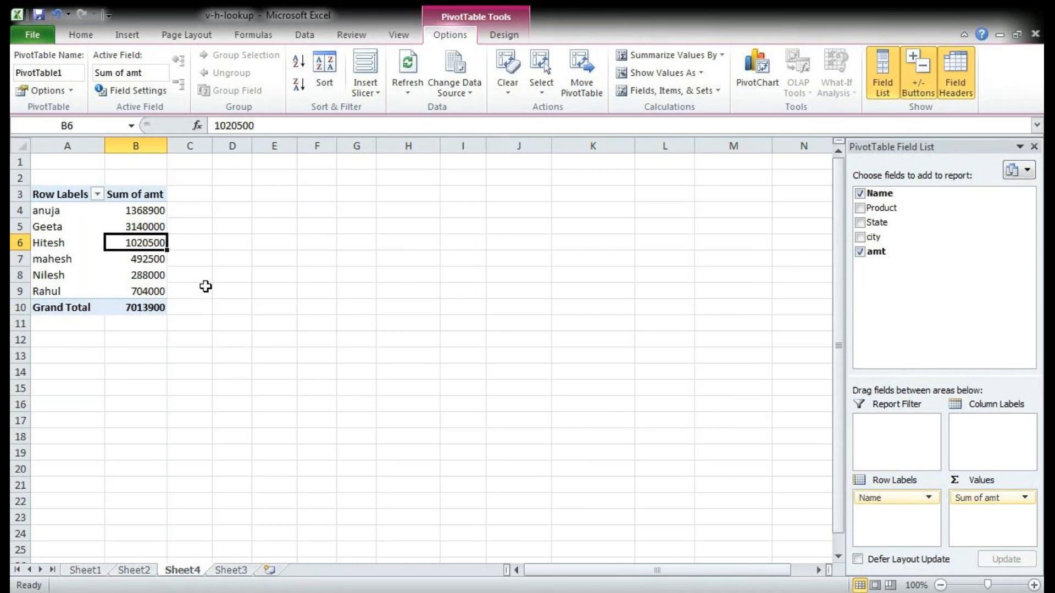
{"action": "left_click", "coordinate": [150, 273]}
{"action": "left_click", "coordinate": [156, 257]}
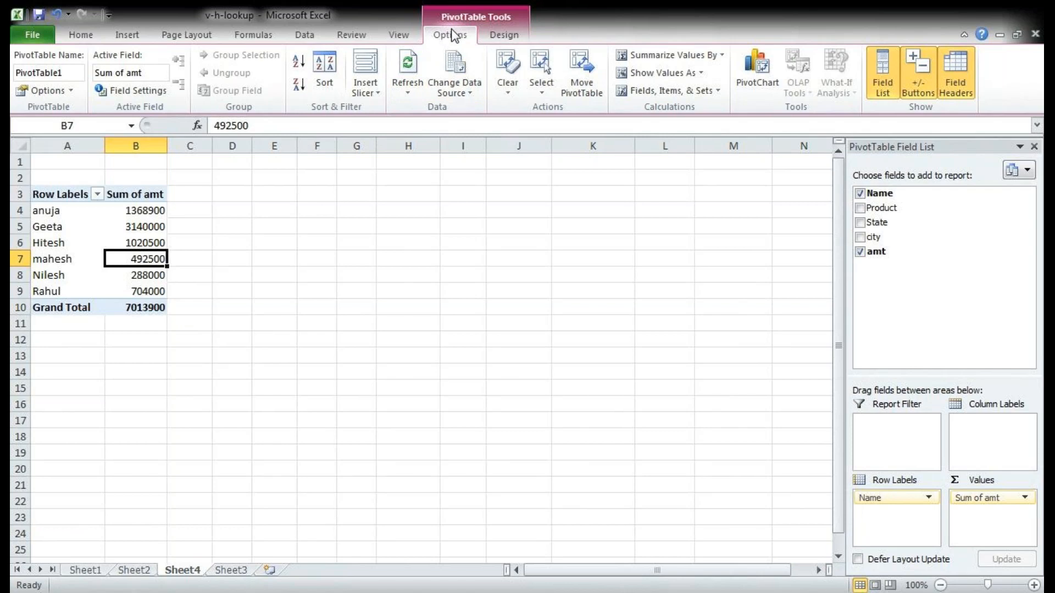
Step: Reselect the range Sheet3!$A$3:$E$33 as the pivot table's data source and review the sums again
{"action": "left_click", "coordinate": [460, 70]}
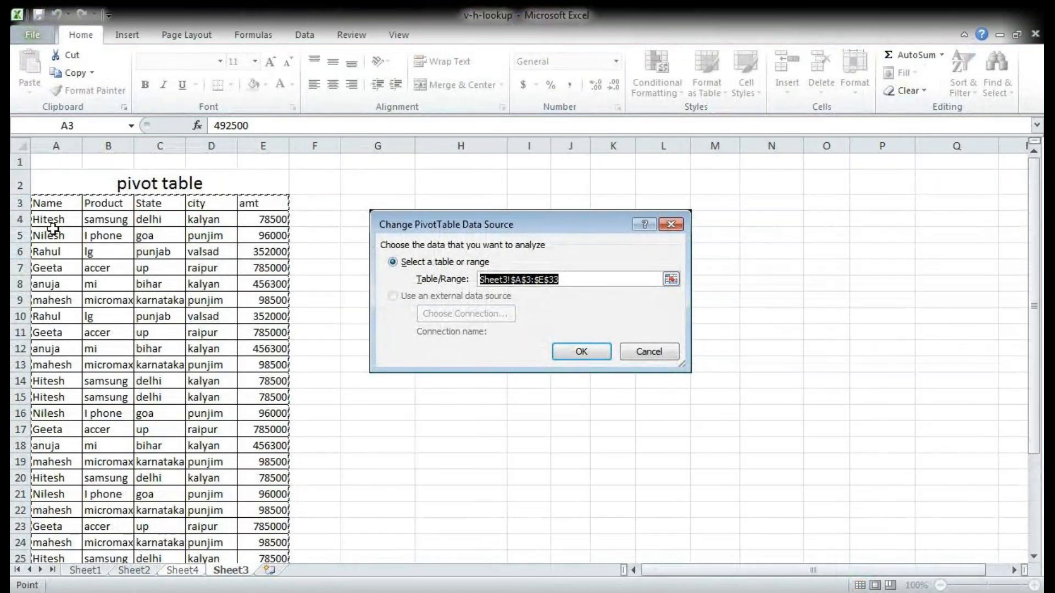
{"action": "left_click_drag", "start_coordinate": [47, 203], "coordinate": [282, 588]}
{"action": "left_click", "coordinate": [596, 357]}
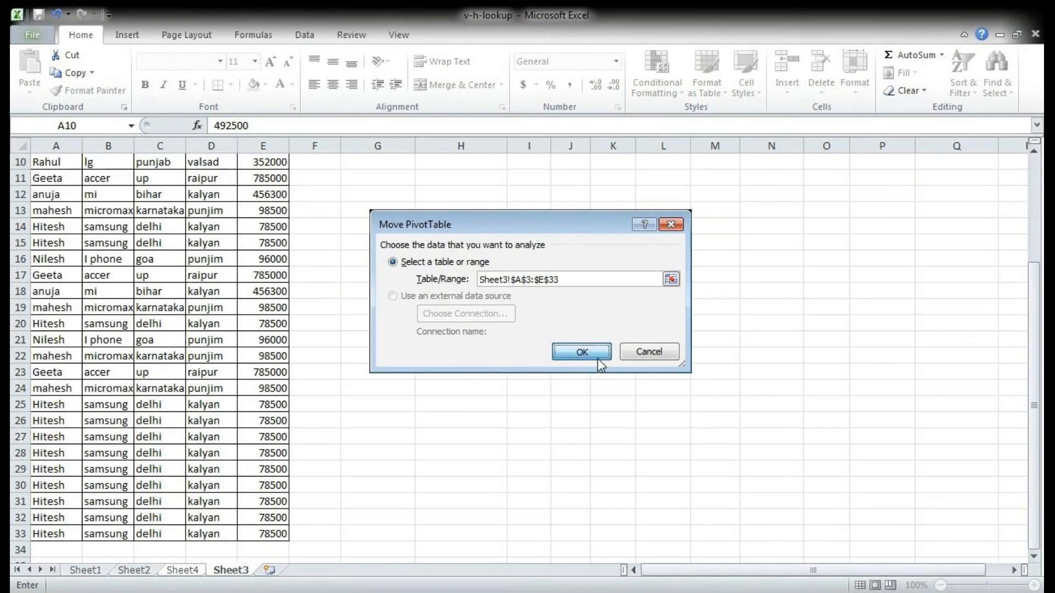
{"action": "mouse_move", "coordinate": [126, 262]}
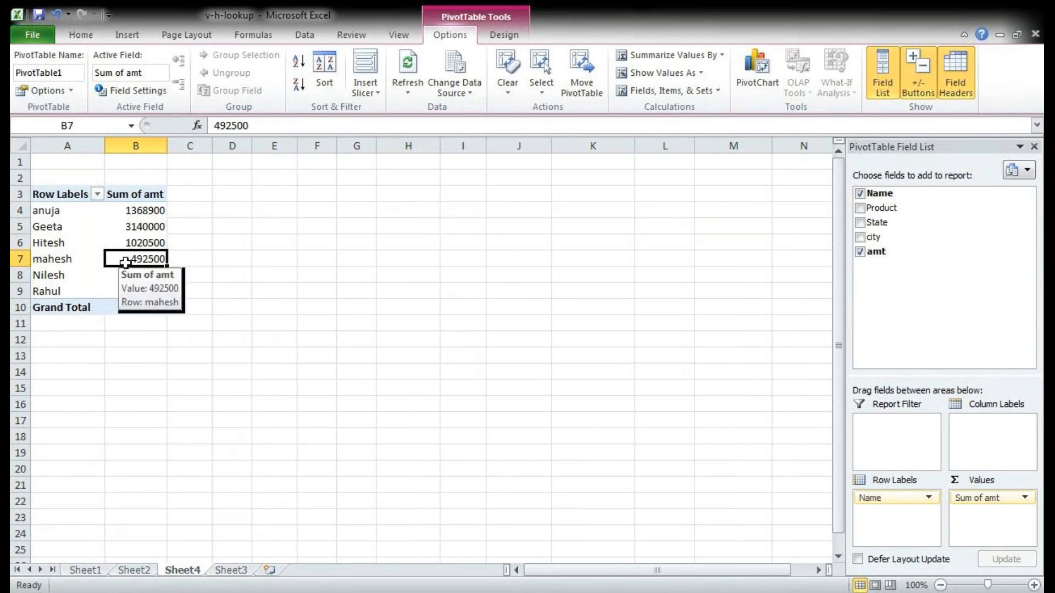
{"action": "mouse_move", "coordinate": [144, 244]}
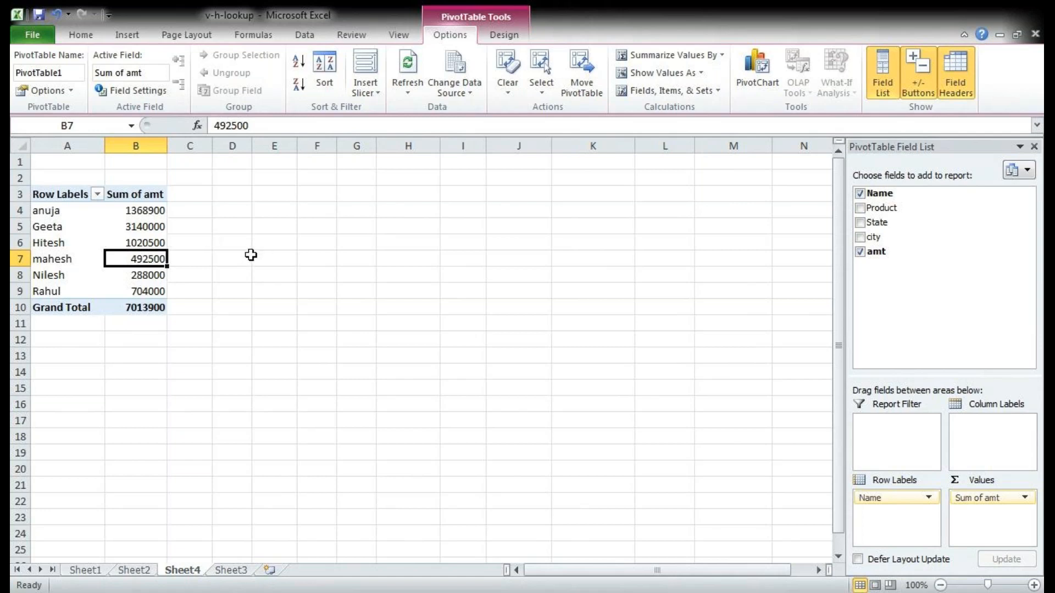
Step: On Sheet3, delete the three sheet rows with the I phone product, rows 5, 16 and 21
{"action": "left_click", "coordinate": [231, 570]}
{"action": "scroll", "coordinate": [242, 470], "scroll_direction": "up", "scroll_amount": 3}
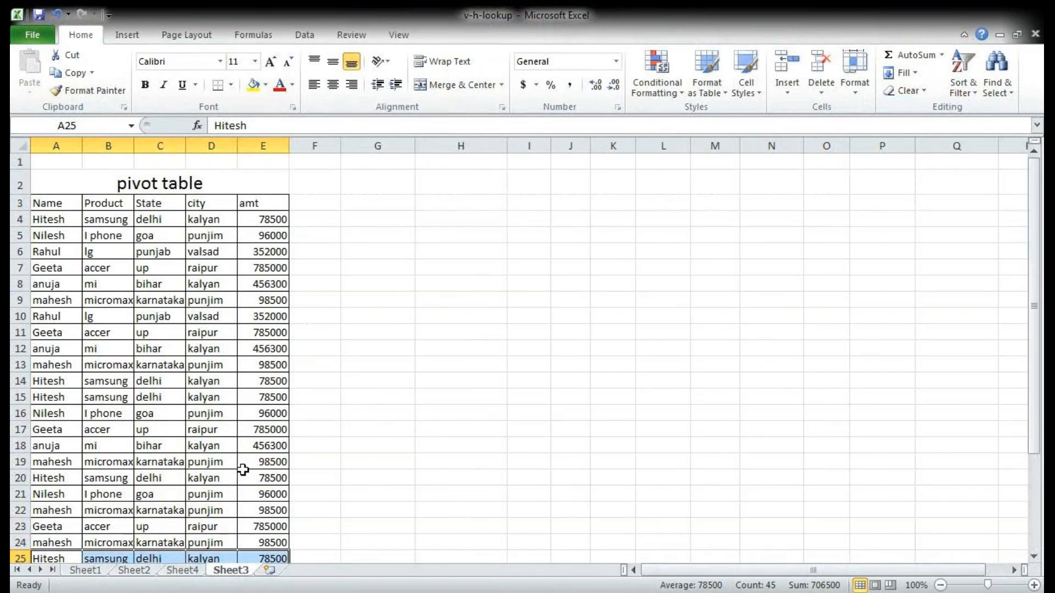
{"action": "left_click_drag", "start_coordinate": [45, 236], "coordinate": [250, 235]}
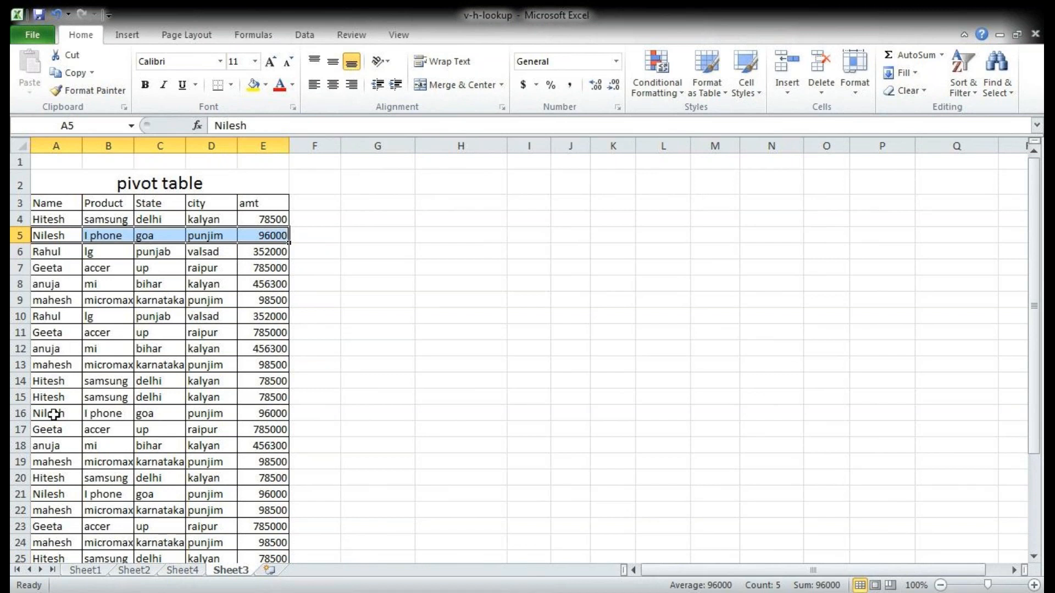
{"action": "left_click_drag", "start_coordinate": [51, 412], "coordinate": [258, 414]}
{"action": "left_click_drag", "start_coordinate": [41, 494], "coordinate": [251, 493]}
{"action": "scroll", "coordinate": [126, 508], "scroll_direction": "down", "scroll_amount": 2}
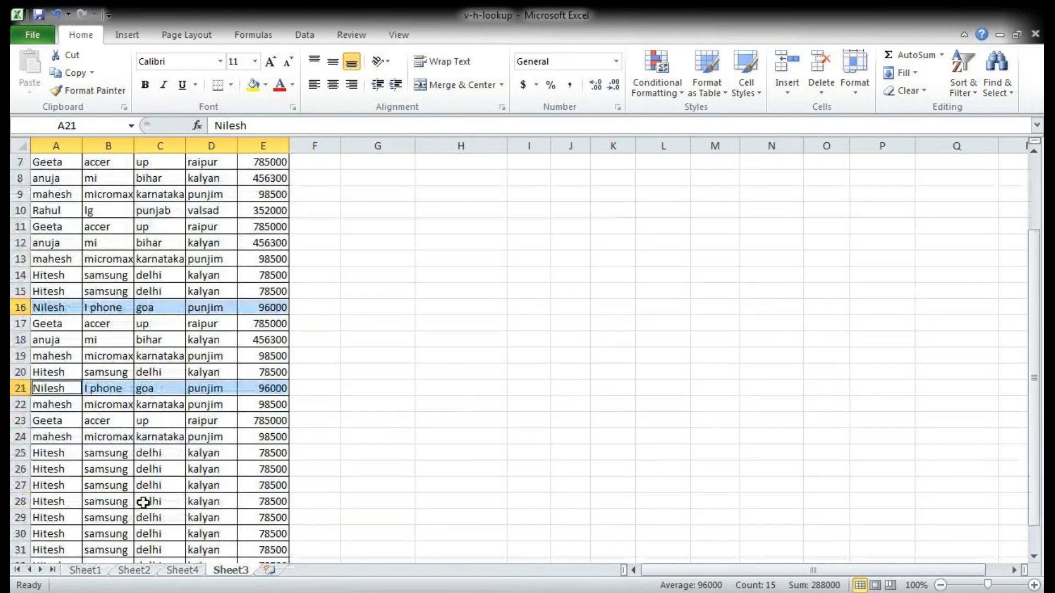
{"action": "scroll", "coordinate": [143, 502], "scroll_direction": "up", "scroll_amount": 2}
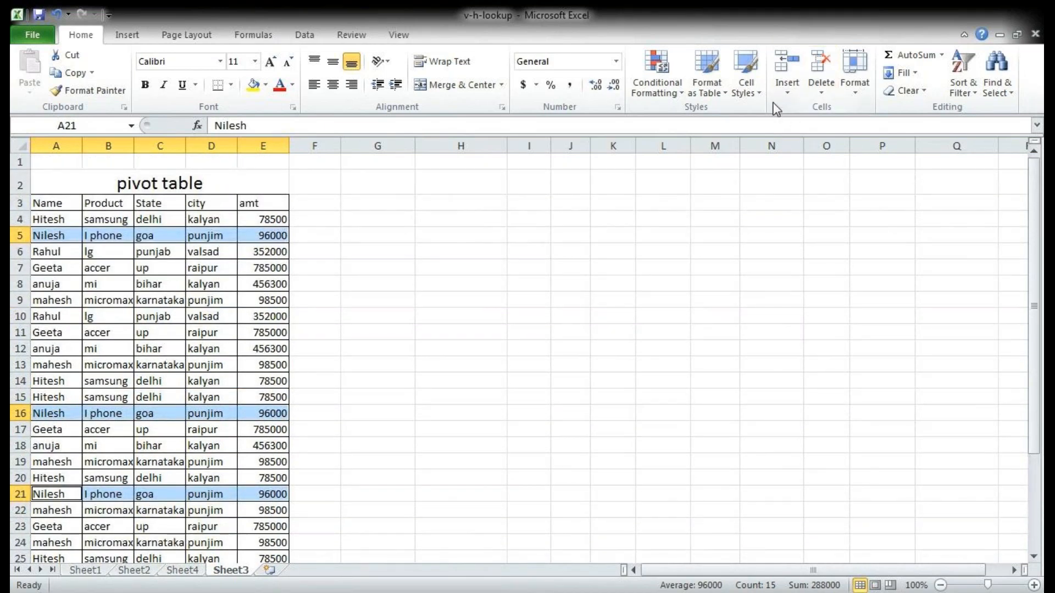
{"action": "left_click", "coordinate": [820, 94]}
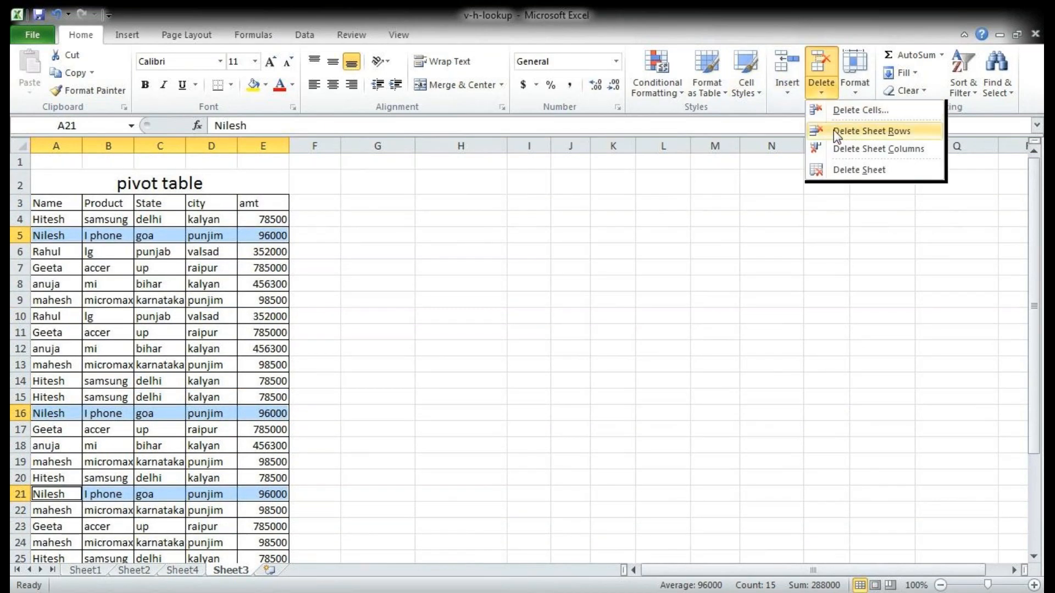
{"action": "left_click", "coordinate": [835, 132]}
{"action": "left_click", "coordinate": [336, 415]}
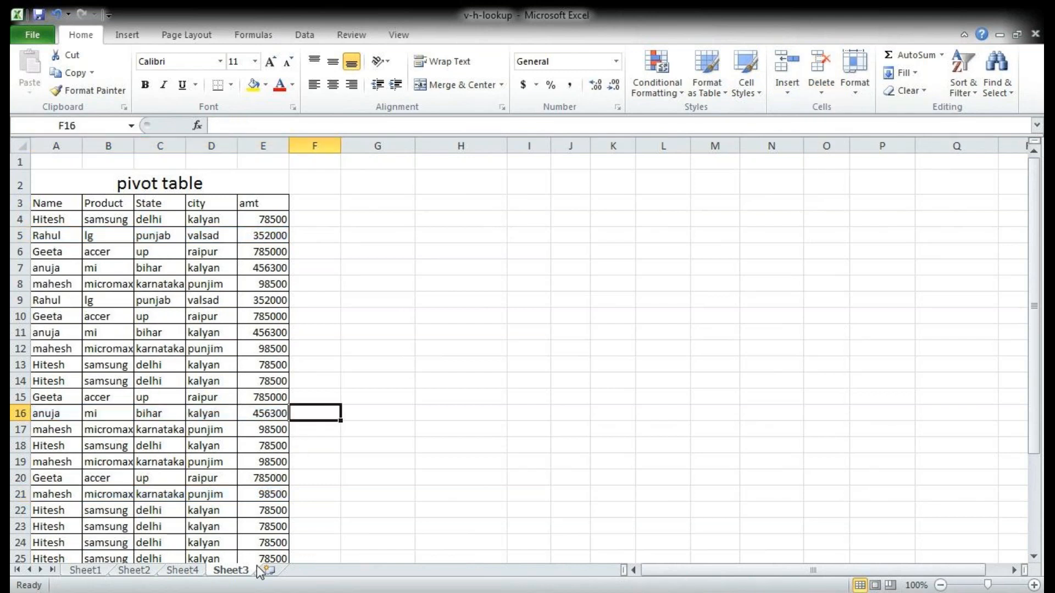
Step: Try to update the Sheet4 pivot table by removing and re-adding its Name and amt fields
{"action": "left_click", "coordinate": [183, 570]}
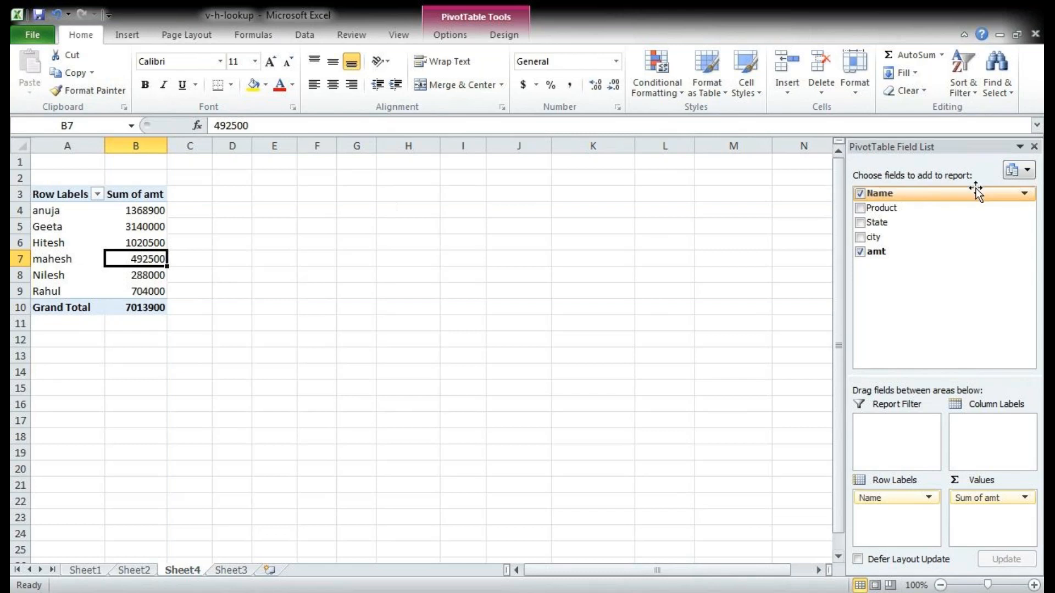
{"action": "left_click", "coordinate": [857, 194]}
{"action": "left_click", "coordinate": [860, 252]}
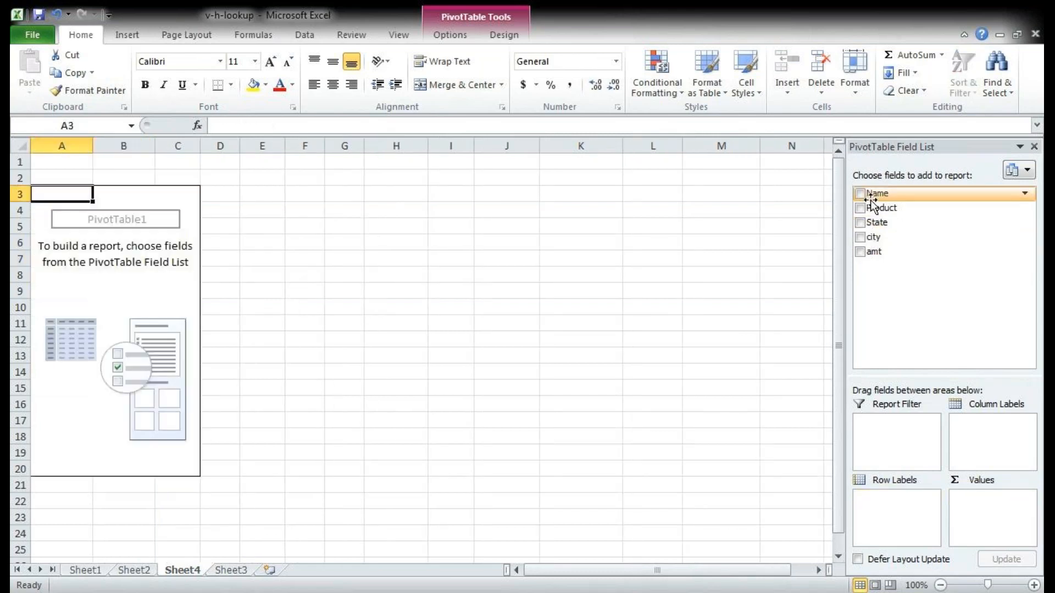
{"action": "left_click", "coordinate": [861, 193]}
{"action": "left_click", "coordinate": [861, 251]}
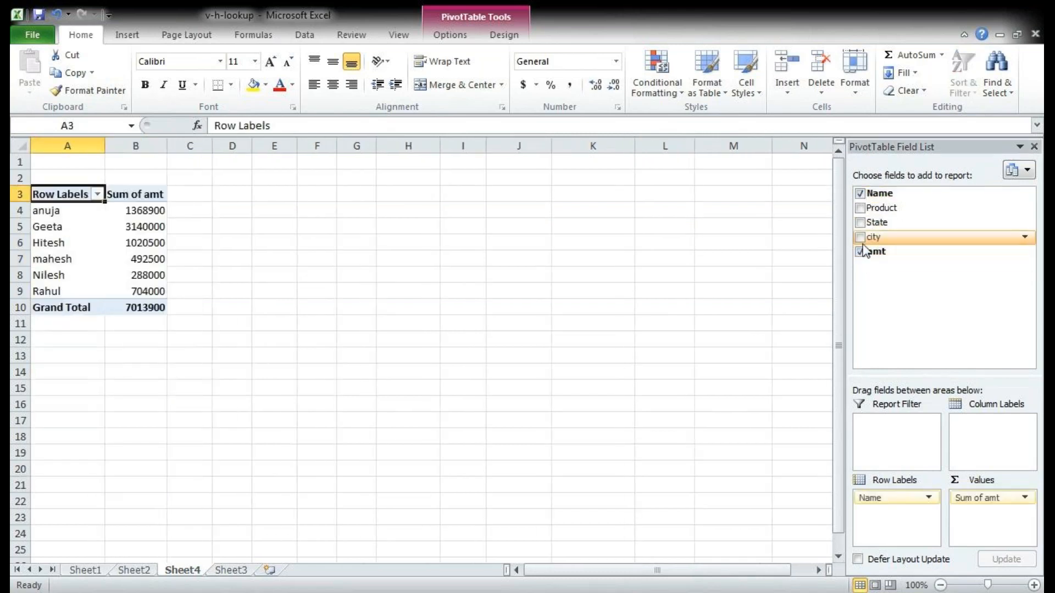
Step: Check the pivot table's data source range against the rows on Sheet3 and leave it without changes
{"action": "left_click", "coordinate": [34, 277]}
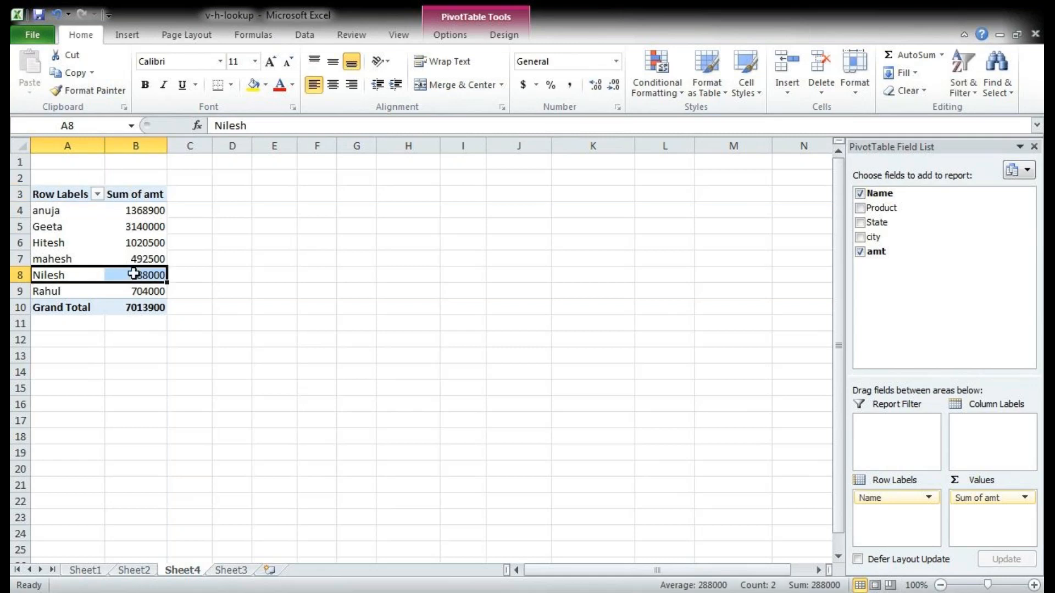
{"action": "left_click", "coordinate": [458, 34]}
{"action": "left_click", "coordinate": [467, 58]}
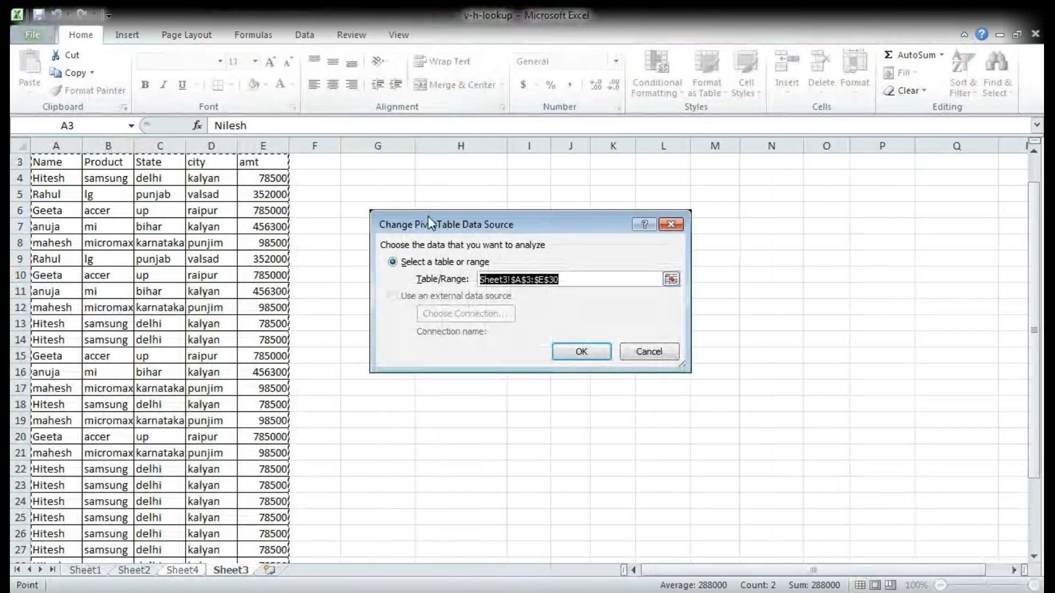
{"action": "scroll", "coordinate": [165, 253], "scroll_direction": "down", "scroll_amount": 3}
{"action": "scroll", "coordinate": [164, 262], "scroll_direction": "up", "scroll_amount": 3}
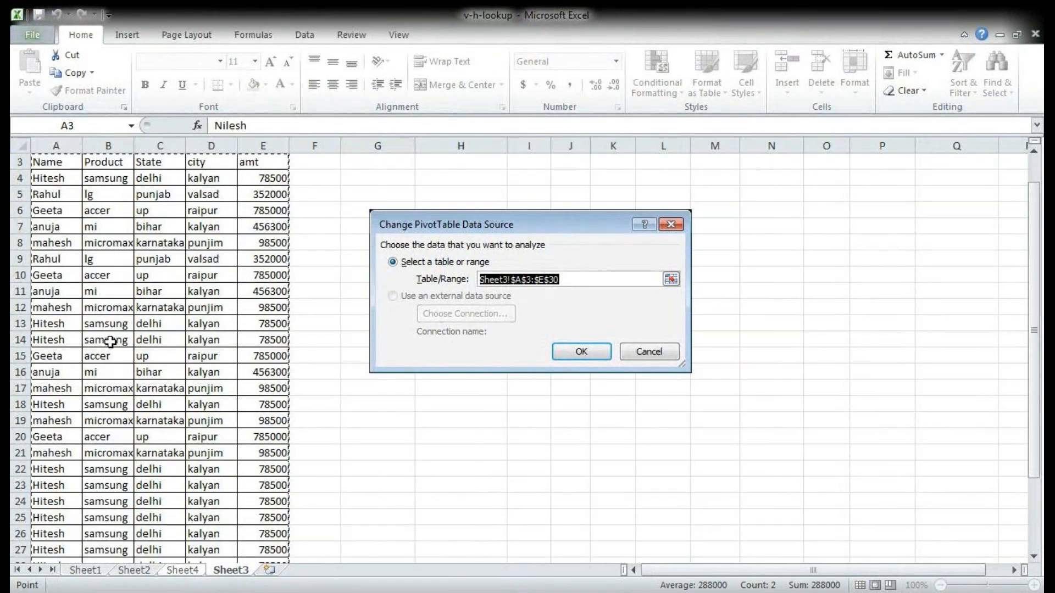
{"action": "scroll", "coordinate": [115, 343], "scroll_direction": "down", "scroll_amount": 3}
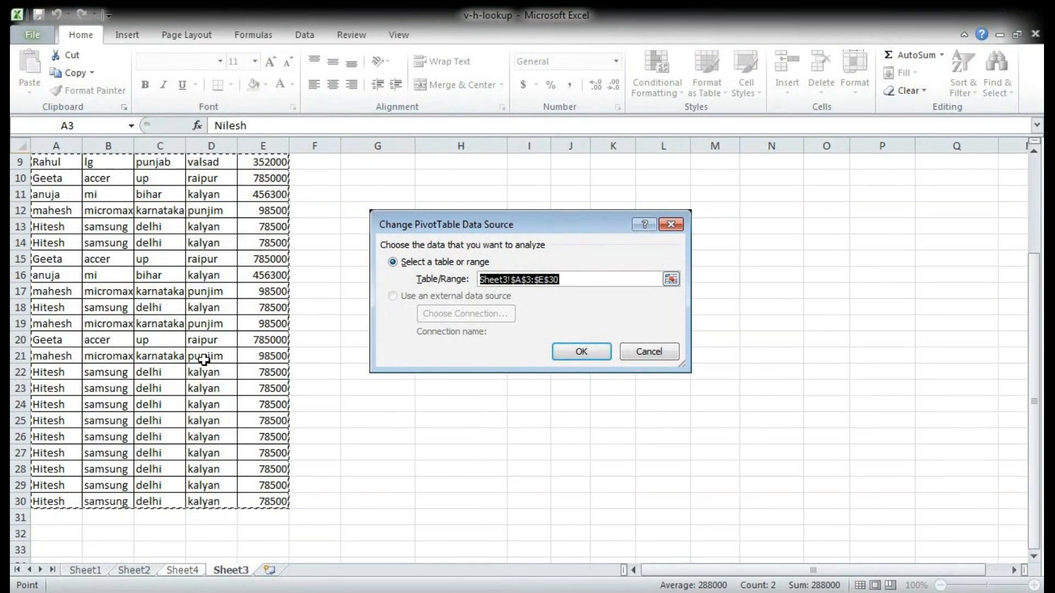
{"action": "left_click", "coordinate": [657, 360]}
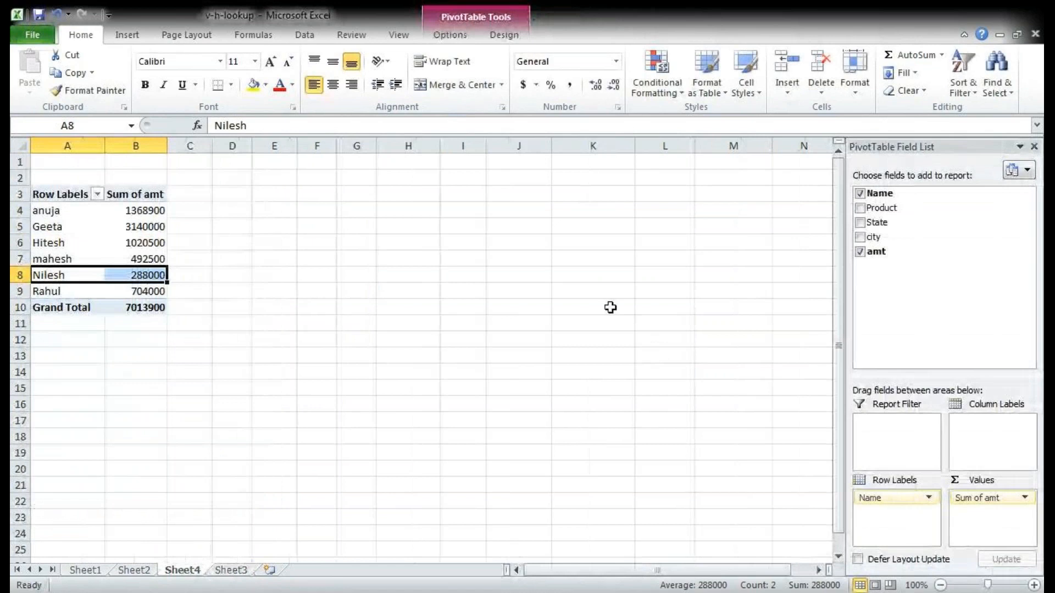
Step: Refresh the pivot table on Sheet4 and return to the start of the source table on Sheet3
{"action": "left_click", "coordinate": [456, 37]}
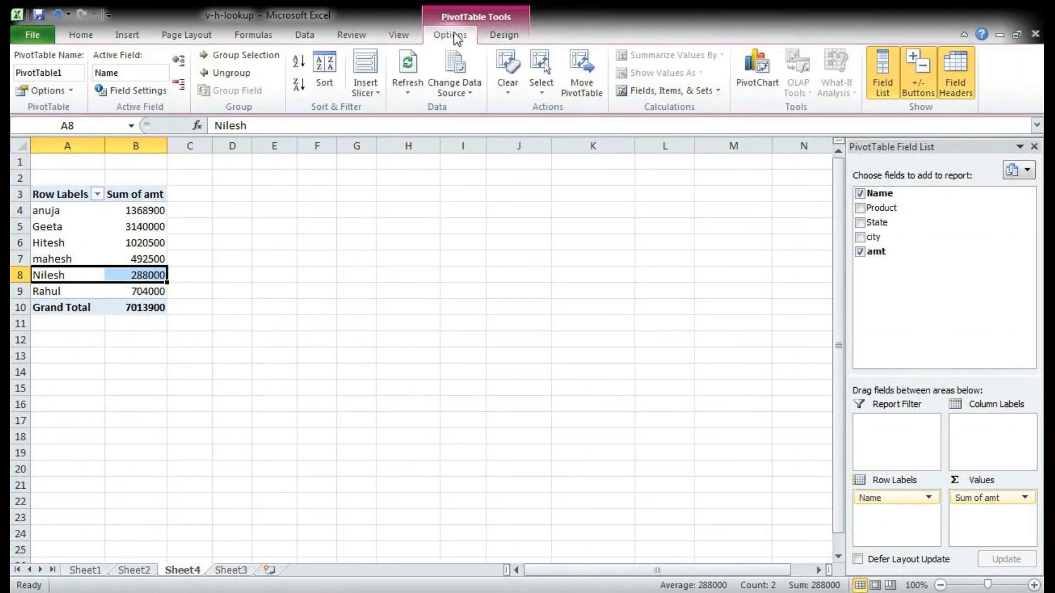
{"action": "left_click", "coordinate": [409, 73]}
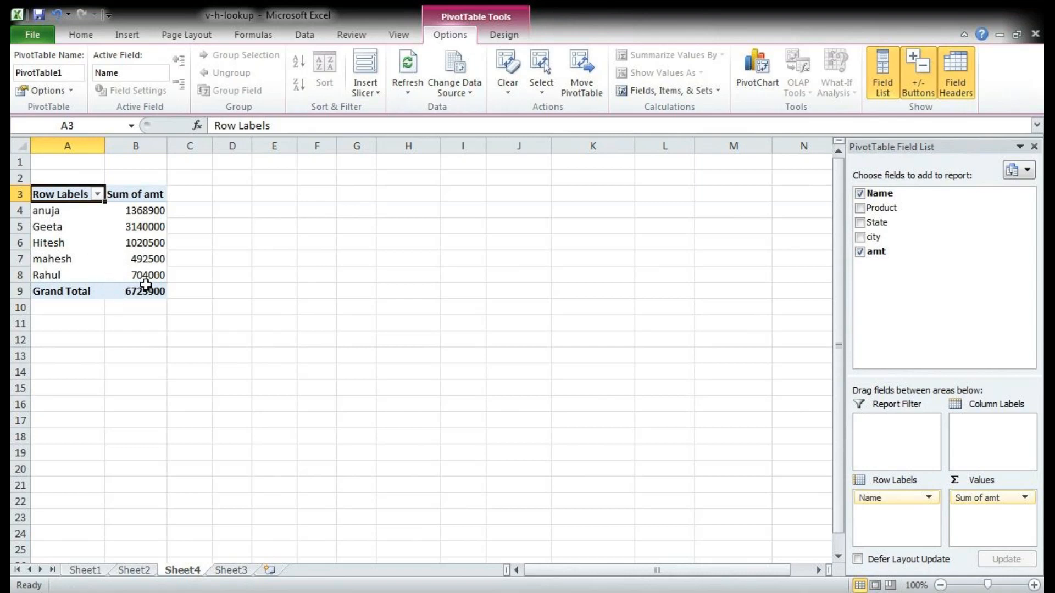
{"action": "left_click", "coordinate": [229, 572]}
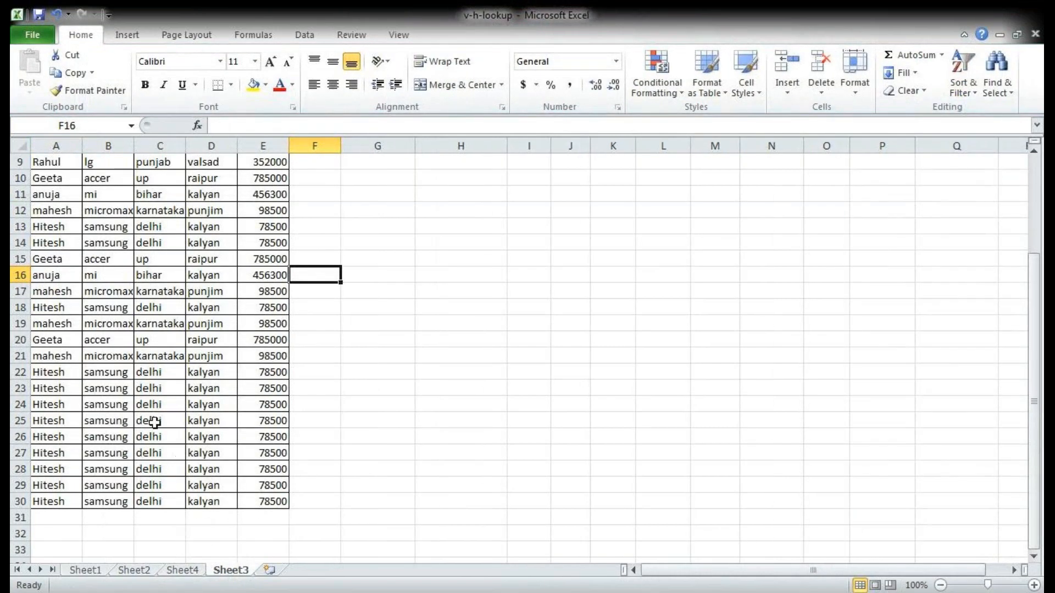
{"action": "scroll", "coordinate": [155, 424], "scroll_direction": "up", "scroll_amount": 2}
{"action": "scroll", "coordinate": [98, 293], "scroll_direction": "up", "scroll_amount": 1}
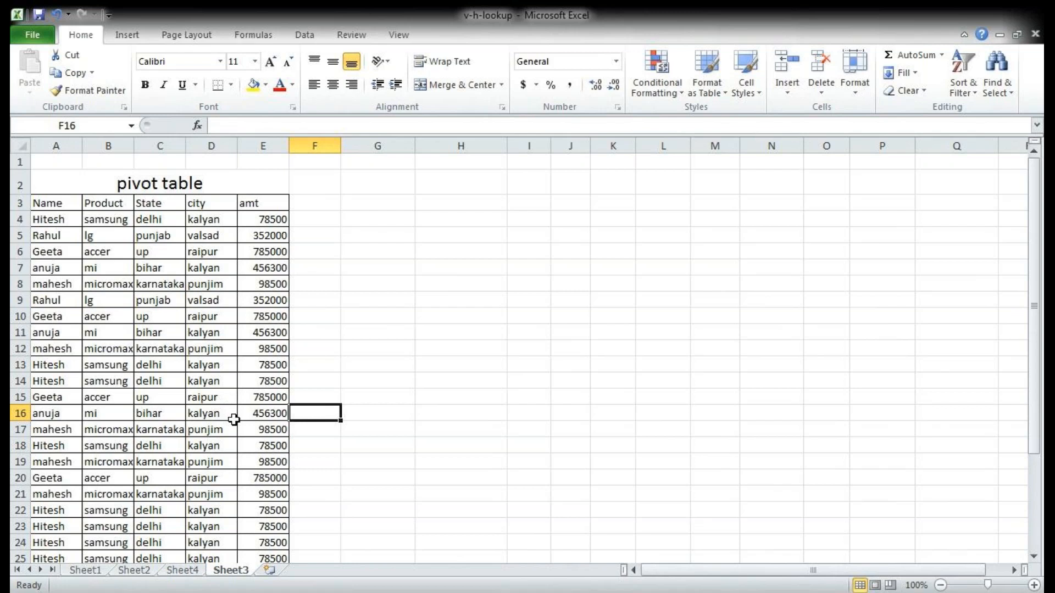
Step: Undo the last refresh of the Sheet4 pivot table and the re-adding of its amt field
{"action": "scroll", "coordinate": [241, 417], "scroll_direction": "down", "scroll_amount": 4}
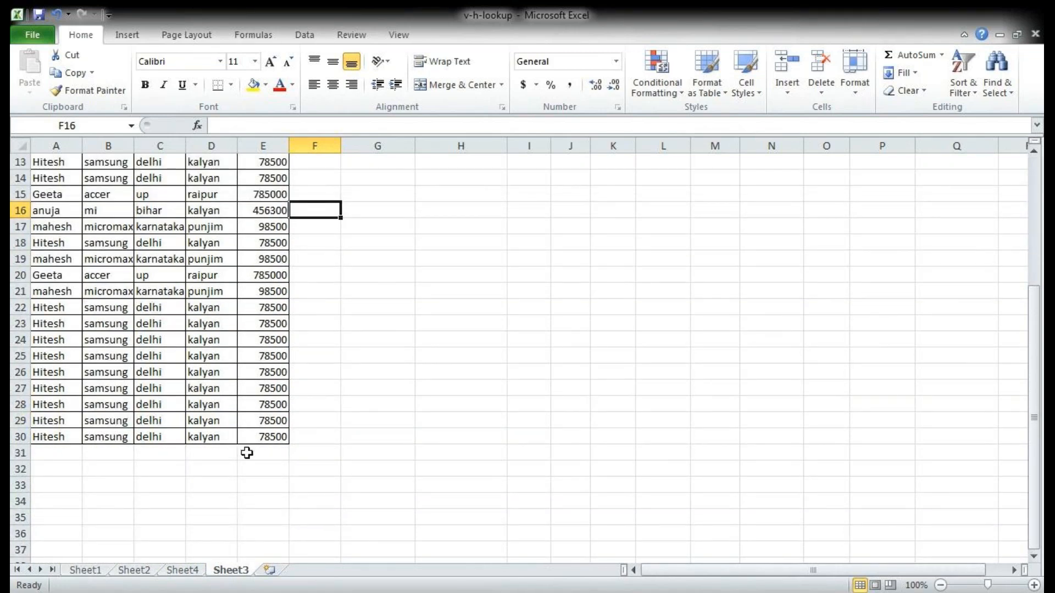
{"action": "left_click", "coordinate": [191, 571]}
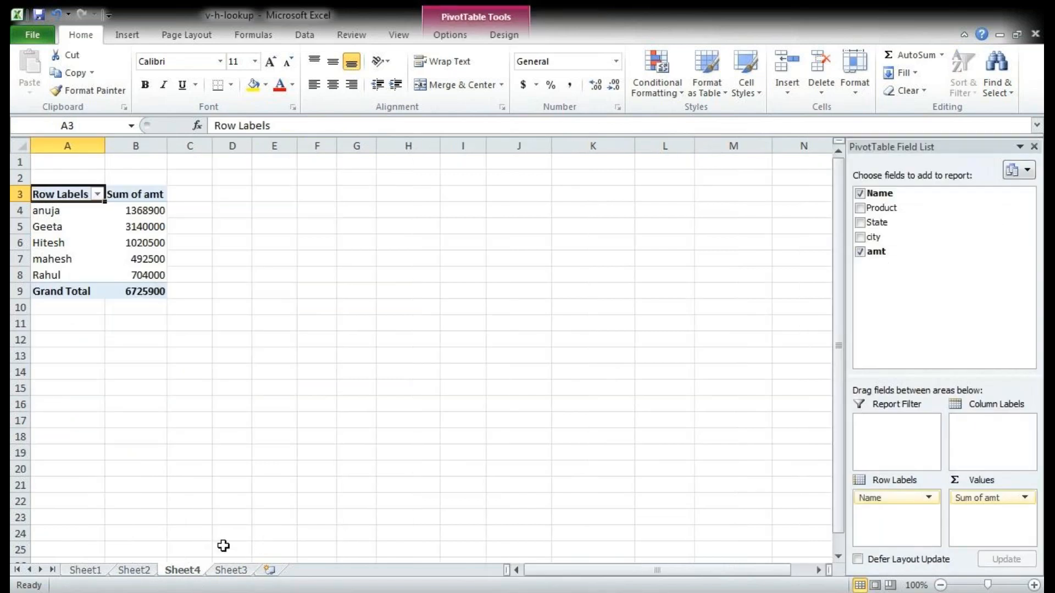
{"action": "key", "text": "ctrl+z"}
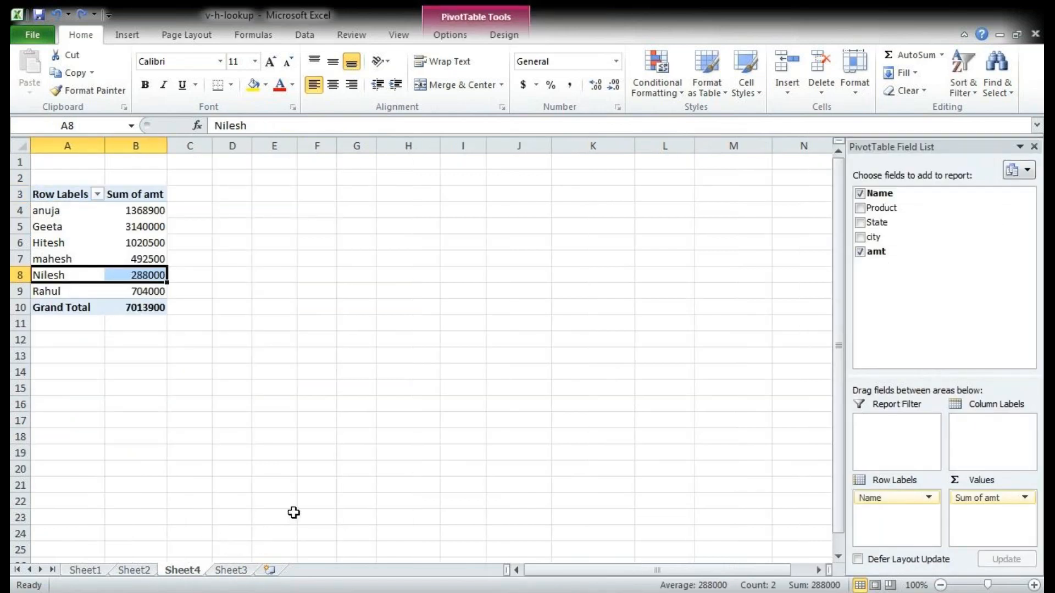
{"action": "key", "text": "ctrl+z"}
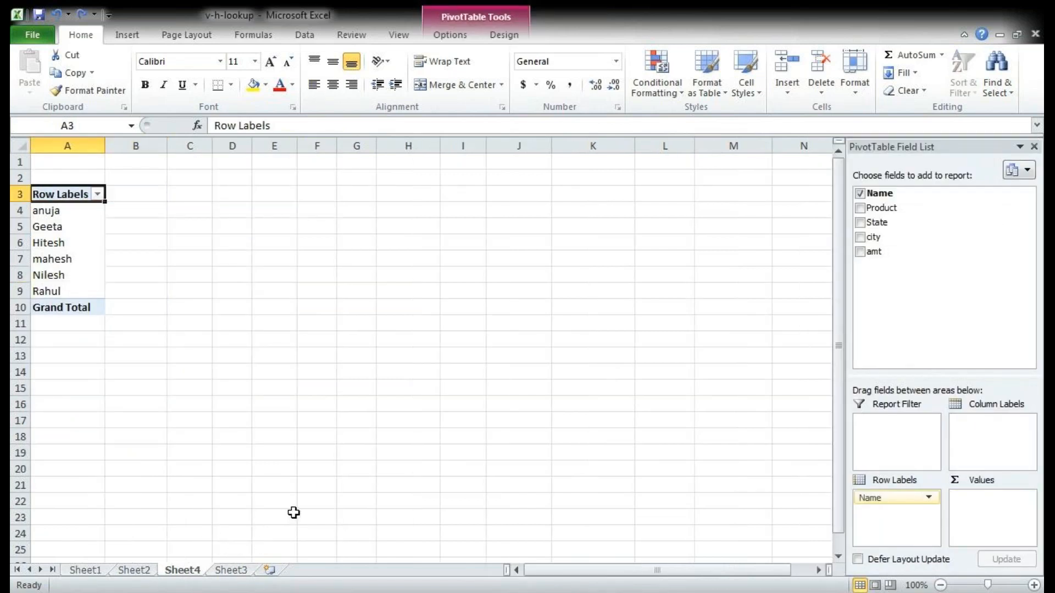
Step: Review the Sheet3 source rows, add the amt field back to the Sheet4 pivot table and refresh it
{"action": "left_click", "coordinate": [236, 571]}
{"action": "scroll", "coordinate": [276, 533], "scroll_direction": "up", "scroll_amount": 4}
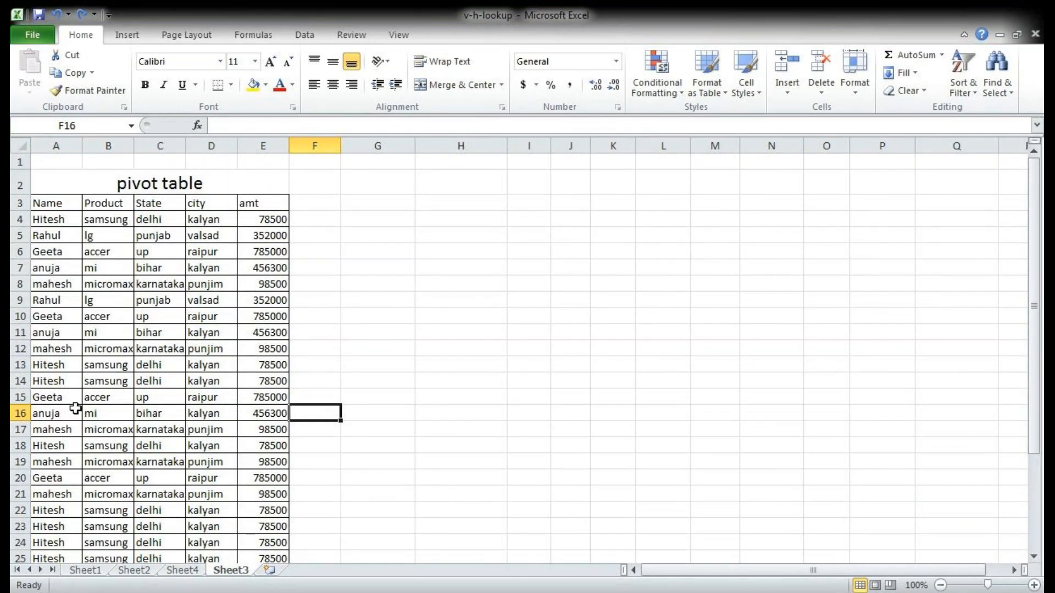
{"action": "scroll", "coordinate": [141, 440], "scroll_direction": "down", "scroll_amount": 2}
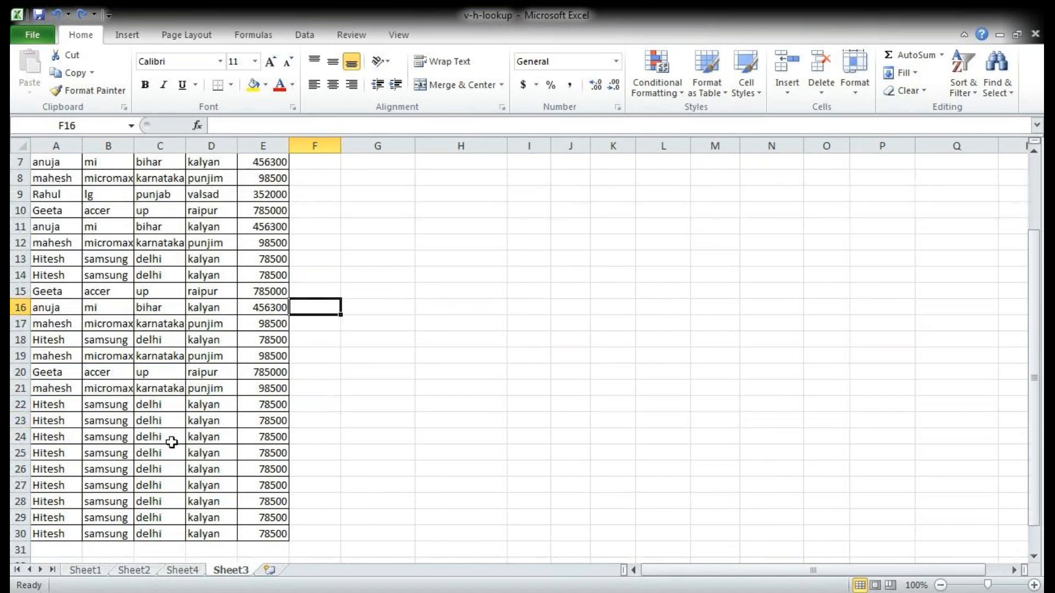
{"action": "left_click", "coordinate": [189, 571]}
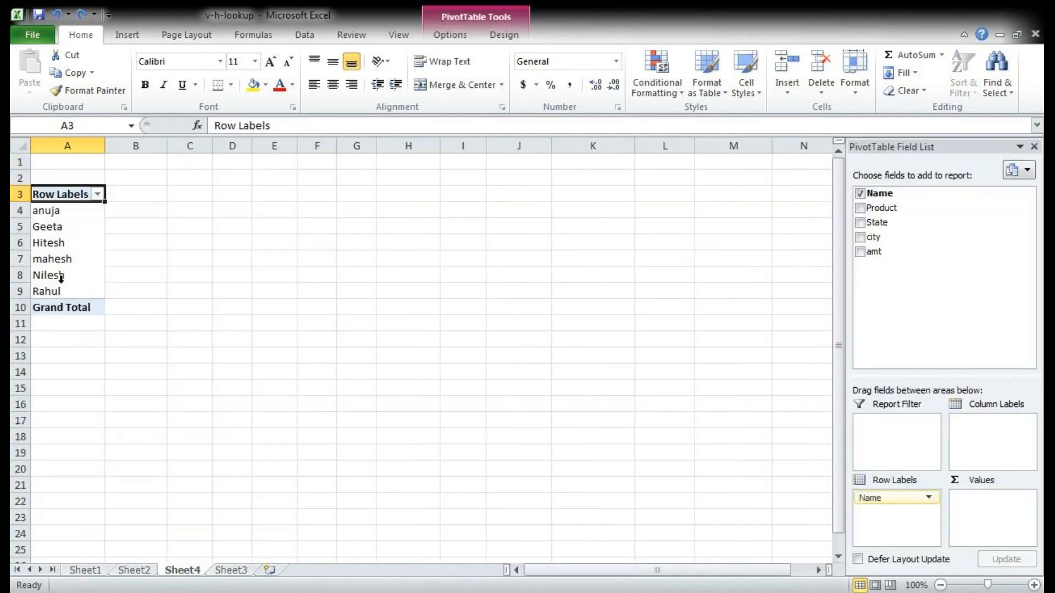
{"action": "left_click", "coordinate": [861, 253]}
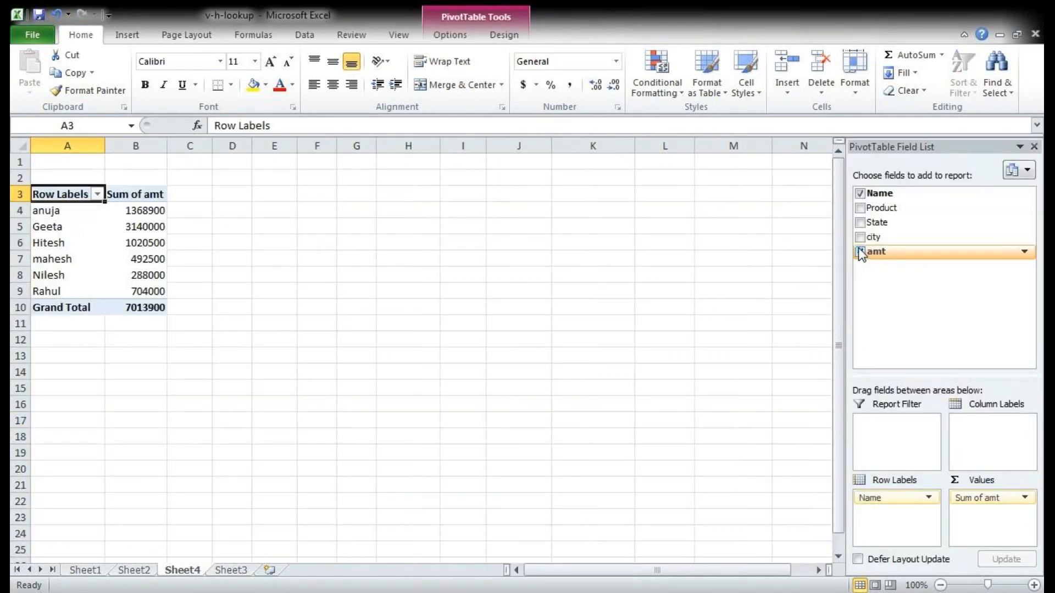
{"action": "left_click", "coordinate": [452, 37]}
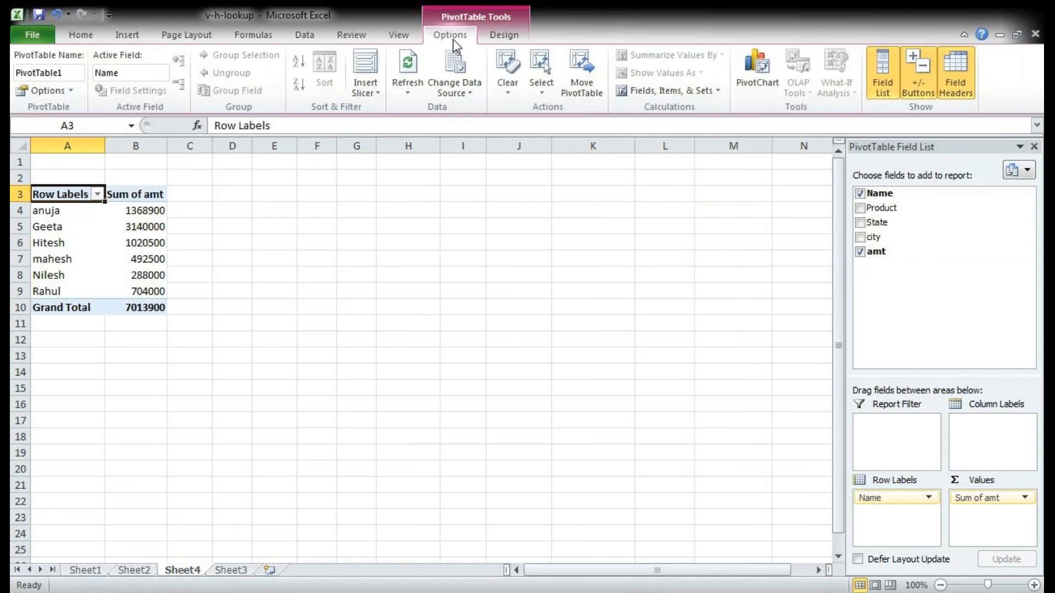
{"action": "left_click", "coordinate": [407, 66]}
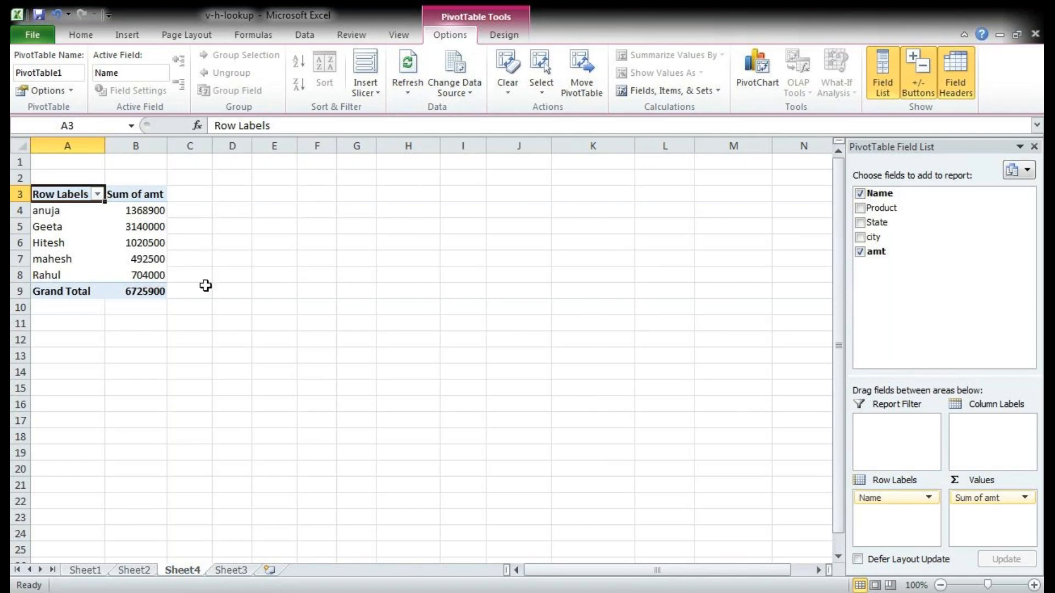
Step: Review the full source table on Sheet3, selecting the range A3:E30 and checking its rows
{"action": "left_click", "coordinate": [245, 571]}
{"action": "scroll", "coordinate": [205, 438], "scroll_direction": "up", "scroll_amount": 2}
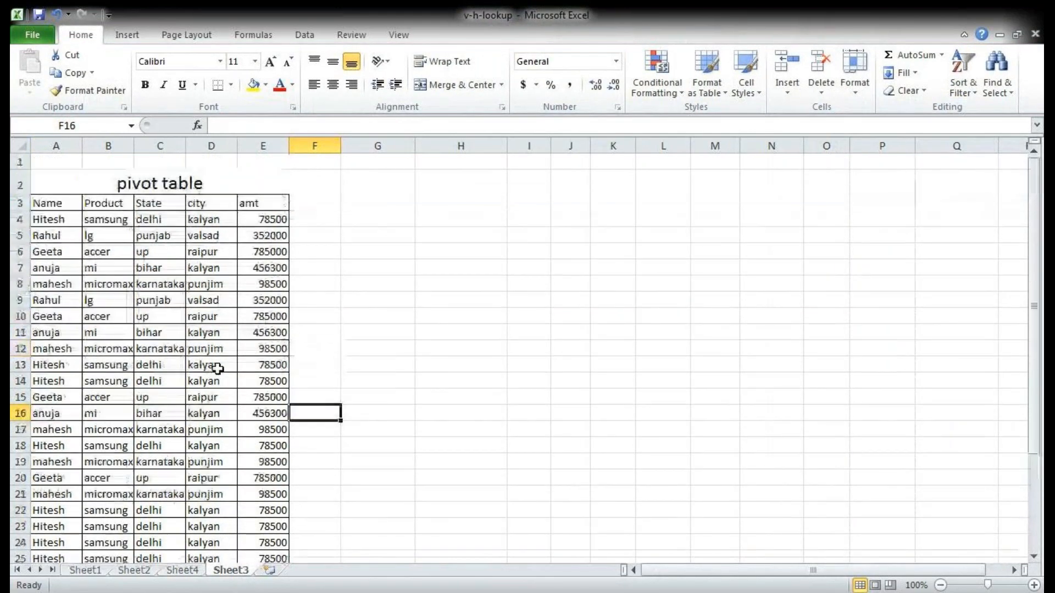
{"action": "left_click_drag", "start_coordinate": [48, 203], "coordinate": [275, 532]}
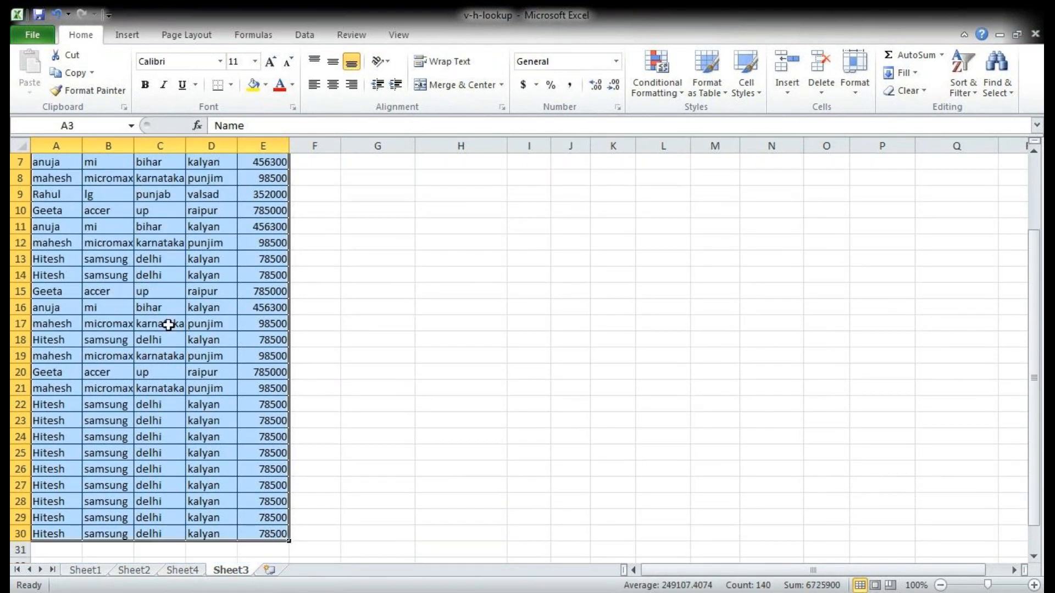
{"action": "left_click", "coordinate": [148, 420]}
{"action": "left_click_drag", "start_coordinate": [50, 420], "coordinate": [245, 199]}
{"action": "scroll", "coordinate": [229, 403], "scroll_direction": "down", "scroll_amount": 2}
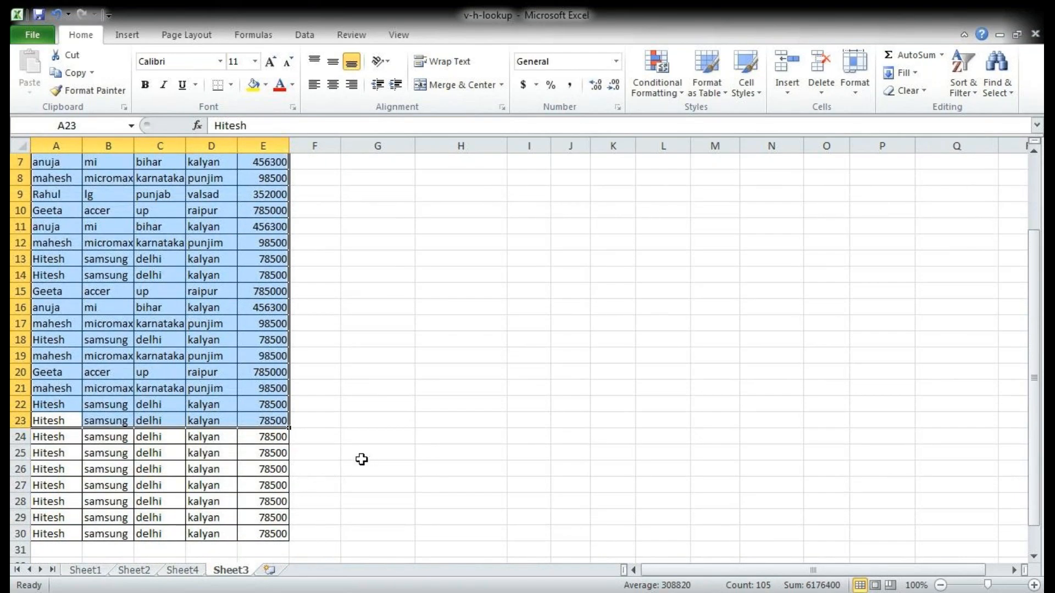
Step: Try a gray Medium style and a Light blue outlined style on the Sheet4 pivot table
{"action": "left_click", "coordinate": [183, 569]}
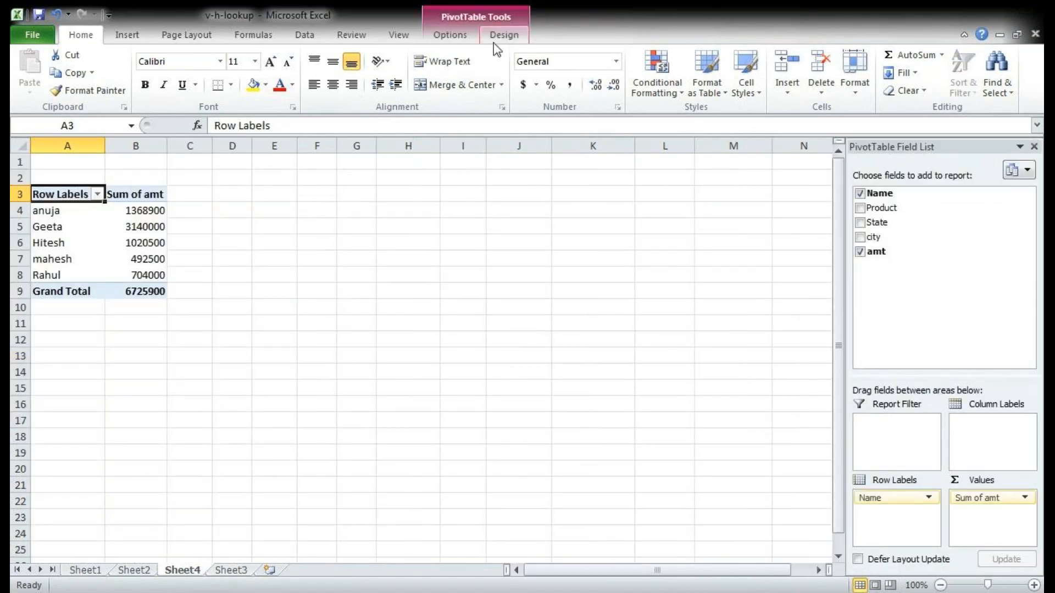
{"action": "left_click", "coordinate": [461, 35]}
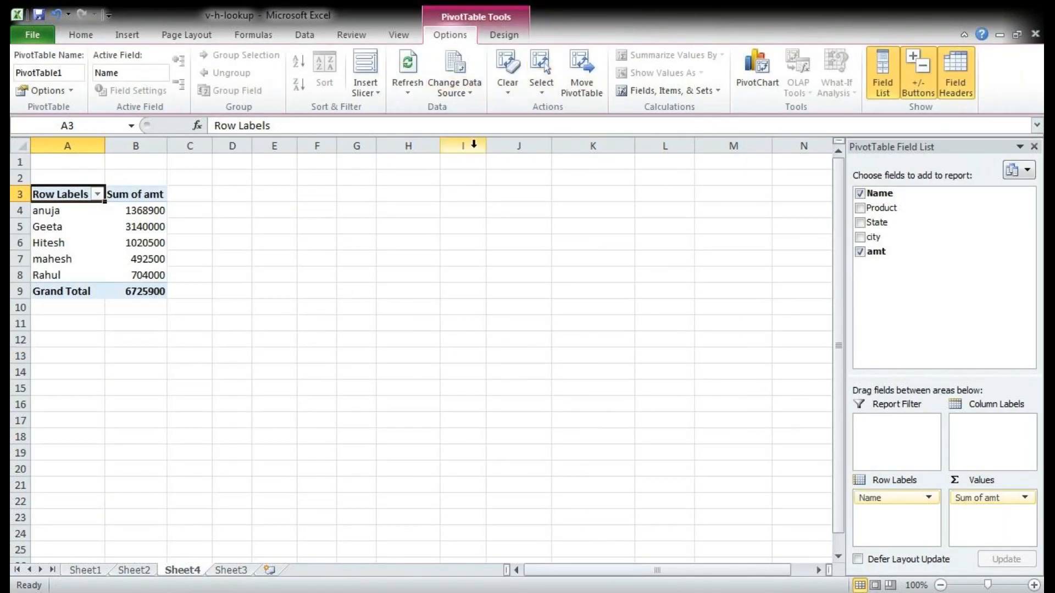
{"action": "left_click", "coordinate": [503, 34]}
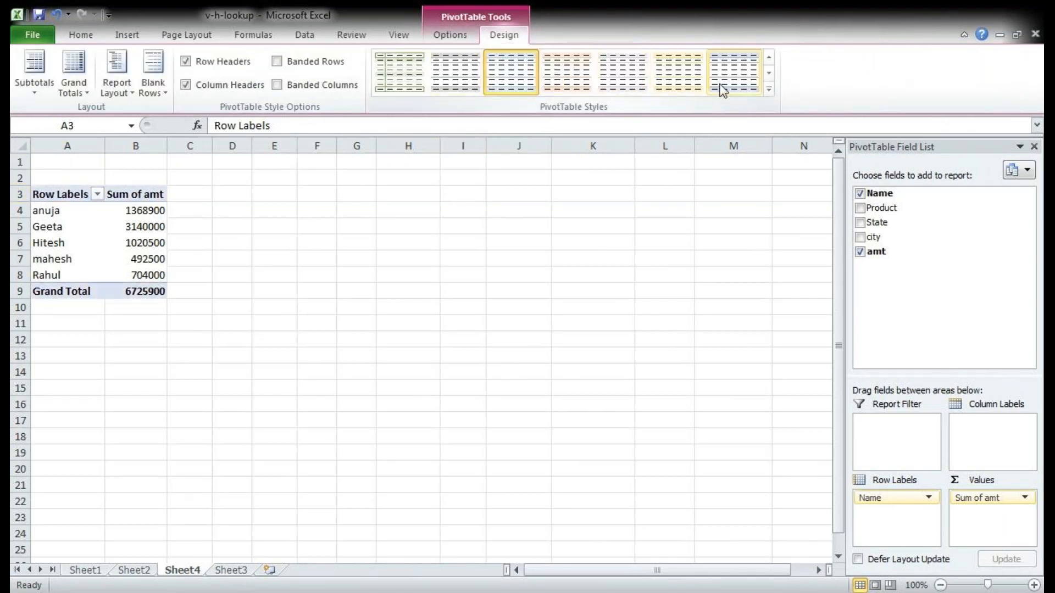
{"action": "left_click", "coordinate": [769, 91]}
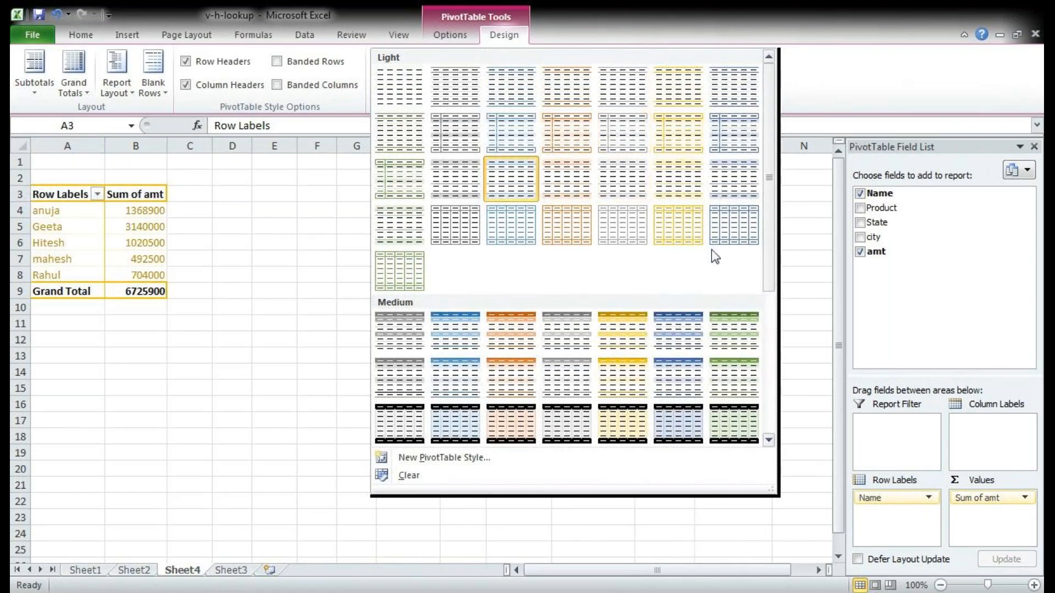
{"action": "left_click", "coordinate": [558, 378]}
{"action": "left_click", "coordinate": [770, 90]}
{"action": "left_click", "coordinate": [534, 140]}
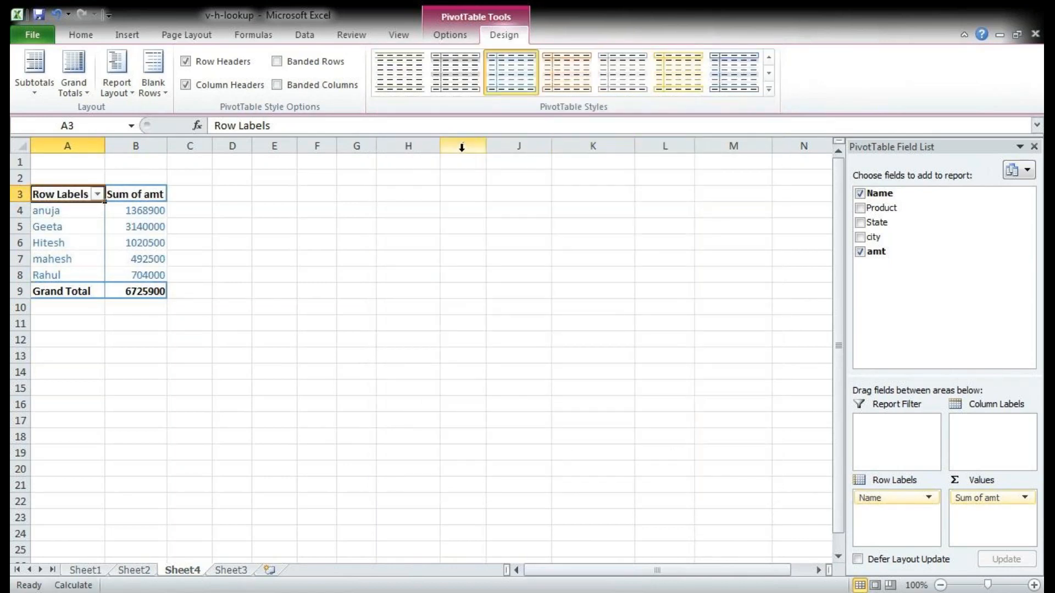
Step: Enable Banded Rows and Banded Columns and apply the Light style with light blue header and total rows
{"action": "left_click", "coordinate": [277, 63]}
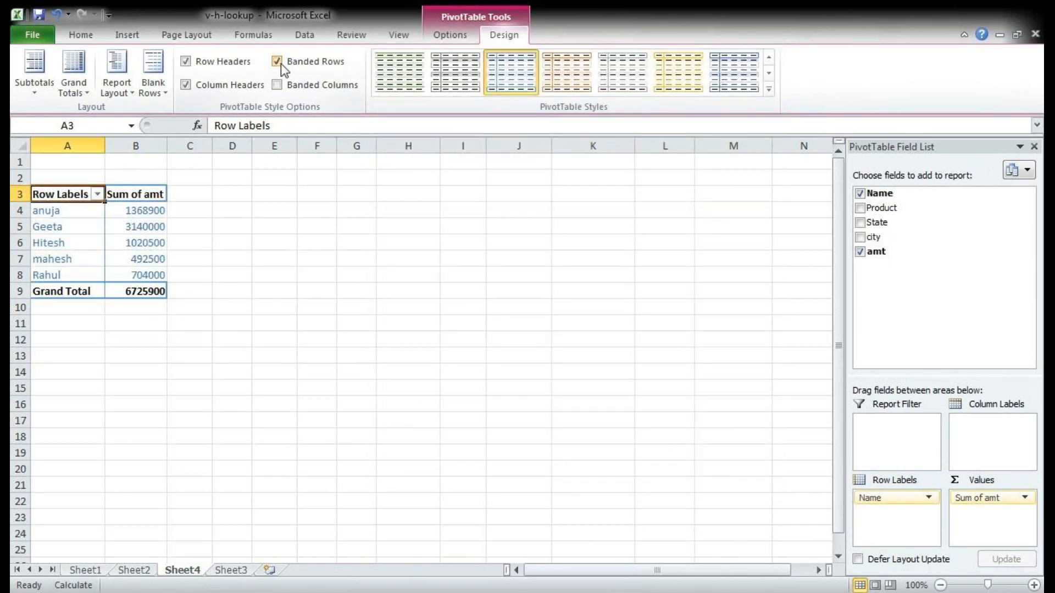
{"action": "left_click", "coordinate": [280, 87]}
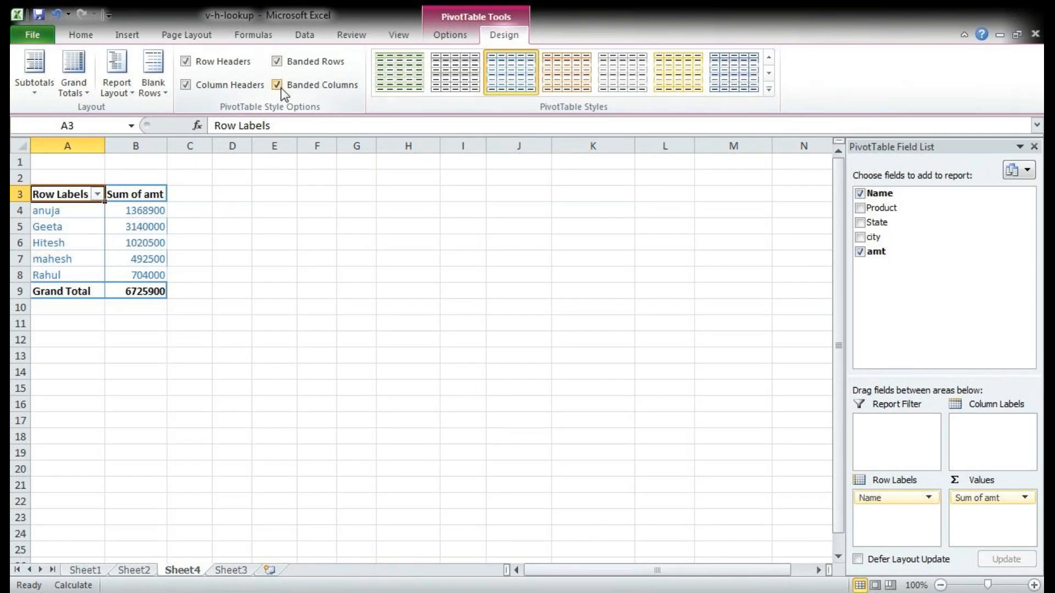
{"action": "left_click", "coordinate": [769, 89]}
{"action": "left_click", "coordinate": [501, 188]}
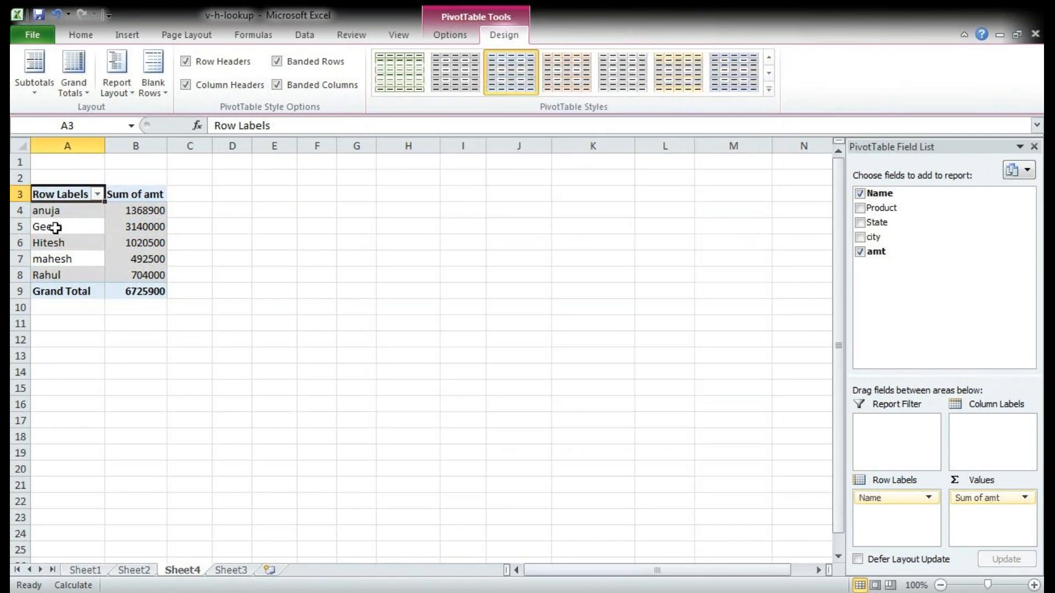
Step: Compare the pivot table with Banded Rows and Banded Columns on and off, leaving both options off
{"action": "left_click", "coordinate": [275, 62]}
{"action": "left_click", "coordinate": [275, 62]}
{"action": "left_click", "coordinate": [275, 62]}
{"action": "left_click", "coordinate": [275, 81]}
{"action": "left_click", "coordinate": [275, 81]}
{"action": "left_click", "coordinate": [276, 80]}
{"action": "left_click", "coordinate": [275, 81]}
{"action": "left_click", "coordinate": [277, 84]}
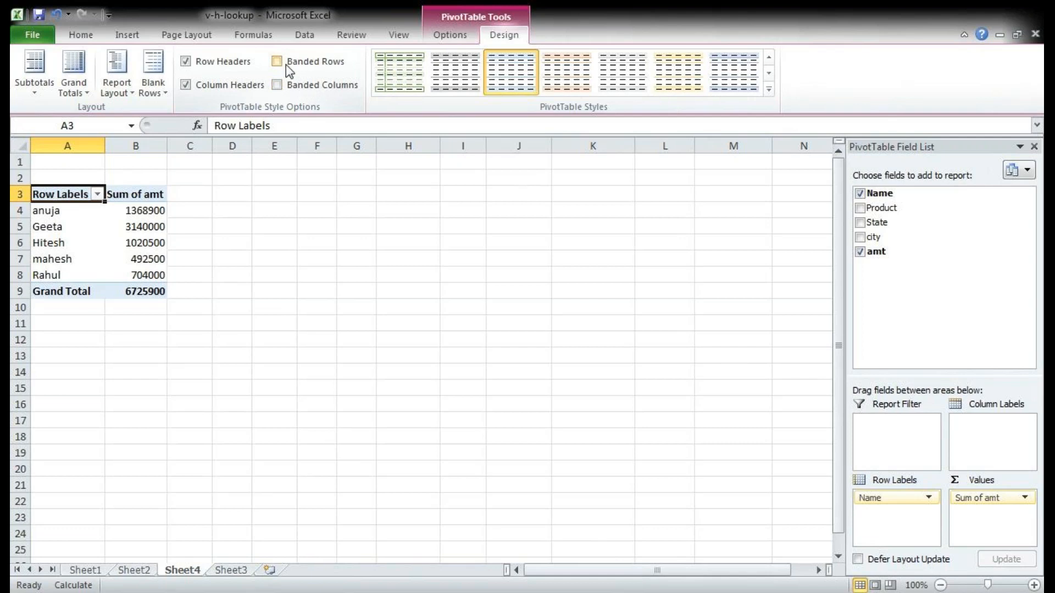
{"action": "left_click", "coordinate": [286, 65]}
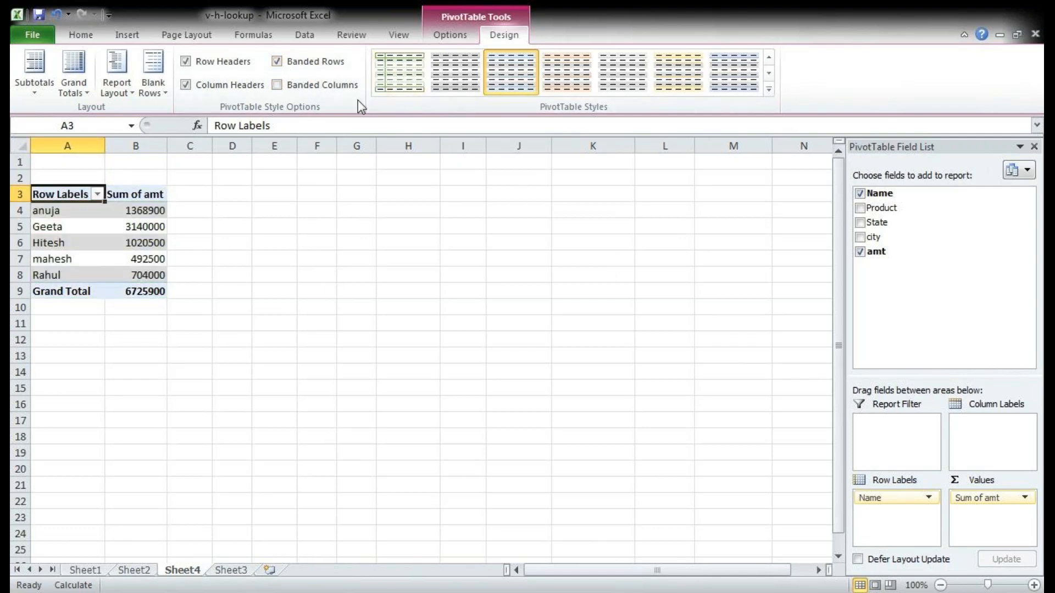
{"action": "left_click", "coordinate": [299, 63]}
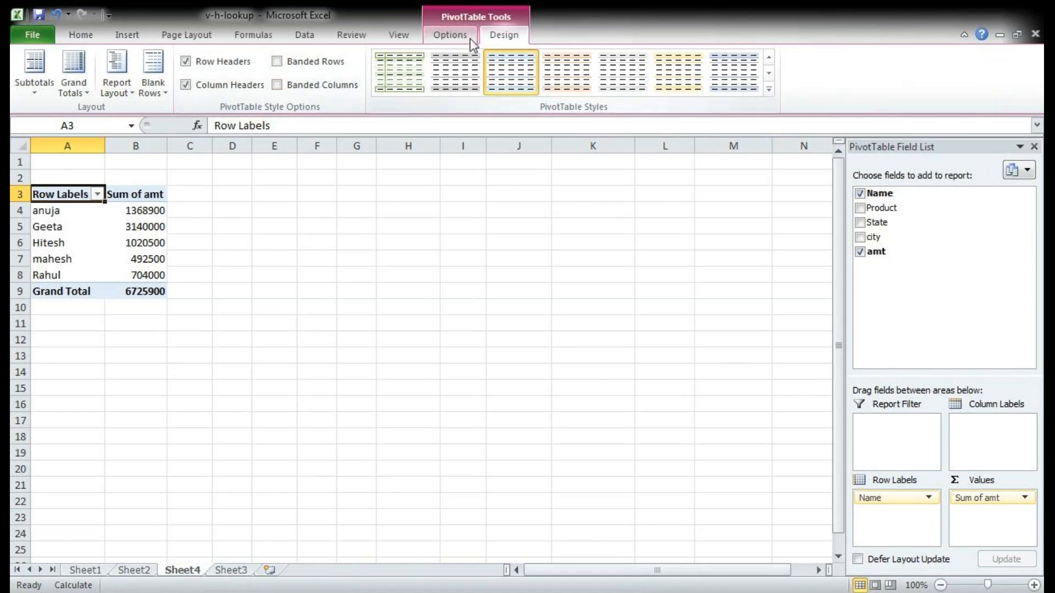
Step: Filter the pivot table's row labels to show only the first two names in the list
{"action": "left_click", "coordinate": [450, 34]}
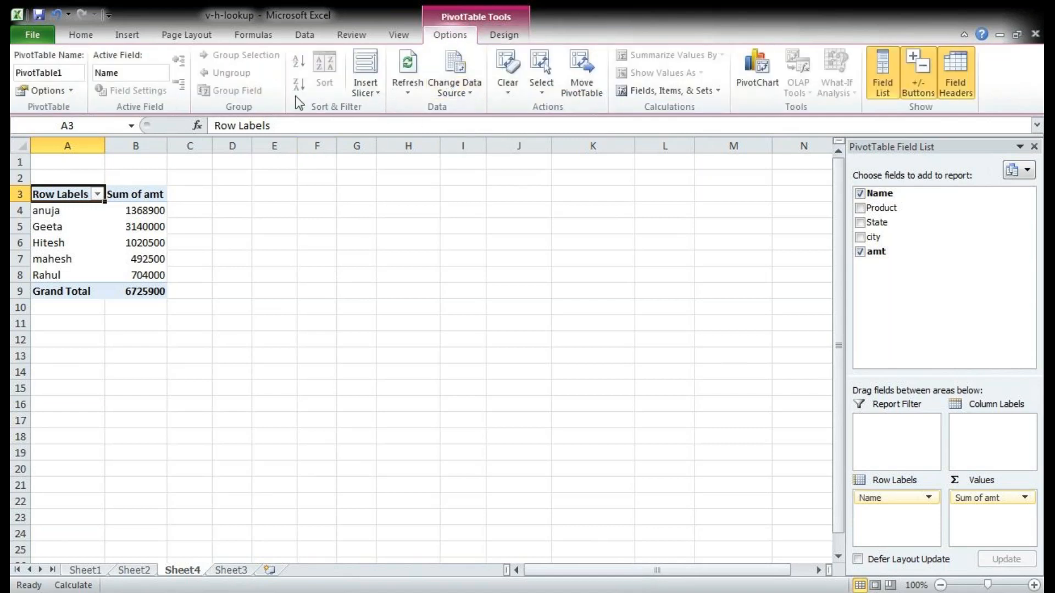
{"action": "left_click", "coordinate": [97, 195]}
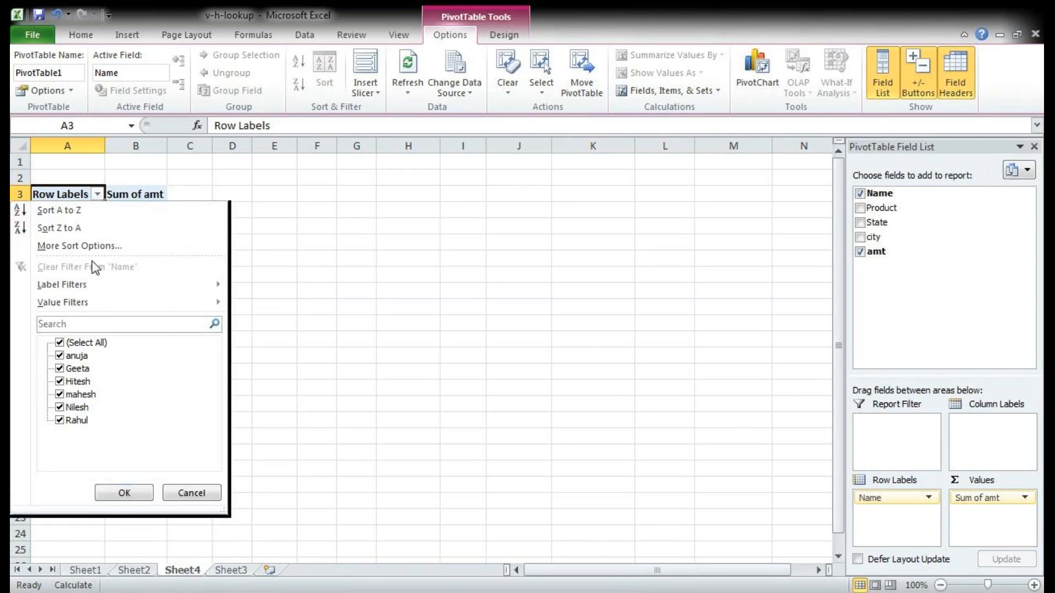
{"action": "left_click", "coordinate": [64, 341]}
{"action": "left_click", "coordinate": [60, 356]}
{"action": "left_click", "coordinate": [123, 492]}
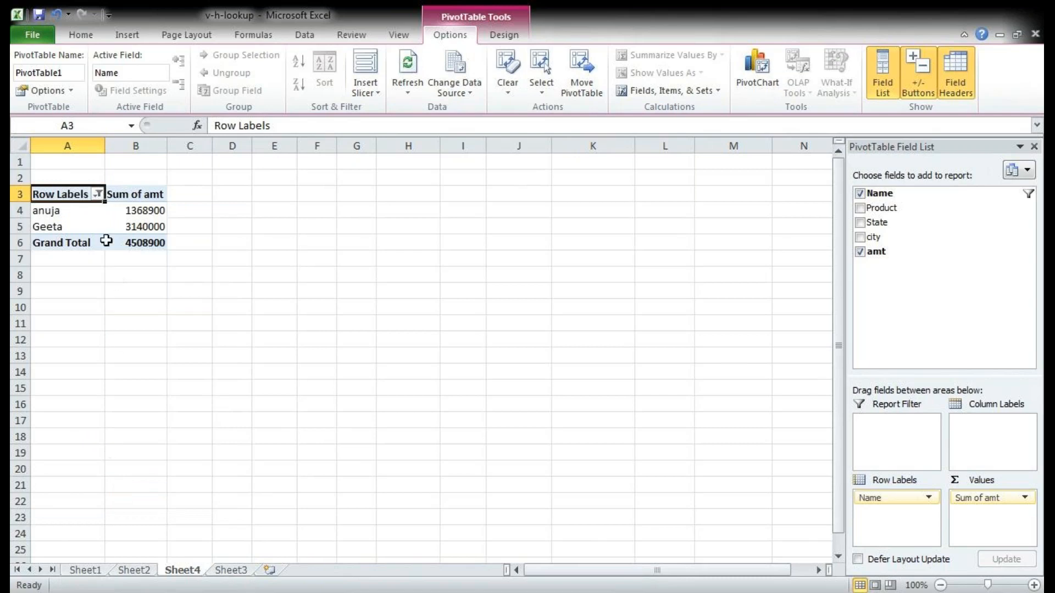
Step: Include all names again in the pivot table's row label filter with Select All
{"action": "left_click", "coordinate": [102, 195]}
{"action": "left_click", "coordinate": [62, 342]}
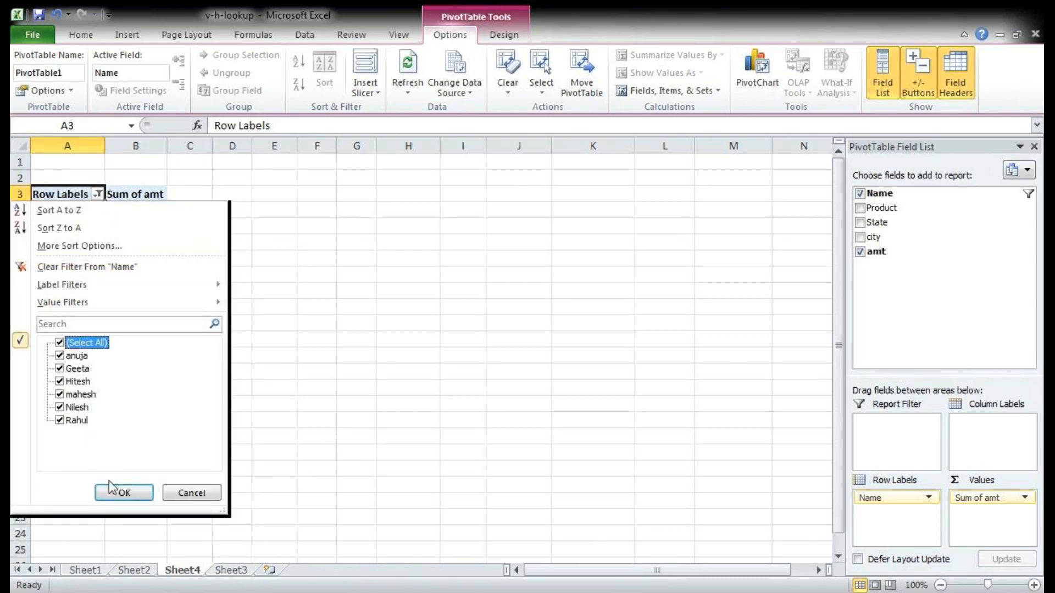
{"action": "left_click", "coordinate": [123, 493]}
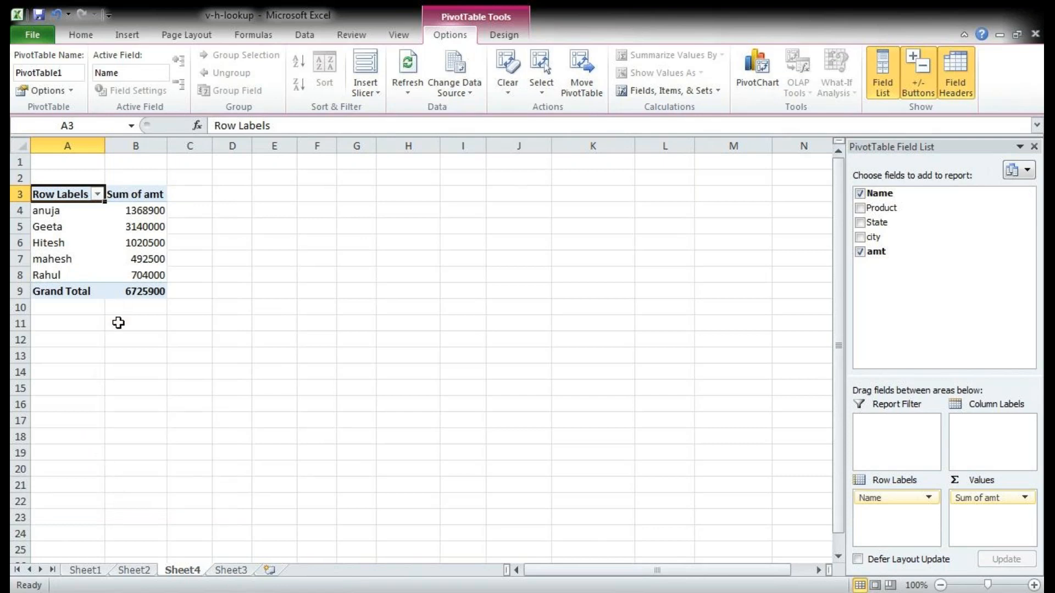
{"action": "left_click", "coordinate": [97, 196]}
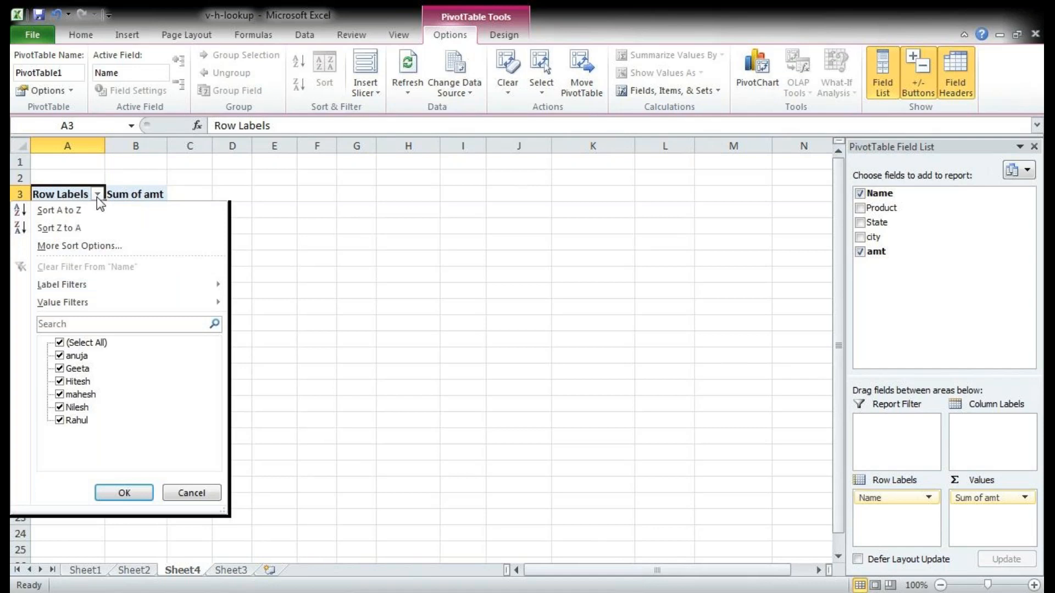
{"action": "left_click", "coordinate": [60, 344]}
{"action": "left_click", "coordinate": [60, 343]}
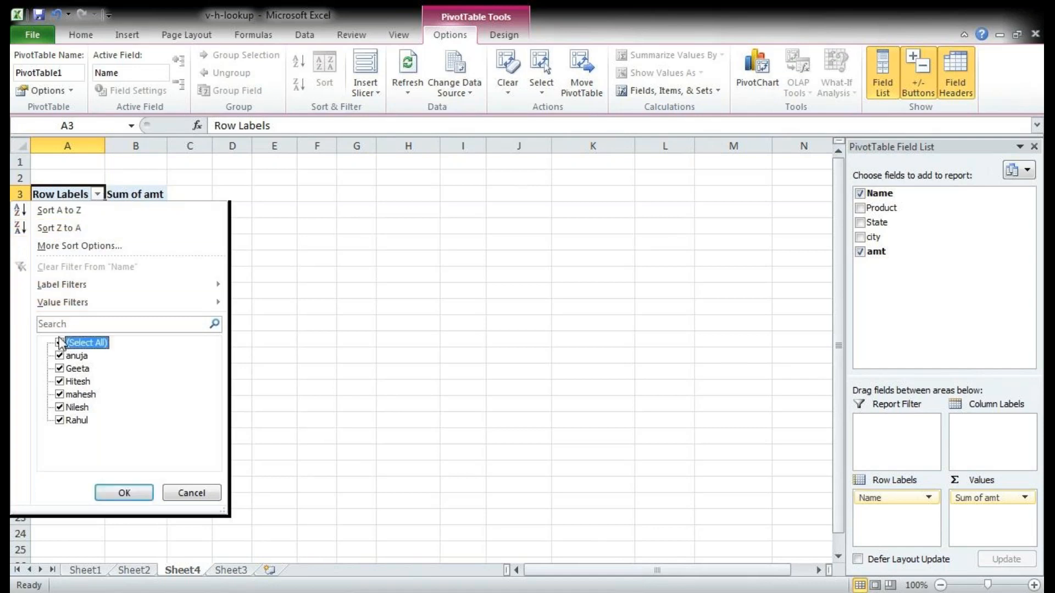
{"action": "left_click", "coordinate": [124, 492]}
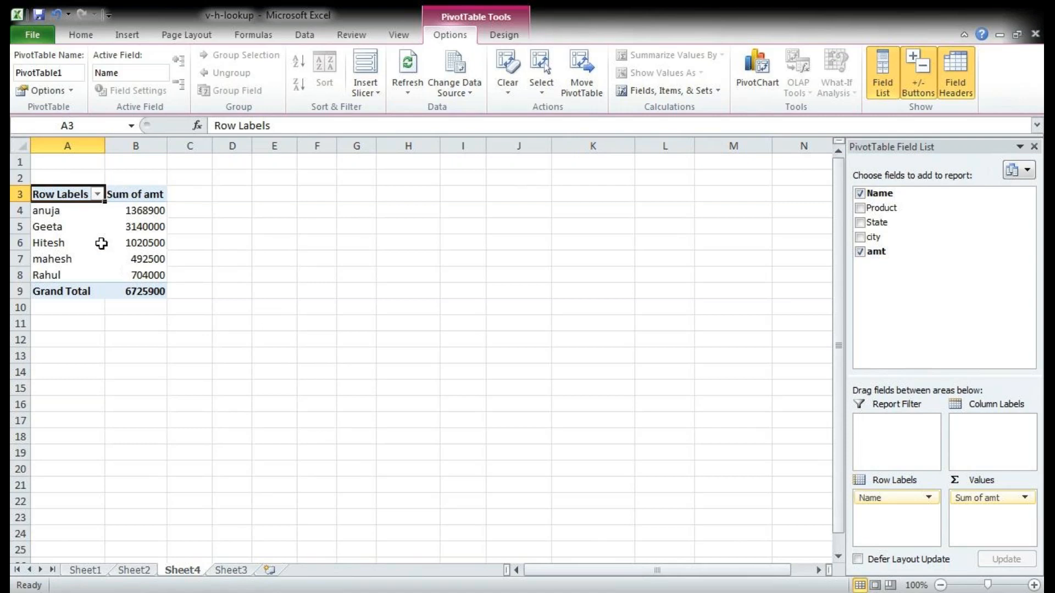
Step: Sort the pivot table's row labels A to Z and view the available label filters without applying one
{"action": "left_click", "coordinate": [97, 195]}
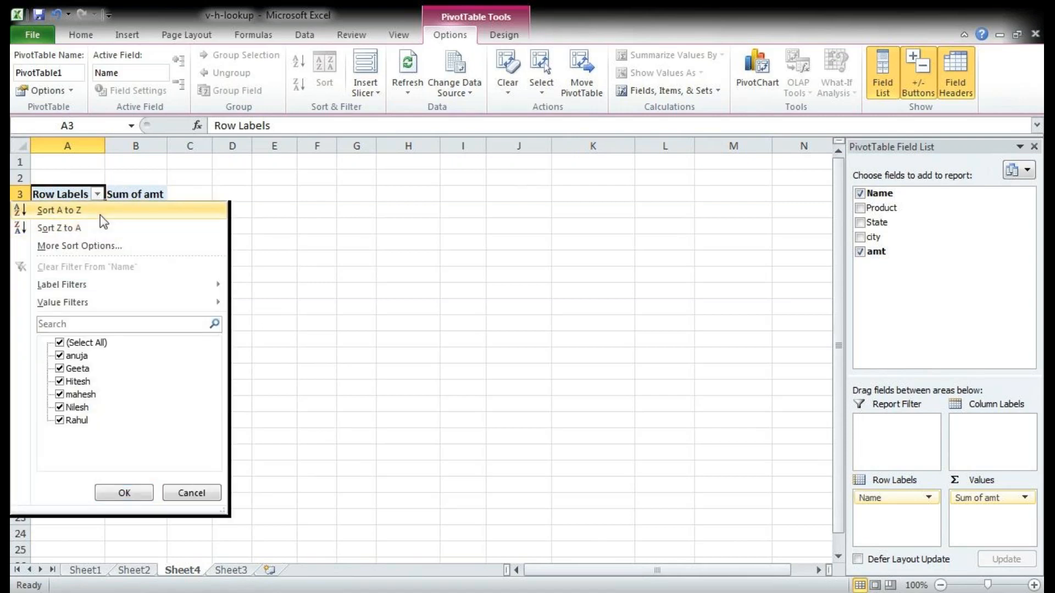
{"action": "left_click", "coordinate": [101, 213]}
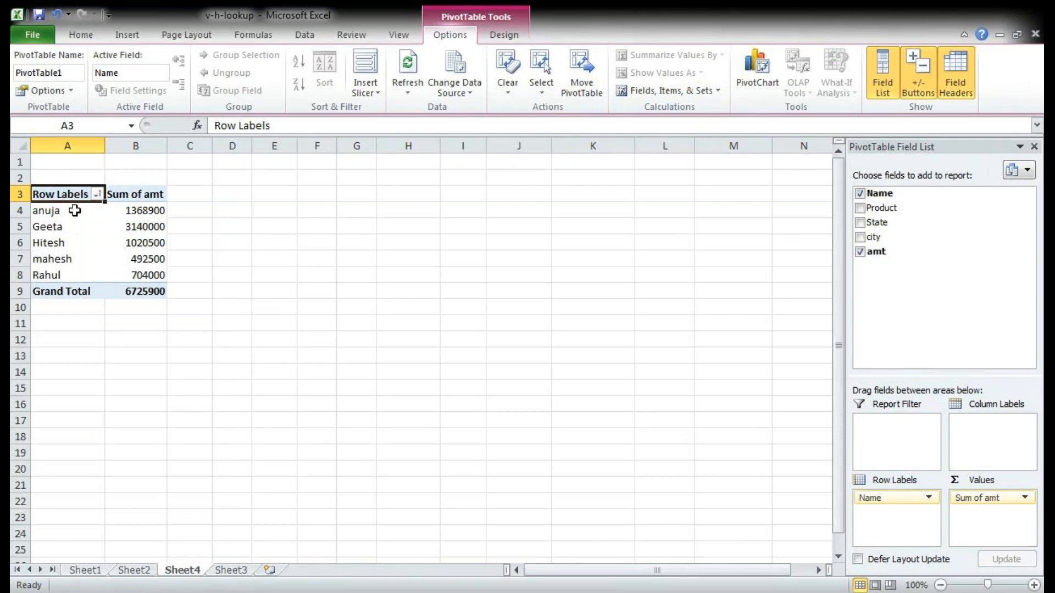
{"action": "left_click", "coordinate": [97, 195]}
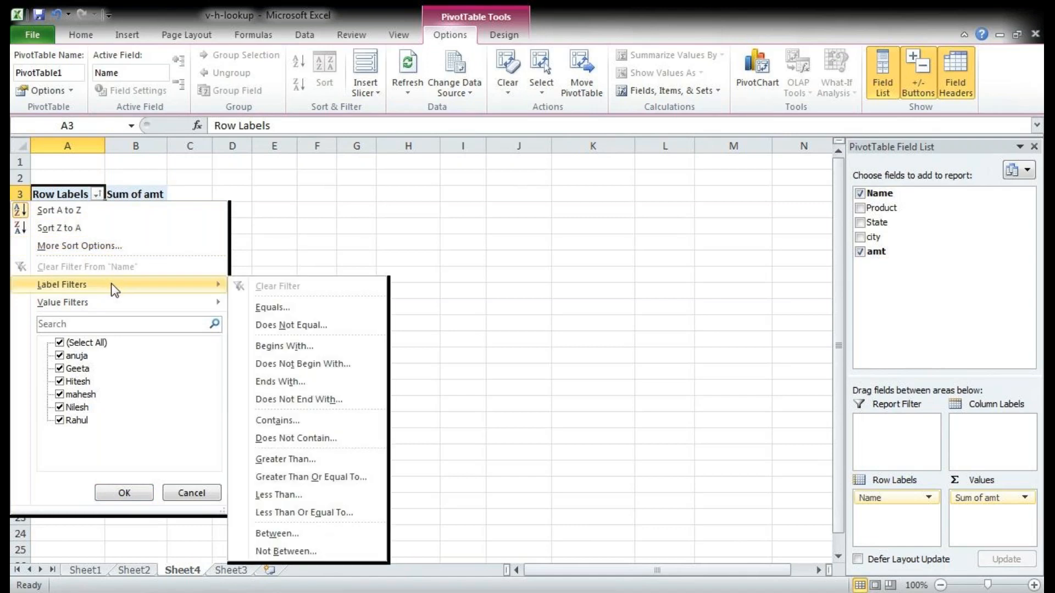
{"action": "left_click", "coordinate": [281, 215]}
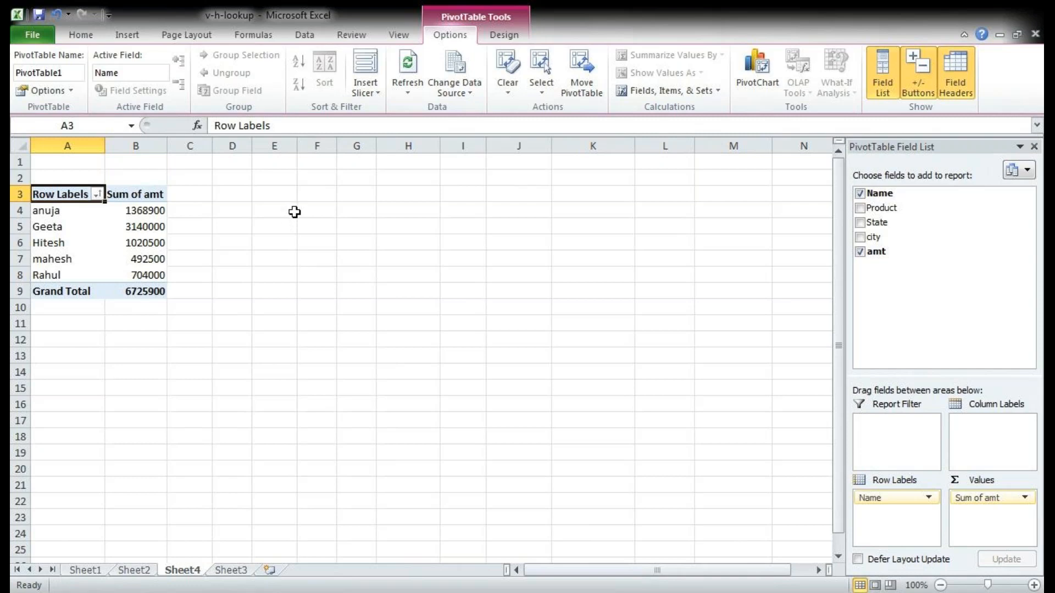
Step: Sort the pivot table's row labels A to Z, filter them to labels beginning with "a", and clear the filter
{"action": "left_click", "coordinate": [100, 197]}
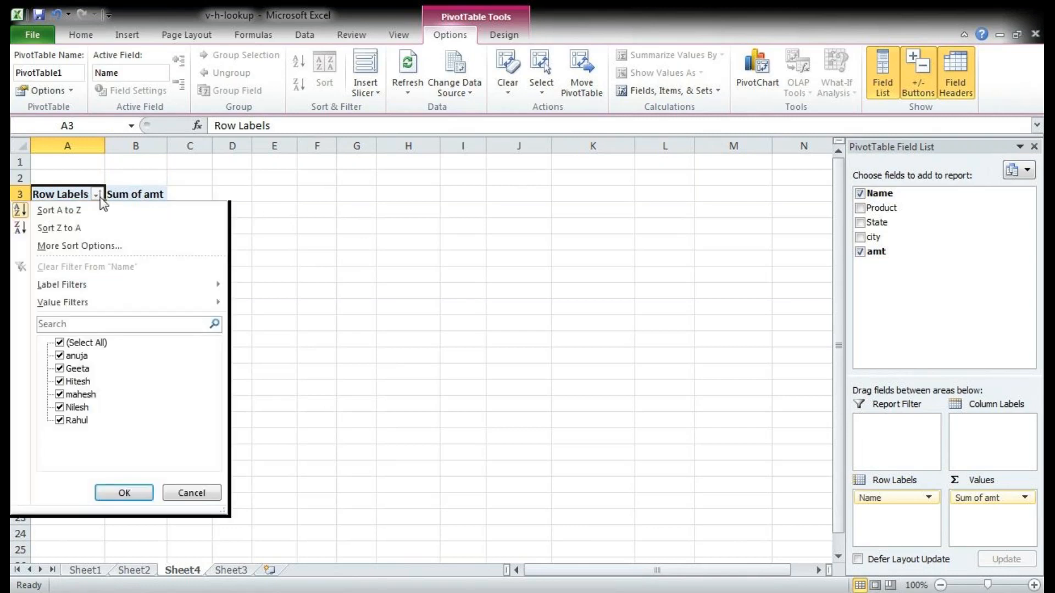
{"action": "left_click", "coordinate": [104, 210]}
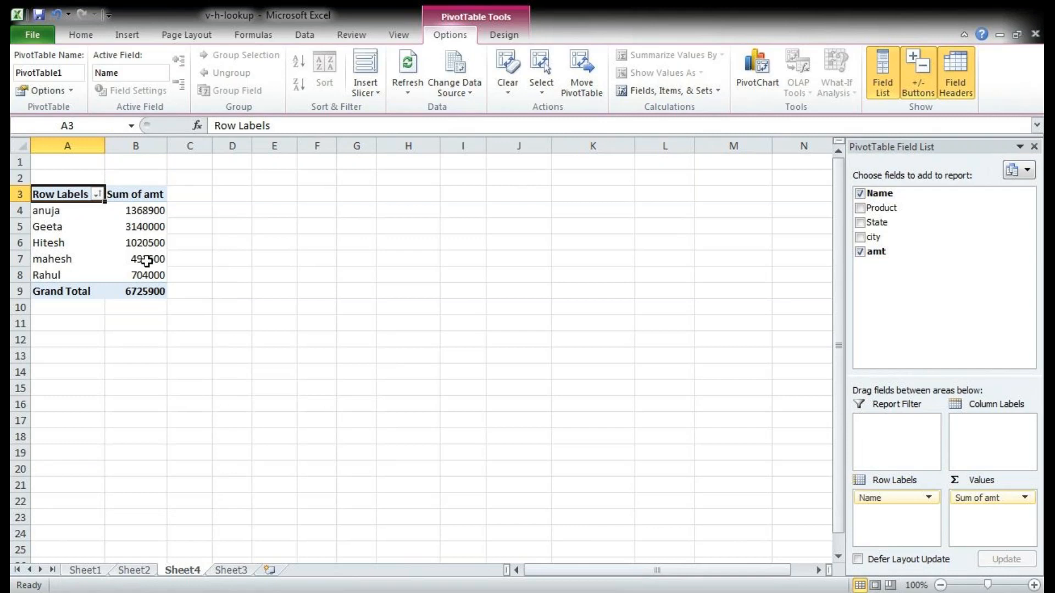
{"action": "left_click", "coordinate": [98, 195]}
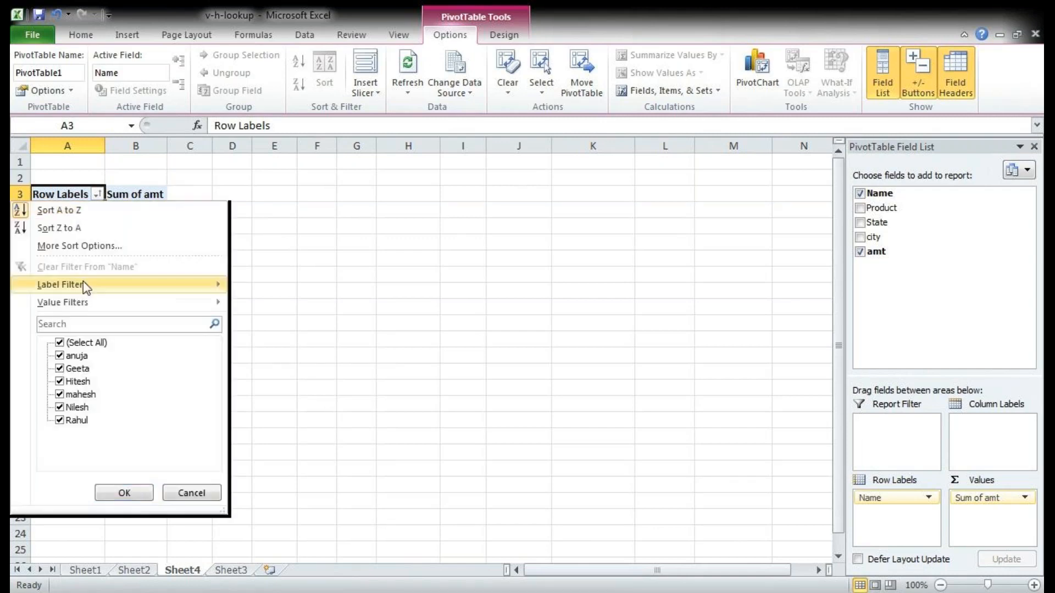
{"action": "mouse_move", "coordinate": [81, 285]}
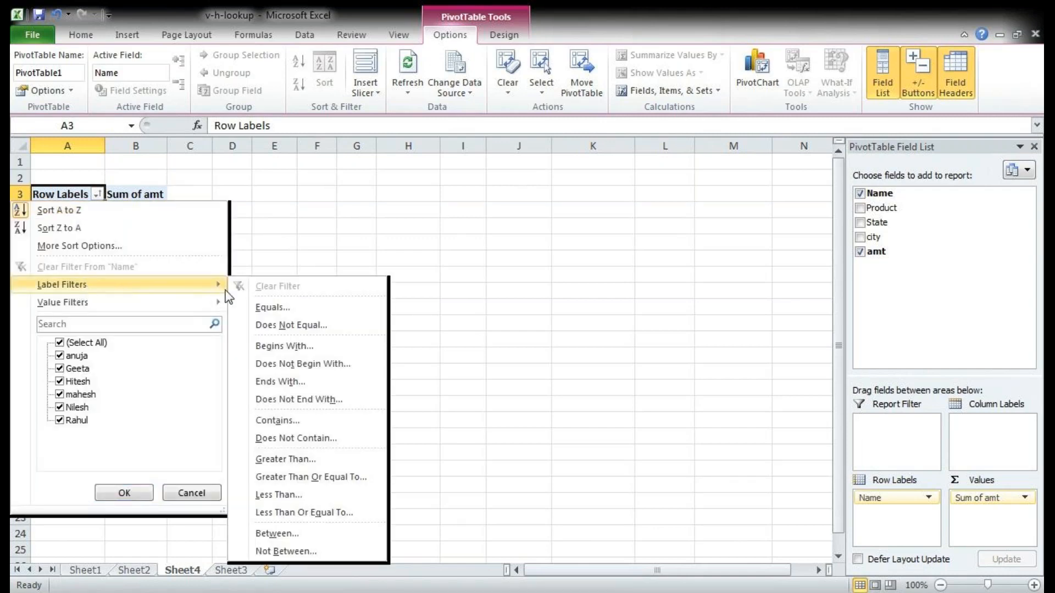
{"action": "left_click", "coordinate": [284, 346]}
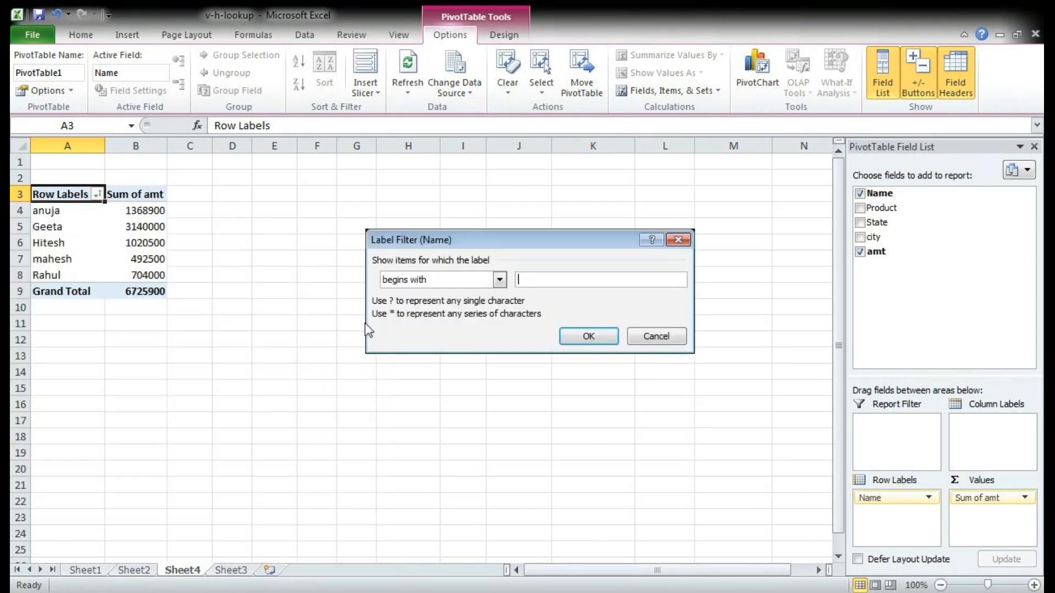
{"action": "left_click", "coordinate": [520, 280]}
{"action": "type", "text": "a"}
{"action": "left_click", "coordinate": [583, 337]}
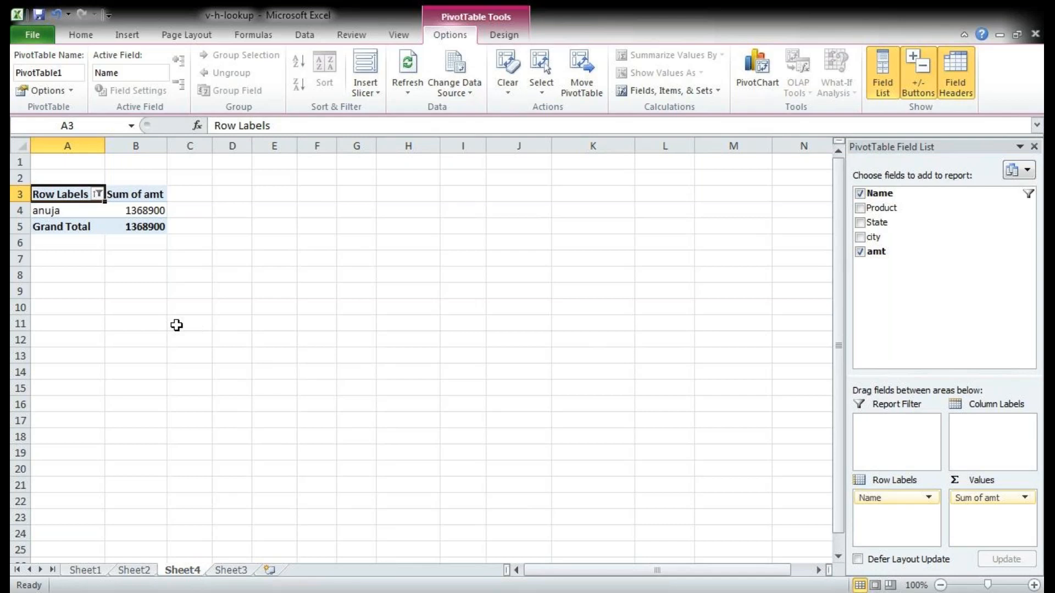
{"action": "left_click", "coordinate": [98, 194]}
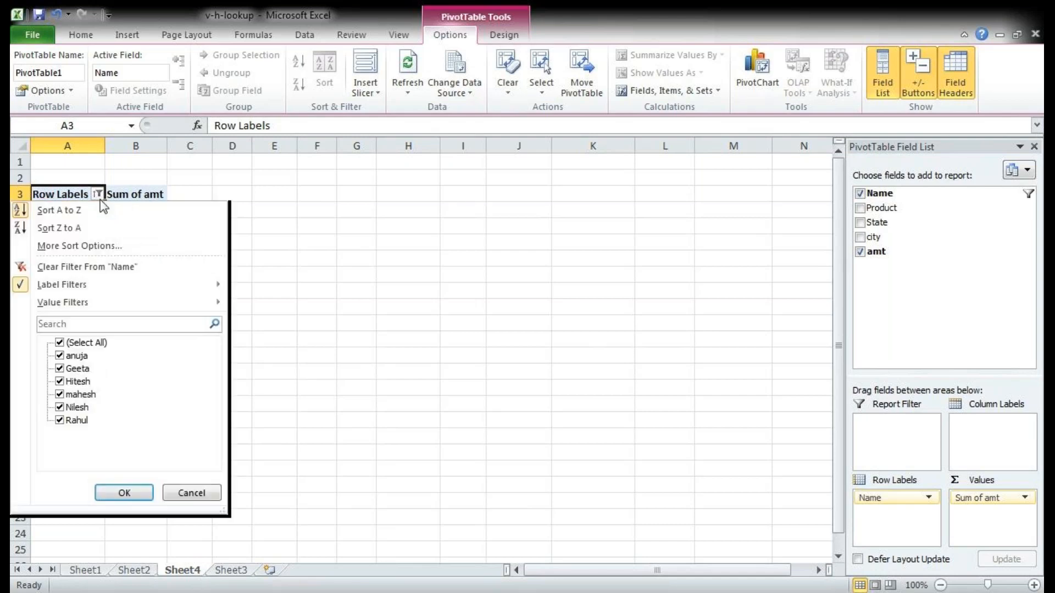
{"action": "left_click", "coordinate": [82, 266]}
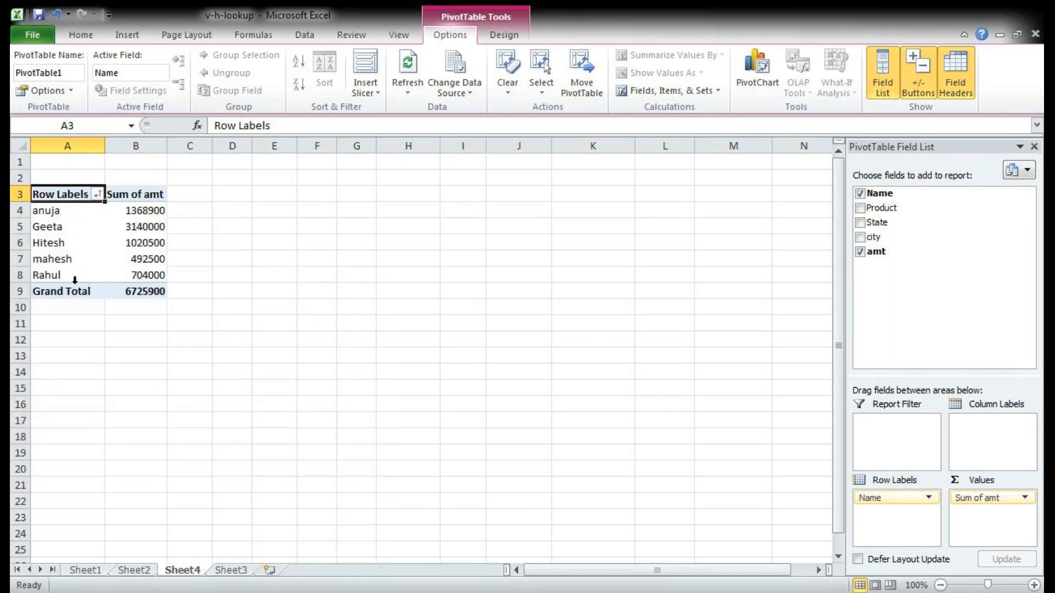
Step: Filter the pivot table's row labels to those beginning with "d", and clear that filter from Name
{"action": "left_click", "coordinate": [98, 195]}
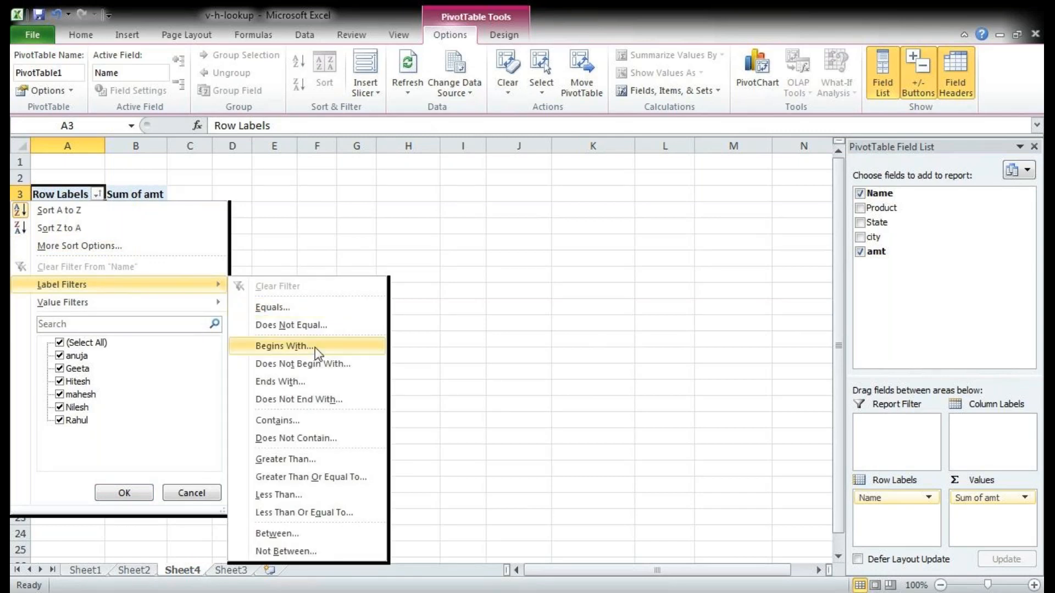
{"action": "left_click", "coordinate": [314, 347]}
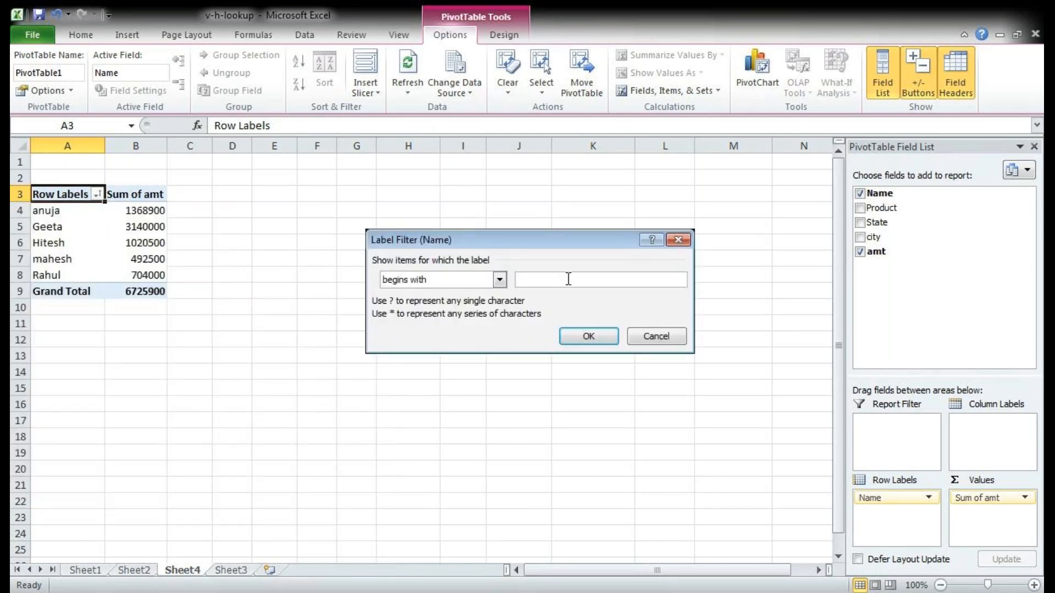
{"action": "type", "text": "d"}
{"action": "left_click", "coordinate": [585, 337]}
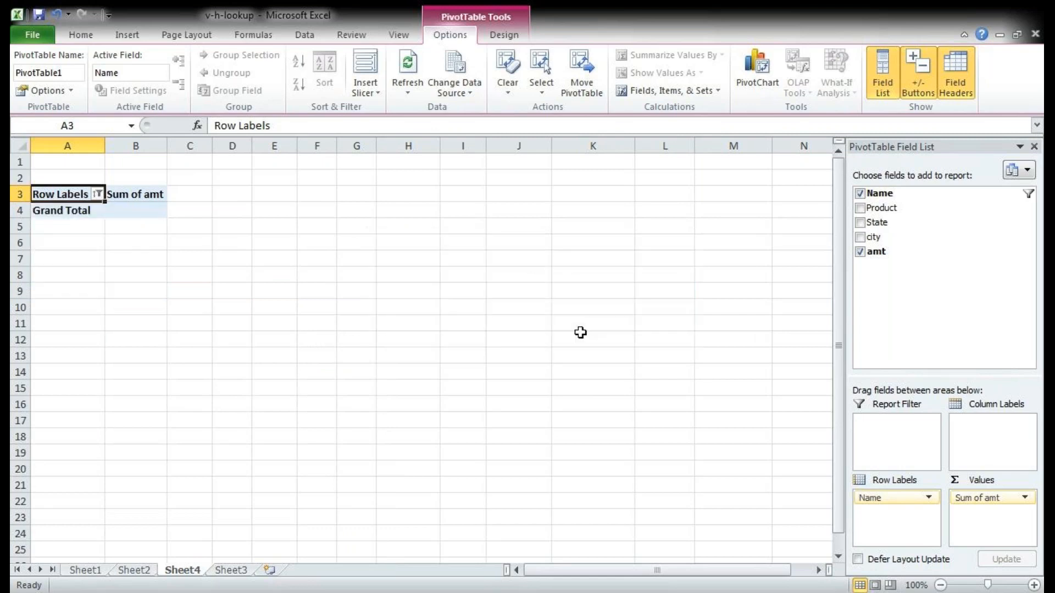
{"action": "left_click", "coordinate": [97, 195]}
{"action": "left_click", "coordinate": [73, 267]}
Step: Filter the pivot table's row labels to those beginning with "m", and clear that filter from Name
{"action": "left_click", "coordinate": [98, 196]}
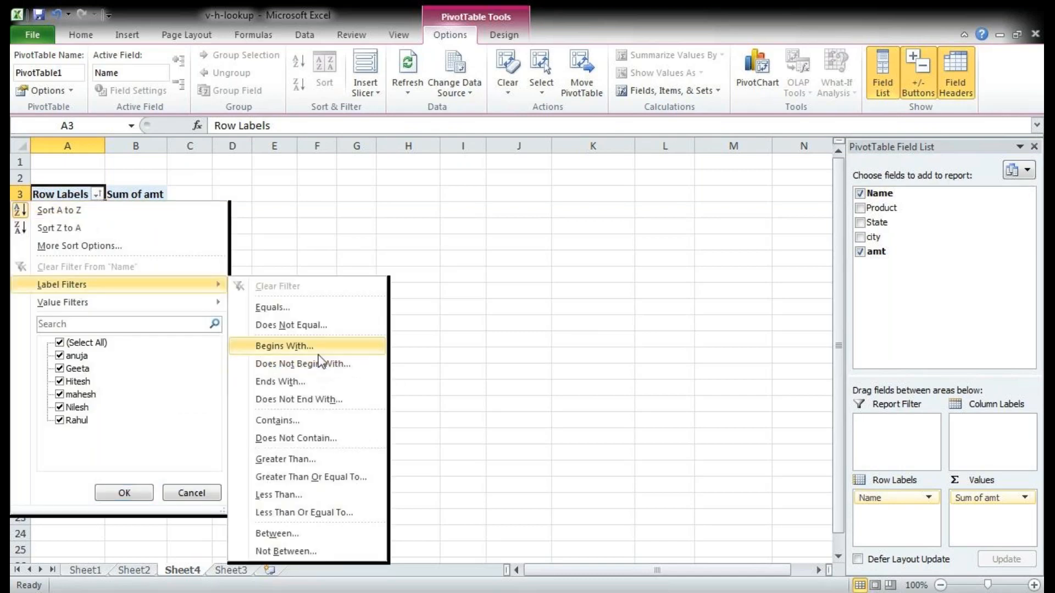
{"action": "left_click", "coordinate": [318, 351]}
{"action": "type", "text": "m"}
{"action": "left_click", "coordinate": [586, 336]}
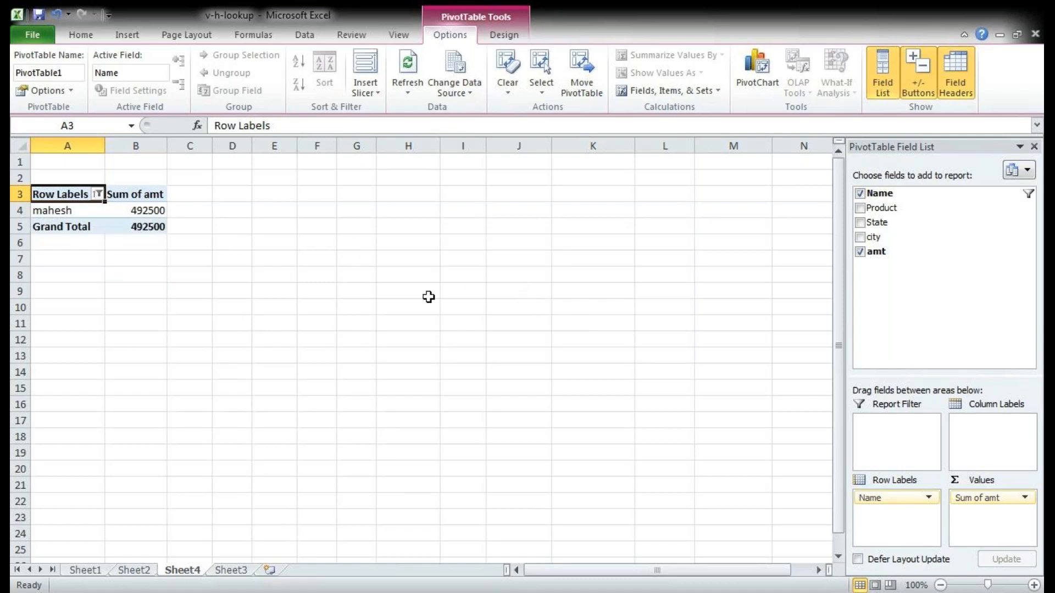
{"action": "left_click", "coordinate": [98, 194]}
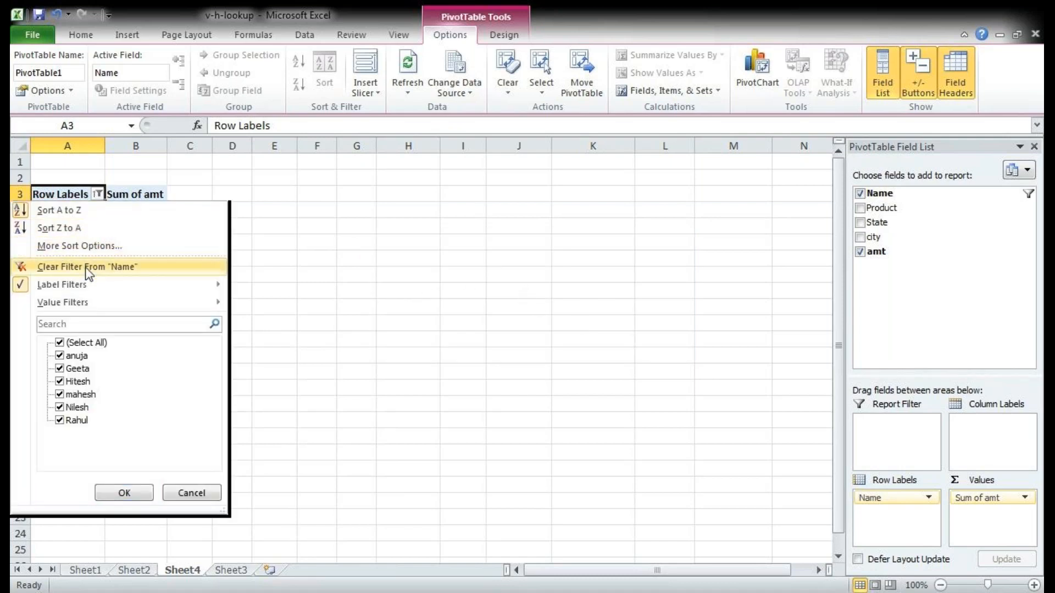
{"action": "left_click", "coordinate": [88, 267]}
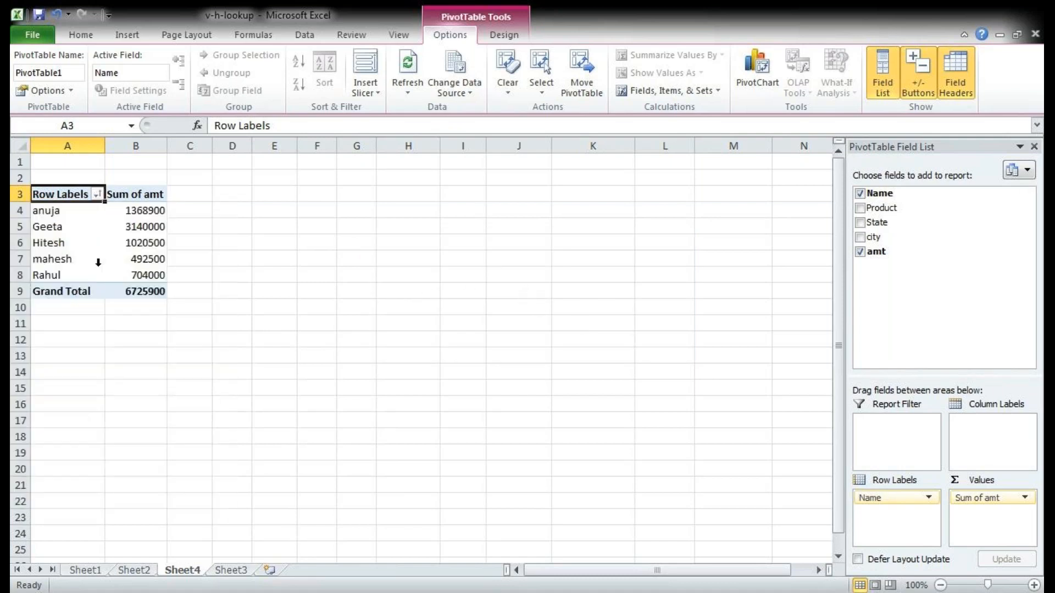
Step: Apply a value filter showing names whose Sum of amt is greater than 100000, and clear it from Name
{"action": "left_click", "coordinate": [101, 197]}
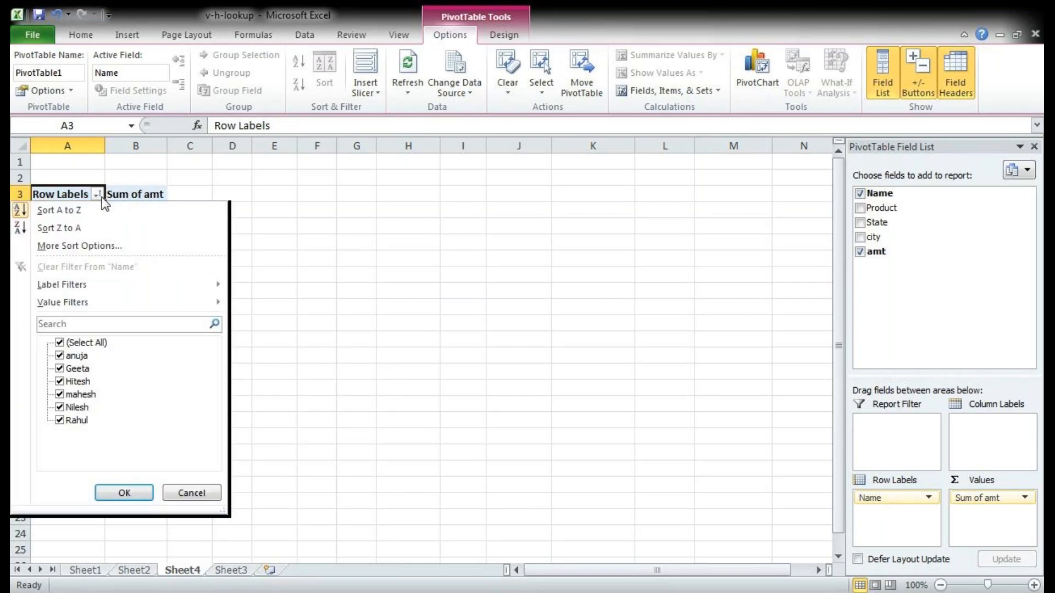
{"action": "mouse_move", "coordinate": [132, 301]}
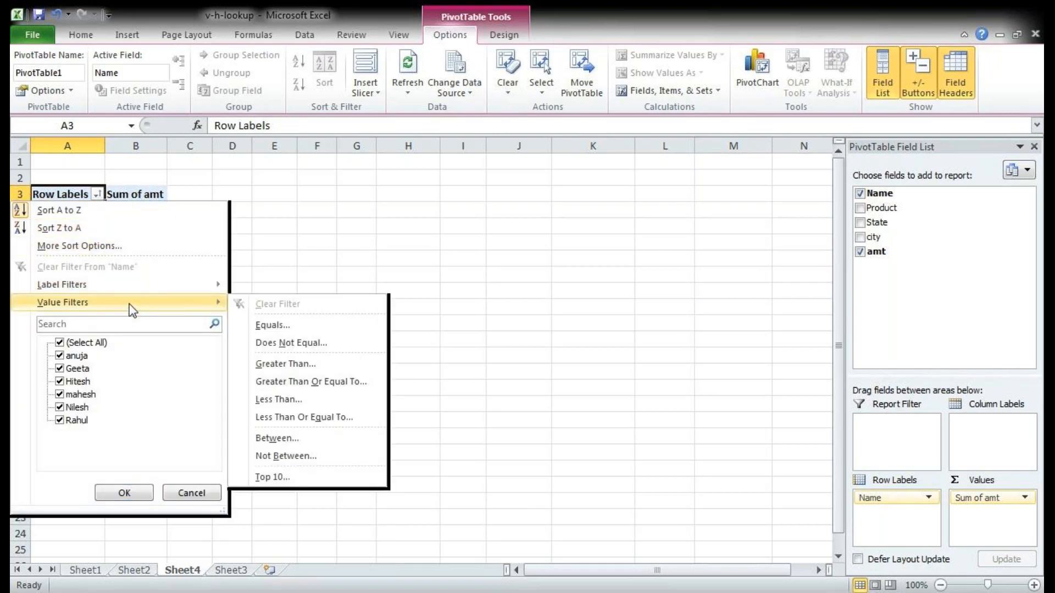
{"action": "left_click", "coordinate": [329, 364]}
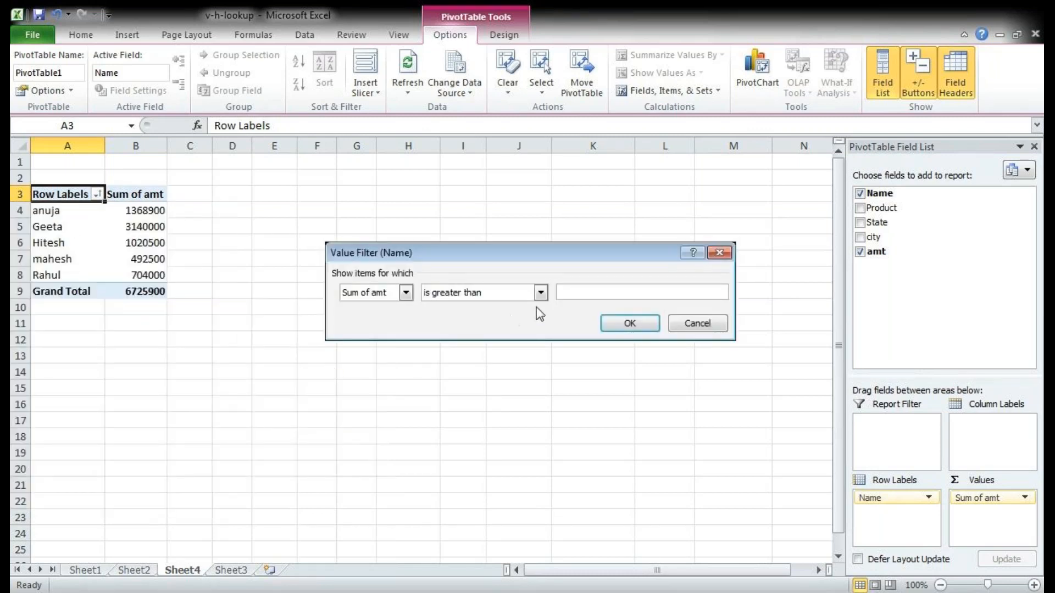
{"action": "type", "text": "100"}
{"action": "type", "text": "0"}
{"action": "type", "text": "0000"}
{"action": "left_click", "coordinate": [623, 322]}
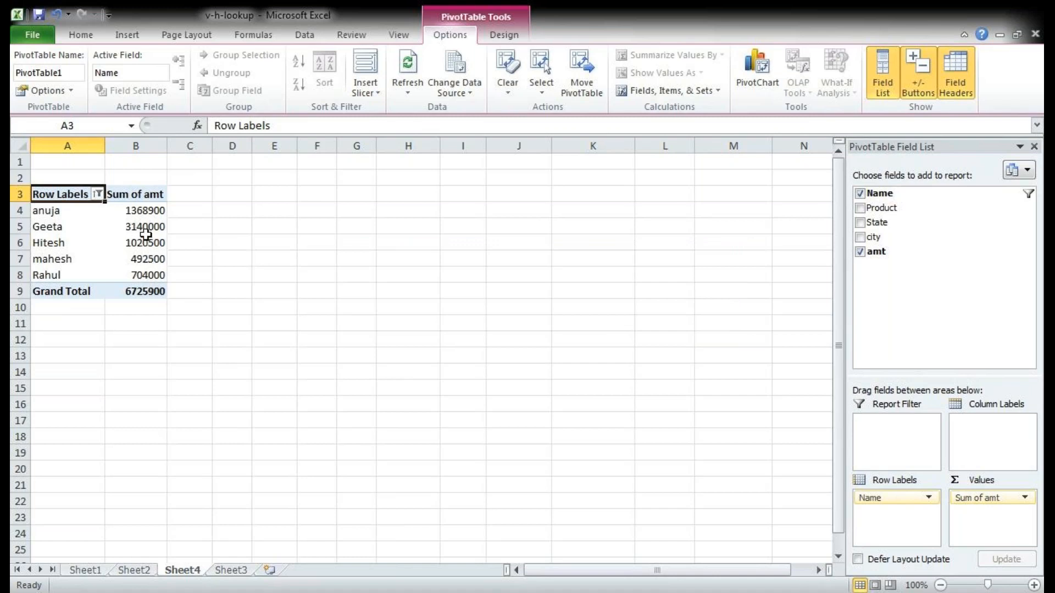
{"action": "left_click", "coordinate": [98, 194]}
{"action": "left_click", "coordinate": [96, 267]}
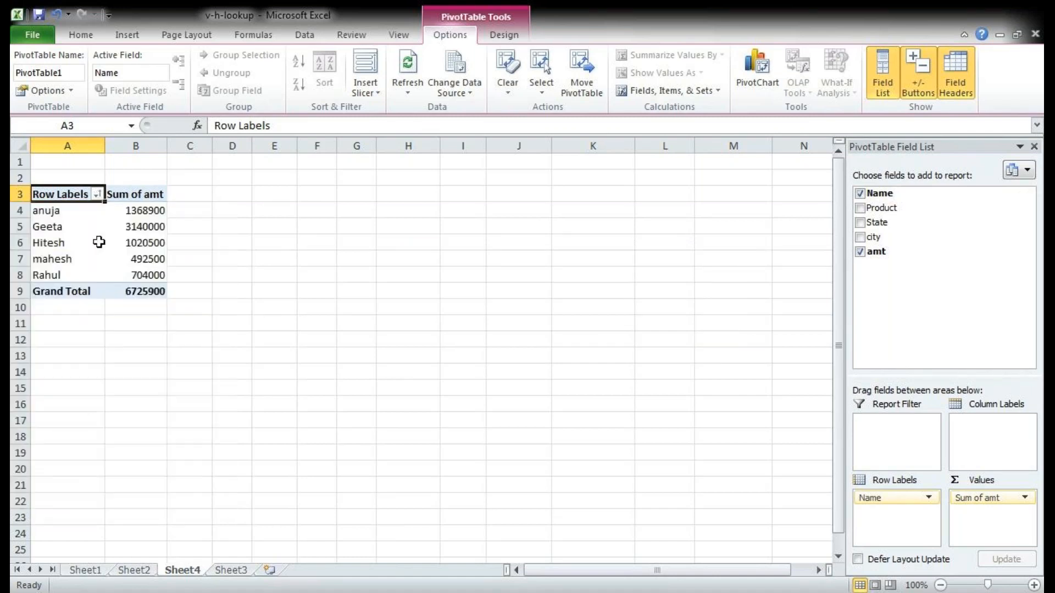
Step: Apply a value filter showing names whose Sum of amt is greater than 500000, and clear it from Name
{"action": "left_click", "coordinate": [97, 194]}
{"action": "mouse_move", "coordinate": [146, 305]}
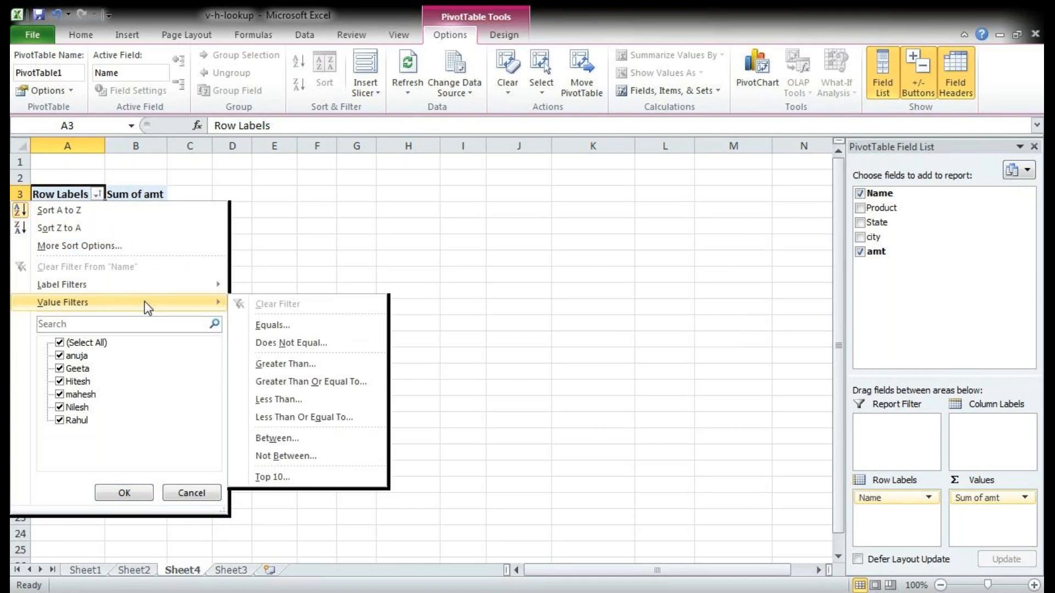
{"action": "left_click", "coordinate": [303, 363]}
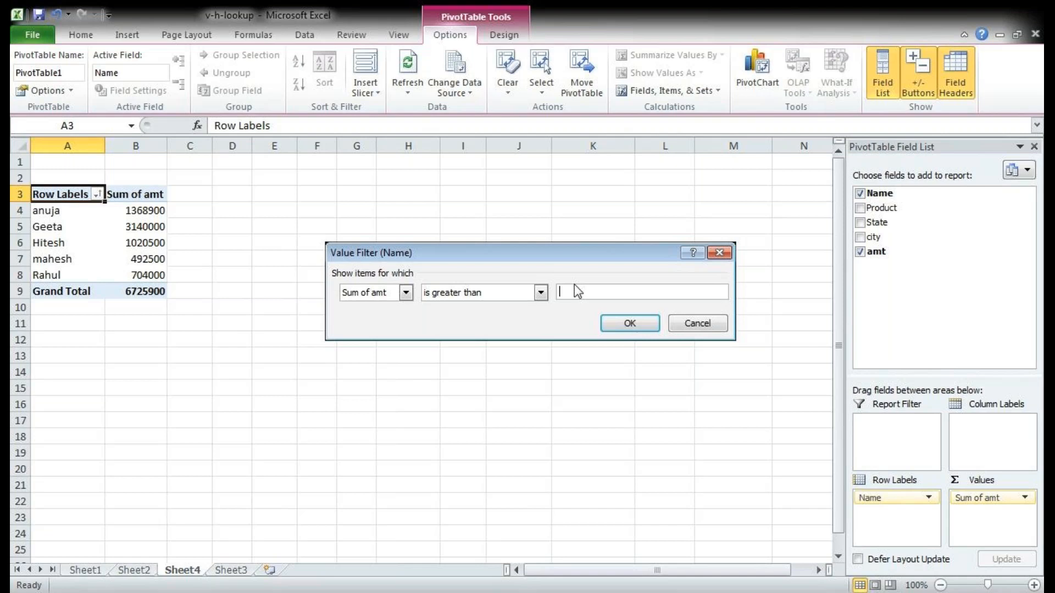
{"action": "type", "text": "500000"}
{"action": "left_click", "coordinate": [629, 325]}
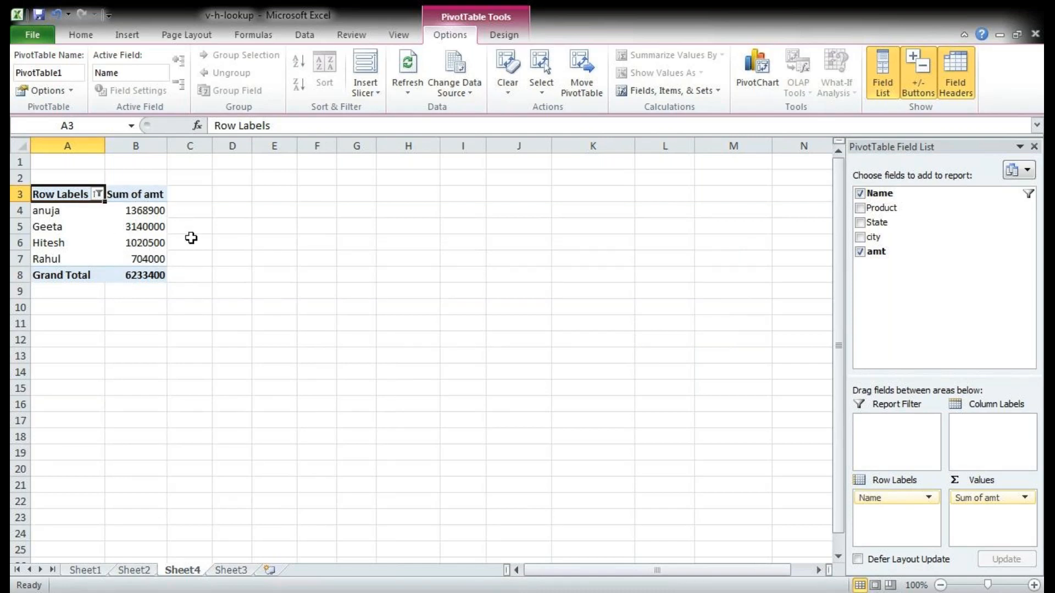
{"action": "left_click", "coordinate": [98, 195]}
{"action": "left_click", "coordinate": [71, 264]}
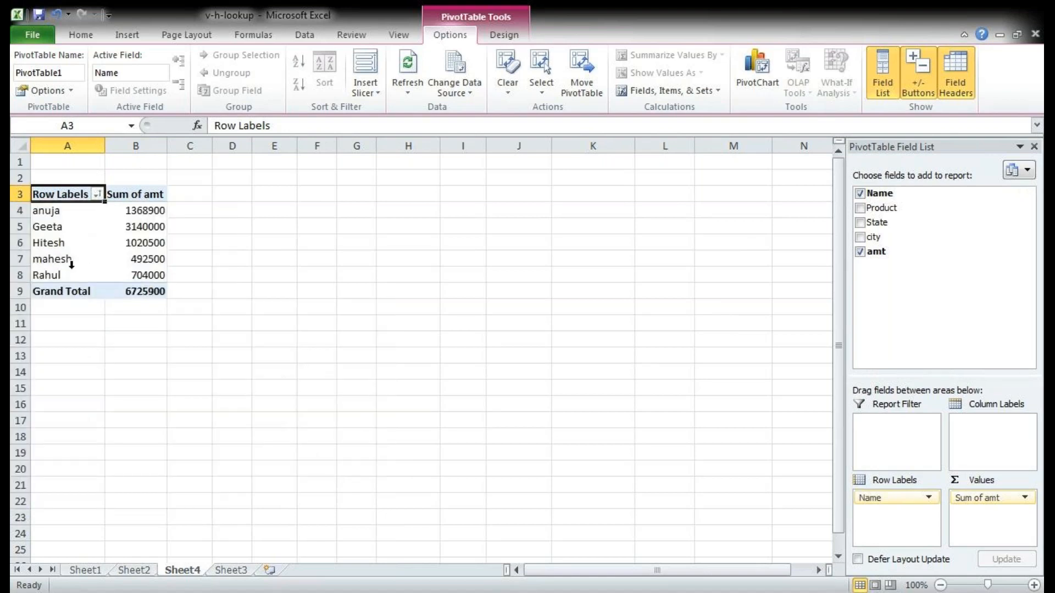
Step: Apply a value filter showing names whose Sum of amt is less than 500000, and clear it from Name
{"action": "left_click", "coordinate": [97, 195]}
{"action": "mouse_move", "coordinate": [137, 302]}
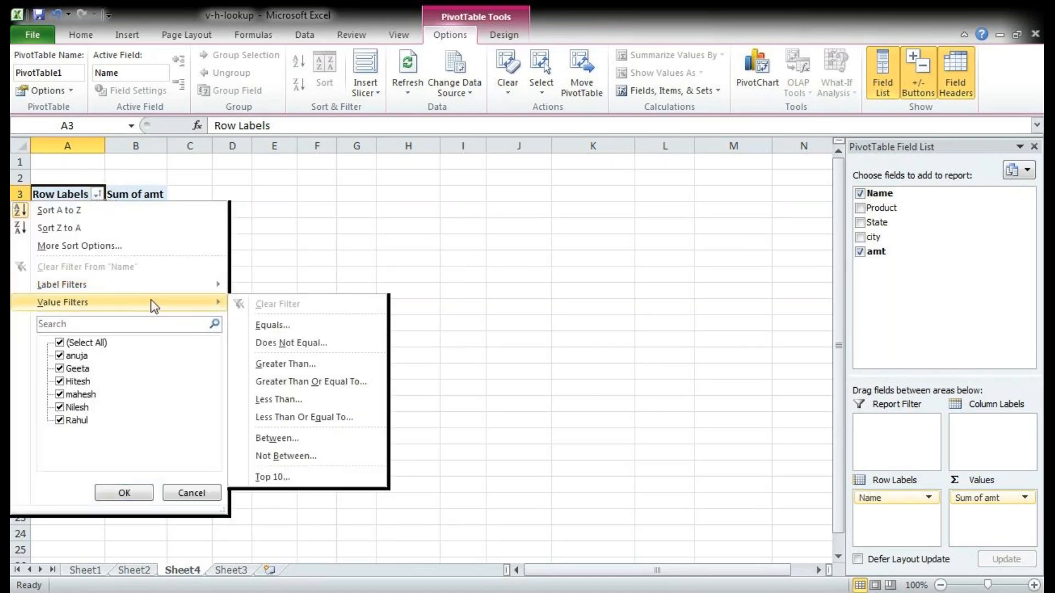
{"action": "left_click", "coordinate": [302, 401]}
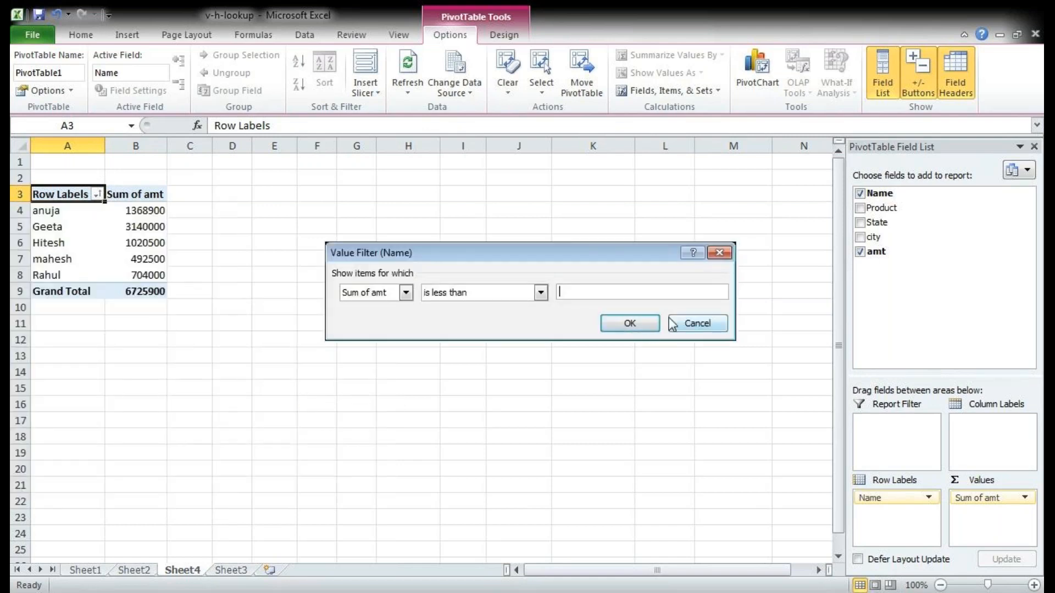
{"action": "type", "text": "500000"}
{"action": "left_click", "coordinate": [604, 328]}
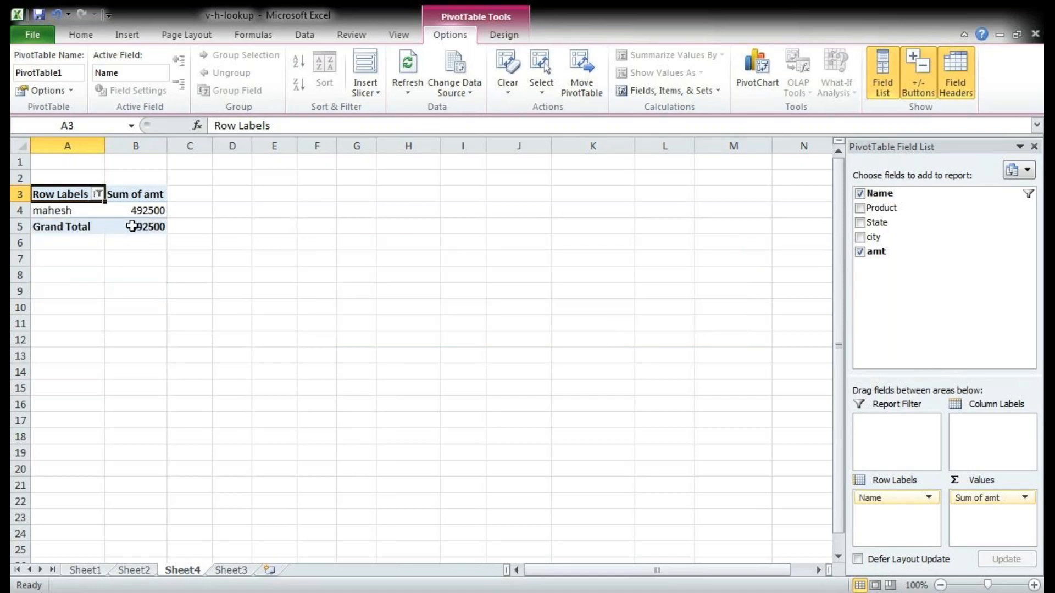
{"action": "left_click", "coordinate": [98, 195]}
{"action": "left_click", "coordinate": [77, 273]}
Step: View the label and value filters available for the row labels without applying one, and look at Sheet3 before returning to Sheet4
{"action": "left_click", "coordinate": [97, 195]}
{"action": "mouse_move", "coordinate": [106, 291]}
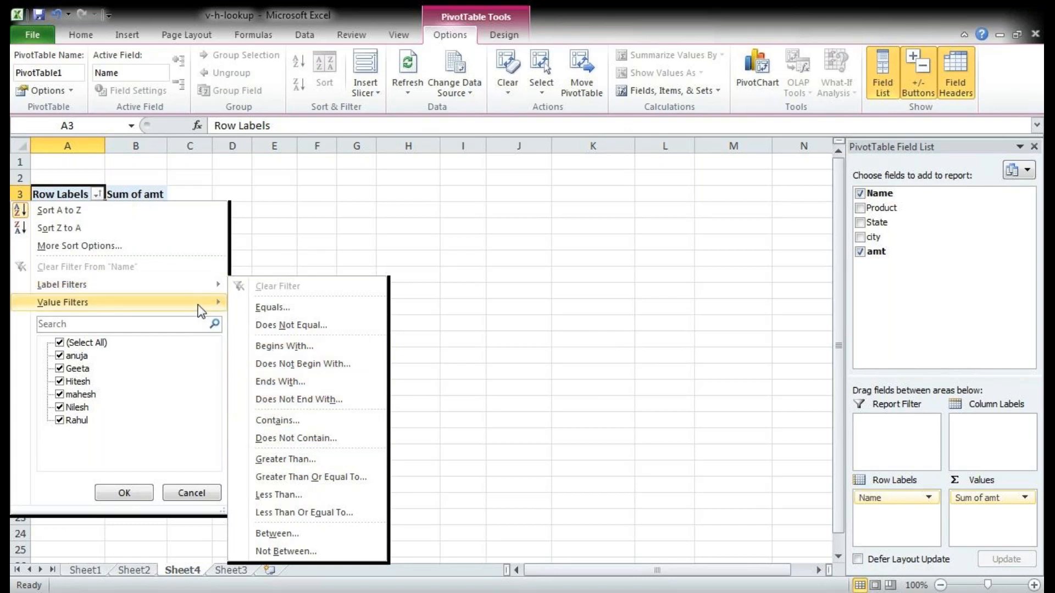
{"action": "mouse_move", "coordinate": [197, 303]}
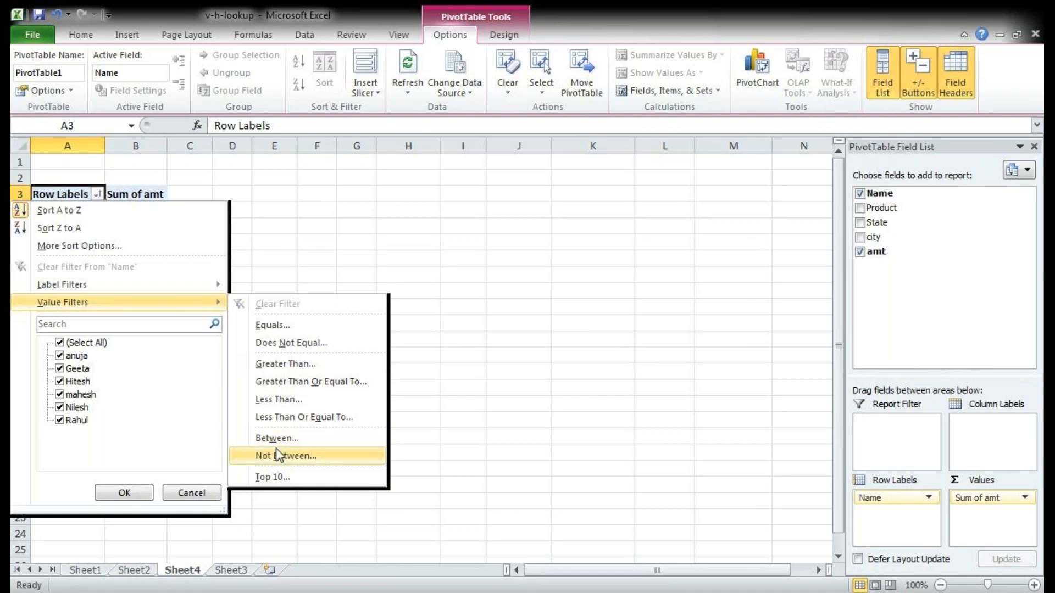
{"action": "left_click", "coordinate": [195, 493]}
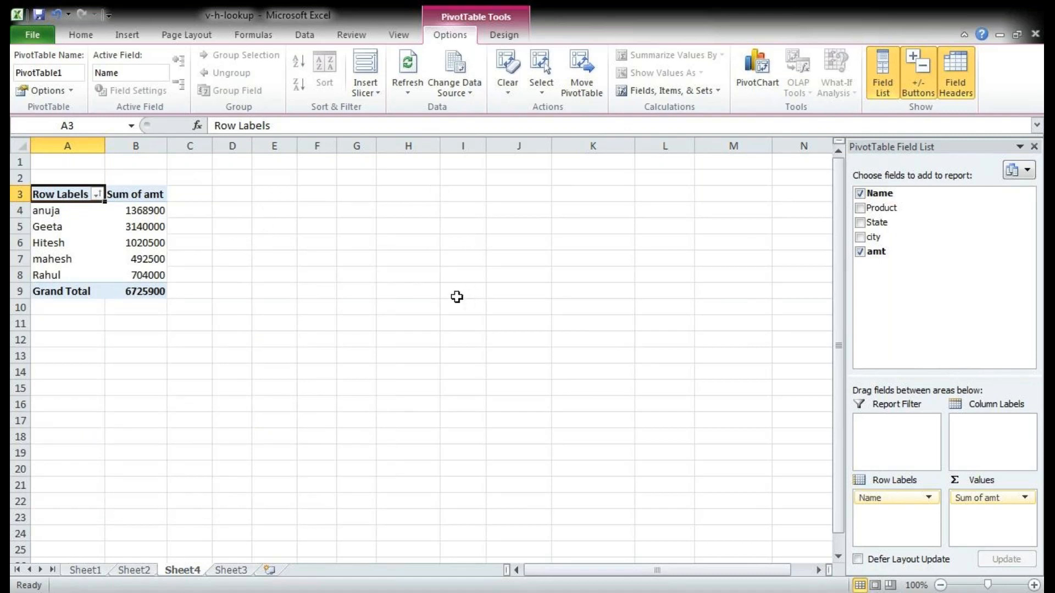
{"action": "left_click", "coordinate": [225, 571]}
{"action": "left_click", "coordinate": [192, 574]}
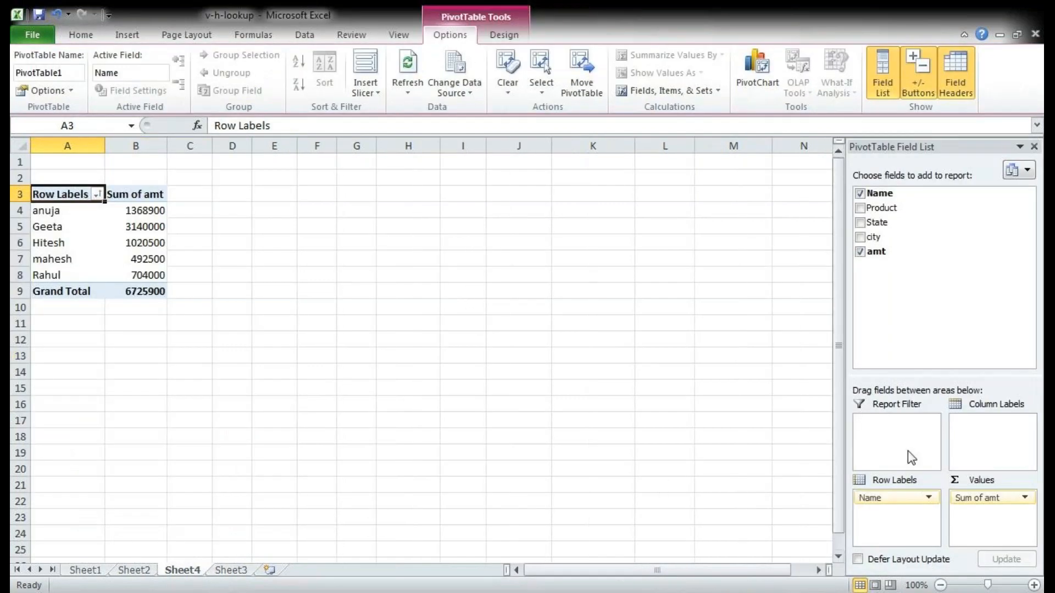
Step: Remove the Name and amt fields from the Sheet4 pivot table, and check the vlookup table on Sheet1
{"action": "left_click", "coordinate": [860, 194]}
{"action": "left_click", "coordinate": [861, 251]}
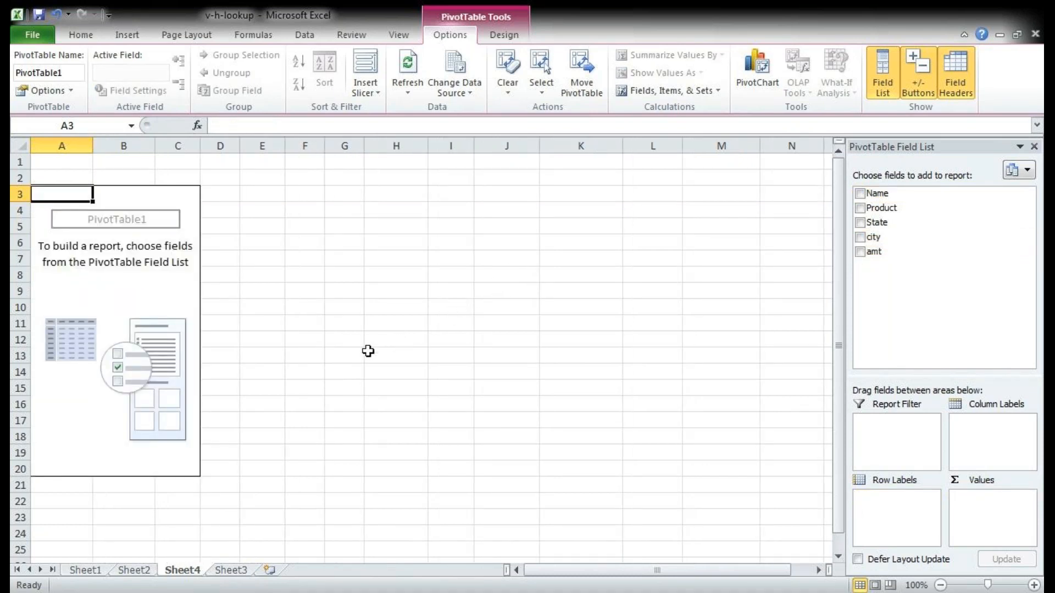
{"action": "left_click", "coordinate": [98, 572]}
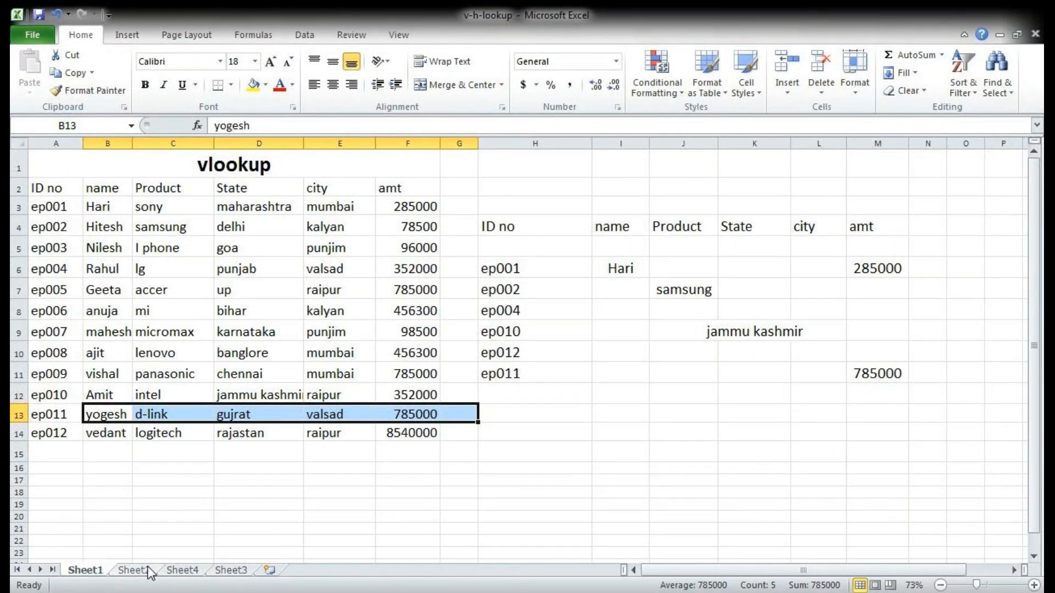
{"action": "left_click", "coordinate": [181, 571]}
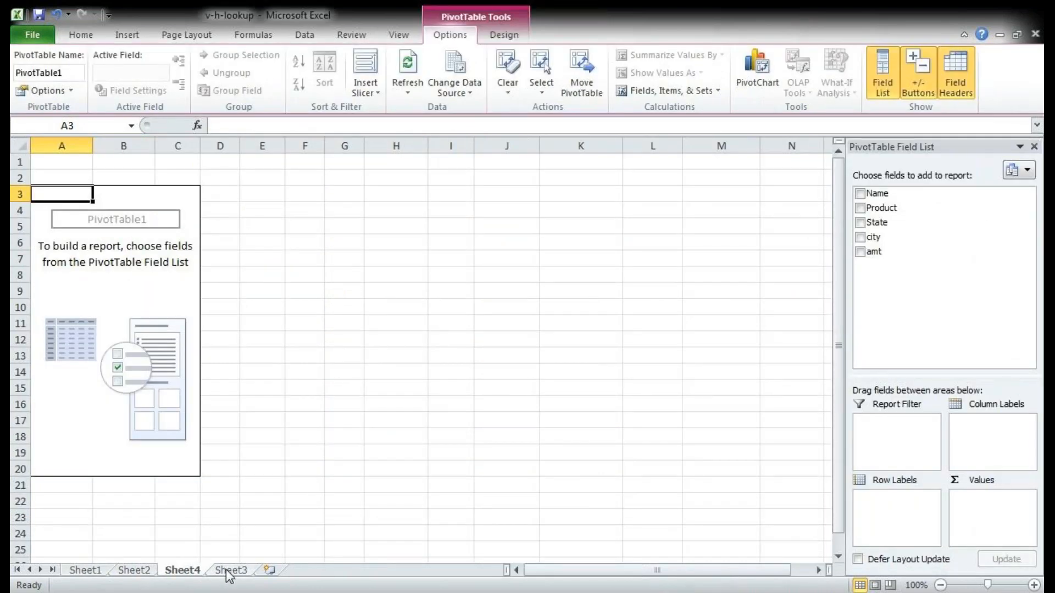